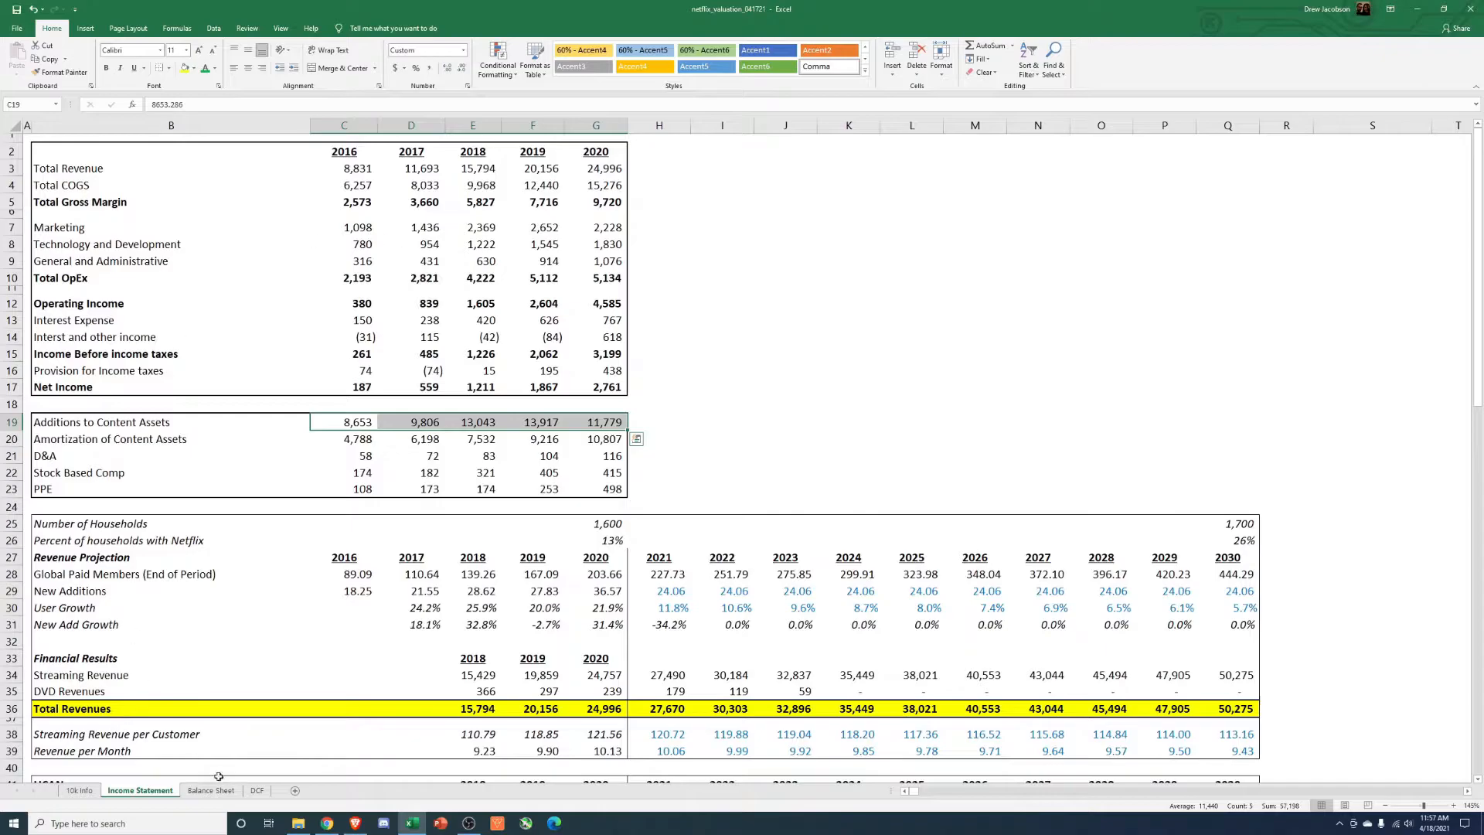
Step: Review the Balance Sheet and the Income Statement sheet's revenue projections, from the household counts to the regional total revenue
{"action": "left_click", "coordinate": [210, 790]}
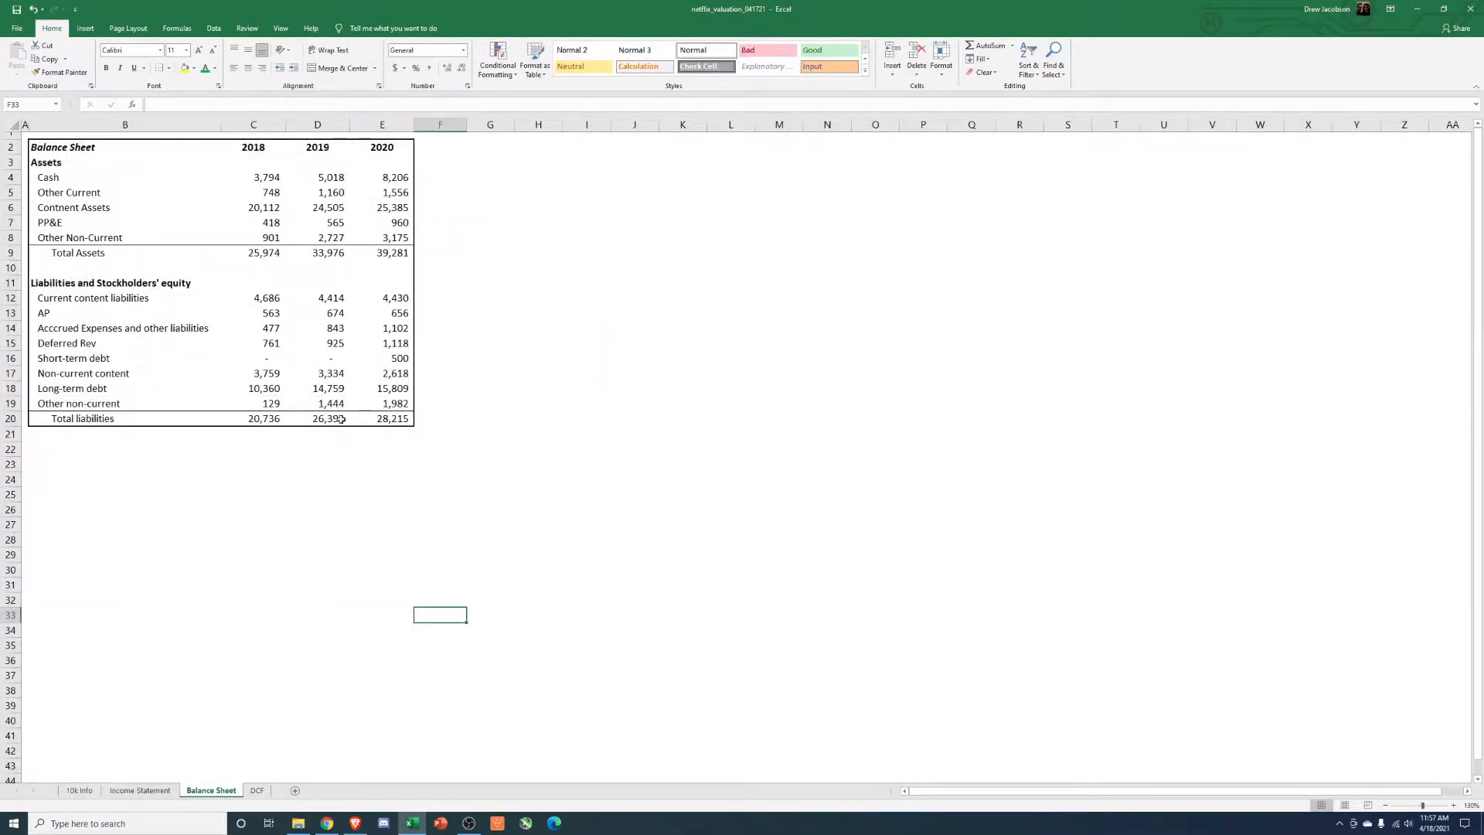
{"action": "left_click", "coordinate": [139, 790]}
{"action": "scroll", "coordinate": [116, 490], "scroll_direction": "down", "scroll_amount": 4}
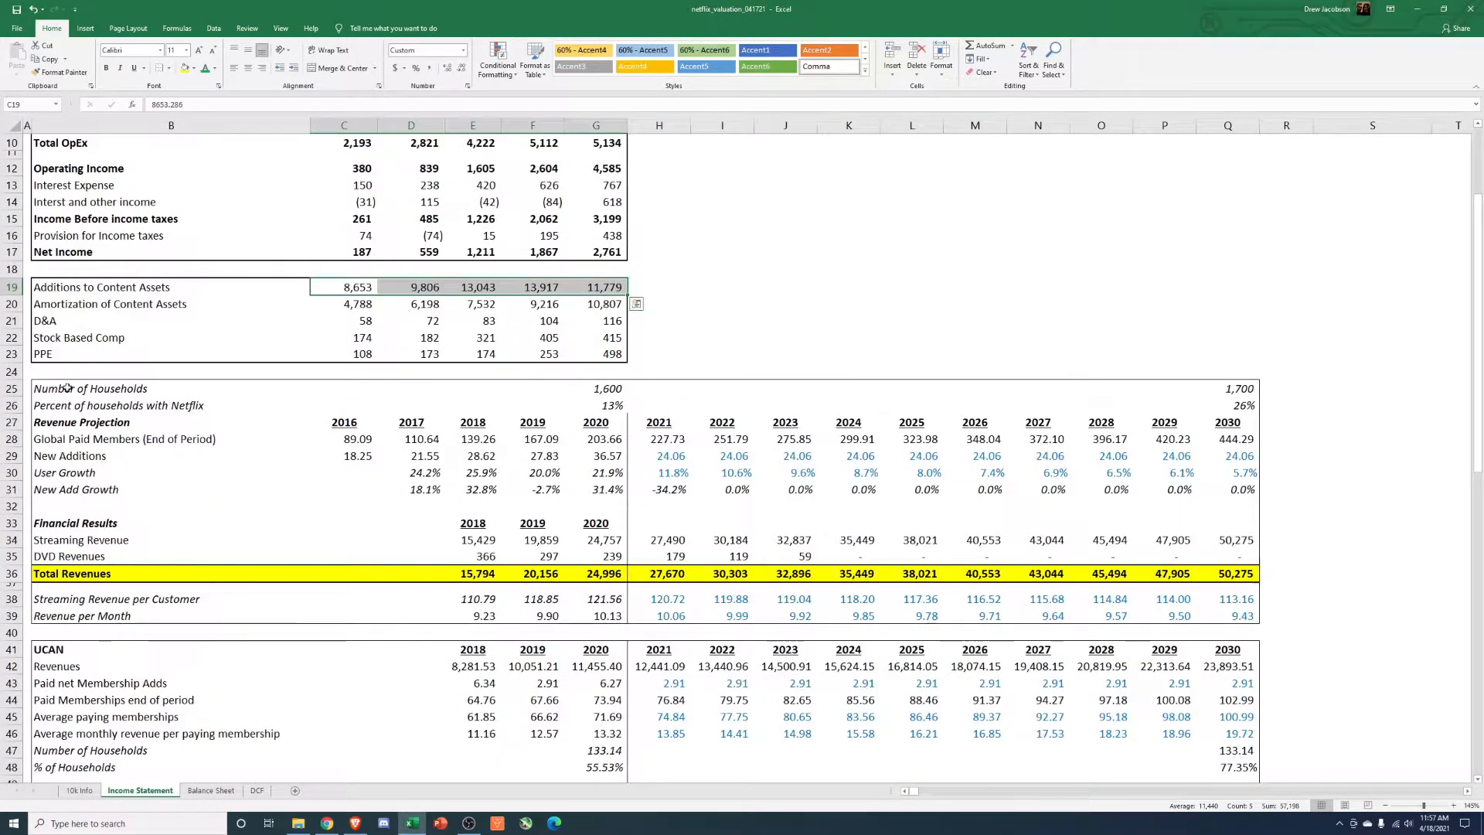
{"action": "left_click", "coordinate": [105, 388]}
{"action": "scroll", "coordinate": [1142, 697], "scroll_direction": "down", "scroll_amount": 6}
{"action": "scroll", "coordinate": [1143, 697], "scroll_direction": "down", "scroll_amount": 6}
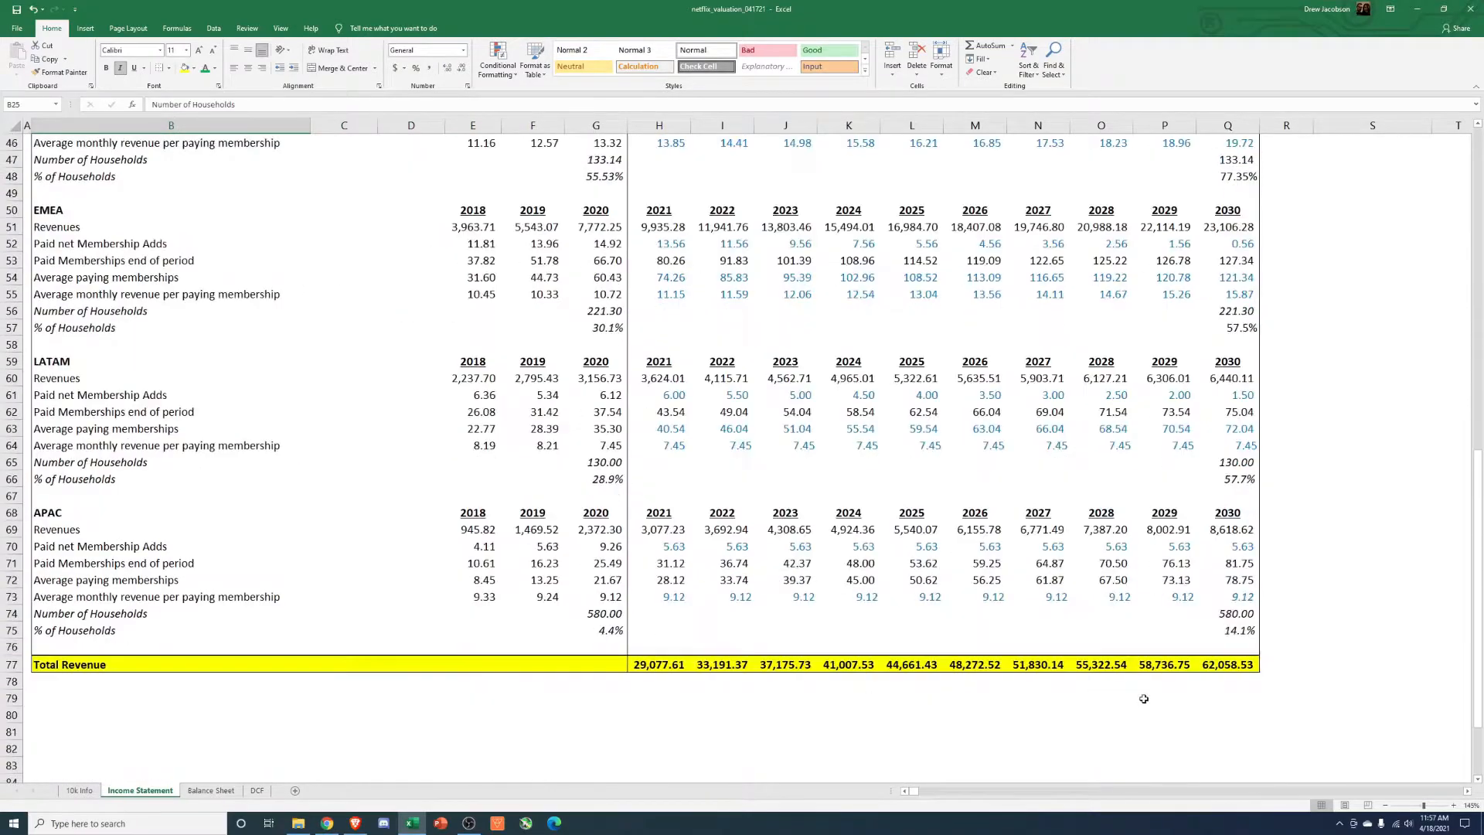
{"action": "key", "text": "ctrl+a"}
{"action": "scroll", "coordinate": [533, 677], "scroll_direction": "up", "scroll_amount": 5}
{"action": "scroll", "coordinate": [534, 677], "scroll_direction": "up", "scroll_amount": 5}
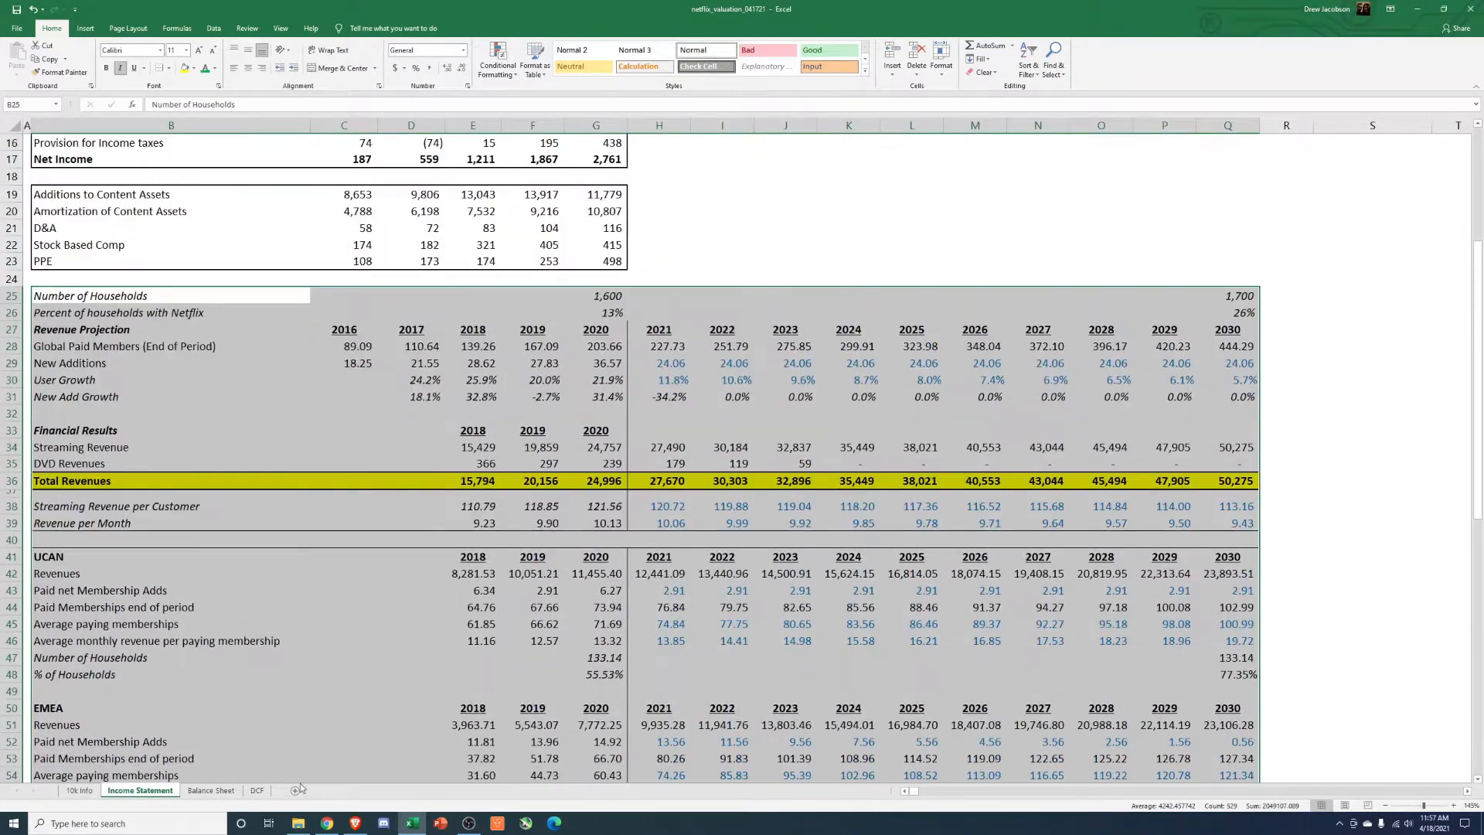
Step: Examine the DCF sheet's 2018–2020 revenue and cost figures and the blank 2021–2030 cost rows
{"action": "left_click", "coordinate": [211, 790]}
{"action": "left_click", "coordinate": [255, 790]}
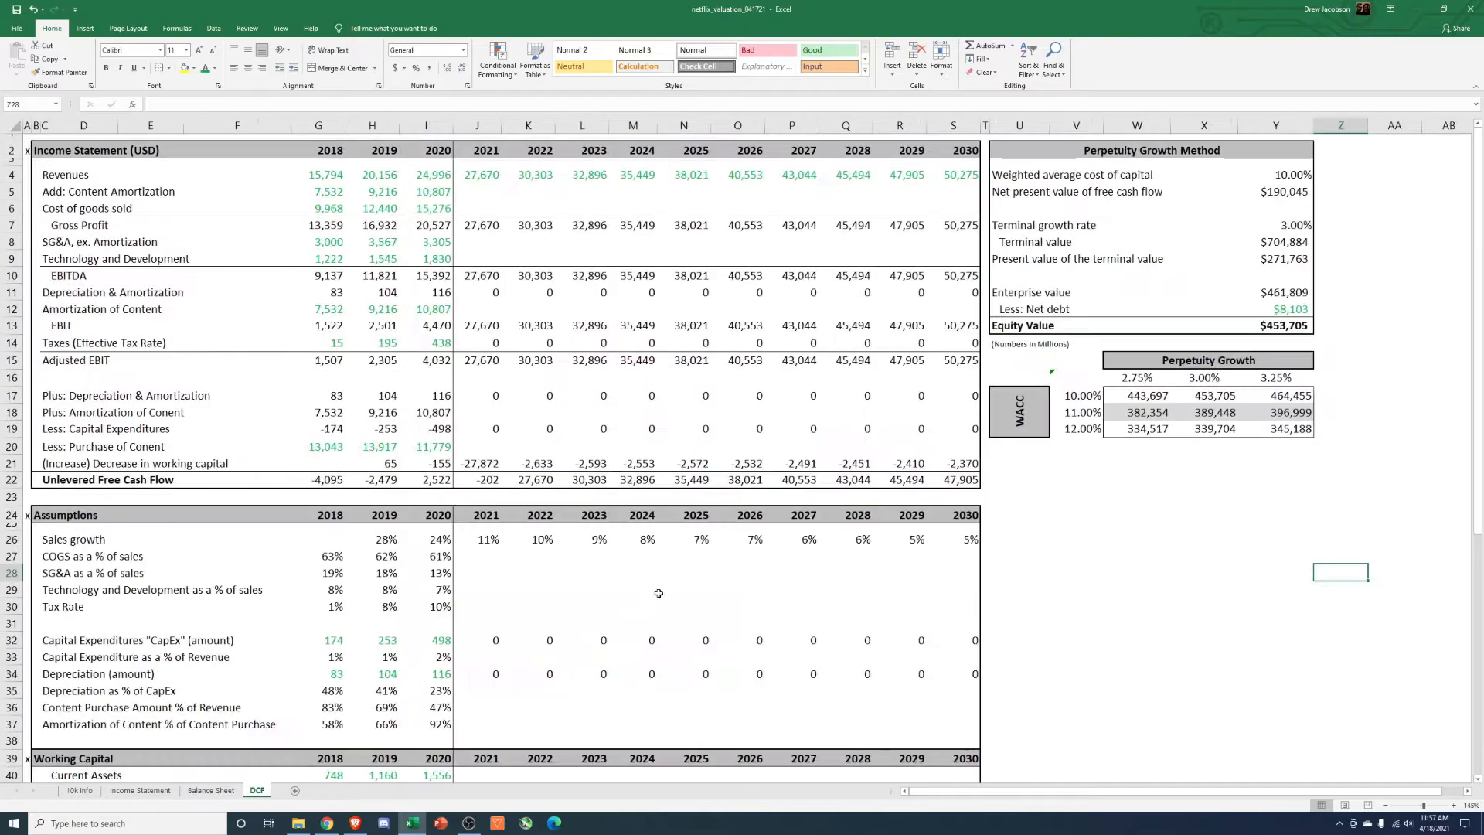
{"action": "left_click", "coordinate": [340, 176]}
{"action": "left_click_drag", "start_coordinate": [345, 179], "coordinate": [445, 211]}
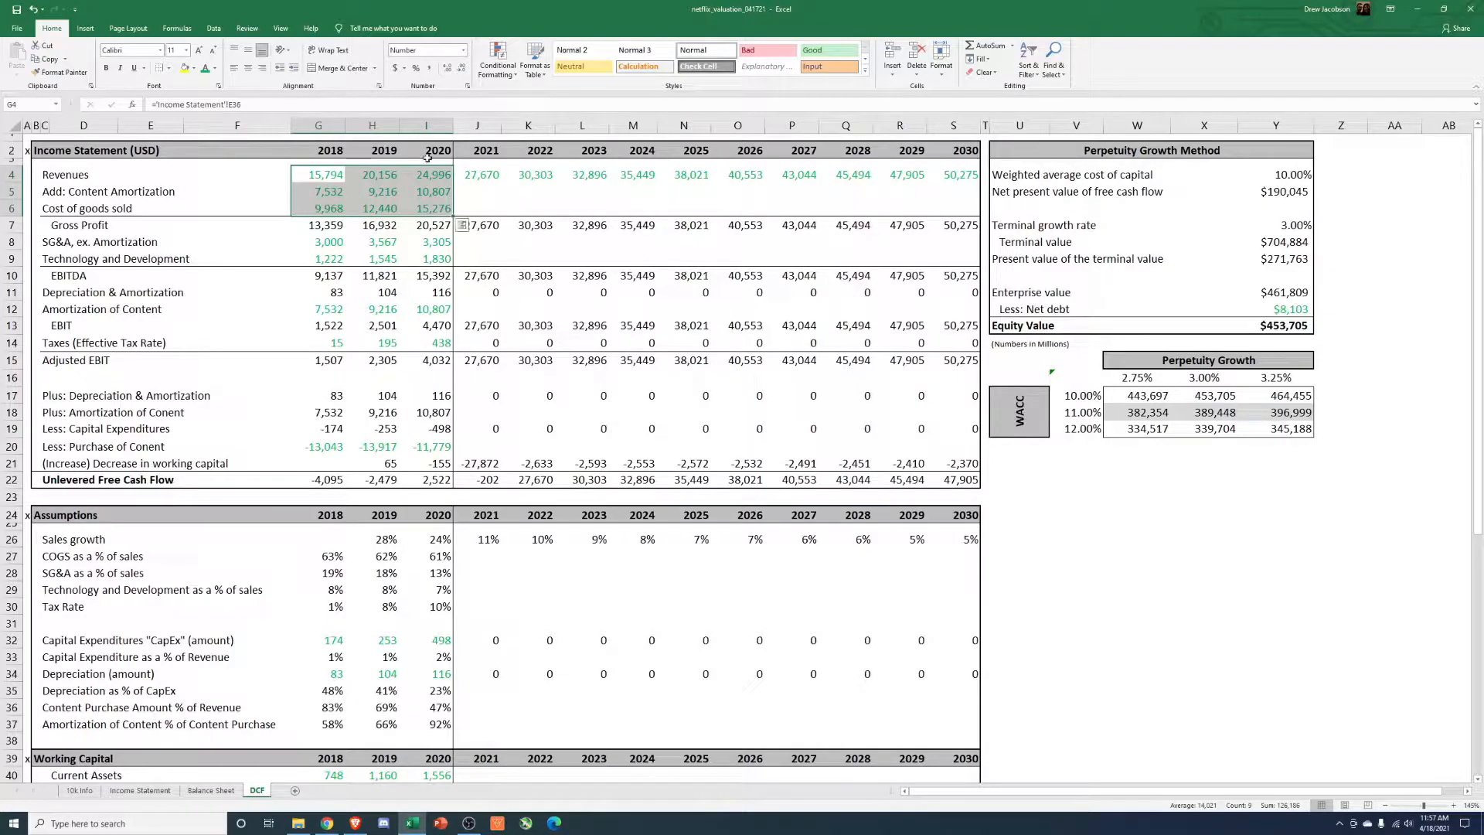
{"action": "scroll", "coordinate": [185, 566], "scroll_direction": "down", "scroll_amount": 5}
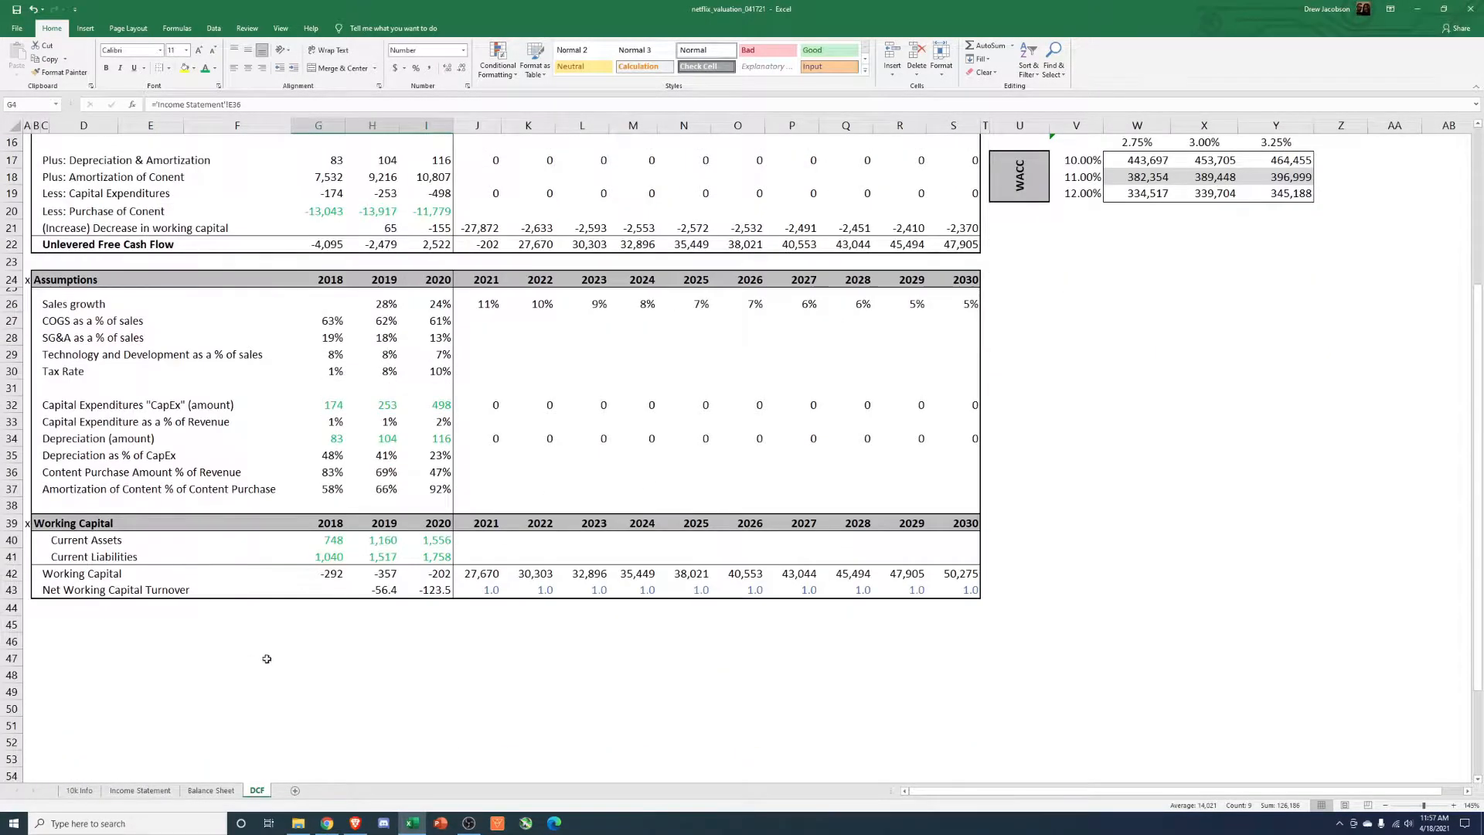
{"action": "scroll", "coordinate": [267, 659], "scroll_direction": "up", "scroll_amount": 5}
{"action": "left_click_drag", "start_coordinate": [478, 191], "coordinate": [958, 209]}
{"action": "left_click_drag", "start_coordinate": [487, 243], "coordinate": [958, 259]}
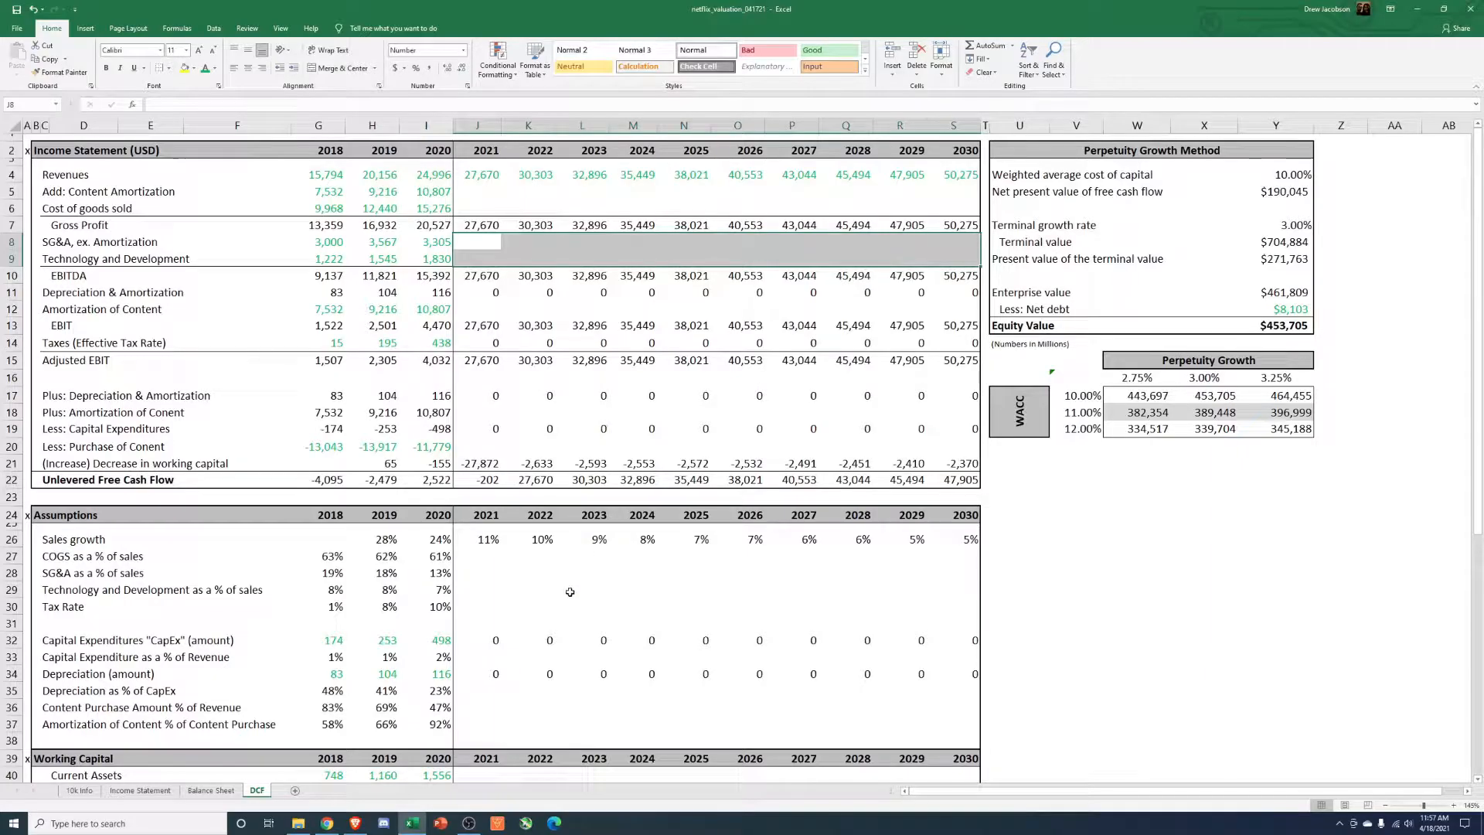
Step: Examine the COGS as a % of sales assumption alongside the historical content amortization and cost of goods sold rows
{"action": "scroll", "coordinate": [495, 607], "scroll_direction": "down", "scroll_amount": 2}
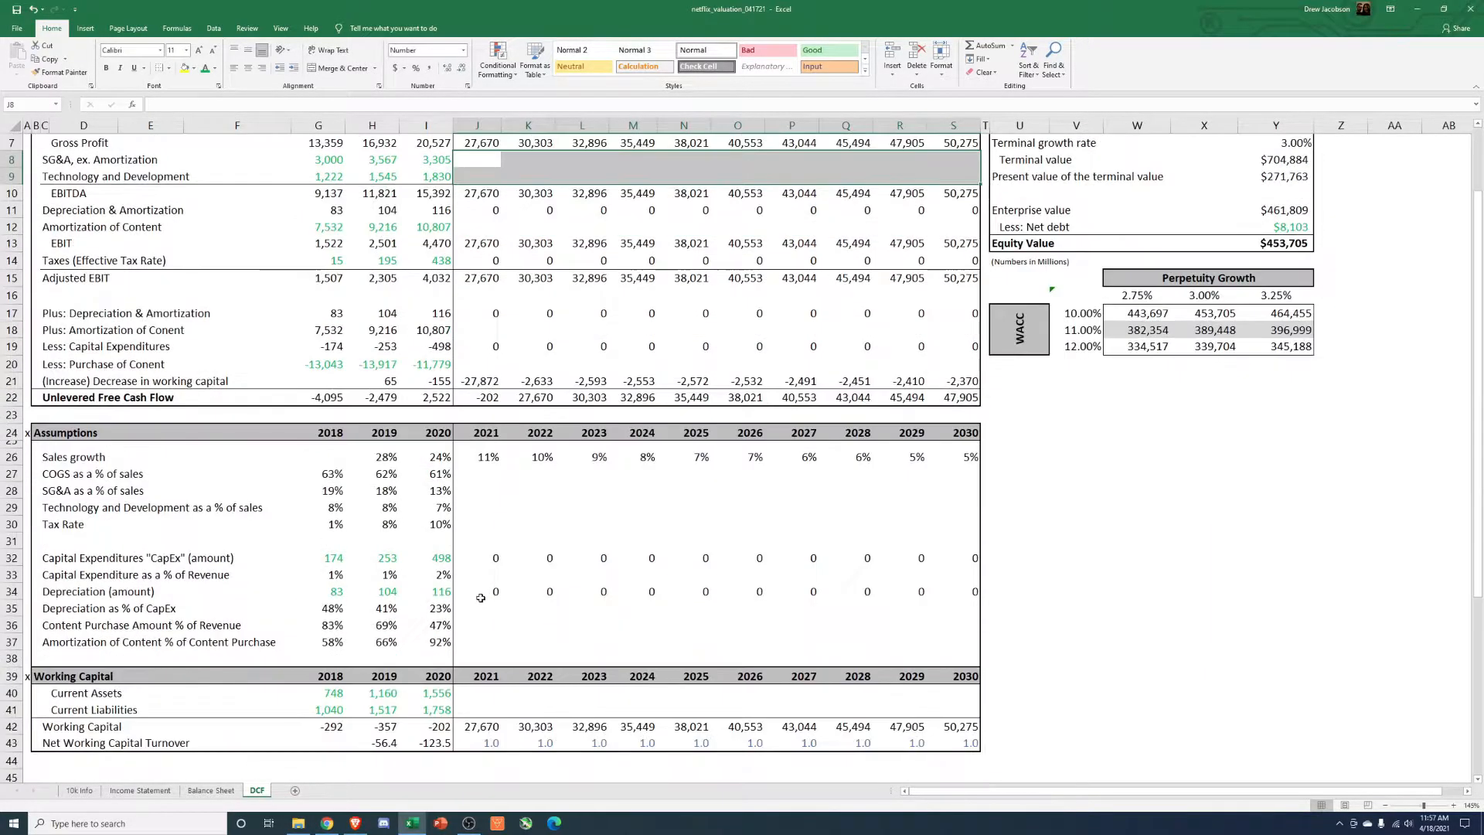
{"action": "left_click", "coordinate": [44, 473]}
{"action": "left_click", "coordinate": [329, 475]}
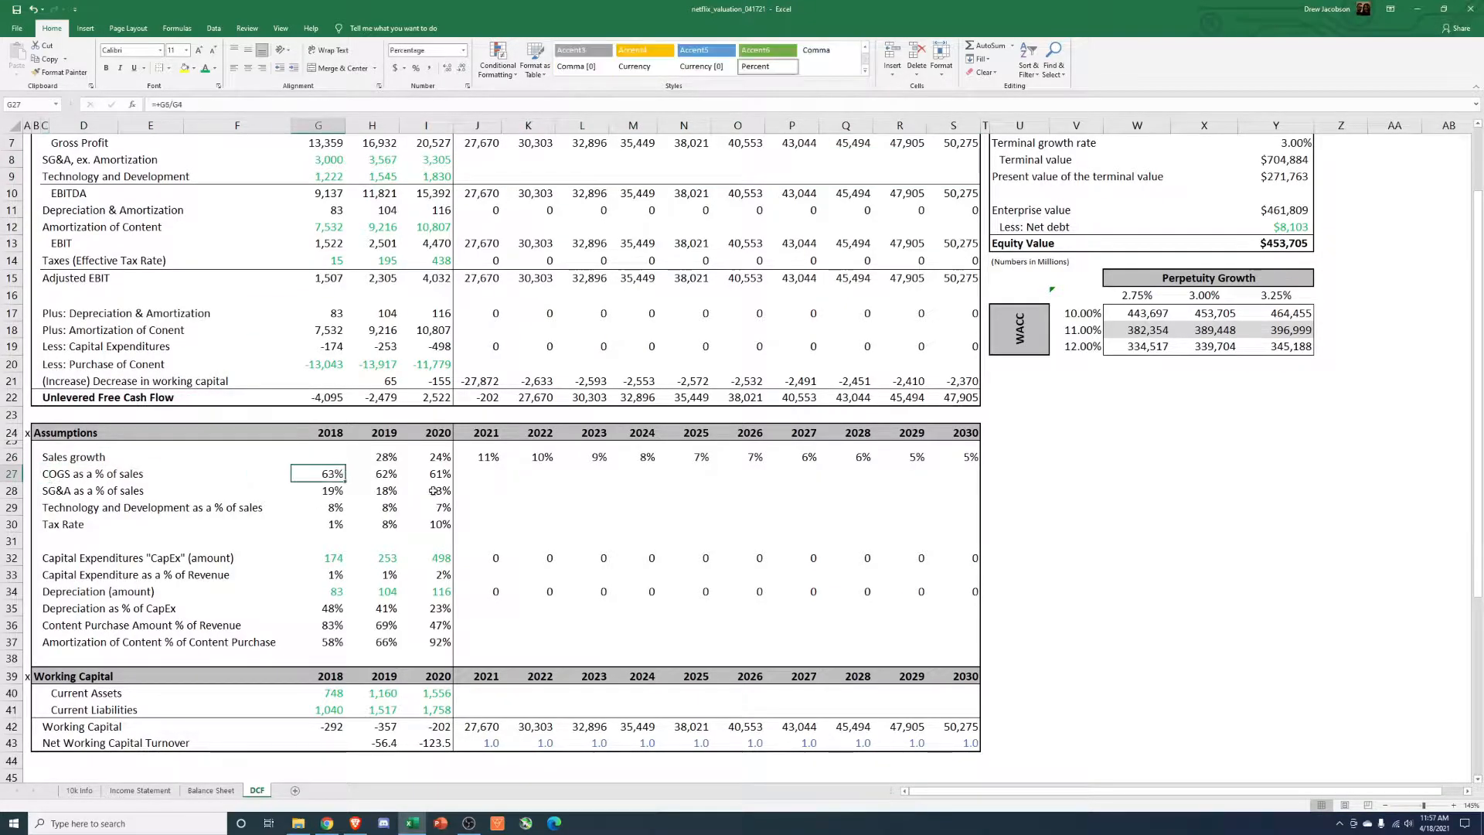
{"action": "scroll", "coordinate": [580, 424], "scroll_direction": "up", "scroll_amount": 2}
{"action": "left_click_drag", "start_coordinate": [56, 193], "coordinate": [423, 191]}
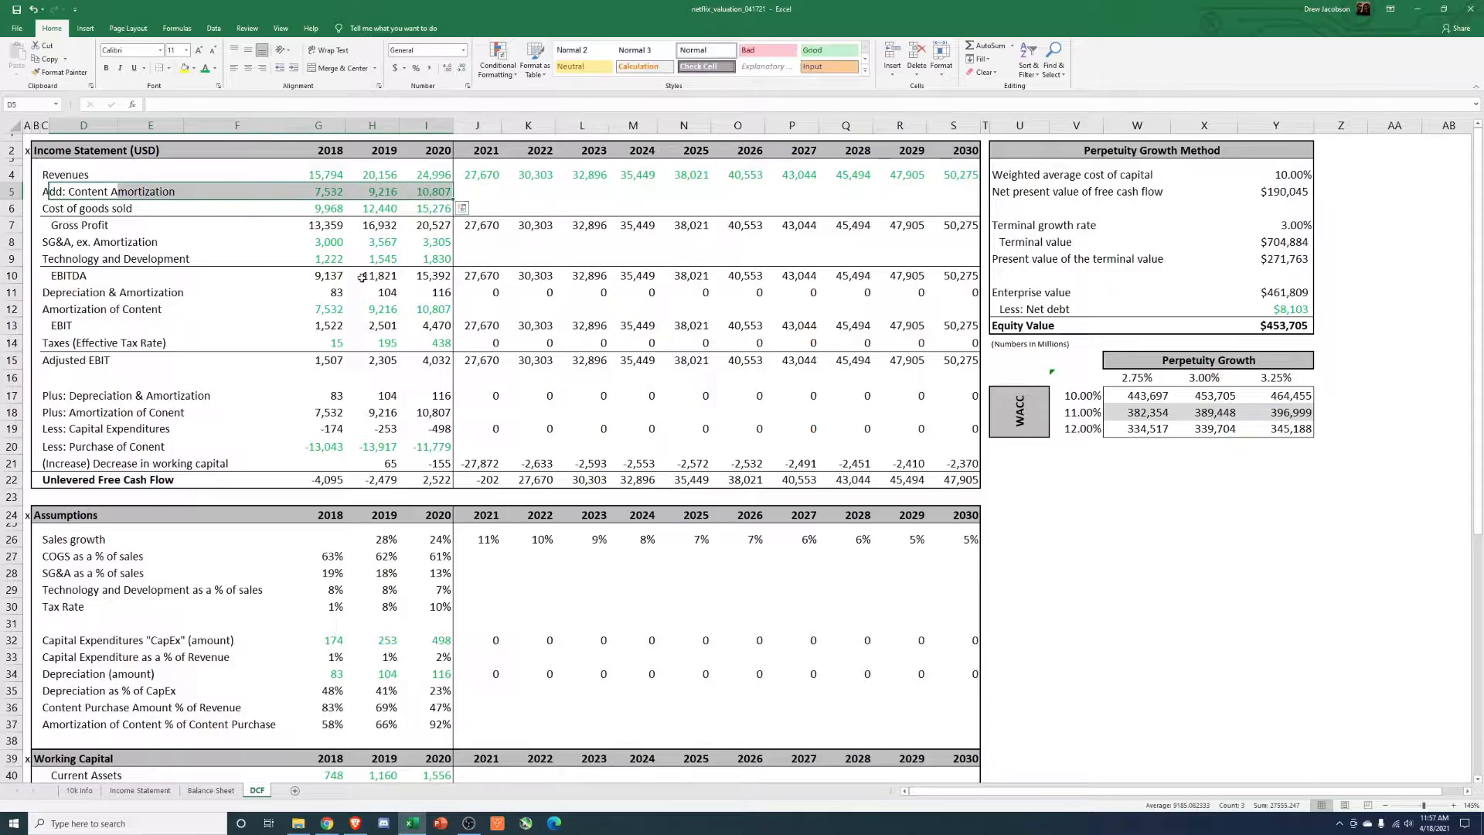
{"action": "left_click_drag", "start_coordinate": [323, 199], "coordinate": [430, 207]}
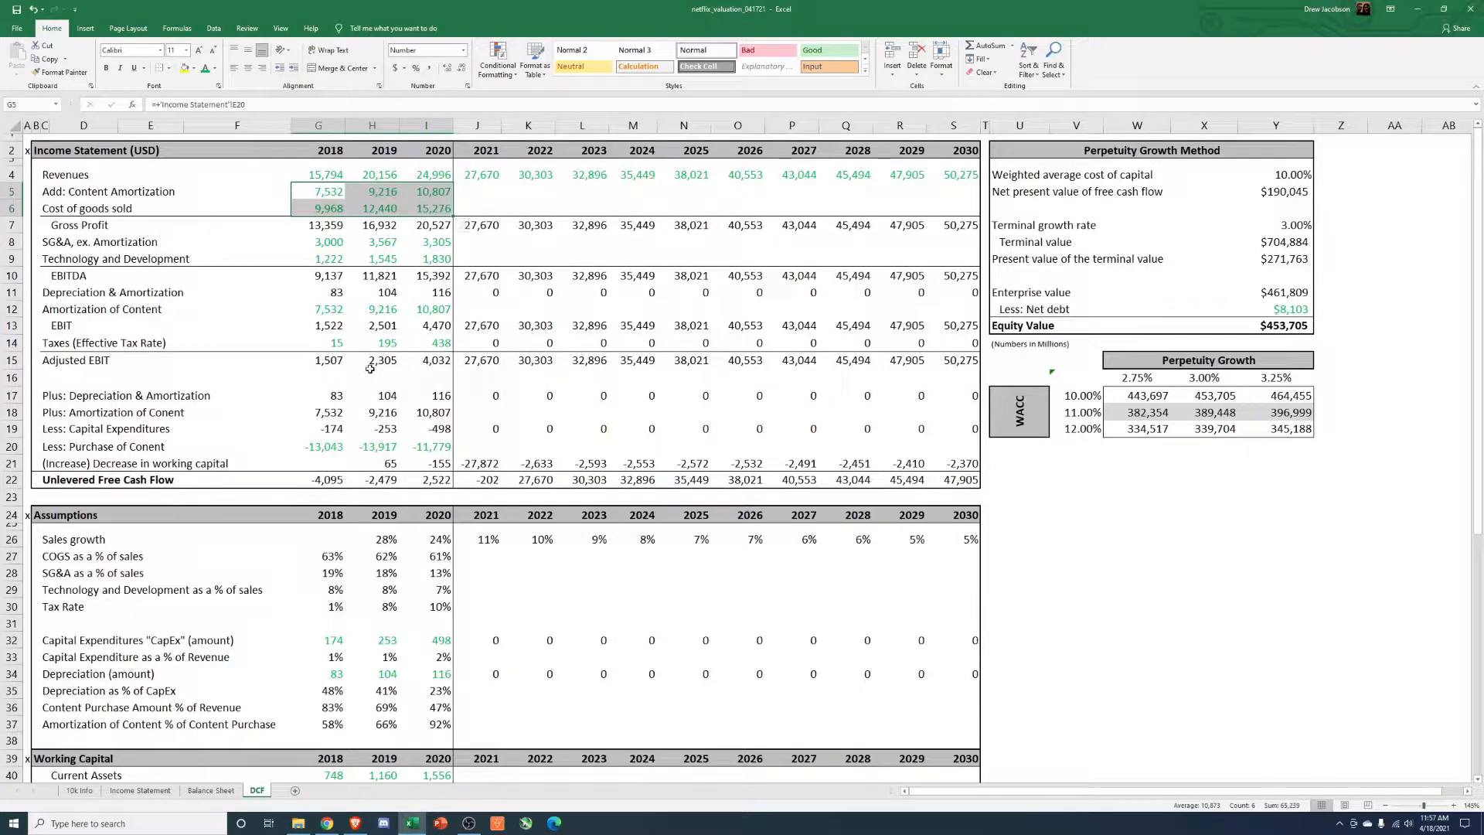
{"action": "left_click", "coordinate": [332, 557]}
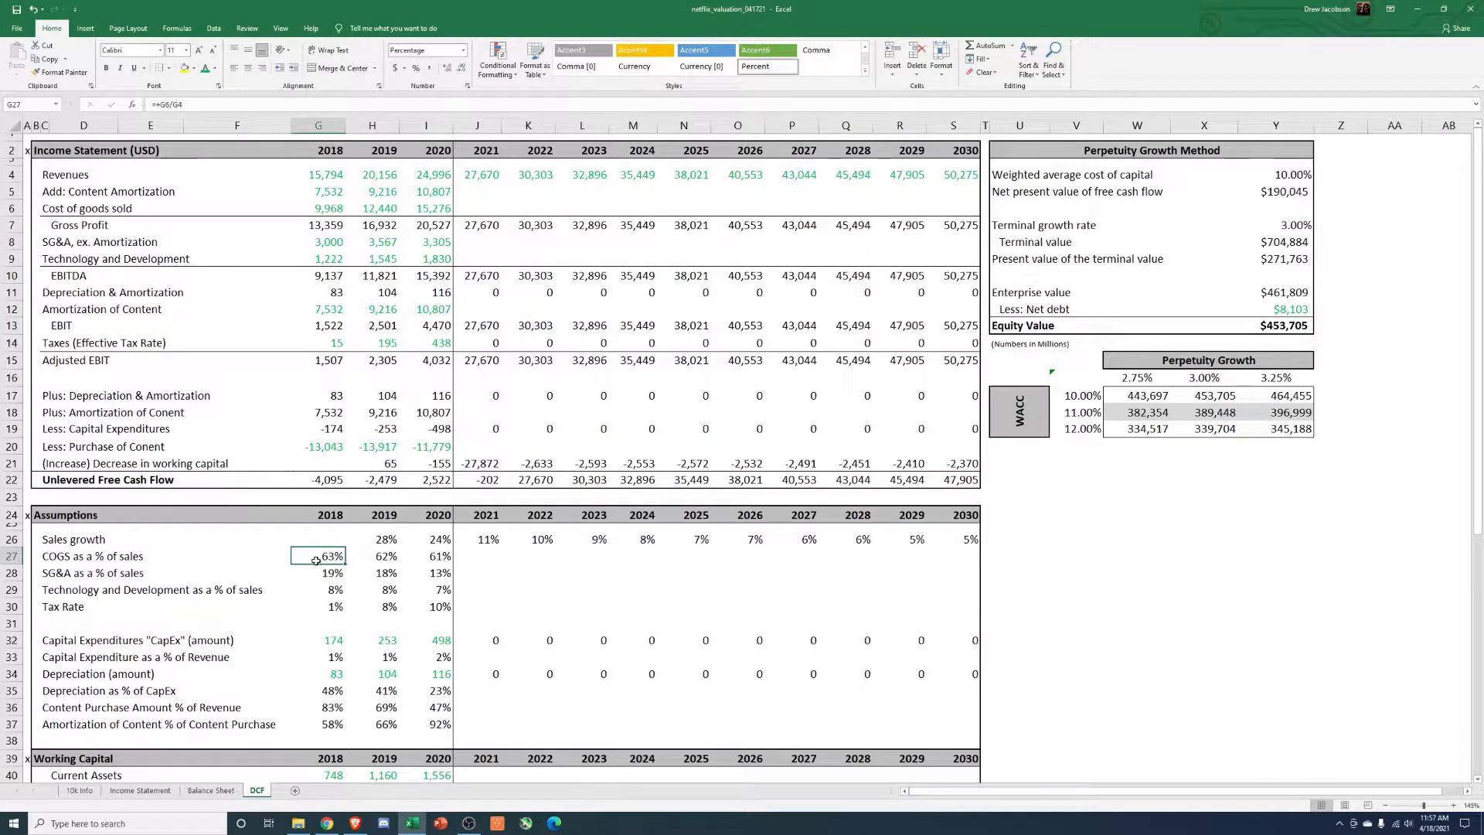
Step: Change the 2018 COGS as a % of sales formula to =+(G6-G5)/G4 and paste it as a formula into 2019 and 2020
{"action": "double_click", "coordinate": [316, 559]}
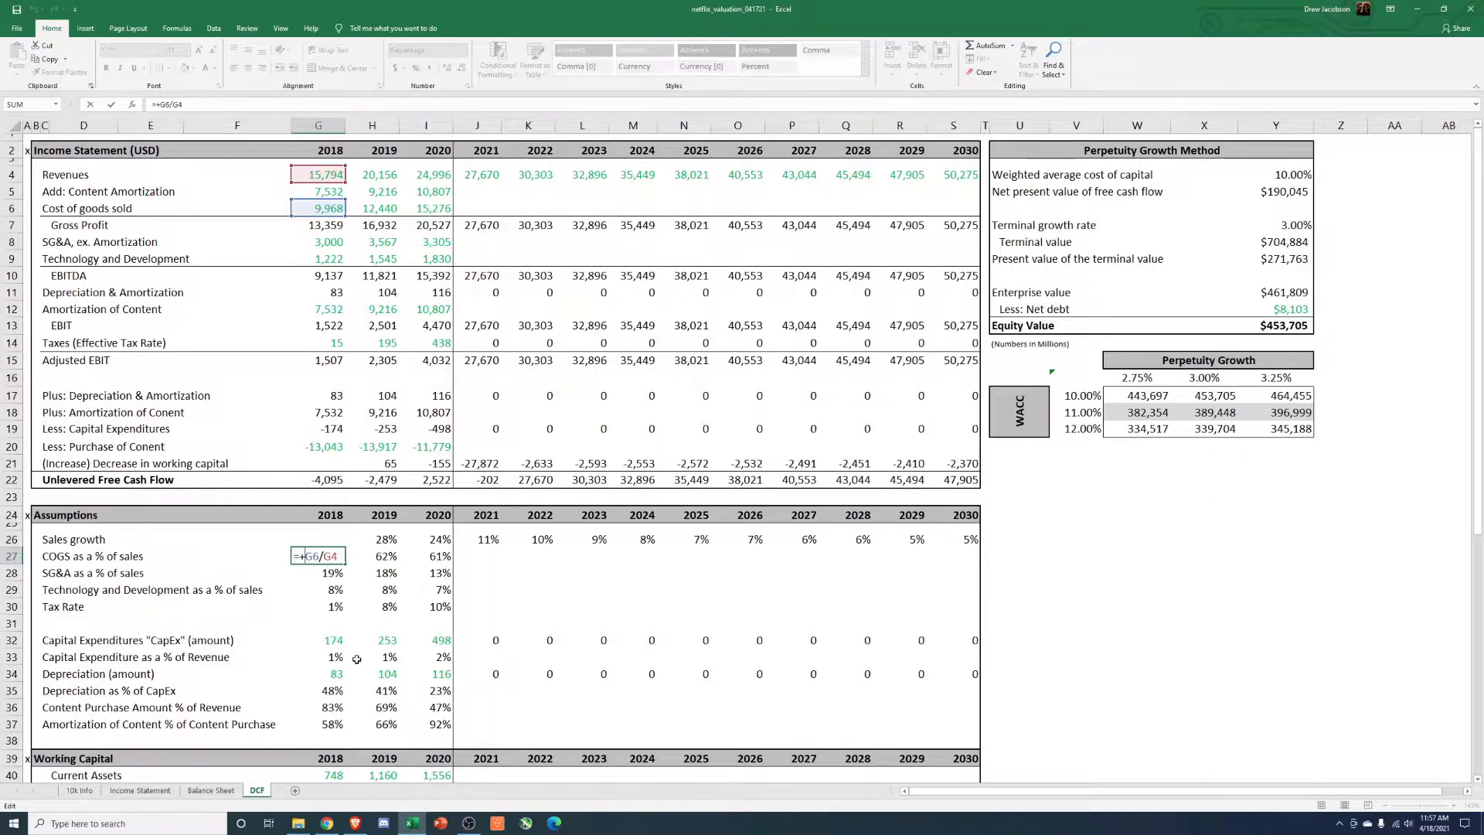
{"action": "type", "text": "(G6-"}
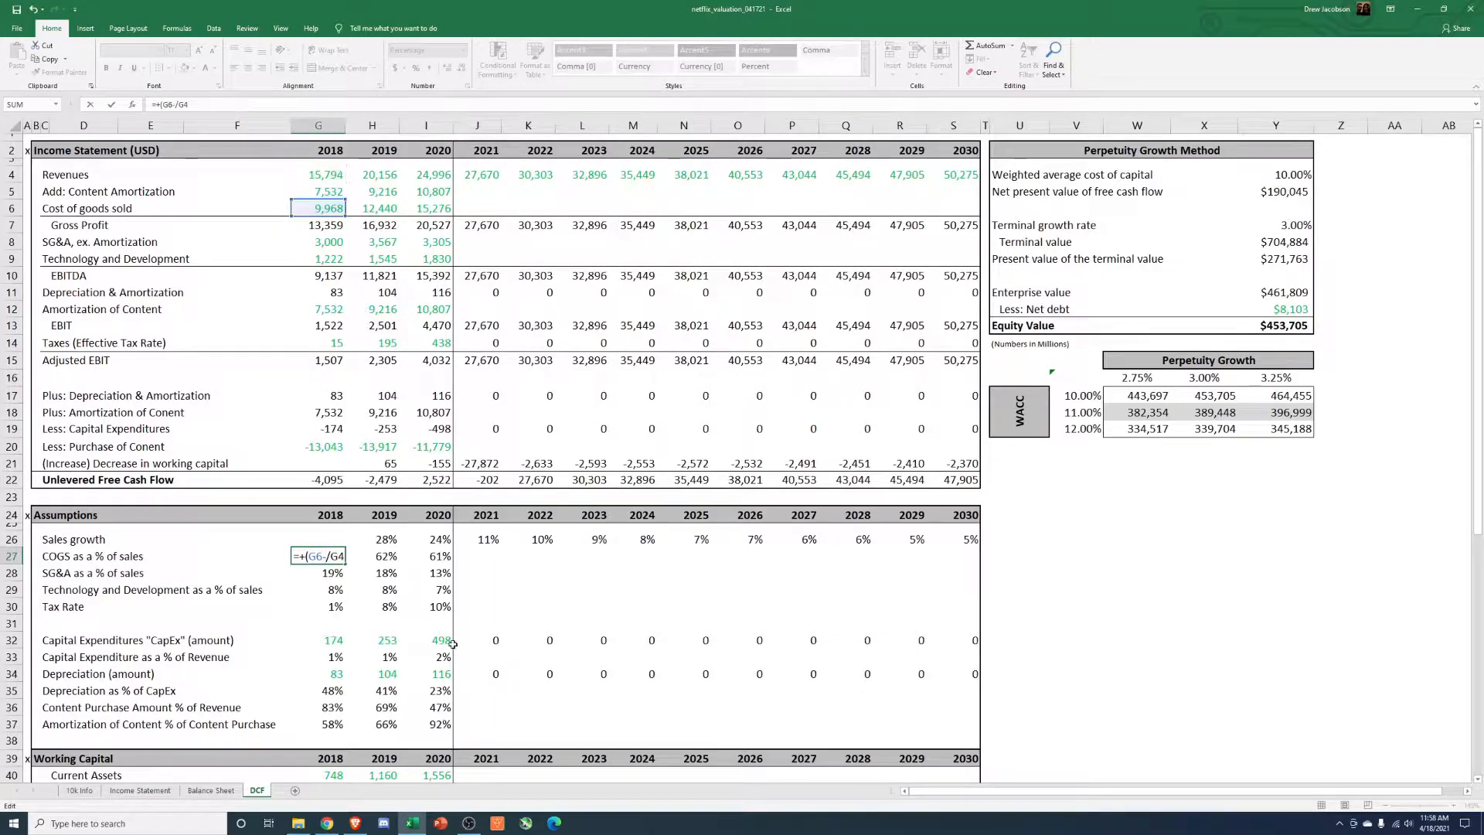
{"action": "left_click", "coordinate": [324, 193]}
{"action": "type", "text": ")"}
{"action": "key", "text": "Return"}
{"action": "key", "text": "Up"}
{"action": "key", "text": "ctrl+c"}
{"action": "key", "text": "Right"}
{"action": "key", "text": "shift+Right"}
{"action": "key", "text": "alt+e"}
{"action": "key", "text": "s"}
{"action": "key", "text": "f"}
{"action": "key", "text": "Return"}
{"action": "key", "text": "Escape"}
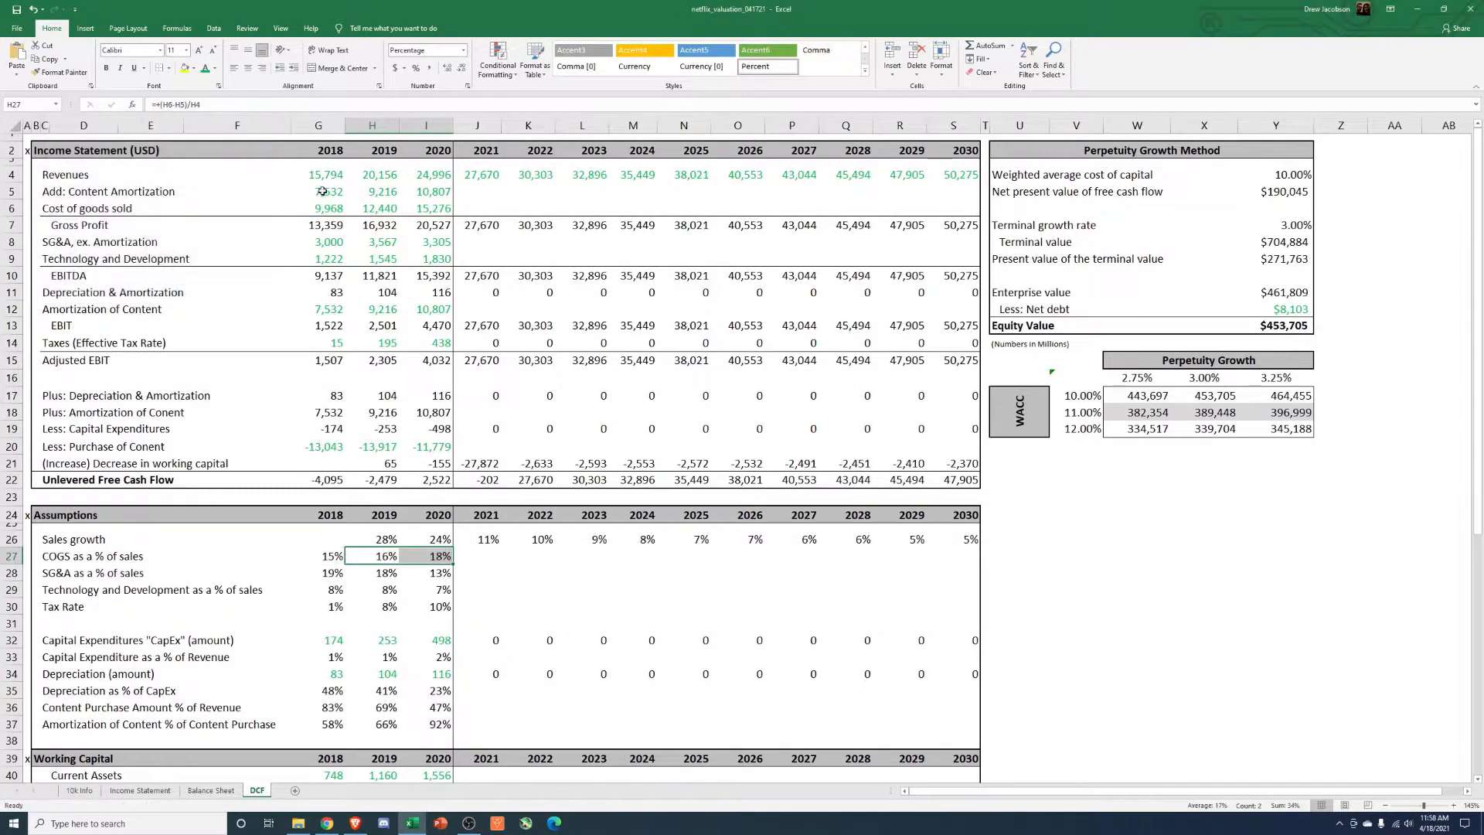
Step: Review the recalculated 2018–2020 COGS percentages next to the blank 2021 assumption
{"action": "key", "text": "shift+Left"}
{"action": "key", "text": "Left"}
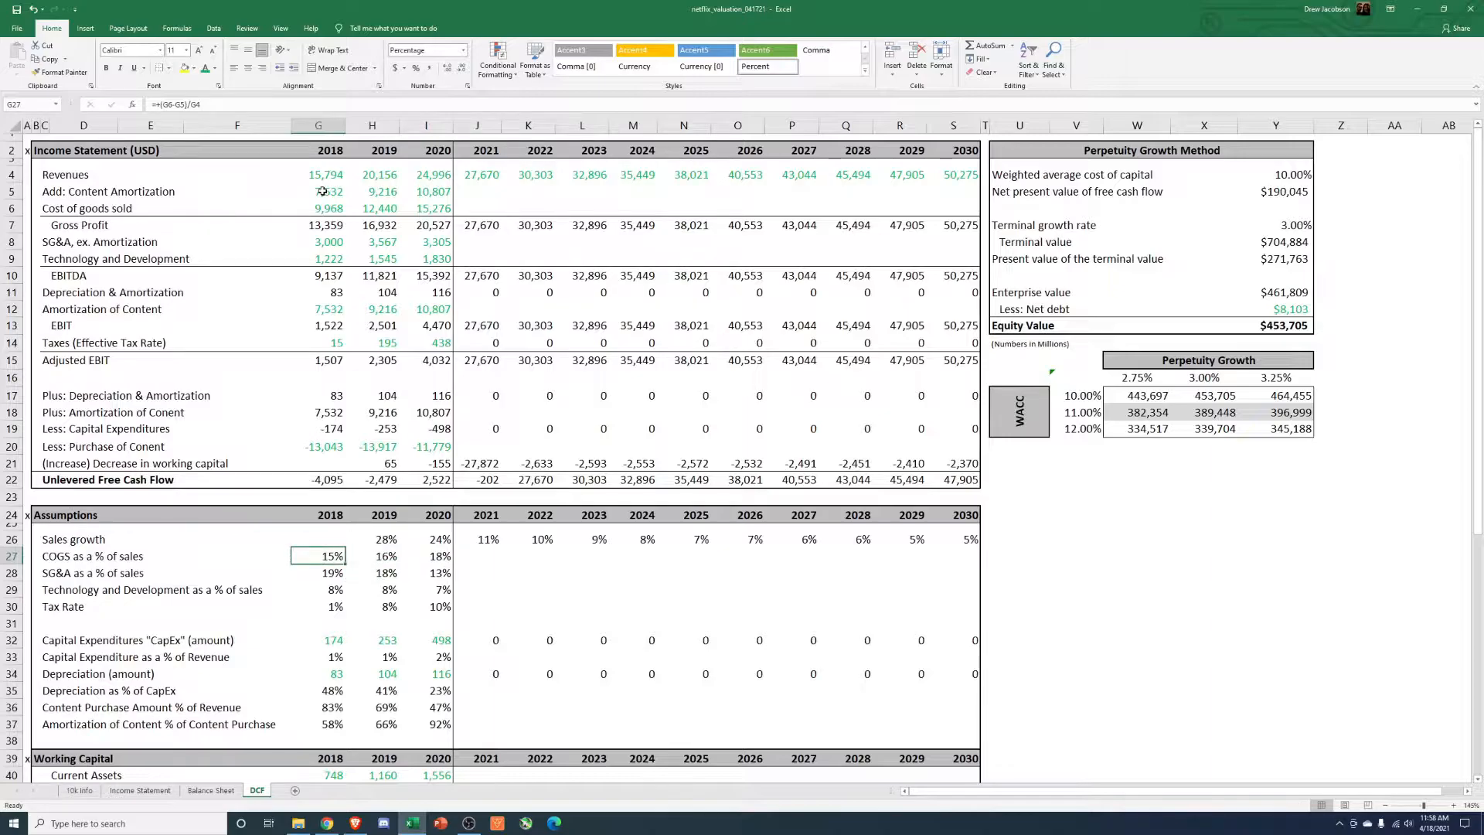
{"action": "key", "text": "shift+Right"}
{"action": "key", "text": "shift+Right"}
{"action": "key", "text": "shift+Left"}
{"action": "key", "text": "shift+Left"}
{"action": "key", "text": "shift+Right"}
{"action": "key", "text": "shift+Right"}
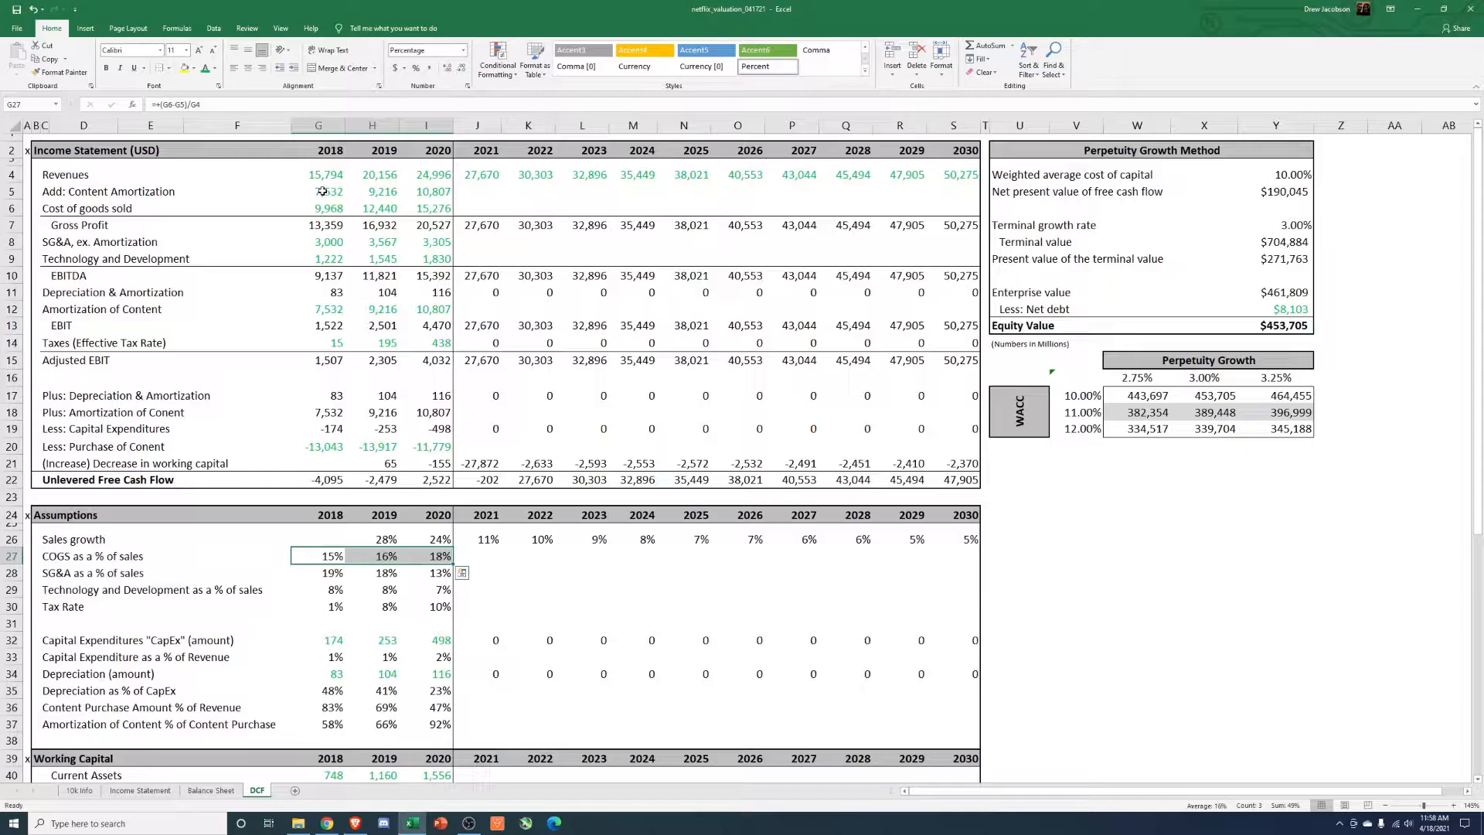
{"action": "left_click", "coordinate": [479, 556]}
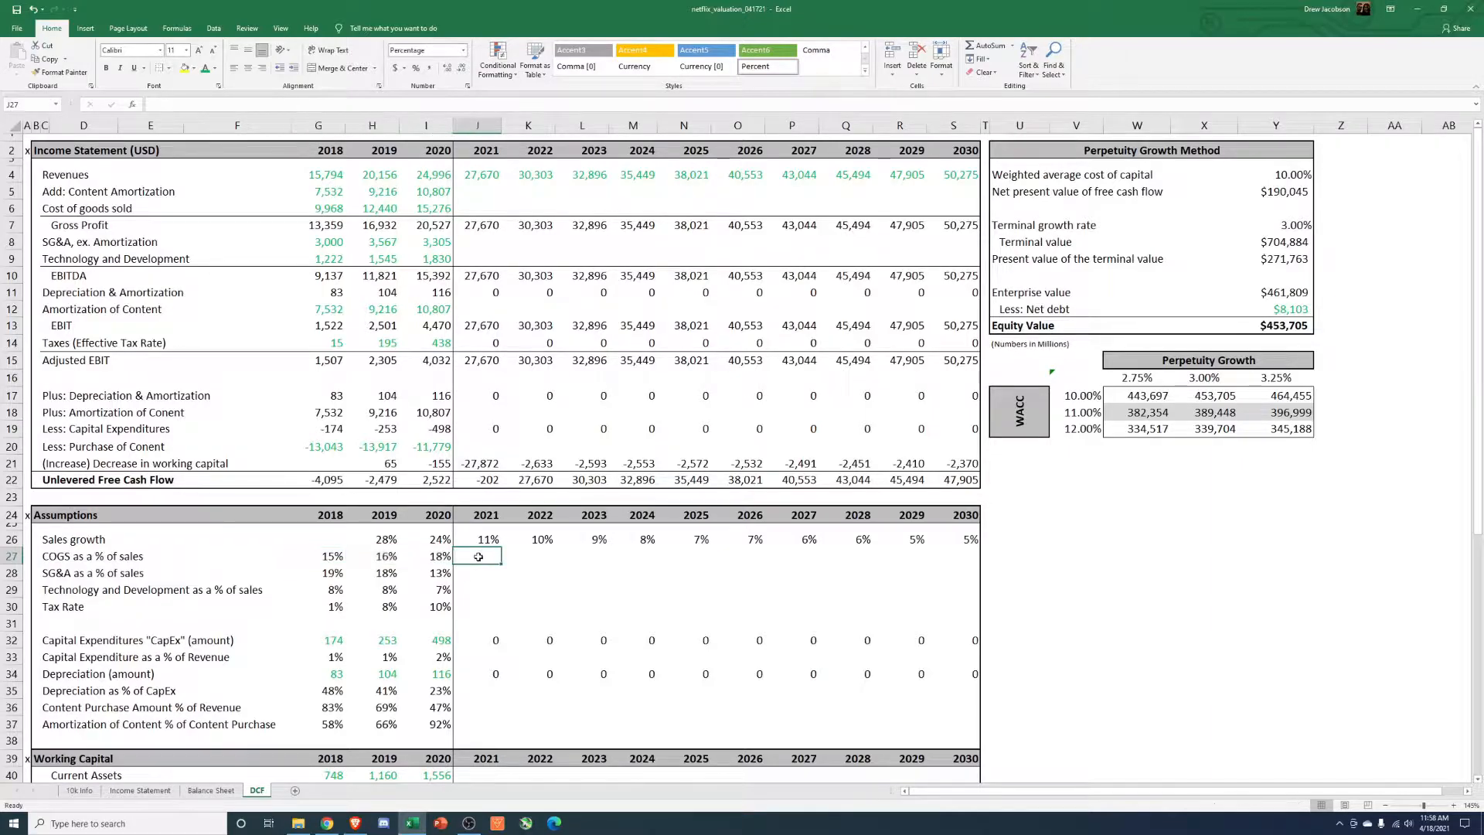
{"action": "left_click_drag", "start_coordinate": [321, 557], "coordinate": [433, 557]}
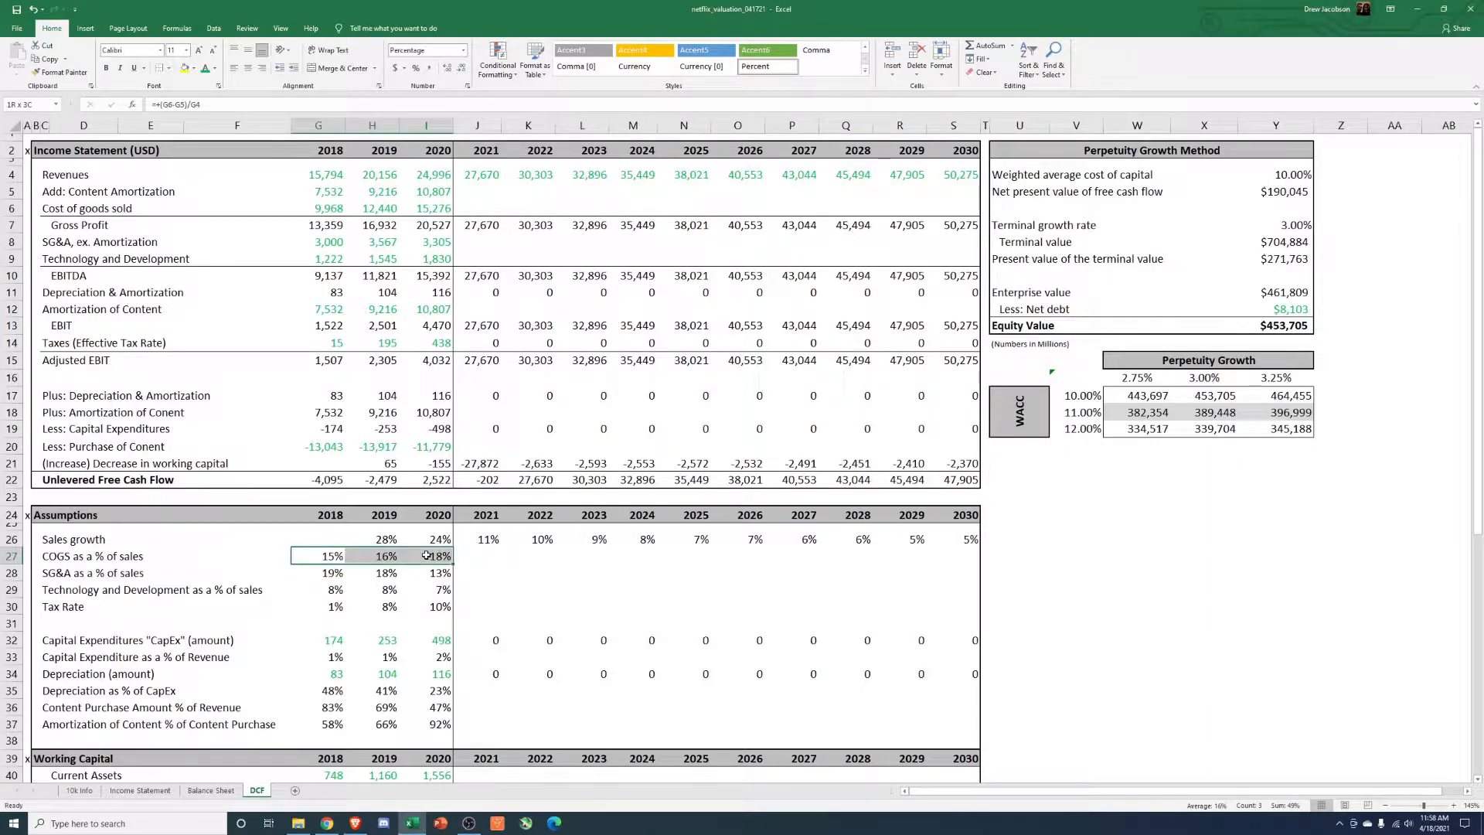
{"action": "left_click", "coordinate": [480, 557]}
Step: Compare the content amortization row with the COGS as a % of sales row for the historical years and 2021
{"action": "left_click_drag", "start_coordinate": [329, 189], "coordinate": [419, 194]}
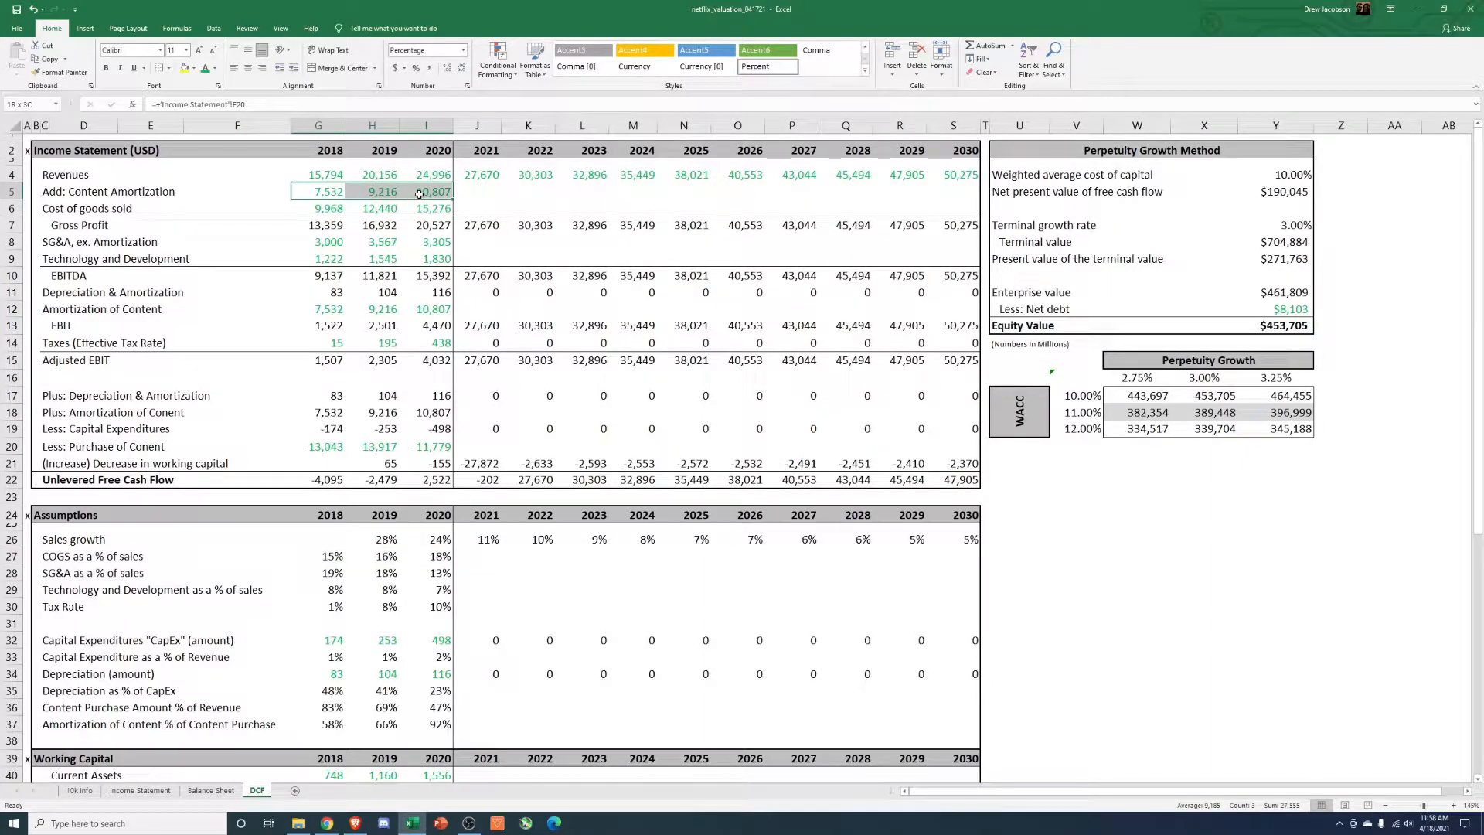
{"action": "left_click", "coordinate": [482, 189]}
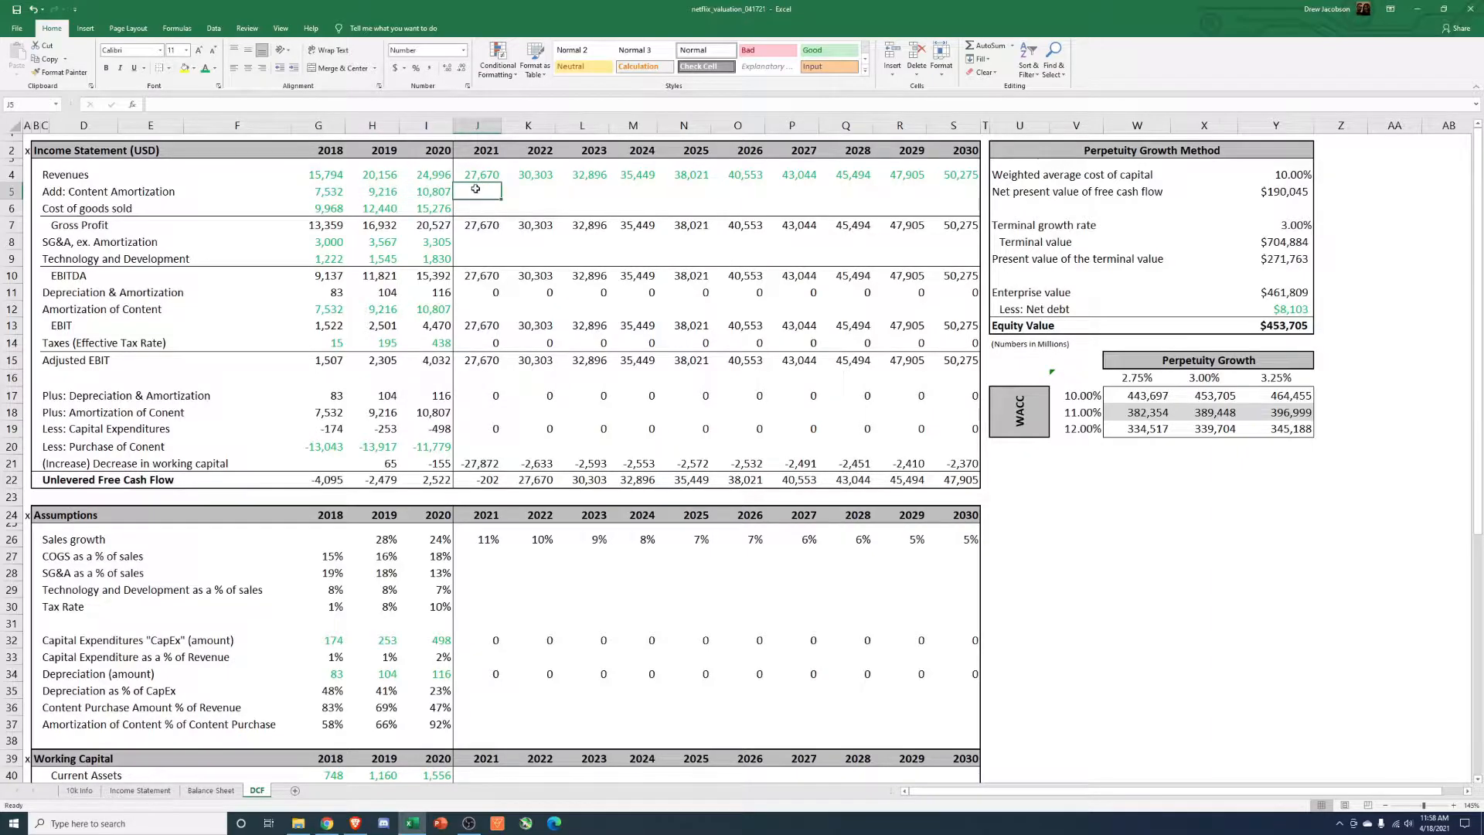
{"action": "left_click", "coordinate": [487, 559]}
{"action": "left_click_drag", "start_coordinate": [332, 557], "coordinate": [422, 557]}
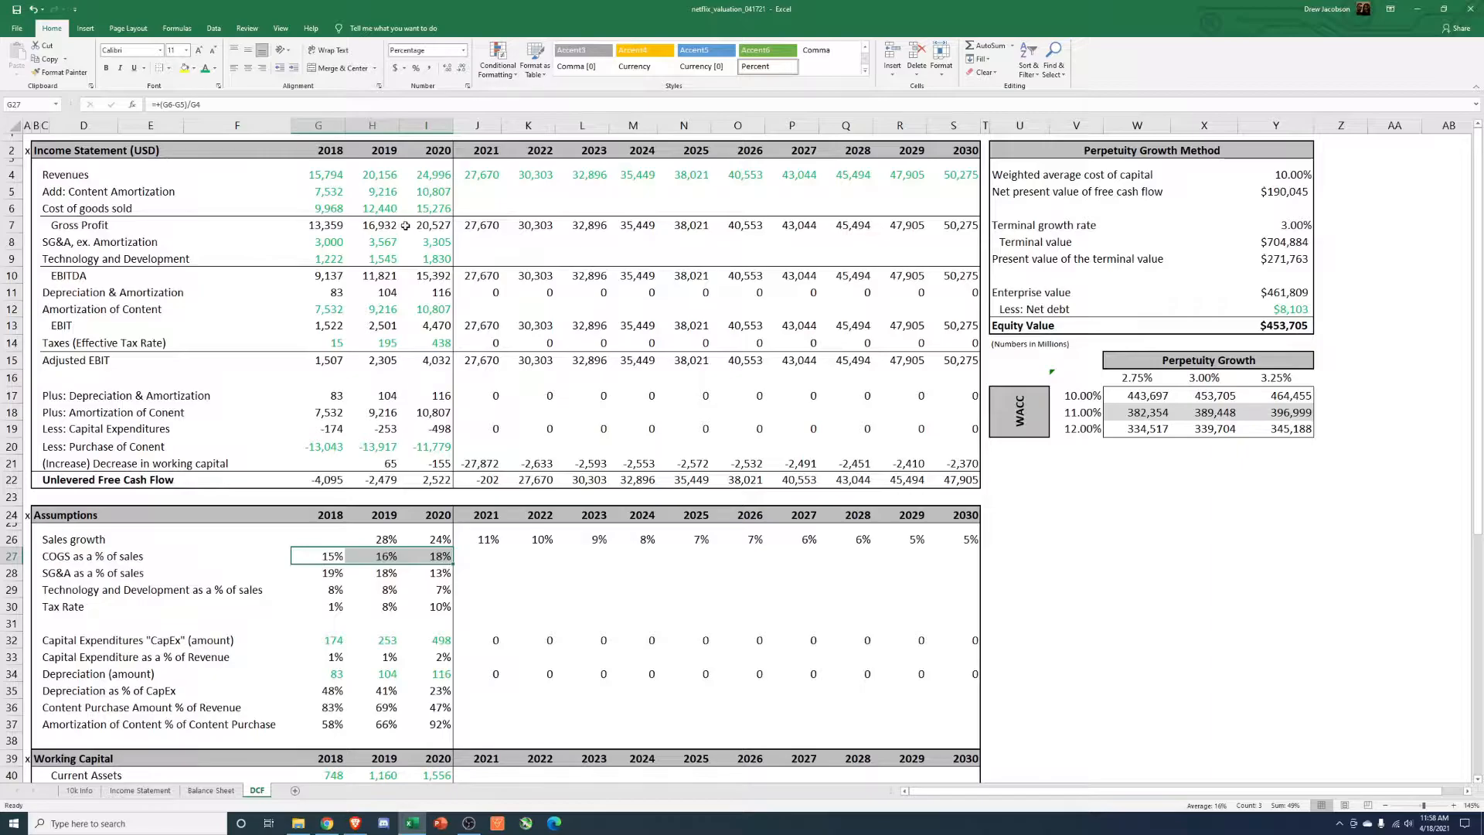
{"action": "left_click", "coordinate": [11, 190]}
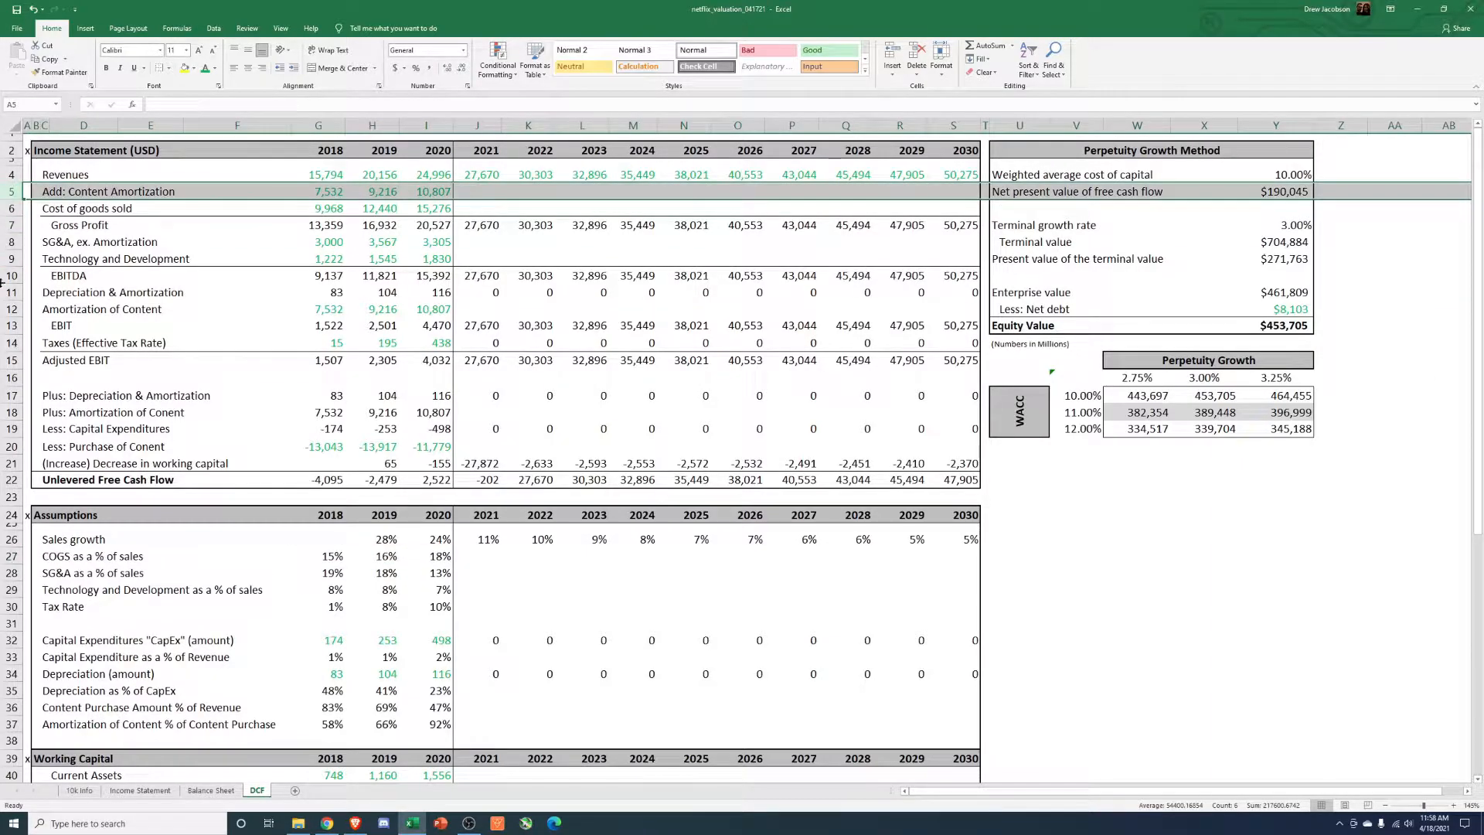
{"action": "left_click", "coordinate": [495, 563]}
{"action": "left_click", "coordinate": [436, 553]}
Step: Remove content amortization from the 2018 COGS percentage, making it =+(G6)/G4, and paste the formula into 2019 and 2020
{"action": "left_click", "coordinate": [337, 552]}
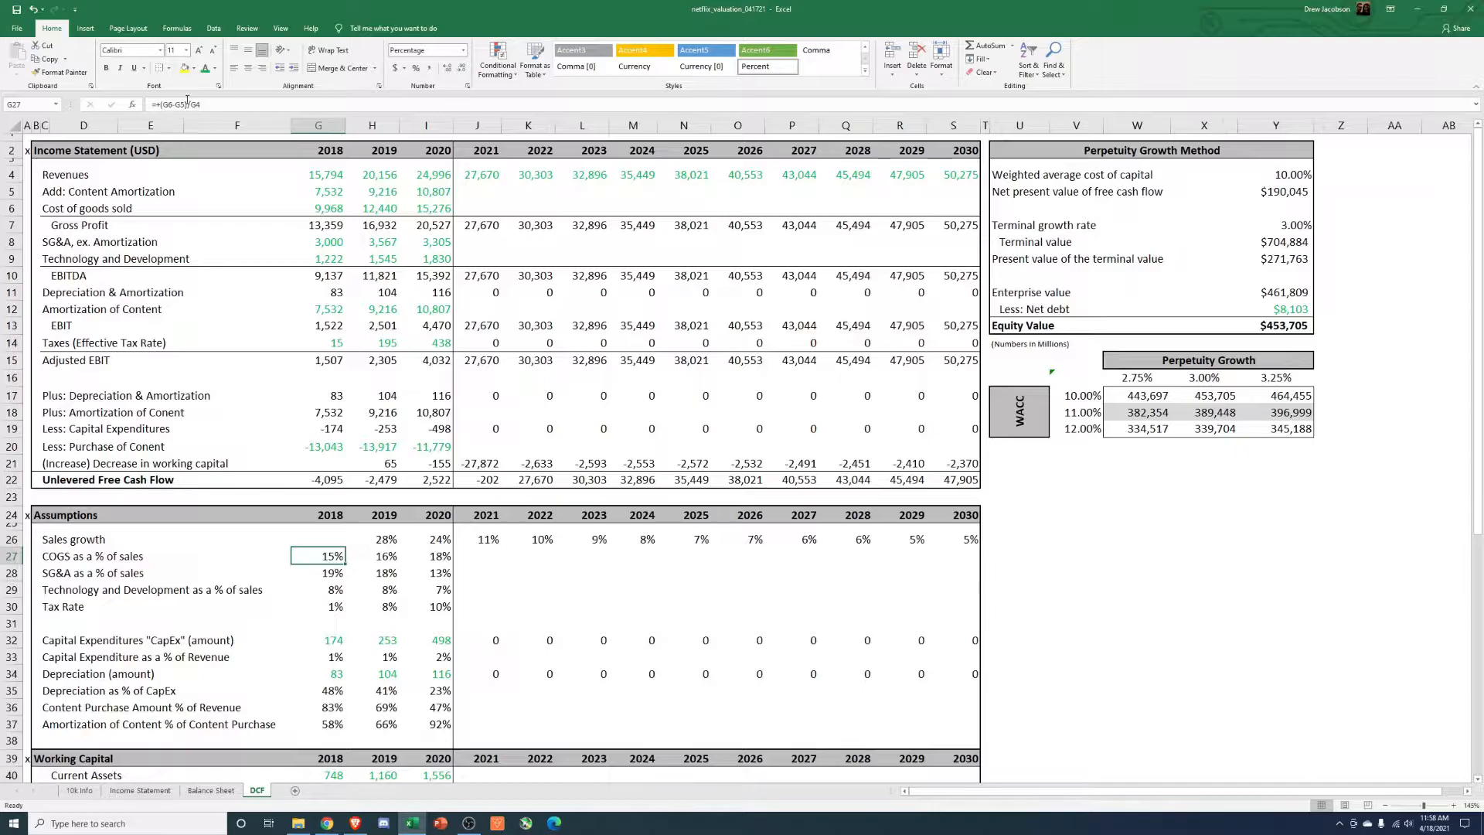
{"action": "key", "text": "F2"}
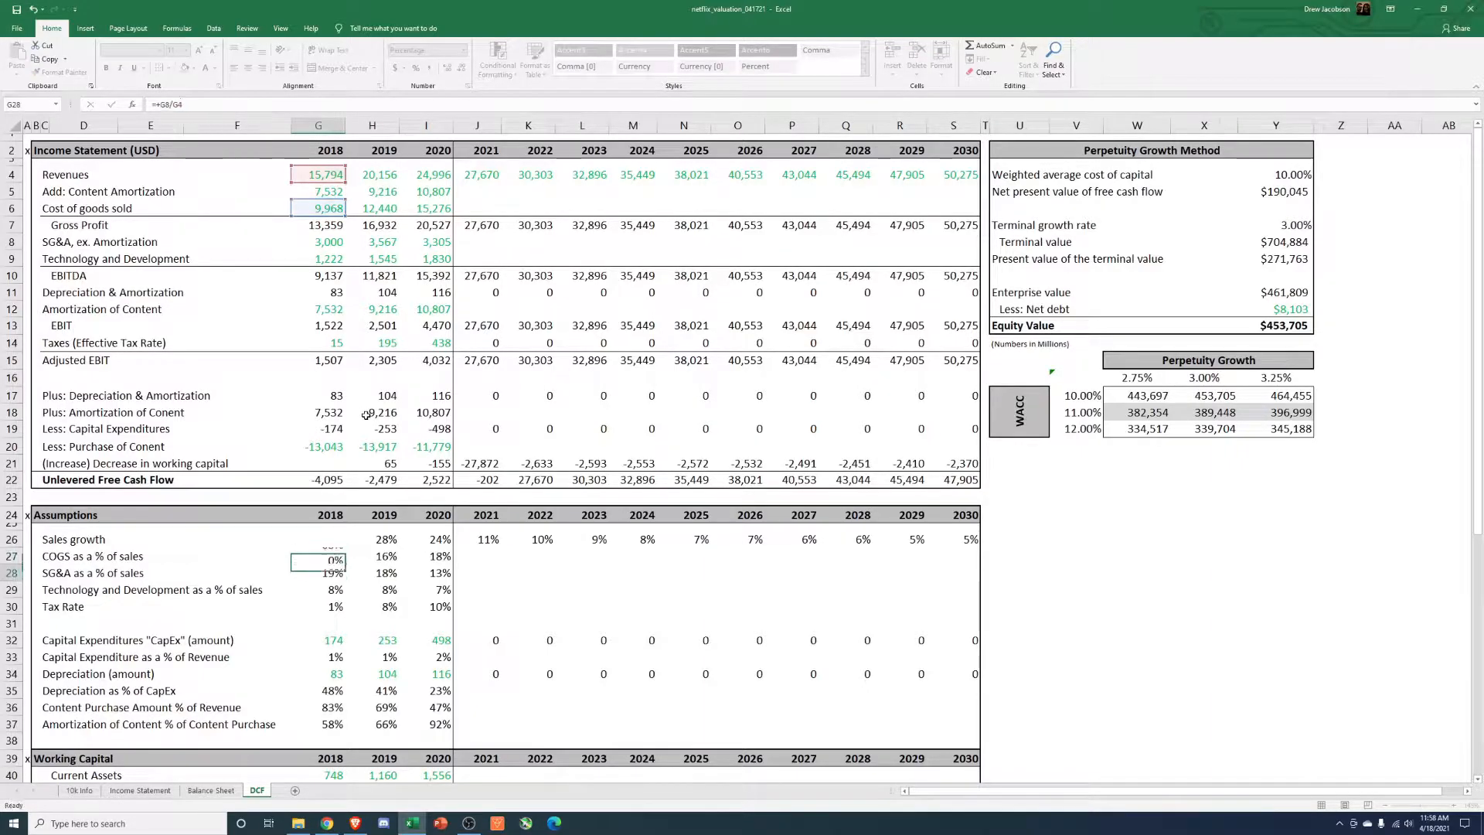
{"action": "key", "text": "Return"}
{"action": "key", "text": "Up"}
{"action": "key", "text": "ctrl+c"}
{"action": "key", "text": "Right"}
{"action": "key", "text": "shift+Right"}
{"action": "key", "text": "alt+e"}
{"action": "key", "text": "s"}
{"action": "key", "text": "f"}
{"action": "key", "text": "Return"}
{"action": "key", "text": "Escape"}
{"action": "key", "text": "shift+Left"}
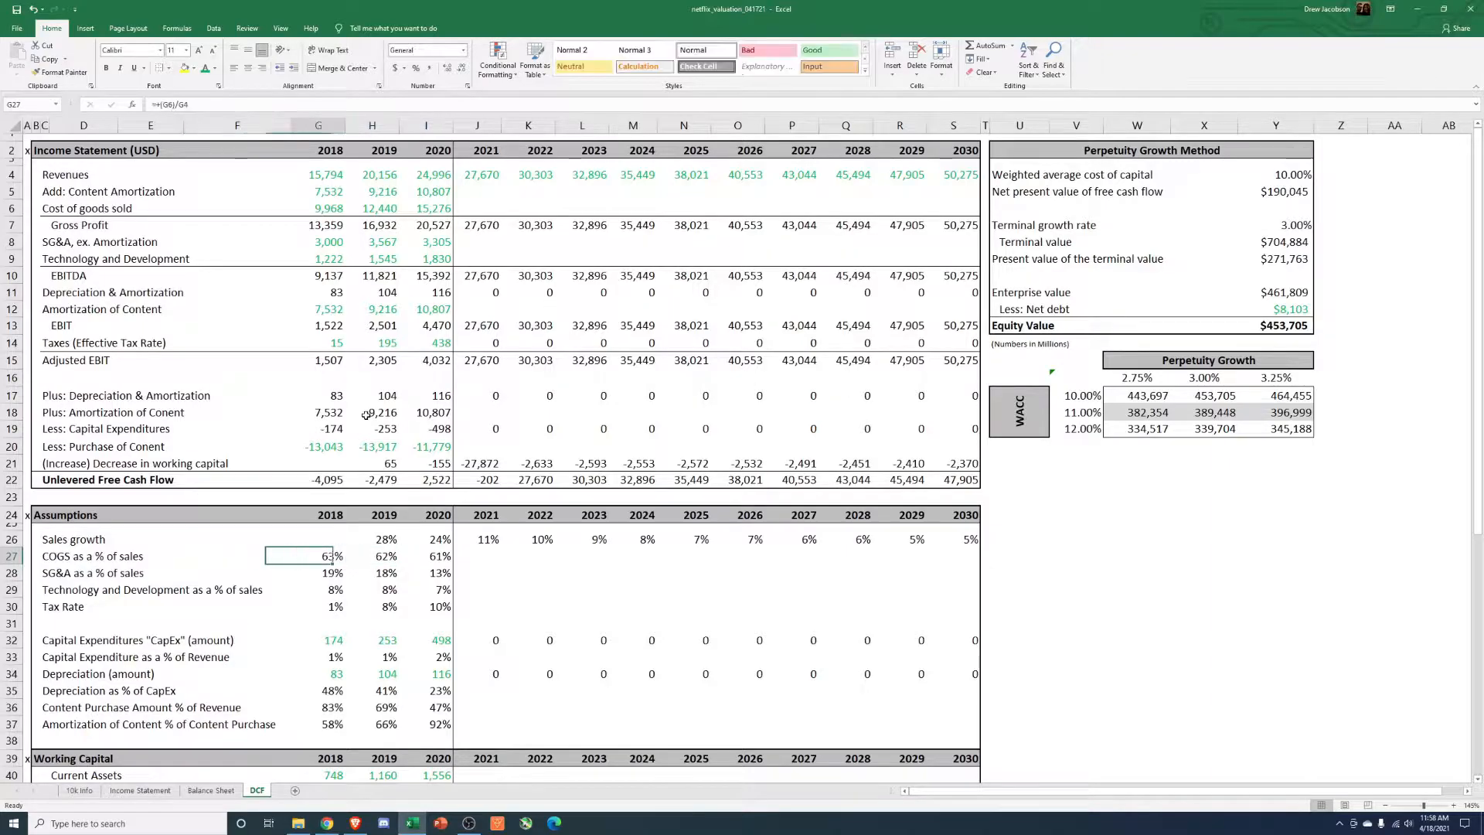
Step: Link the 2021 COGS as a % of sales to the 2020 percentage and copy the formula to 2022
{"action": "key", "text": "Right"}
{"action": "key", "text": "Right"}
{"action": "type", "text": "+"}
{"action": "key", "text": "Left"}
{"action": "key", "text": "Return"}
{"action": "key", "text": "Up"}
{"action": "key", "text": "ctrl+c"}
{"action": "key", "text": "Right"}
{"action": "key", "text": "ctrl+v"}
Step: Extend the COGS as a % of sales projection through 2030 by copying the 2022 formula into the remaining years
{"action": "key", "text": "ctrl+c"}
{"action": "key", "text": "Right"}
{"action": "key", "text": "shift+Right"}
{"action": "key", "text": "shift+Right"}
{"action": "key", "text": "shift+Right"}
{"action": "key", "text": "shift+Right"}
{"action": "key", "text": "shift+Right"}
{"action": "key", "text": "shift+Right"}
{"action": "key", "text": "shift+Right"}
{"action": "key", "text": "alt+e"}
{"action": "key", "text": "s"}
{"action": "key", "text": "Return"}
{"action": "key", "text": "Escape"}
Step: Review the historical and projected COGS percentages together with the 2018–2020 content purchases
{"action": "key", "text": "Left"}
{"action": "key", "text": "Left"}
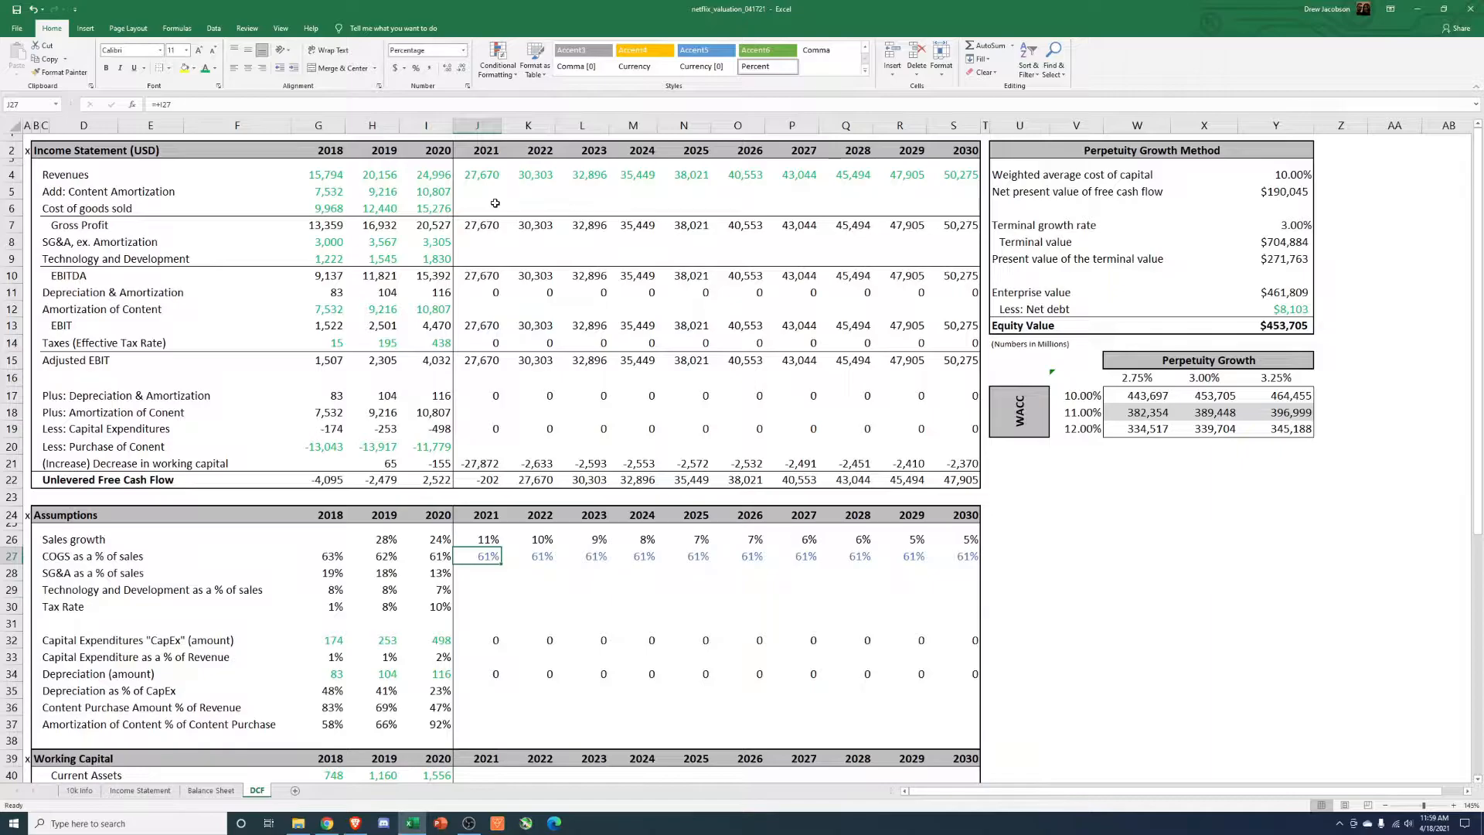
{"action": "key", "text": "Left"}
{"action": "key", "text": "Left"}
{"action": "key", "text": "Left"}
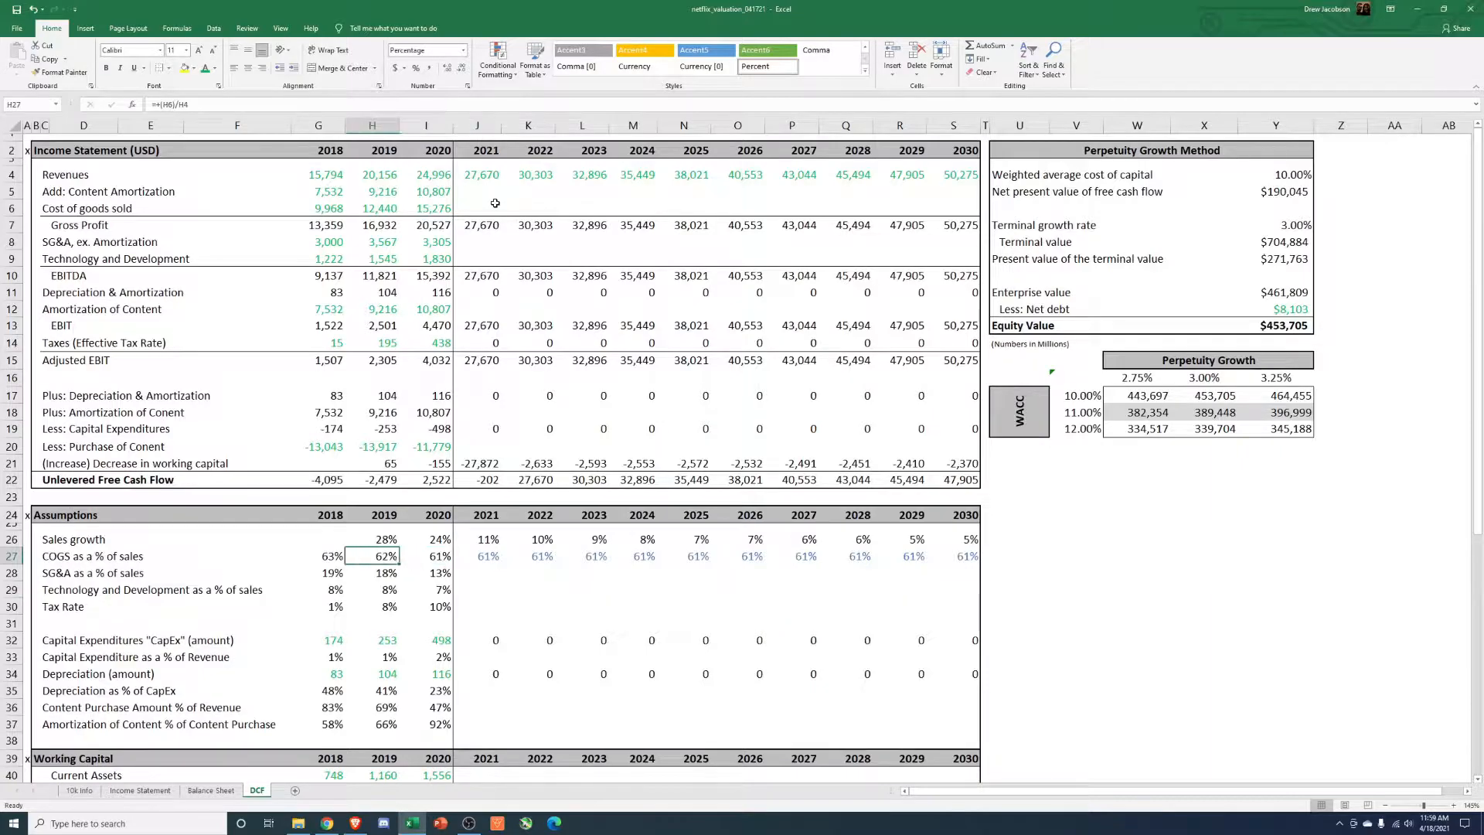
{"action": "key", "text": "Right"}
{"action": "key", "text": "Right"}
{"action": "key", "text": "Right"}
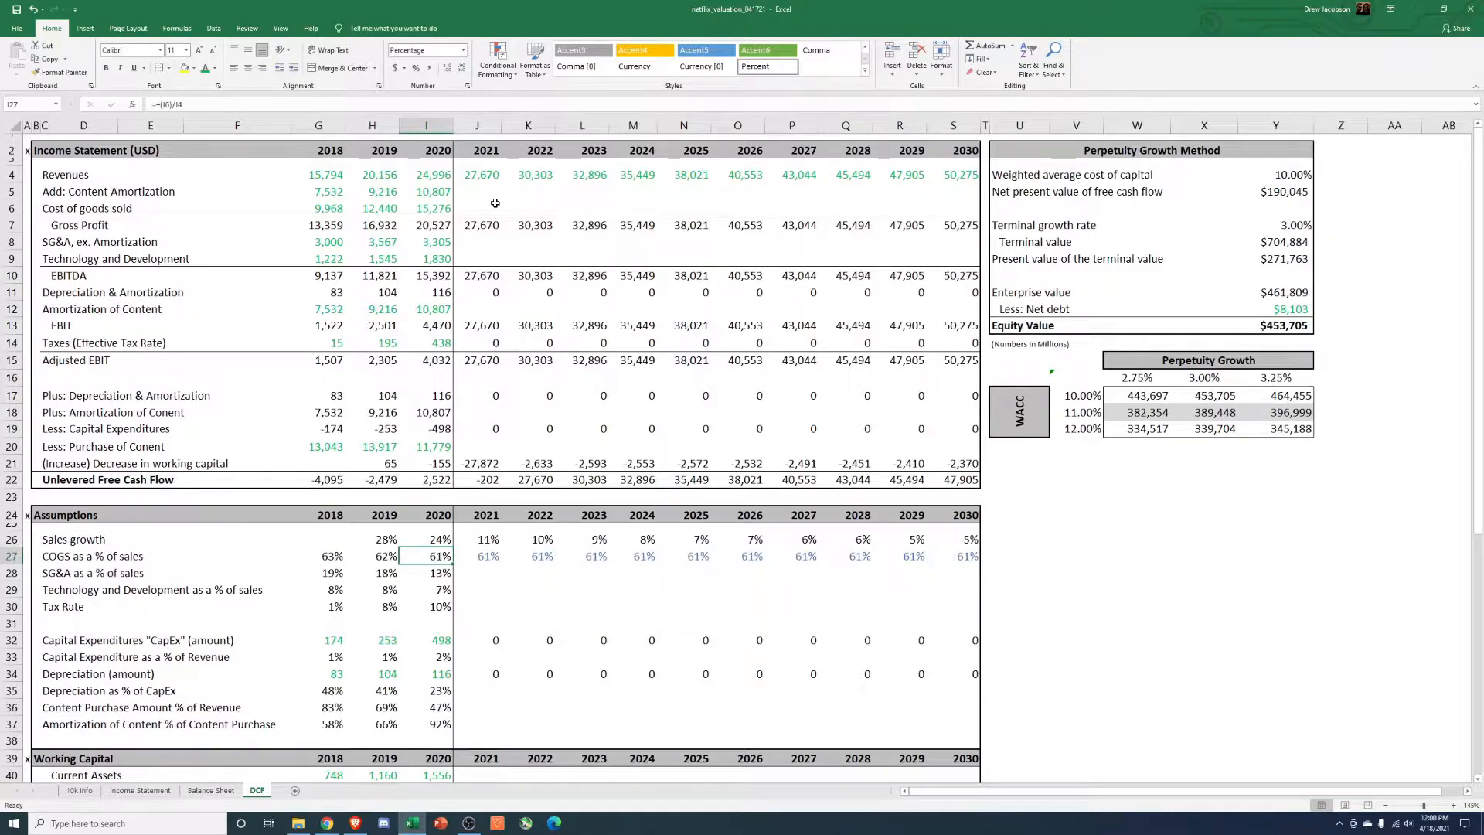
{"action": "scroll", "coordinate": [495, 202], "scroll_direction": "down", "scroll_amount": 5}
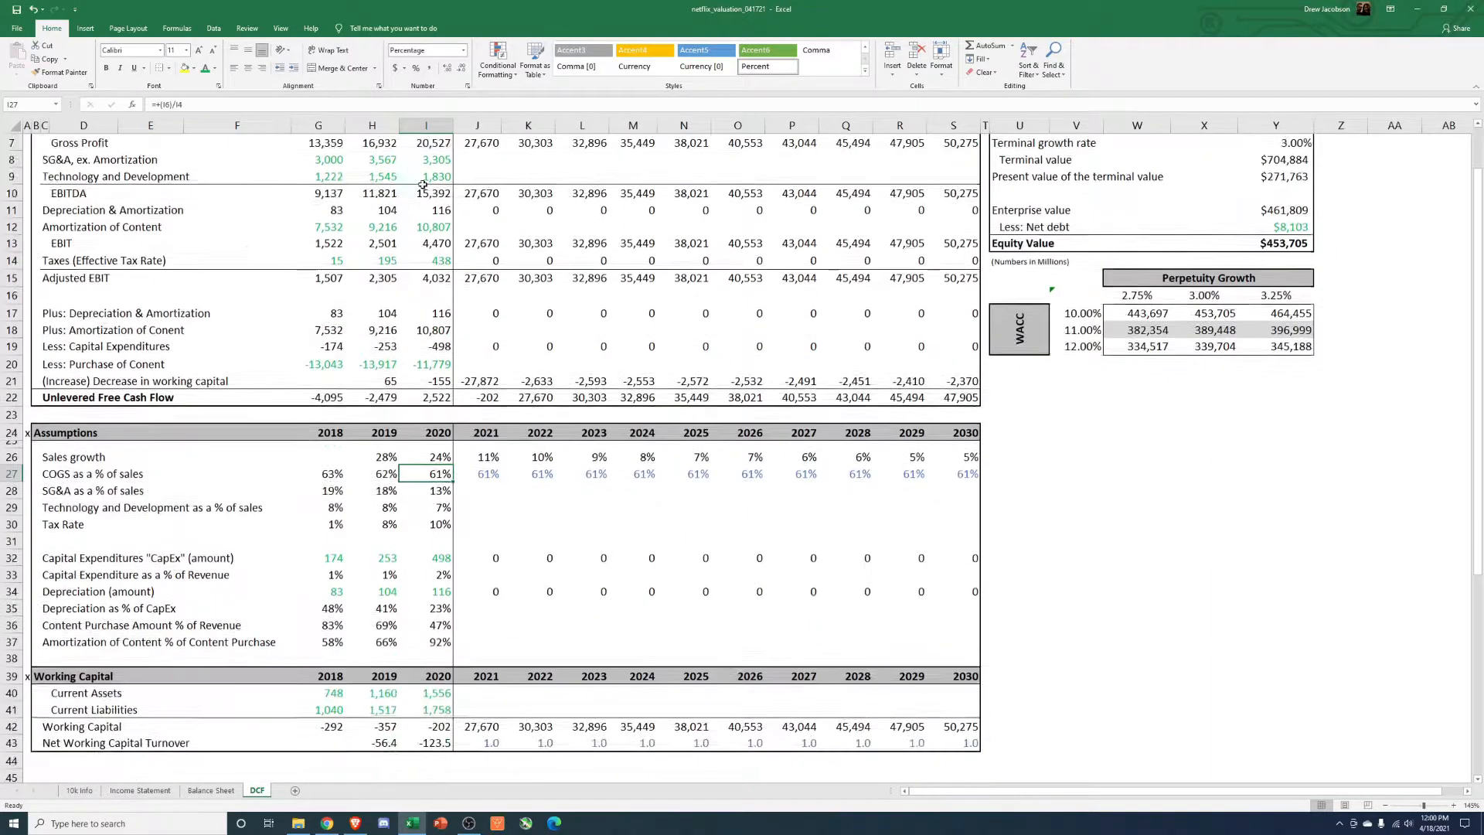
{"action": "scroll", "coordinate": [346, 485], "scroll_direction": "up", "scroll_amount": 5}
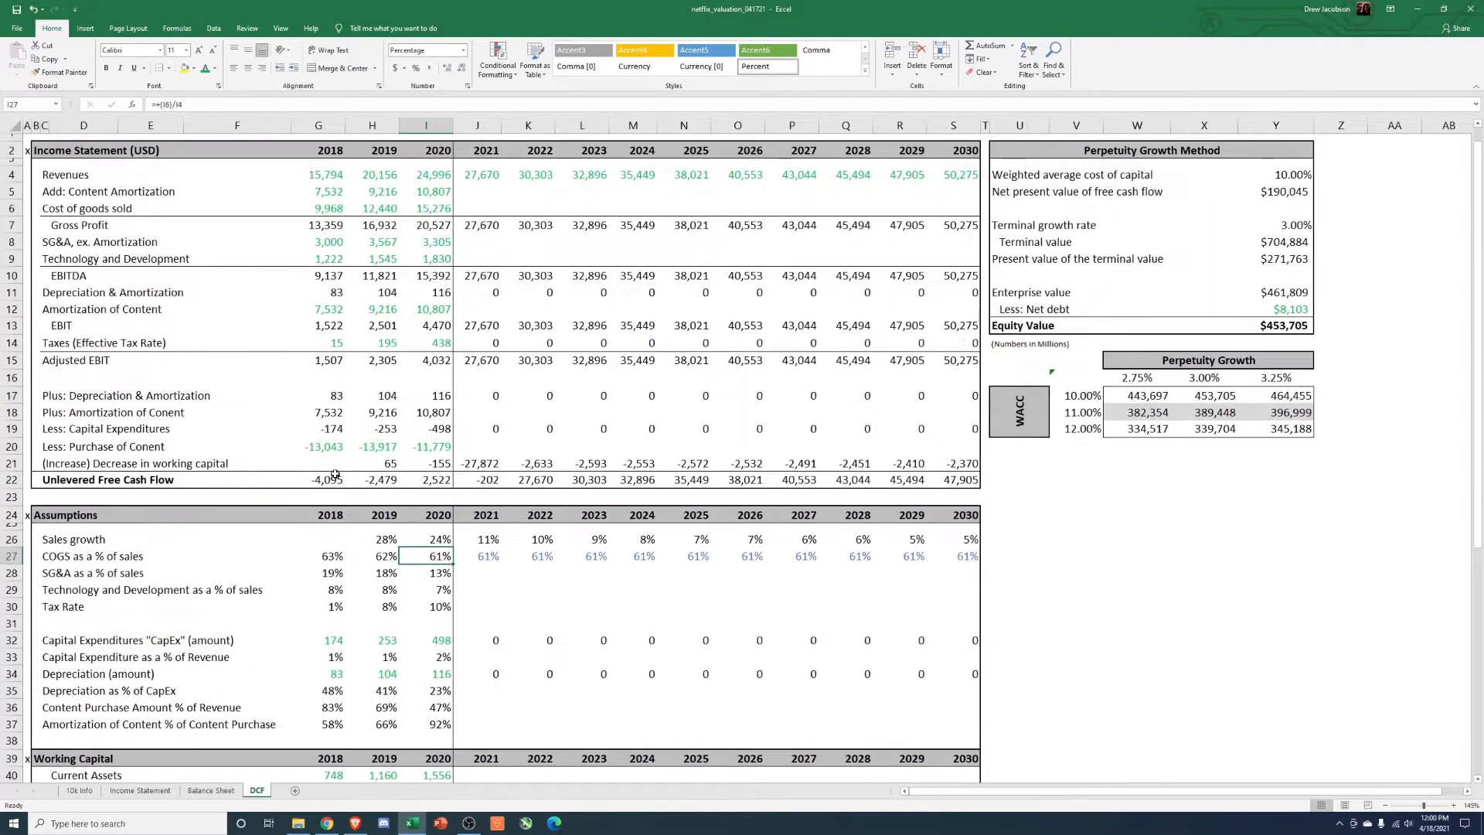
{"action": "left_click_drag", "start_coordinate": [314, 446], "coordinate": [427, 445]}
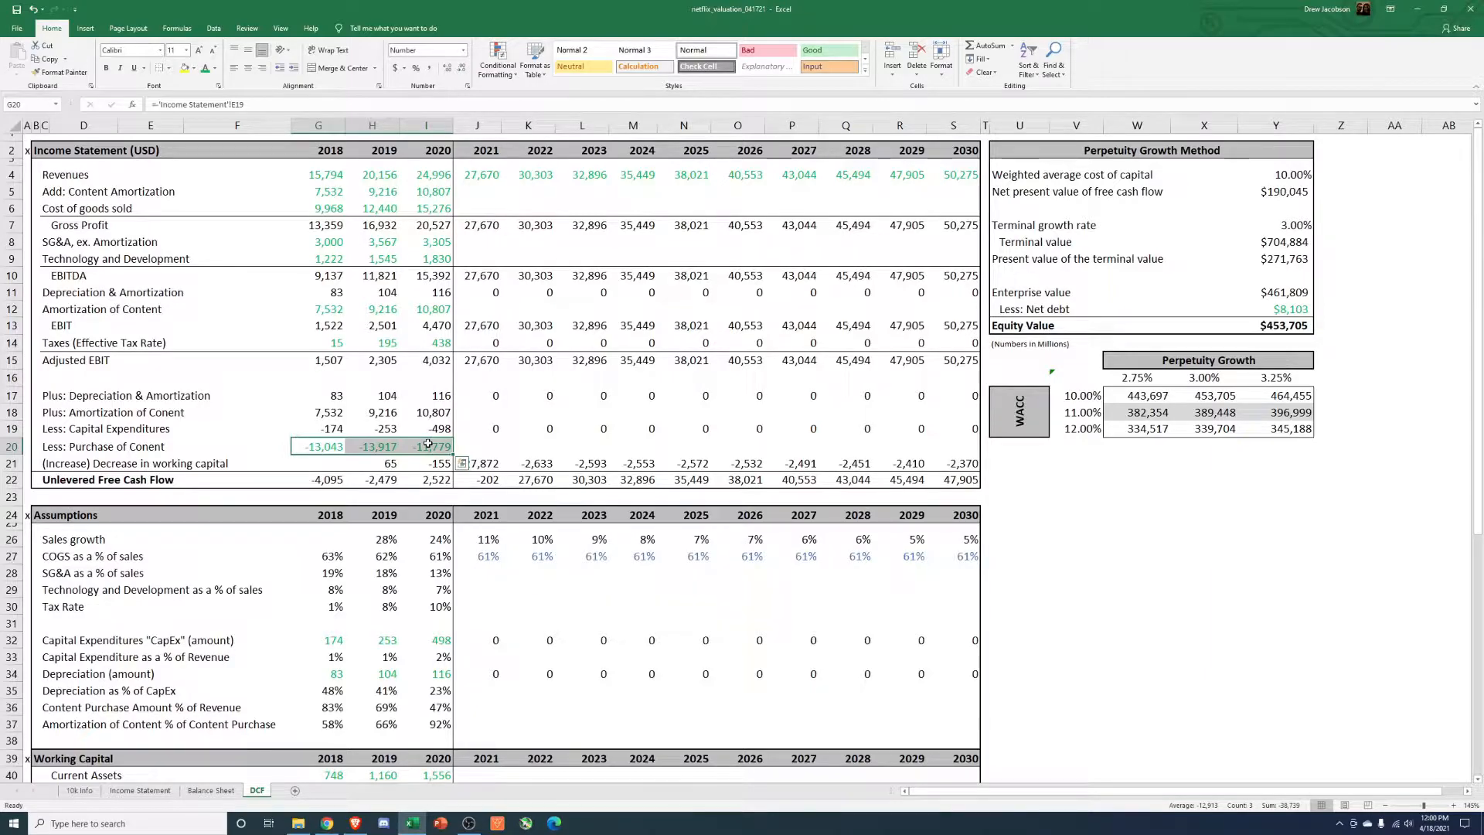
{"action": "left_click_drag", "start_coordinate": [325, 446], "coordinate": [441, 446]}
{"action": "left_click_drag", "start_coordinate": [476, 557], "coordinate": [953, 558]}
{"action": "left_click", "coordinate": [339, 557]}
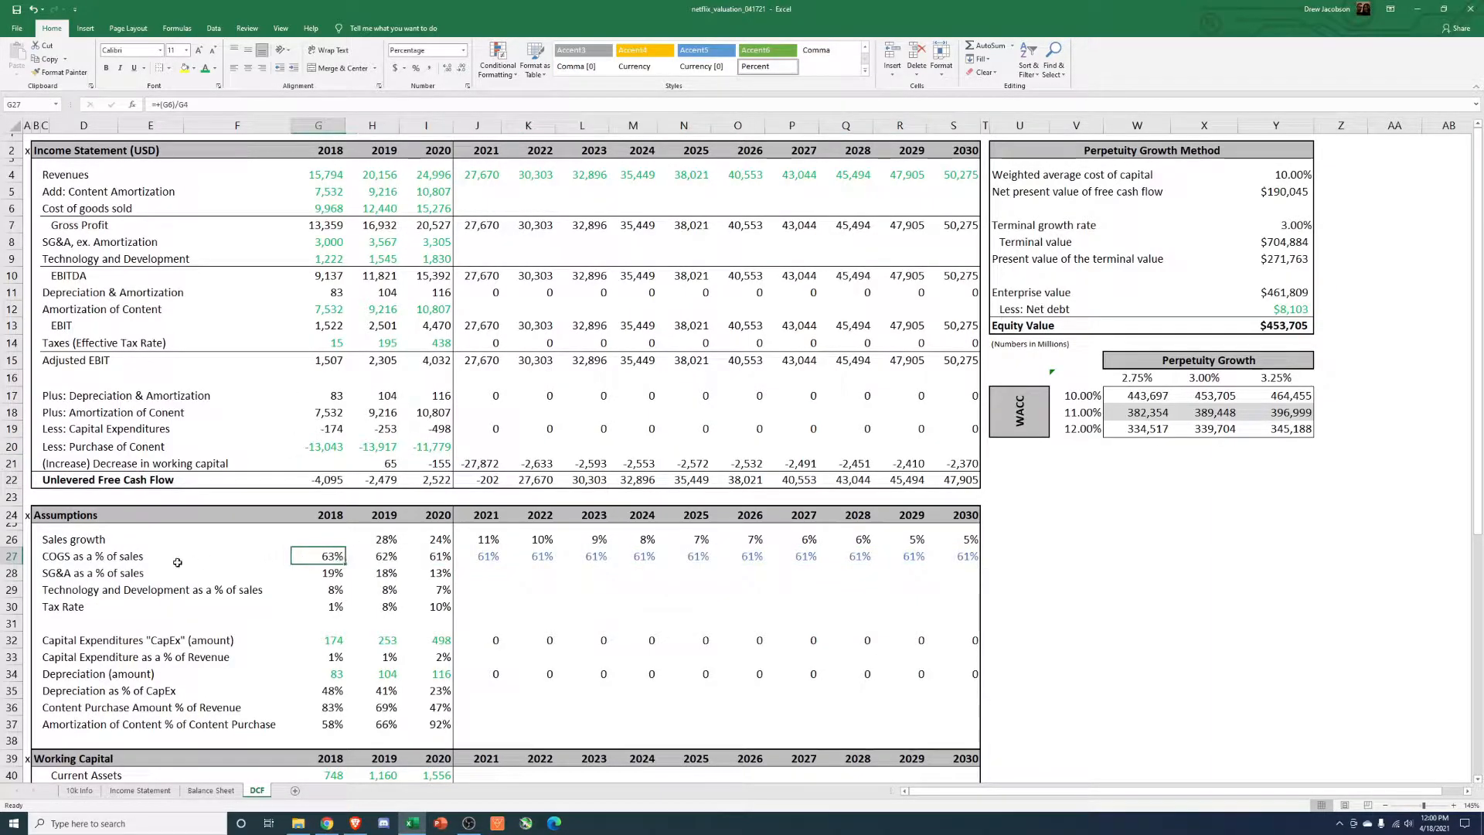
{"action": "left_click", "coordinate": [477, 557]}
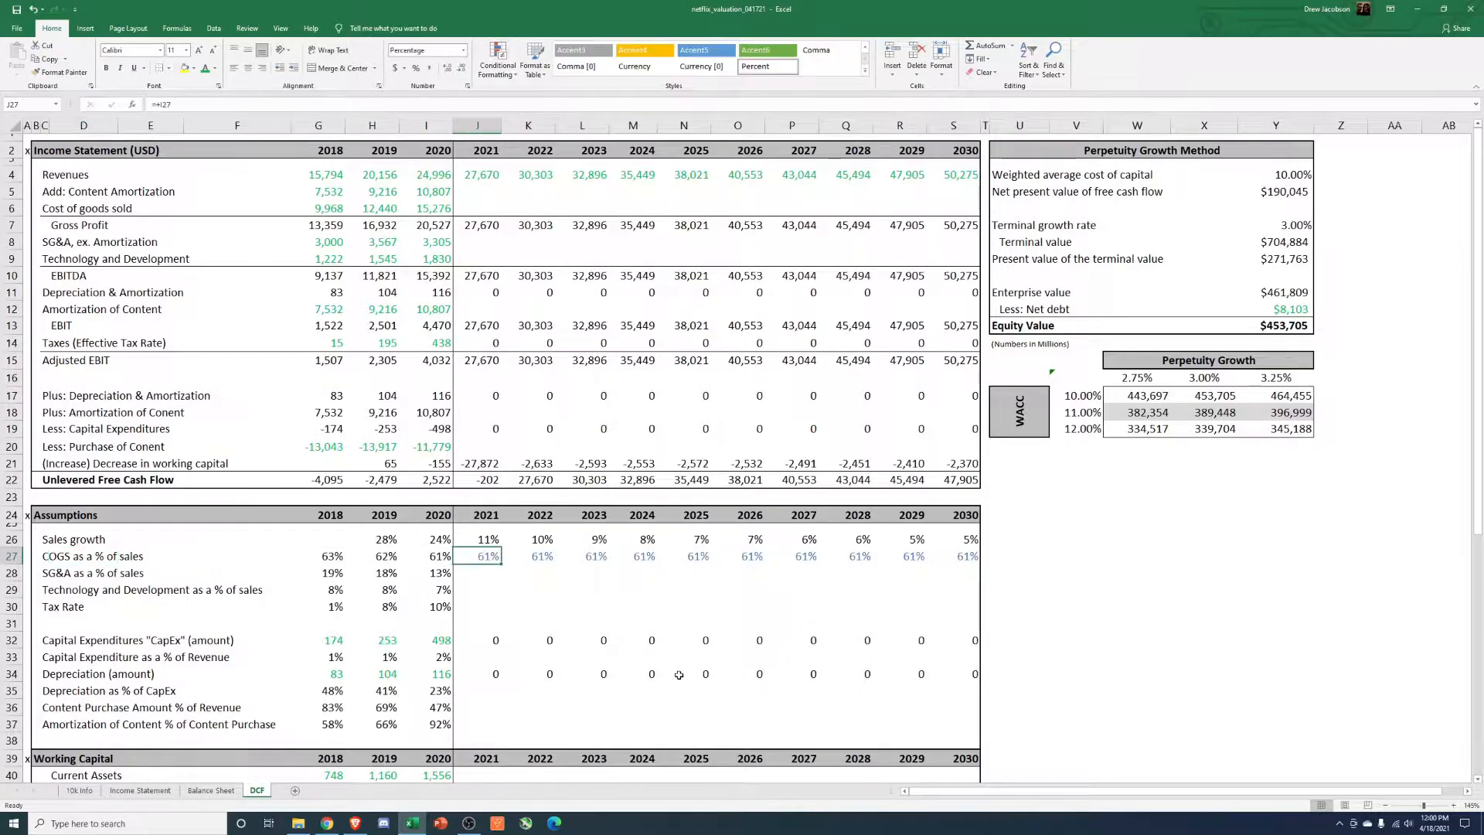
Step: Set the 2021 COGS as a % of sales to the 2020 percentage minus 0.01, =+I27-0.01
{"action": "type", "text": "+"}
{"action": "key", "text": "Left"}
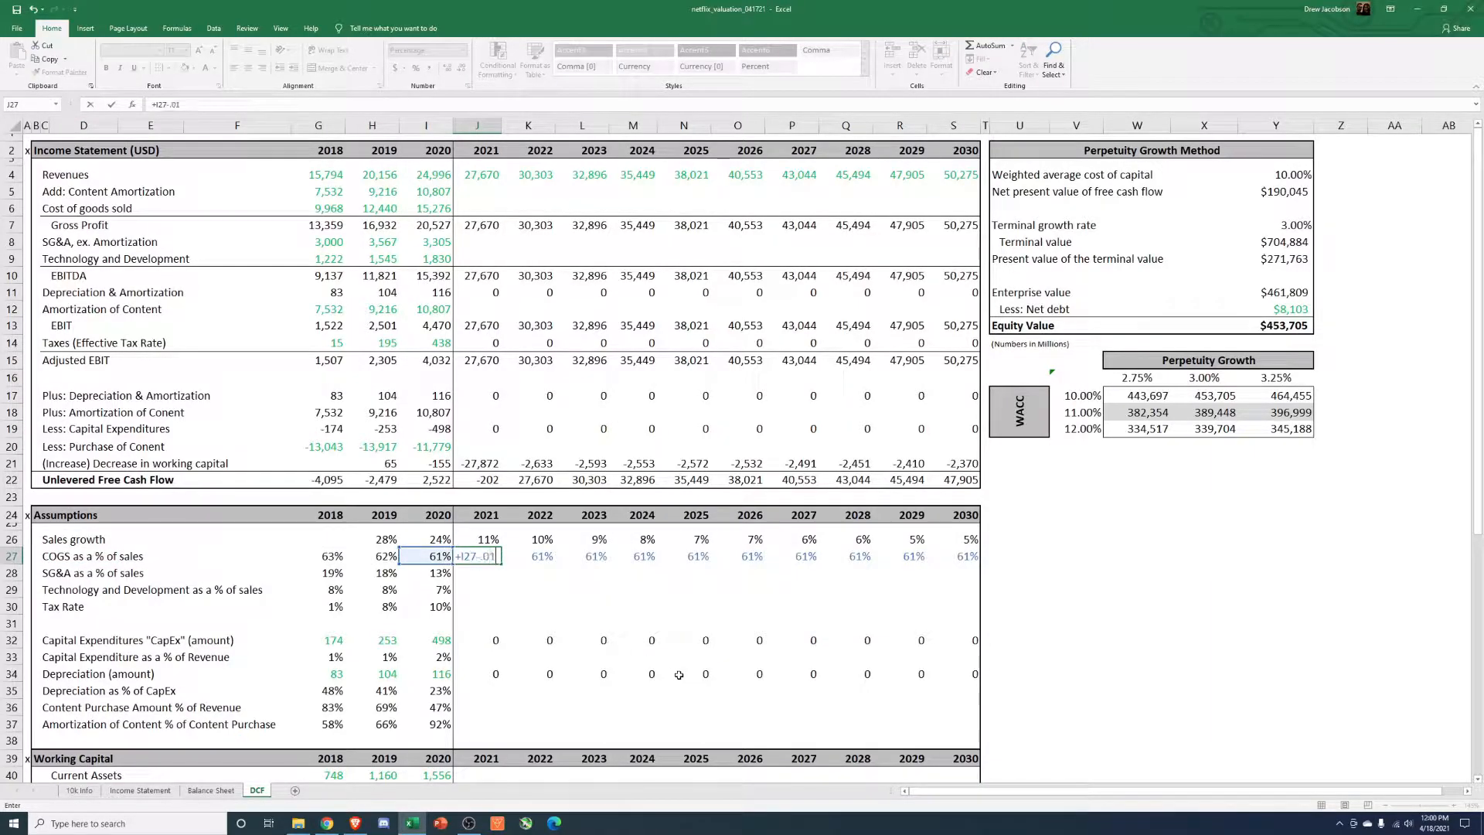
{"action": "type", "text": "-.01"}
{"action": "key", "text": "ctrl+Return"}
Step: Paste the 2021 COGS as a % of sales formula across 2022 through 2030, keeping the formatting of those cells
{"action": "key", "text": "ctrl+c"}
{"action": "key", "text": "Right"}
{"action": "key", "text": "shift+Right"}
{"action": "key", "text": "shift+Right"}
{"action": "key", "text": "shift+Right"}
{"action": "key", "text": "shift+Right"}
{"action": "key", "text": "shift+Right"}
{"action": "key", "text": "shift+Right"}
{"action": "key", "text": "shift+Right"}
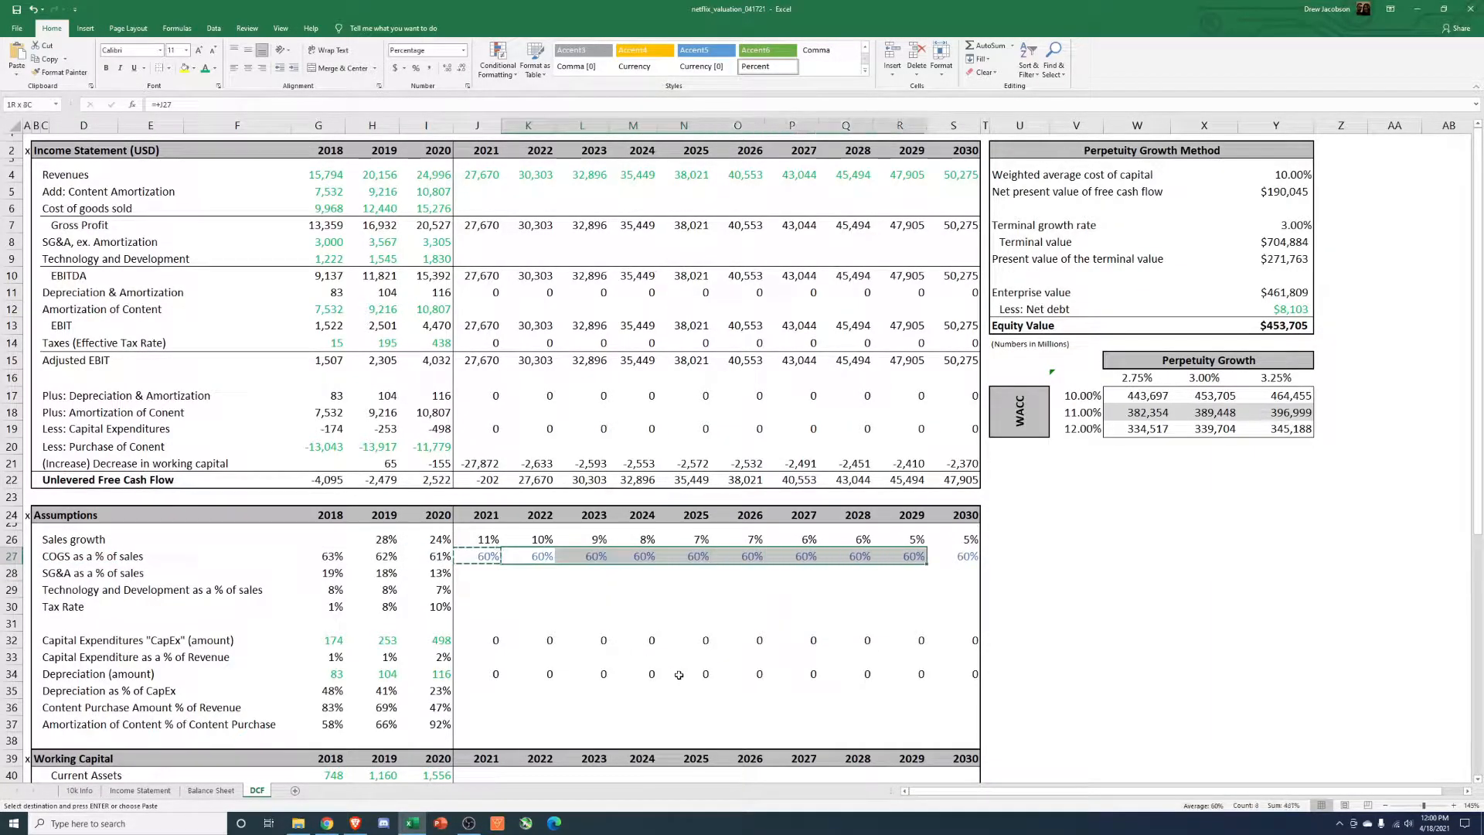
{"action": "key", "text": "shift+Right"}
{"action": "key", "text": "alt+e"}
{"action": "key", "text": "s"}
{"action": "key", "text": "f"}
{"action": "key", "text": "Return"}
{"action": "key", "text": "Escape"}
{"action": "key", "text": "Down"}
{"action": "key", "text": "Left"}
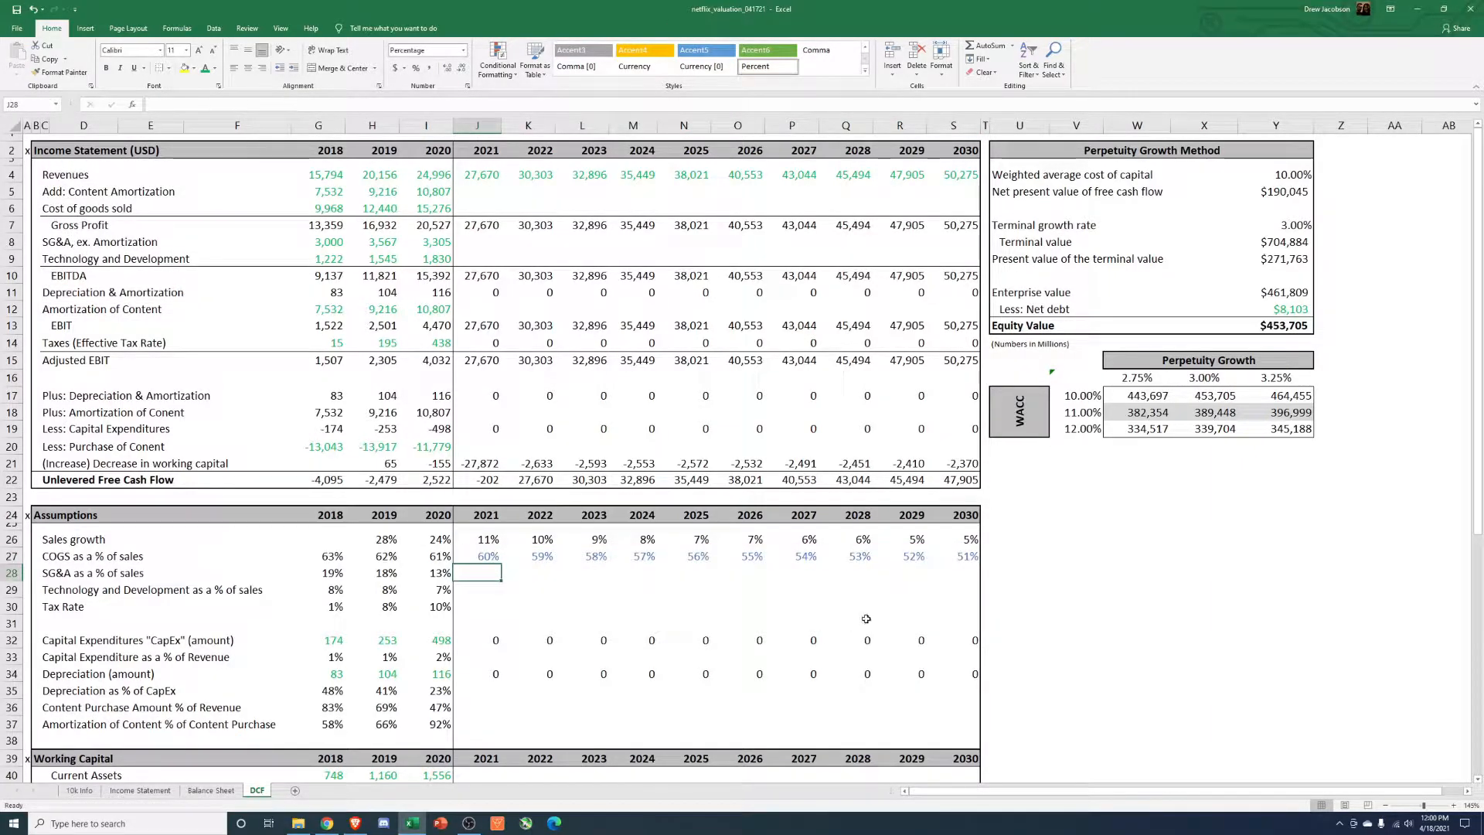
Step: Calculate 2021 cost of goods sold as revenues times the COGS percentage, =J4*J27
{"action": "left_click_drag", "start_coordinate": [941, 554], "coordinate": [491, 558]}
{"action": "left_click", "coordinate": [493, 584]}
{"action": "left_click", "coordinate": [486, 570]}
{"action": "left_click", "coordinate": [477, 208]}
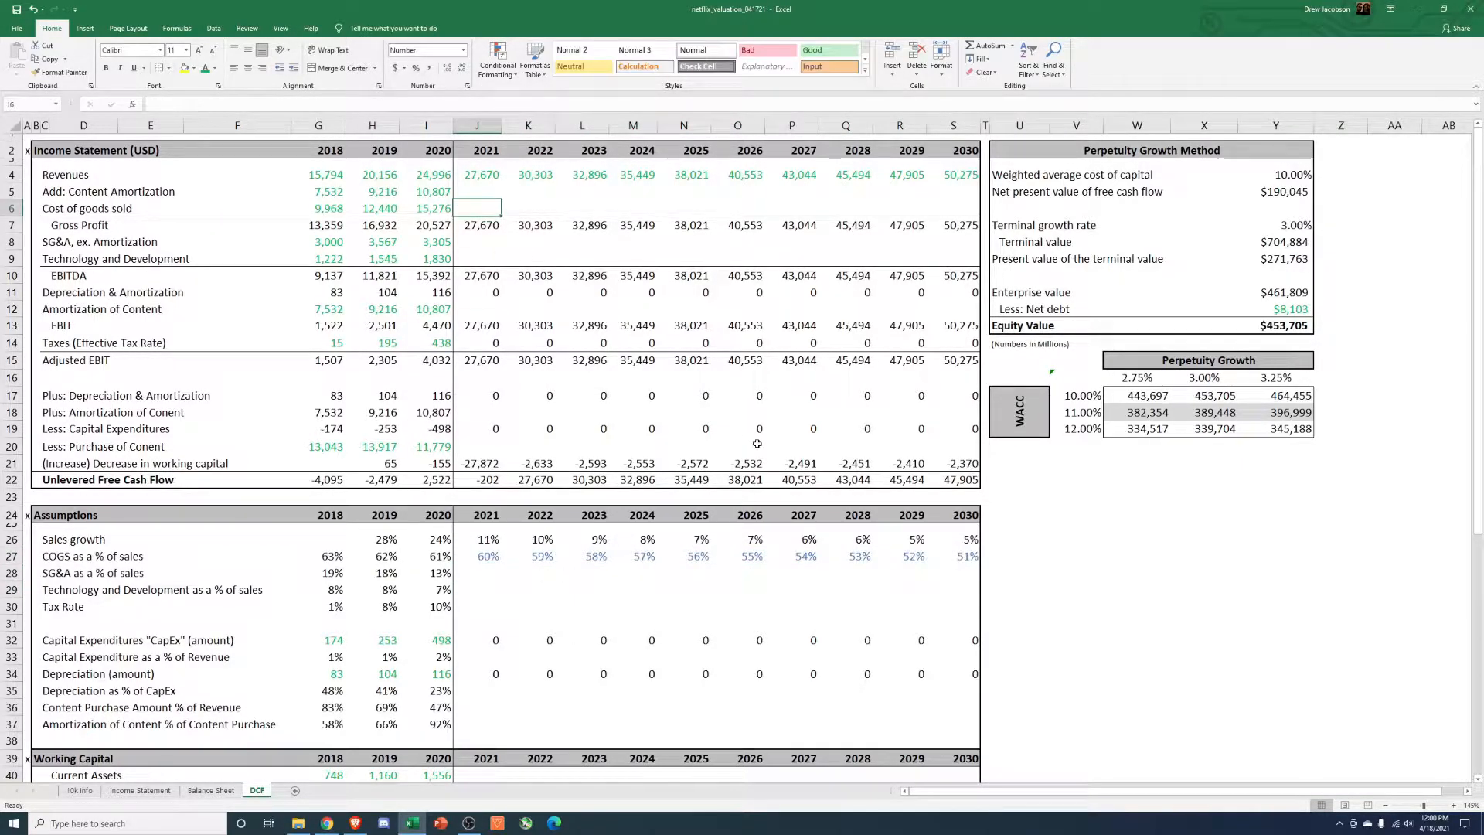
{"action": "type", "text": "="}
{"action": "key", "text": "Up"}
{"action": "key", "text": "Up"}
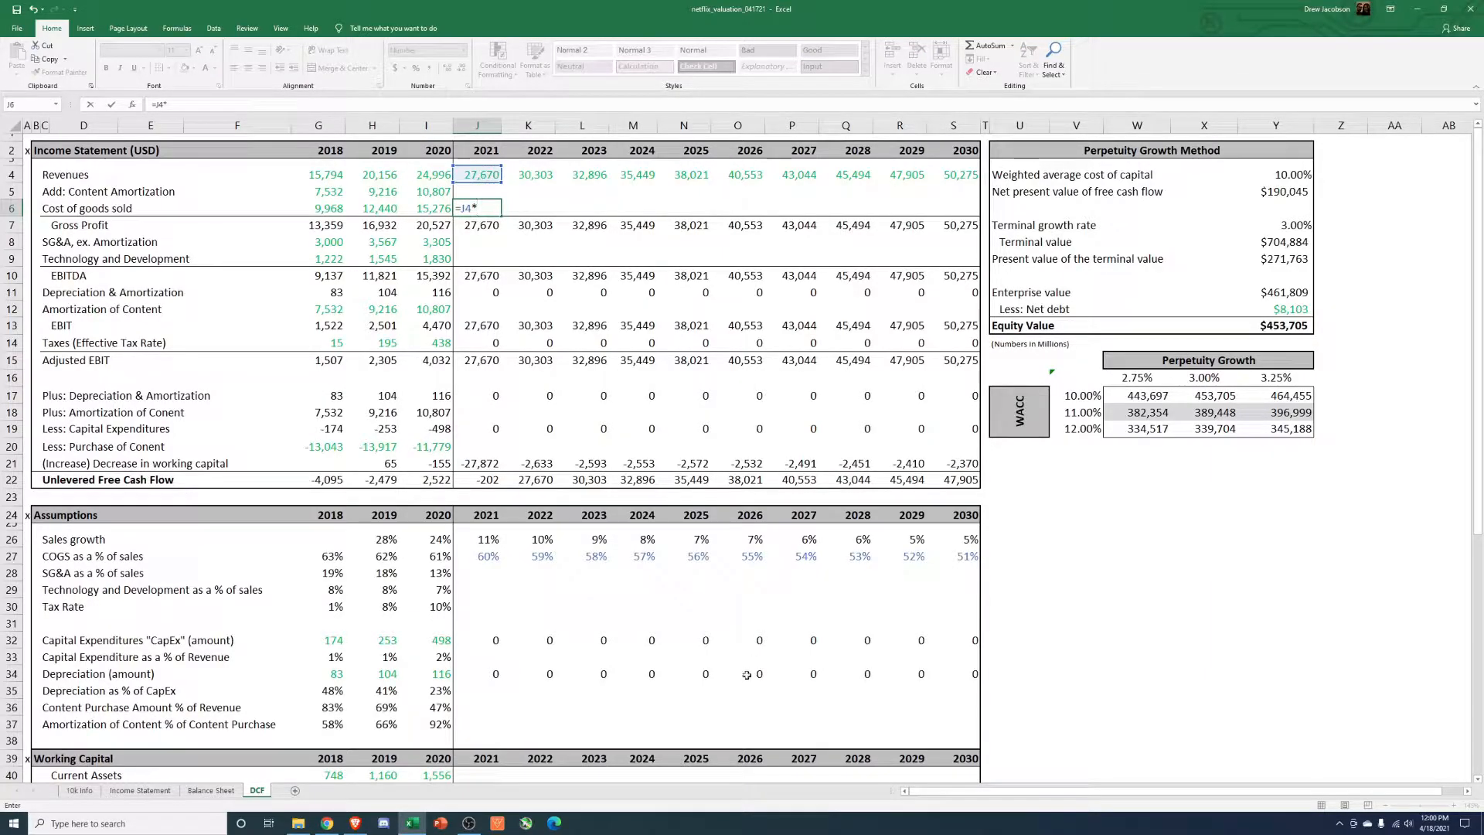
{"action": "type", "text": "*"}
{"action": "left_click", "coordinate": [500, 560]}
{"action": "key", "text": "Return"}
{"action": "key", "text": "Up"}
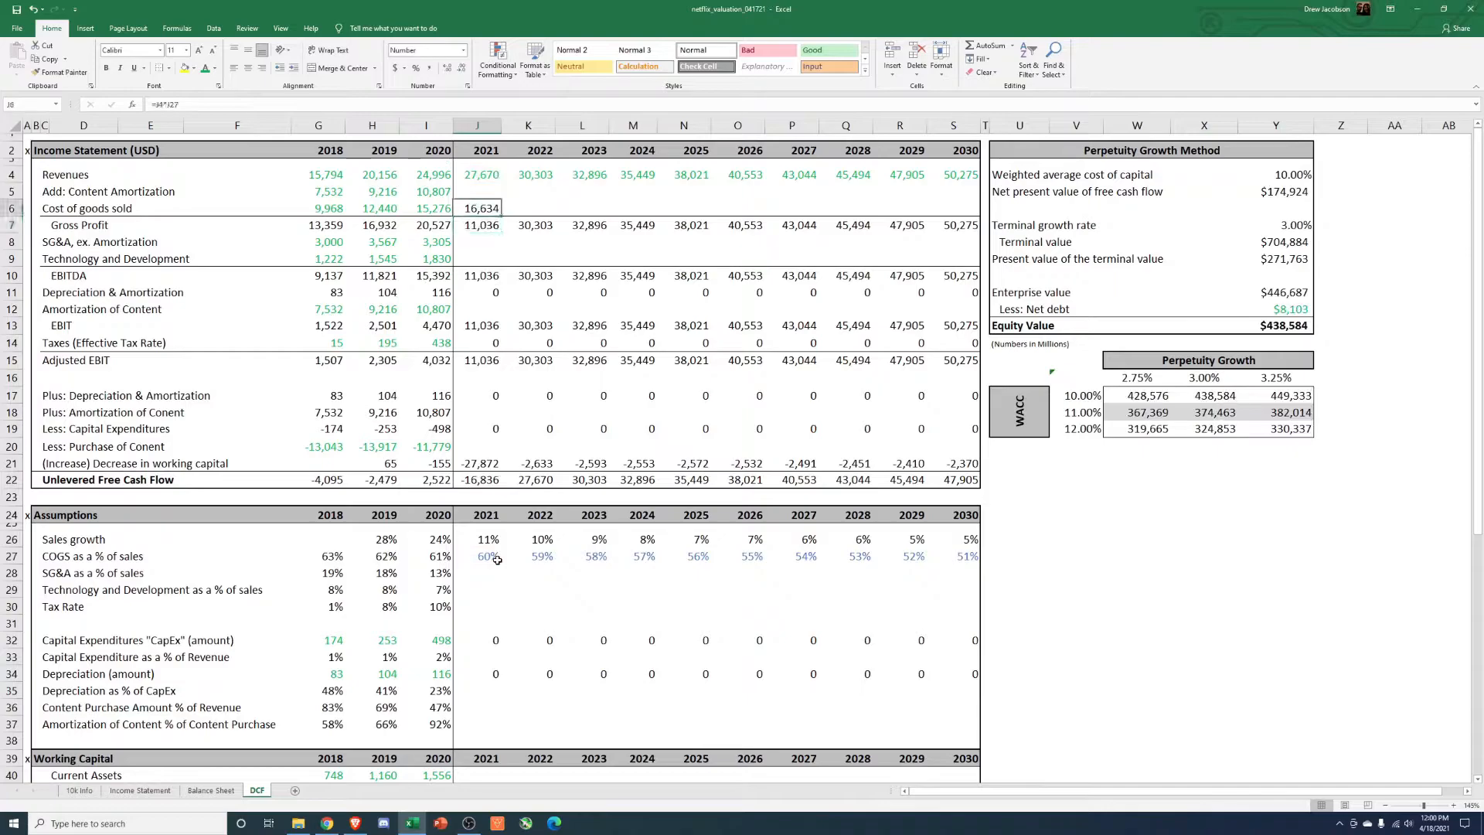
{"action": "left_click", "coordinate": [77, 555]}
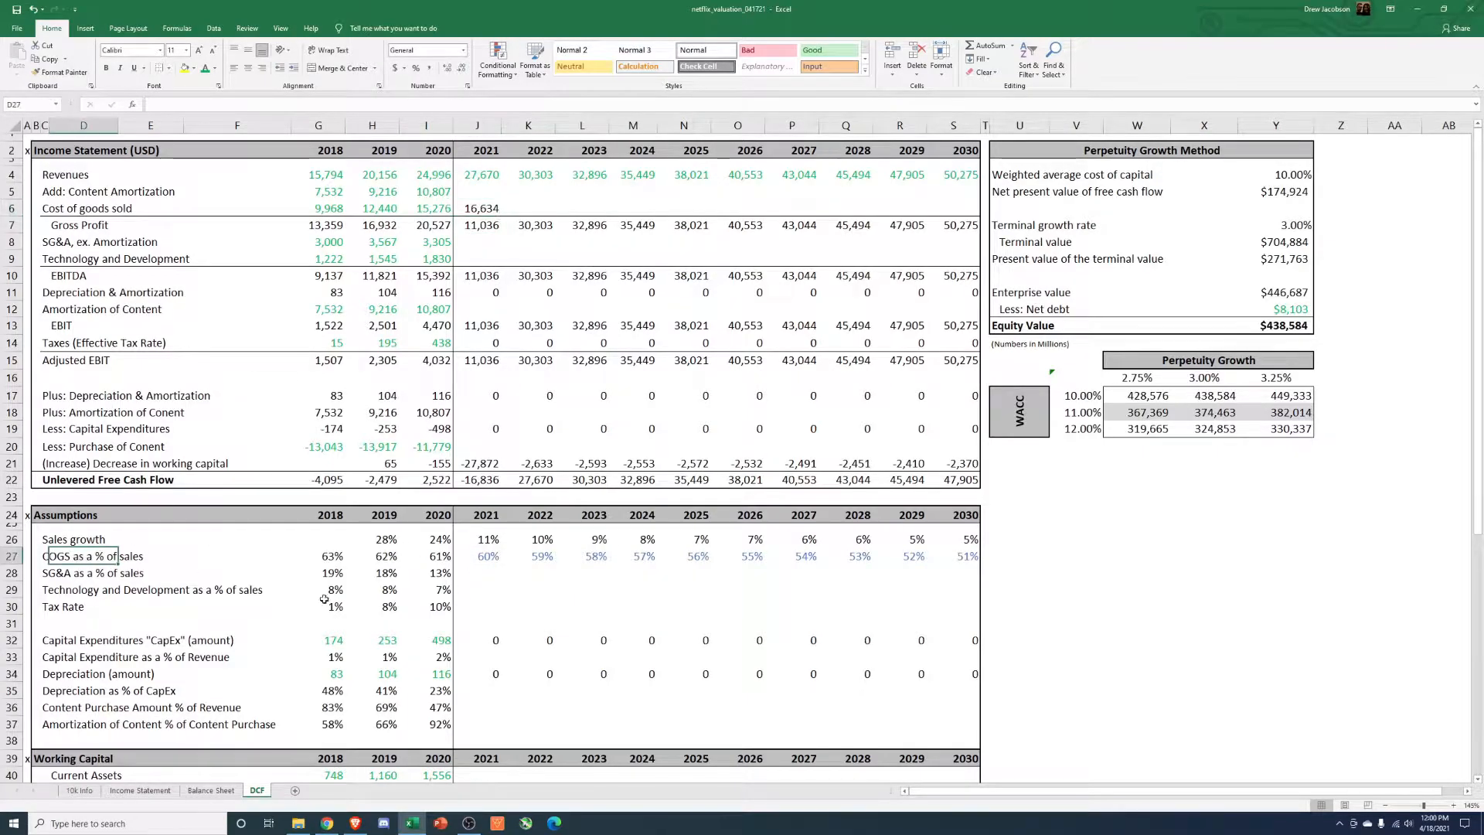
{"action": "left_click", "coordinate": [494, 557]}
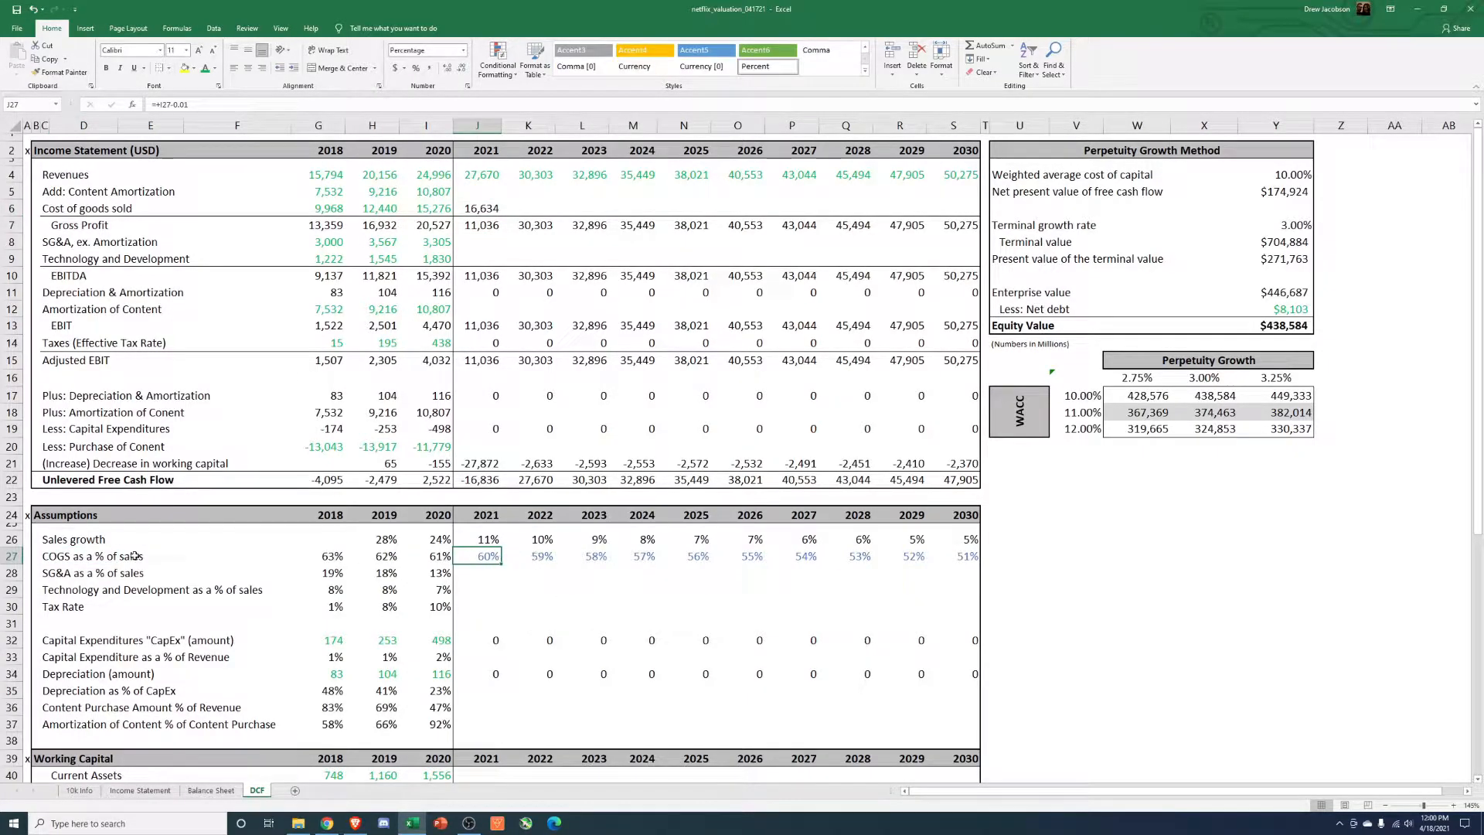
Step: Paste only the 2021 cost of goods sold formula into 2022 through 2030
{"action": "left_click", "coordinate": [495, 212]}
{"action": "key", "text": "ctrl+c"}
{"action": "key", "text": "Right"}
{"action": "key", "text": "shift+Right"}
{"action": "key", "text": "shift+Right"}
{"action": "key", "text": "shift+Right"}
{"action": "key", "text": "shift+Right"}
{"action": "key", "text": "shift+Right"}
{"action": "key", "text": "shift+Right"}
{"action": "key", "text": "shift+Right"}
{"action": "key", "text": "shift+Right"}
{"action": "key", "text": "shift+Right"}
{"action": "key", "text": "shift+Left"}
{"action": "key", "text": "alt+e"}
{"action": "key", "text": "s"}
{"action": "key", "text": "f"}
{"action": "key", "text": "Return"}
{"action": "key", "text": "Escape"}
{"action": "key", "text": "Left"}
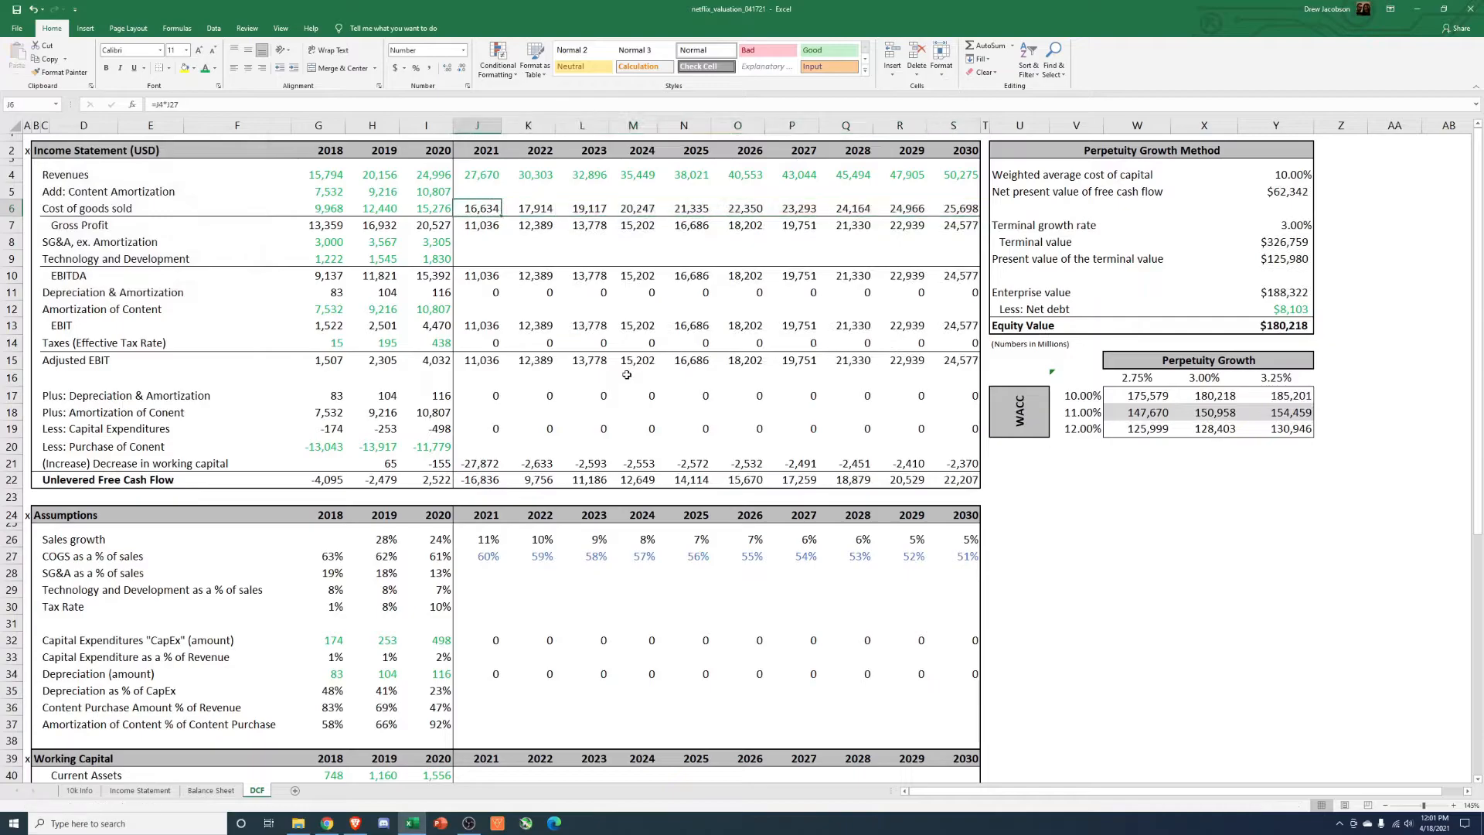
Step: Examine the cost of goods sold amounts and formulas from the historical years through 2030
{"action": "key", "text": "Left"}
{"action": "key", "text": "Right"}
{"action": "key", "text": "Left"}
{"action": "key", "text": "Left"}
{"action": "key", "text": "Left"}
{"action": "key", "text": "Right"}
{"action": "key", "text": "Right"}
{"action": "key", "text": "Right"}
{"action": "key", "text": "Right"}
{"action": "key", "text": "Right"}
{"action": "key", "text": "Right"}
{"action": "key", "text": "Right"}
{"action": "key", "text": "Right"}
{"action": "key", "text": "Right"}
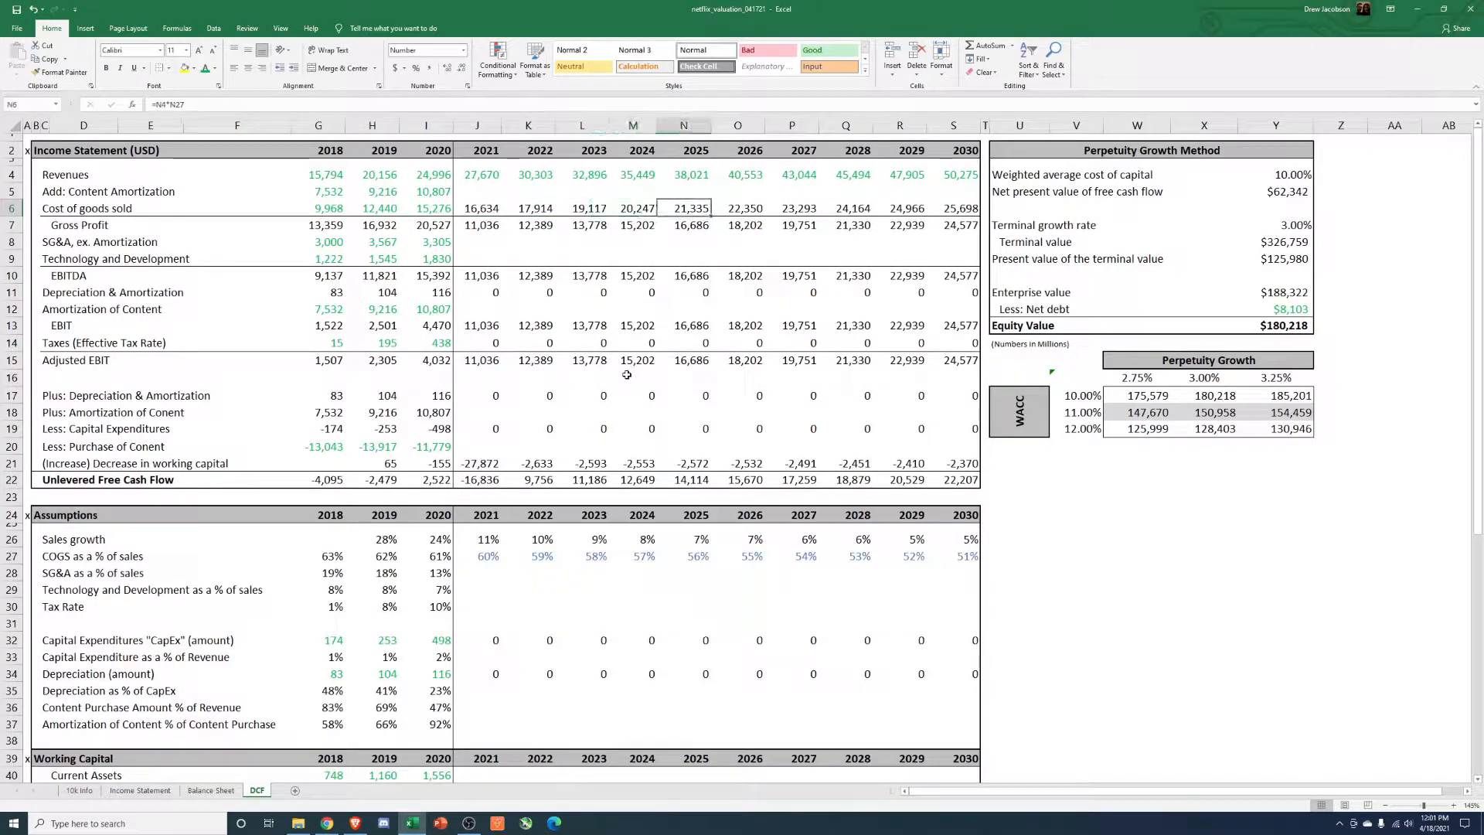
{"action": "key", "text": "Right"}
{"action": "key", "text": "Right"}
{"action": "key", "text": "Right"}
{"action": "key", "text": "Left"}
{"action": "key", "text": "Left"}
{"action": "key", "text": "Left"}
{"action": "key", "text": "Left"}
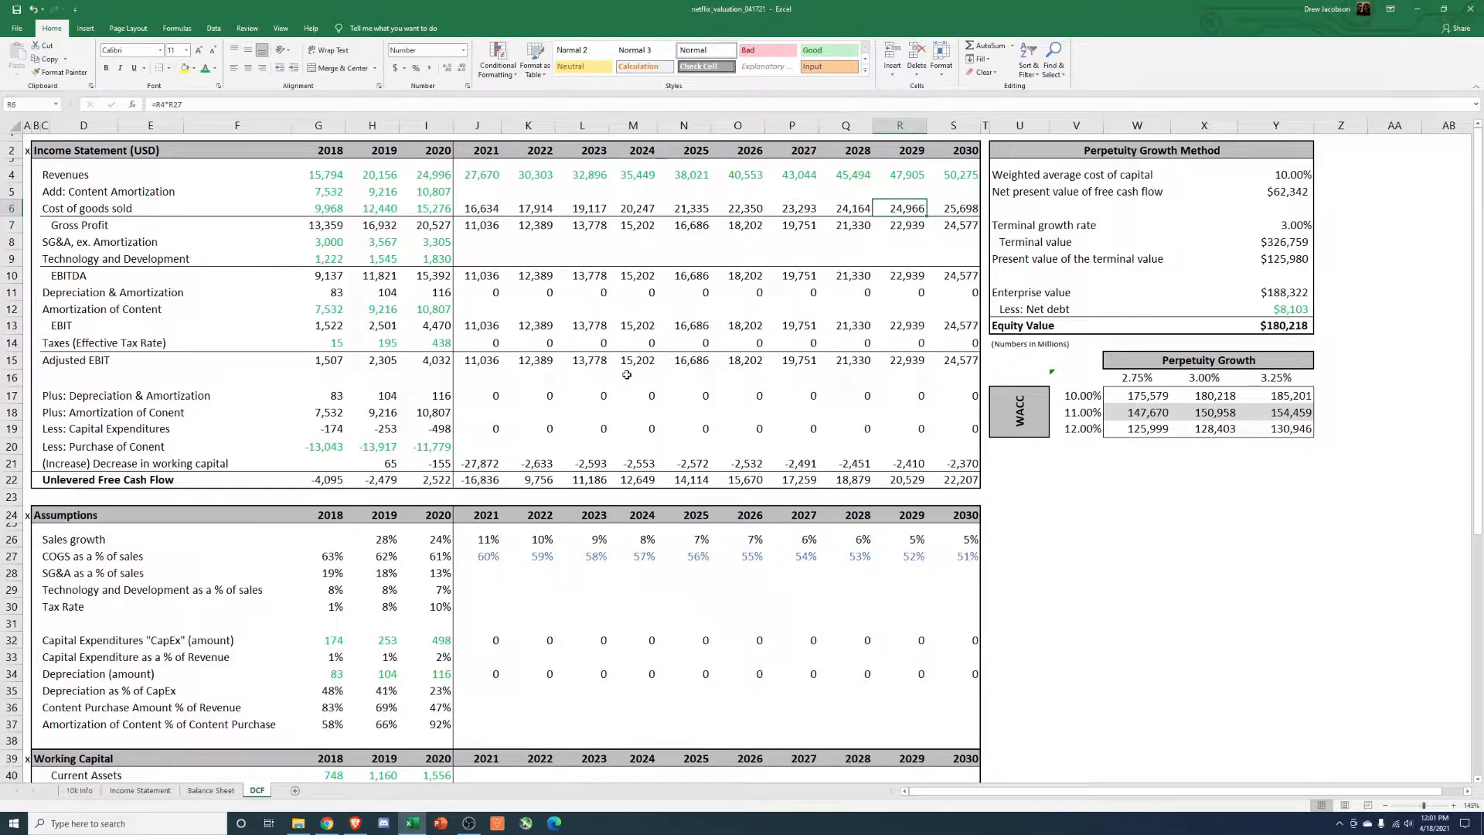
{"action": "key", "text": "Left"}
{"action": "key", "text": "Left"}
{"action": "key", "text": "Left"}
{"action": "key", "text": "Left"}
{"action": "key", "text": "Left"}
{"action": "key", "text": "Left"}
Step: Compare content amortization, cost of goods sold and gross profit across the historical and projected years
{"action": "key", "text": "Up"}
{"action": "key", "text": "Left"}
{"action": "key", "text": "Left"}
{"action": "key", "text": "Left"}
{"action": "key", "text": "Right"}
{"action": "key", "text": "Right"}
{"action": "key", "text": "Right"}
{"action": "key", "text": "Right"}
{"action": "key", "text": "Right"}
{"action": "key", "text": "Down"}
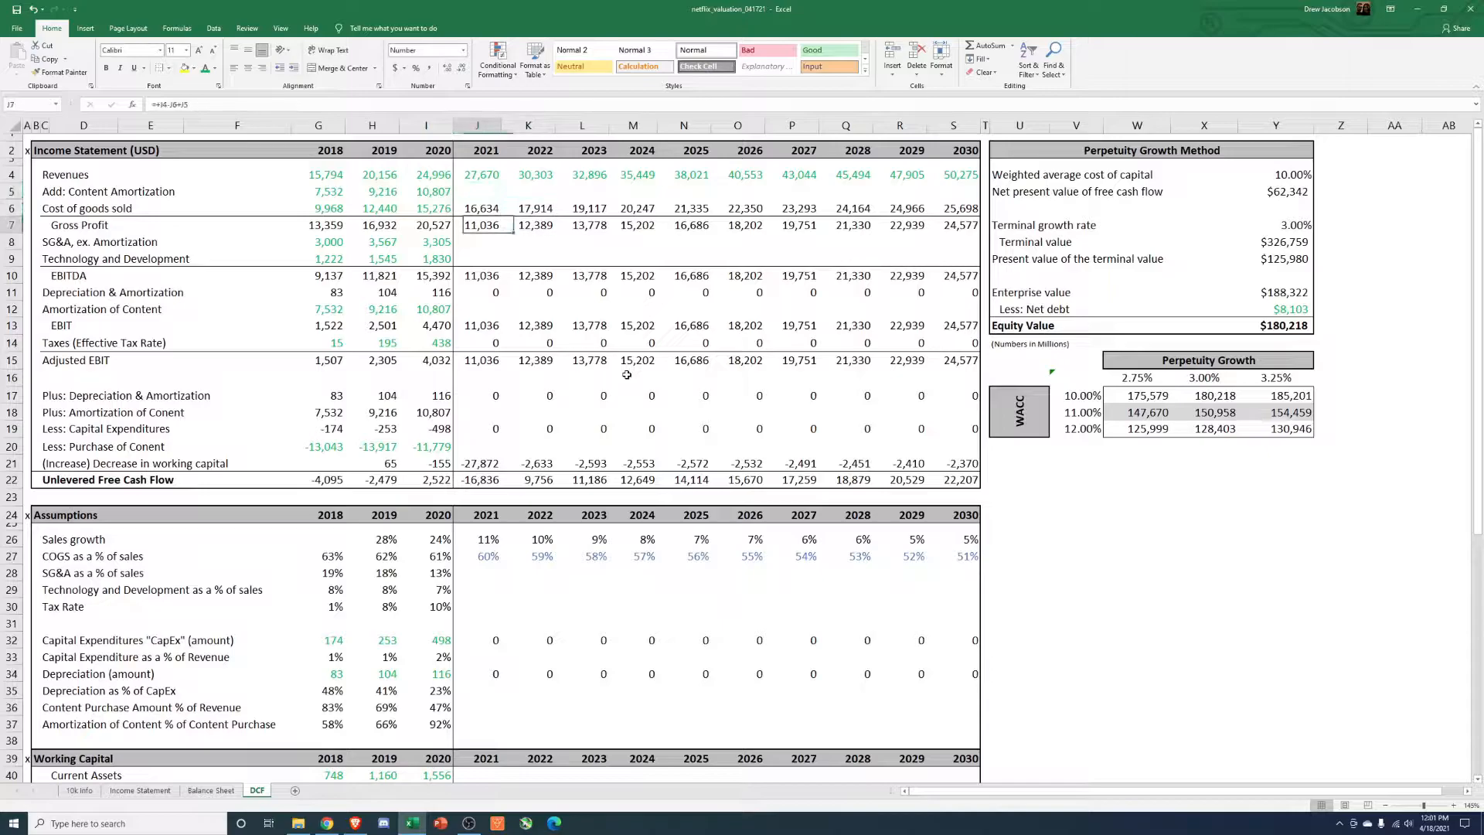
{"action": "key", "text": "Right"}
{"action": "key", "text": "Right"}
{"action": "key", "text": "Right"}
{"action": "key", "text": "Right"}
{"action": "key", "text": "Right"}
{"action": "key", "text": "Right"}
{"action": "key", "text": "Right"}
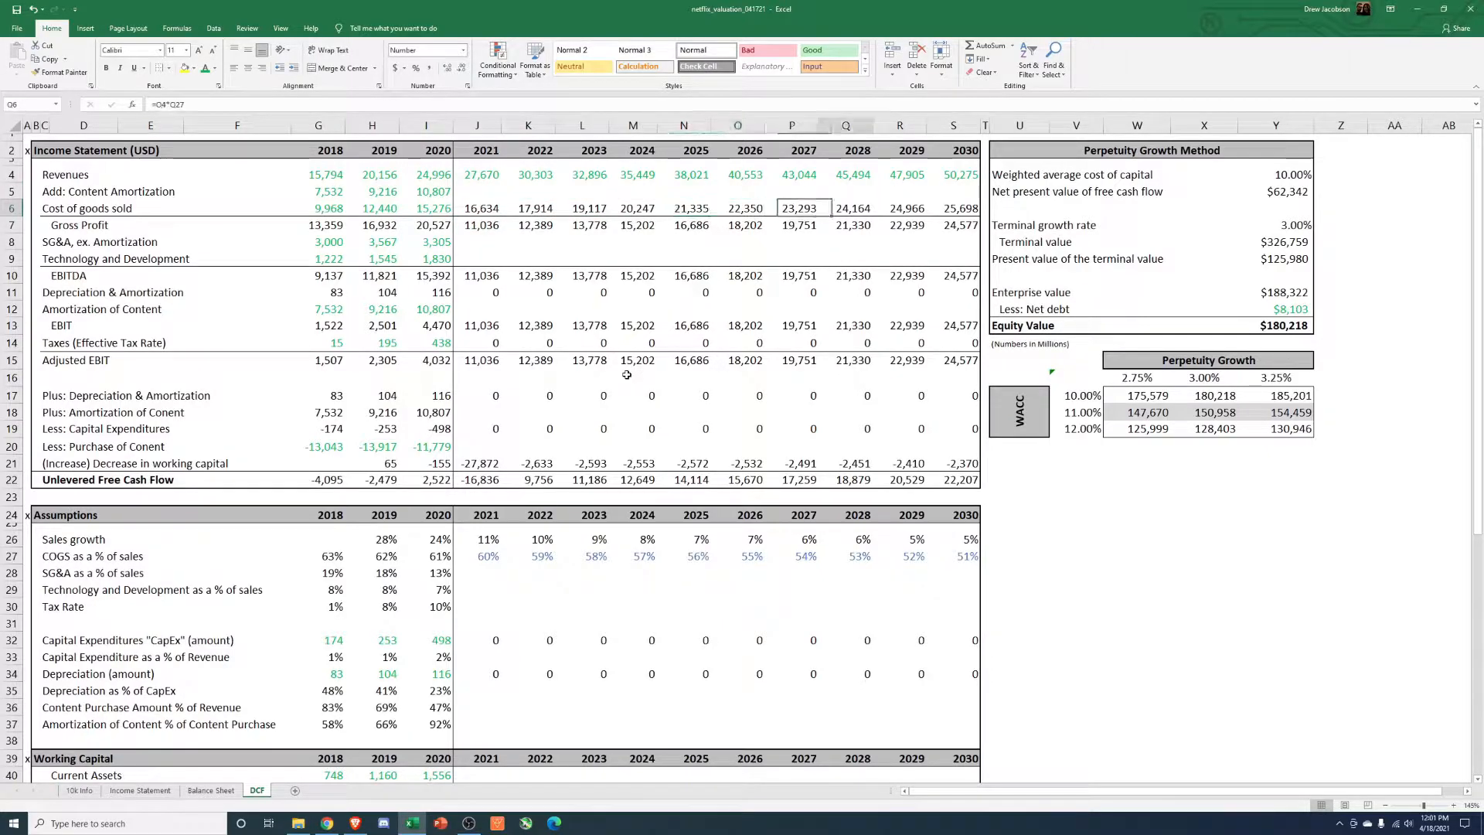
{"action": "key", "text": "Right"}
{"action": "key", "text": "Up"}
{"action": "key", "text": "Up"}
{"action": "key", "text": "Down"}
{"action": "key", "text": "Down"}
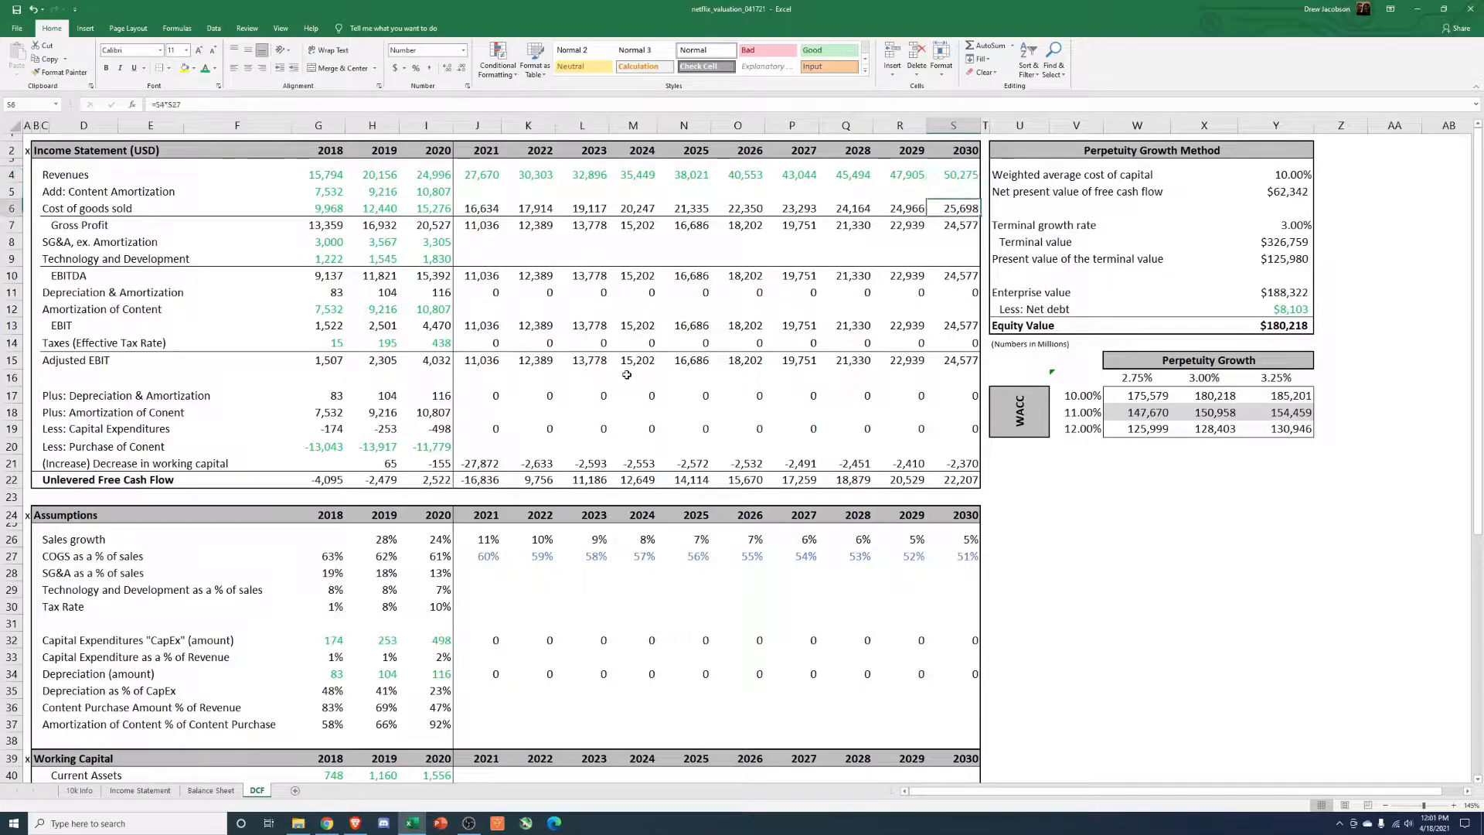
{"action": "key", "text": "Left"}
{"action": "key", "text": "Left"}
{"action": "key", "text": "Left"}
{"action": "key", "text": "Left"}
{"action": "key", "text": "Left"}
{"action": "key", "text": "Left"}
{"action": "key", "text": "Left"}
{"action": "key", "text": "Left"}
{"action": "key", "text": "Left"}
{"action": "key", "text": "Left"}
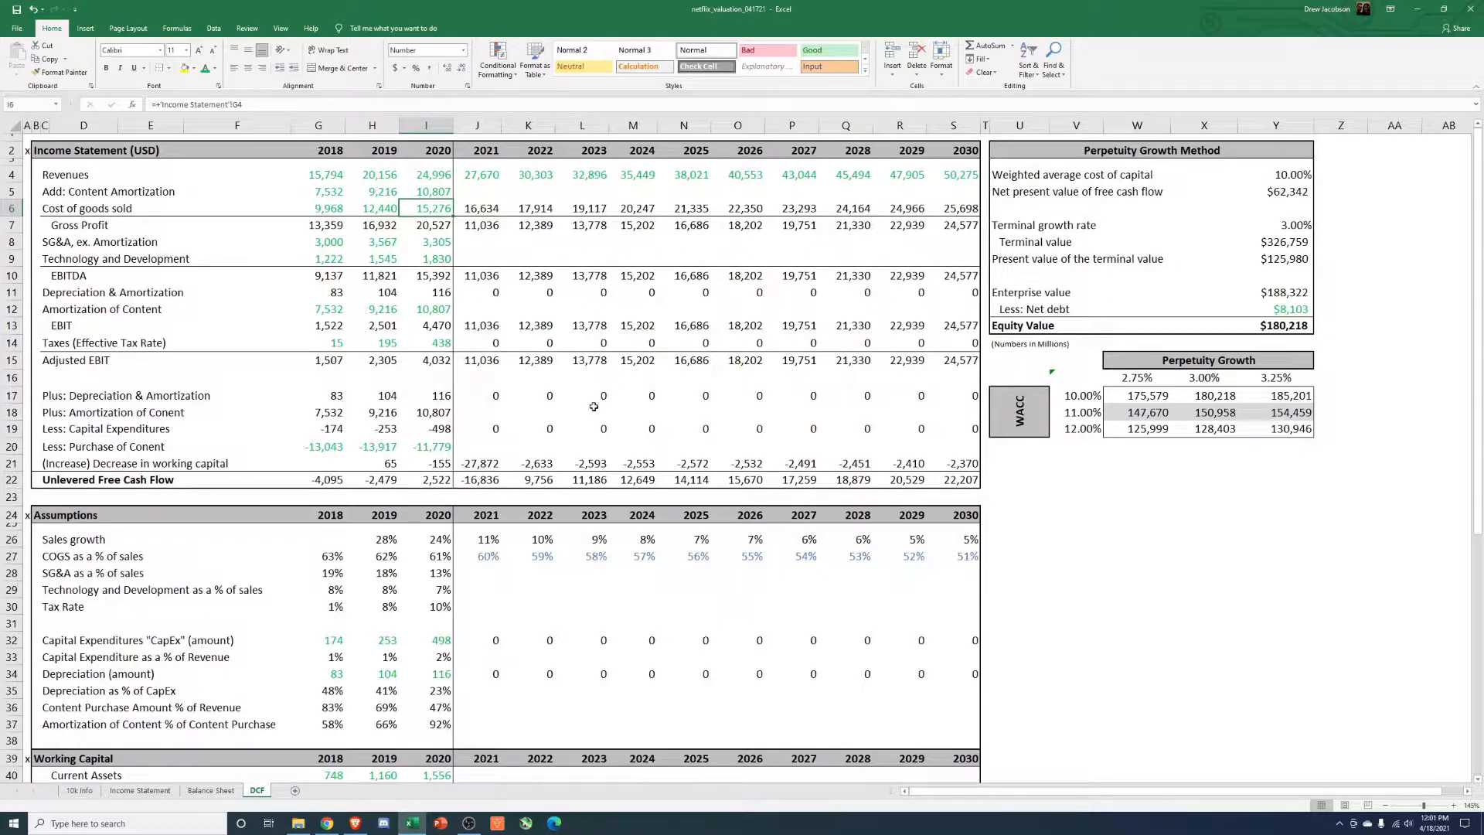
Step: Review the content amortization row along with the historical SG&A amounts and percentages of sales
{"action": "left_click", "coordinate": [480, 190]}
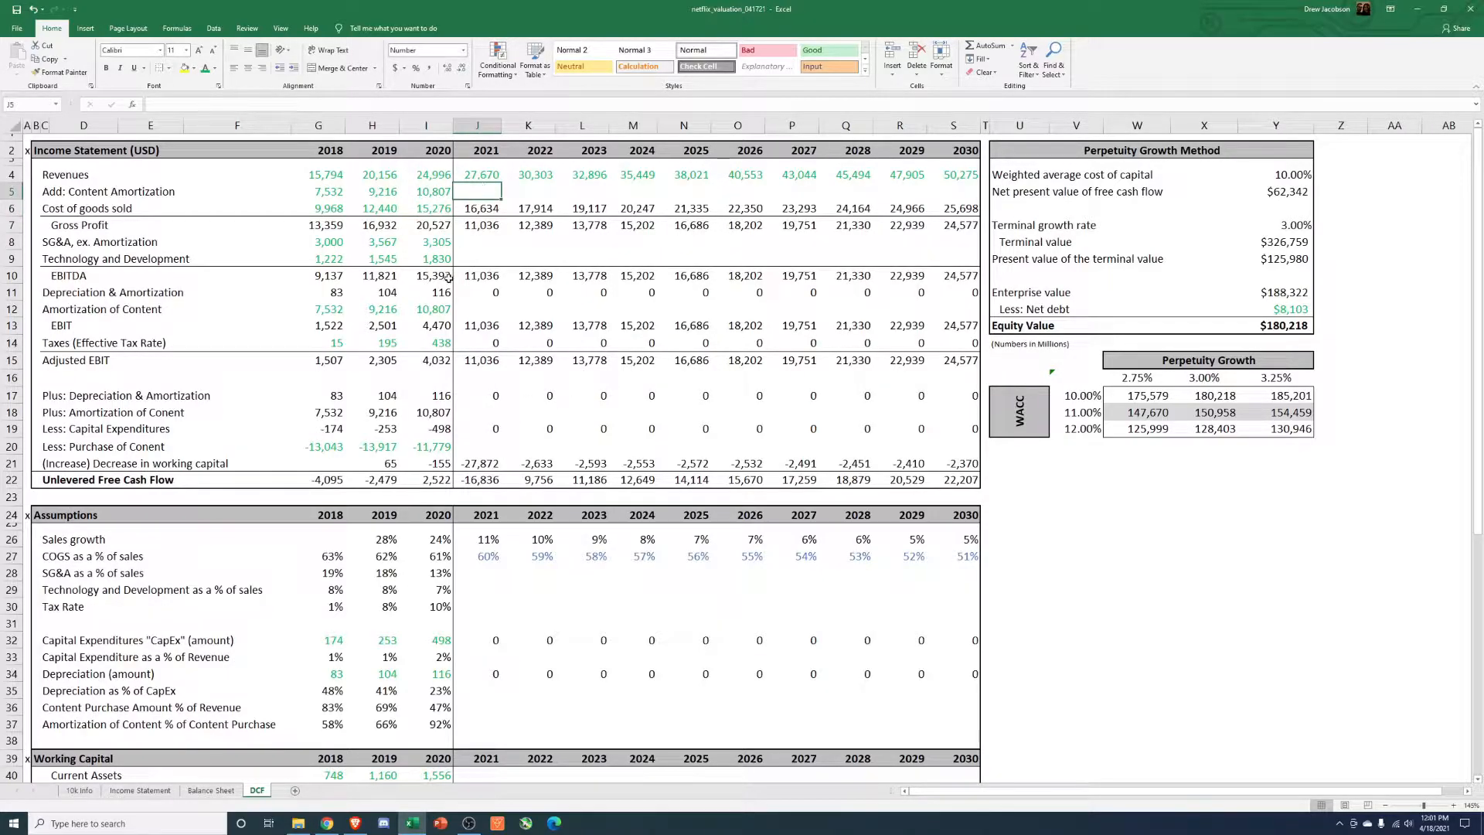
{"action": "scroll", "coordinate": [459, 332], "scroll_direction": "down", "scroll_amount": 3}
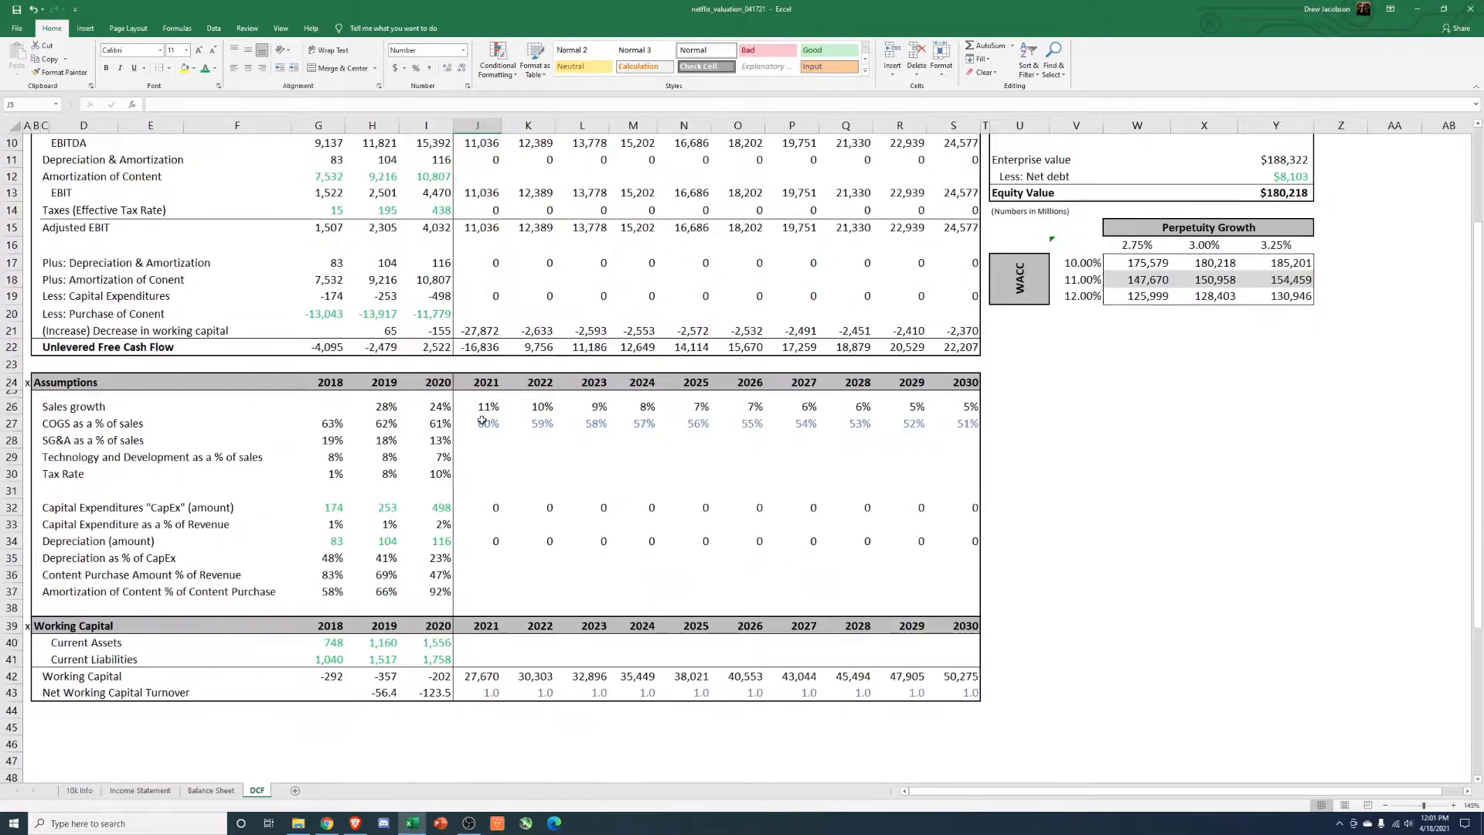
{"action": "left_click", "coordinate": [484, 437]}
{"action": "scroll", "coordinate": [484, 437], "scroll_direction": "up", "scroll_amount": 3}
{"action": "left_click_drag", "start_coordinate": [477, 192], "coordinate": [962, 191]}
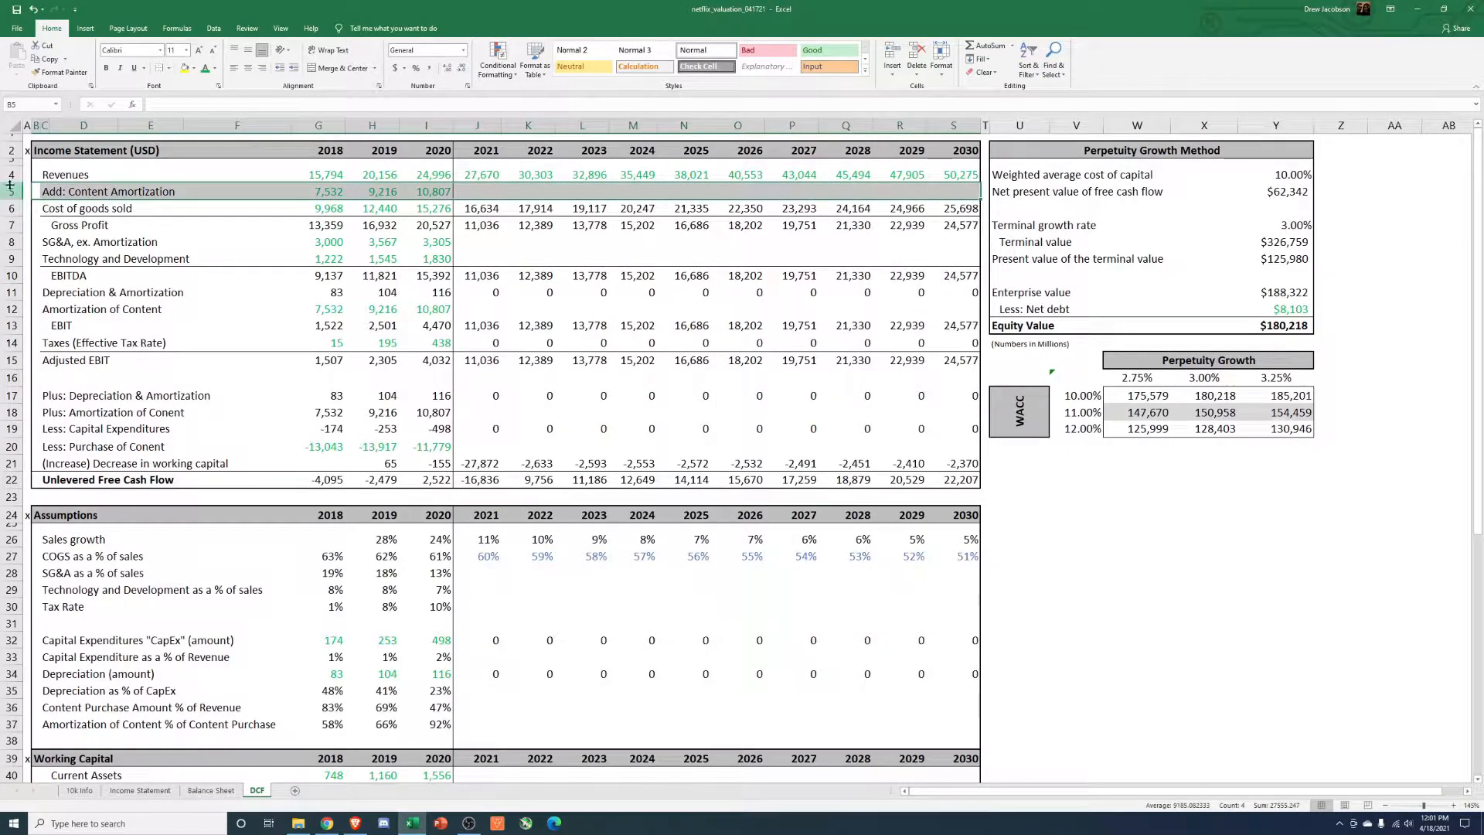
{"action": "left_click_drag", "start_coordinate": [37, 192], "coordinate": [484, 193]}
{"action": "left_click", "coordinate": [488, 242]}
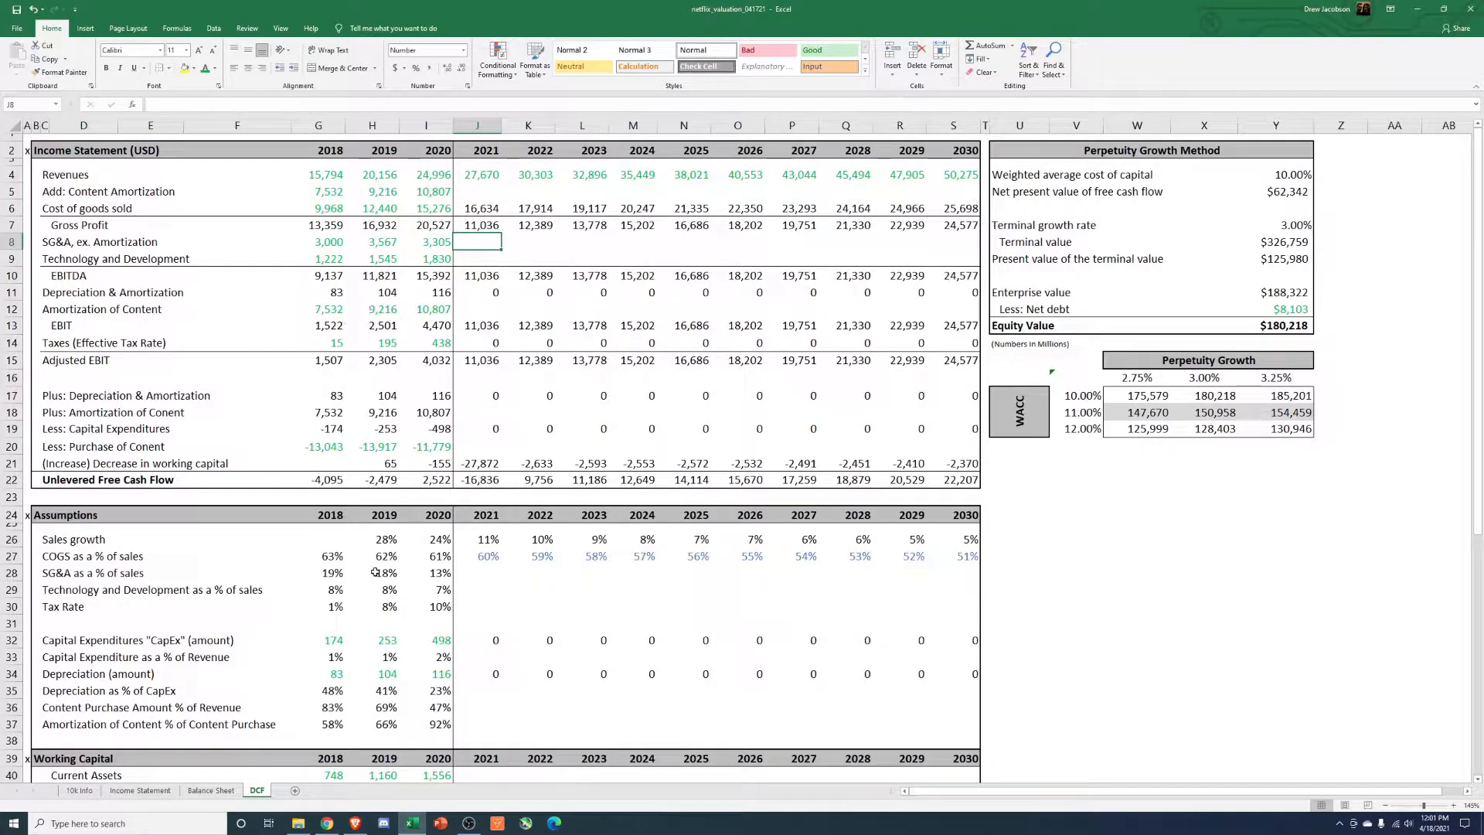
{"action": "left_click_drag", "start_coordinate": [321, 573], "coordinate": [407, 596]}
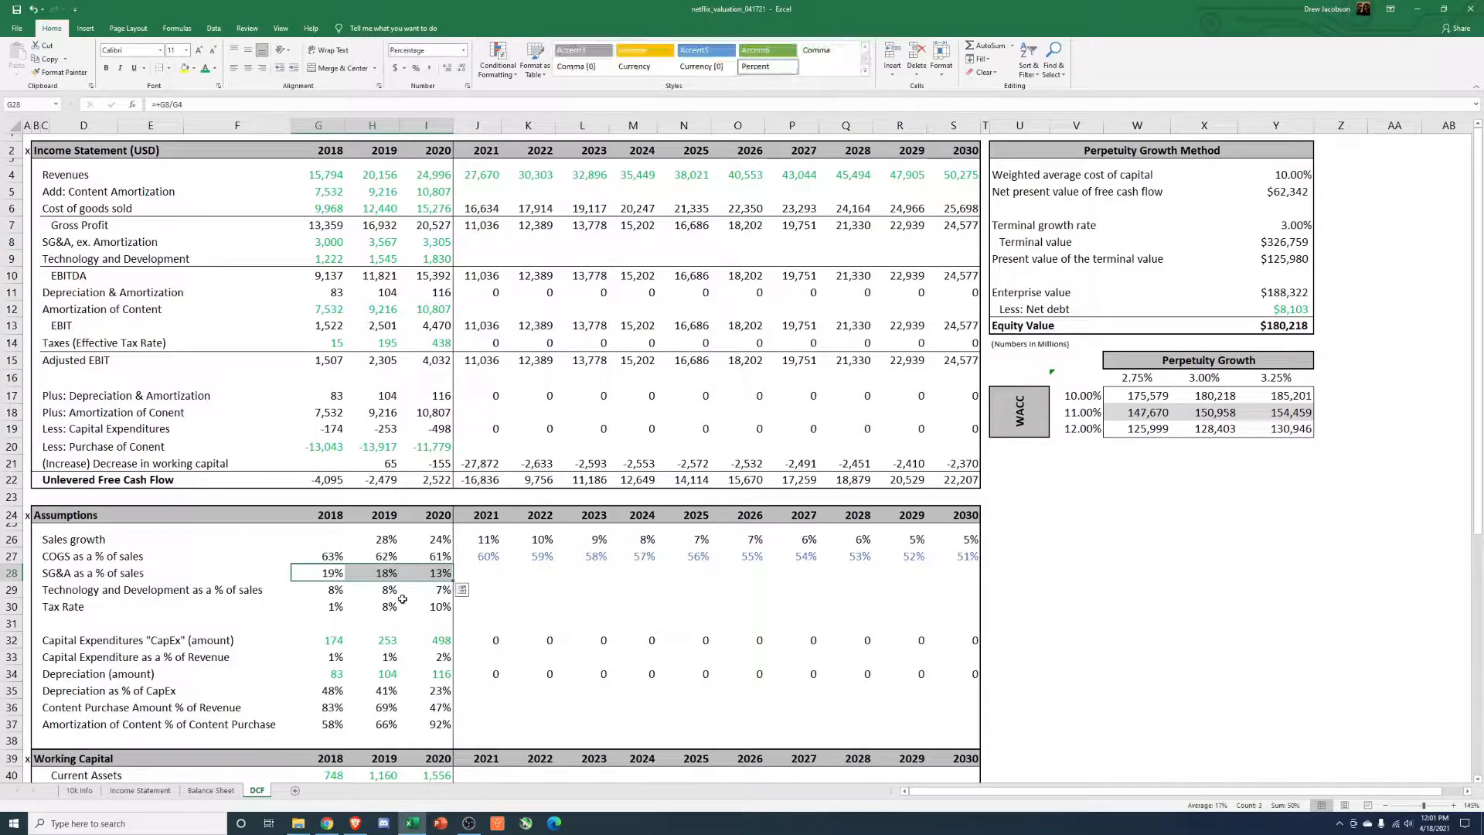
{"action": "left_click", "coordinate": [483, 575]}
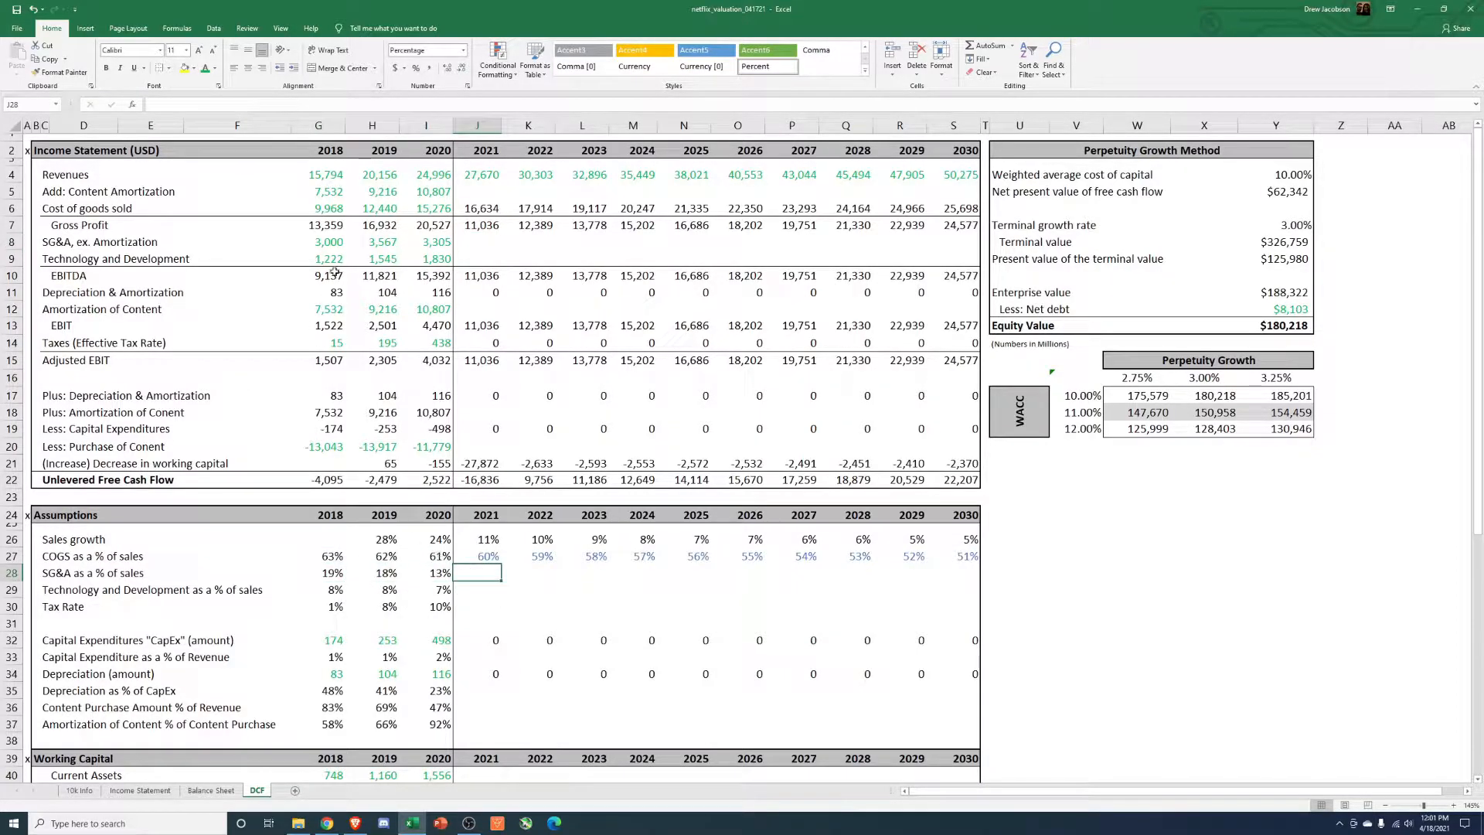
{"action": "left_click", "coordinate": [427, 242]}
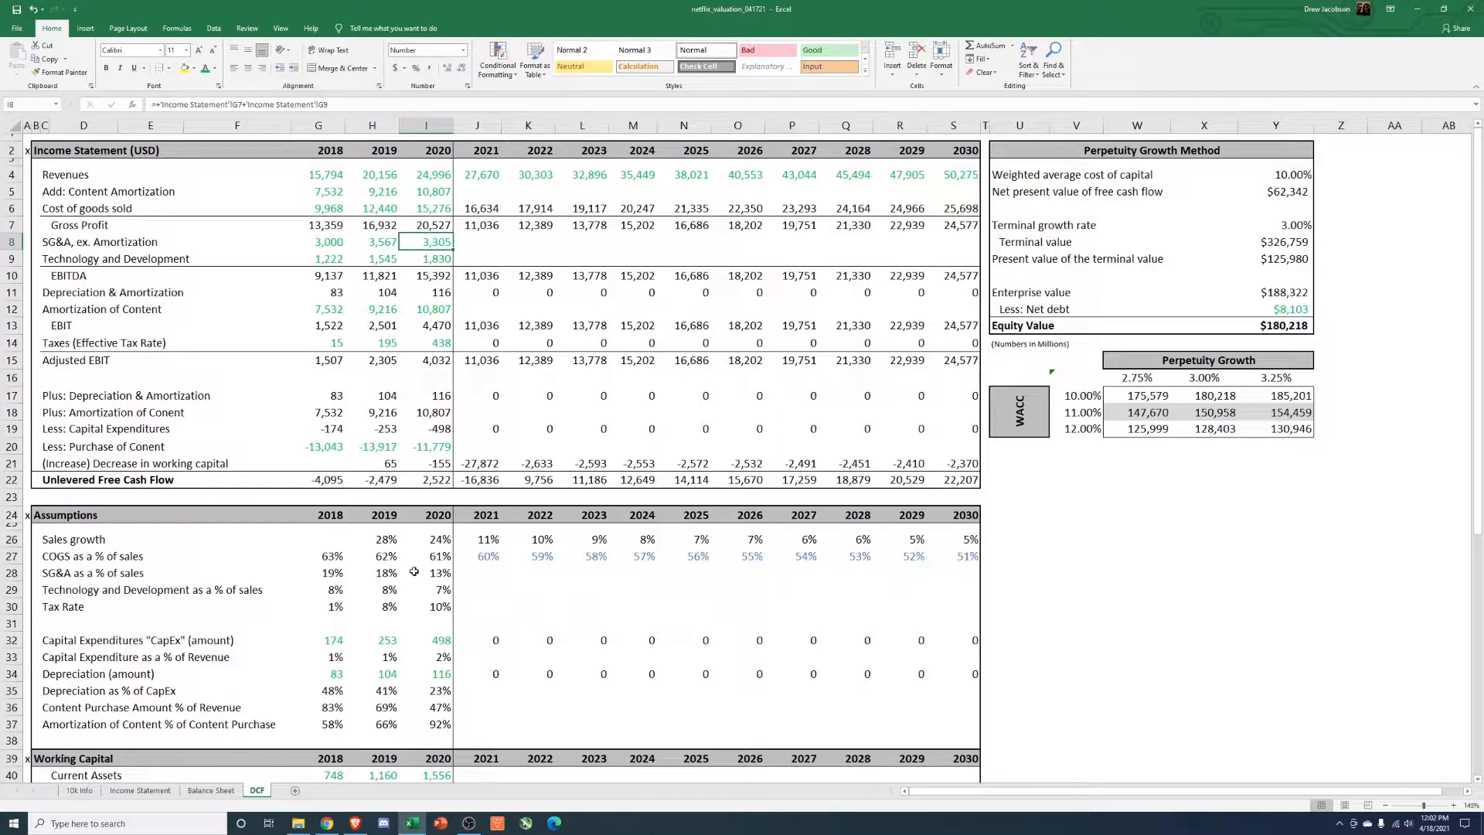
{"action": "left_click_drag", "start_coordinate": [332, 572], "coordinate": [442, 573]}
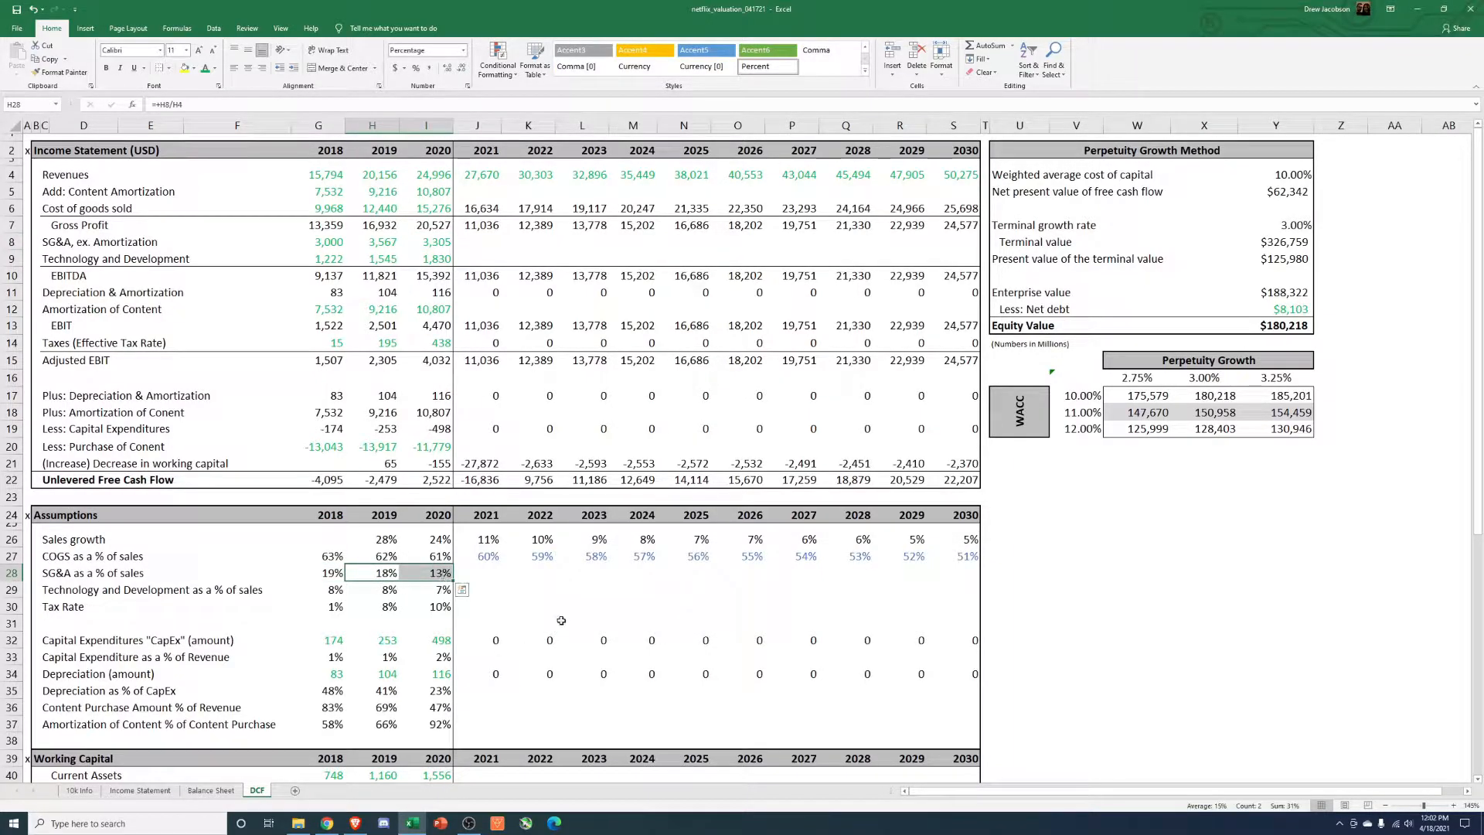
{"action": "left_click_drag", "start_coordinate": [384, 242], "coordinate": [426, 244]}
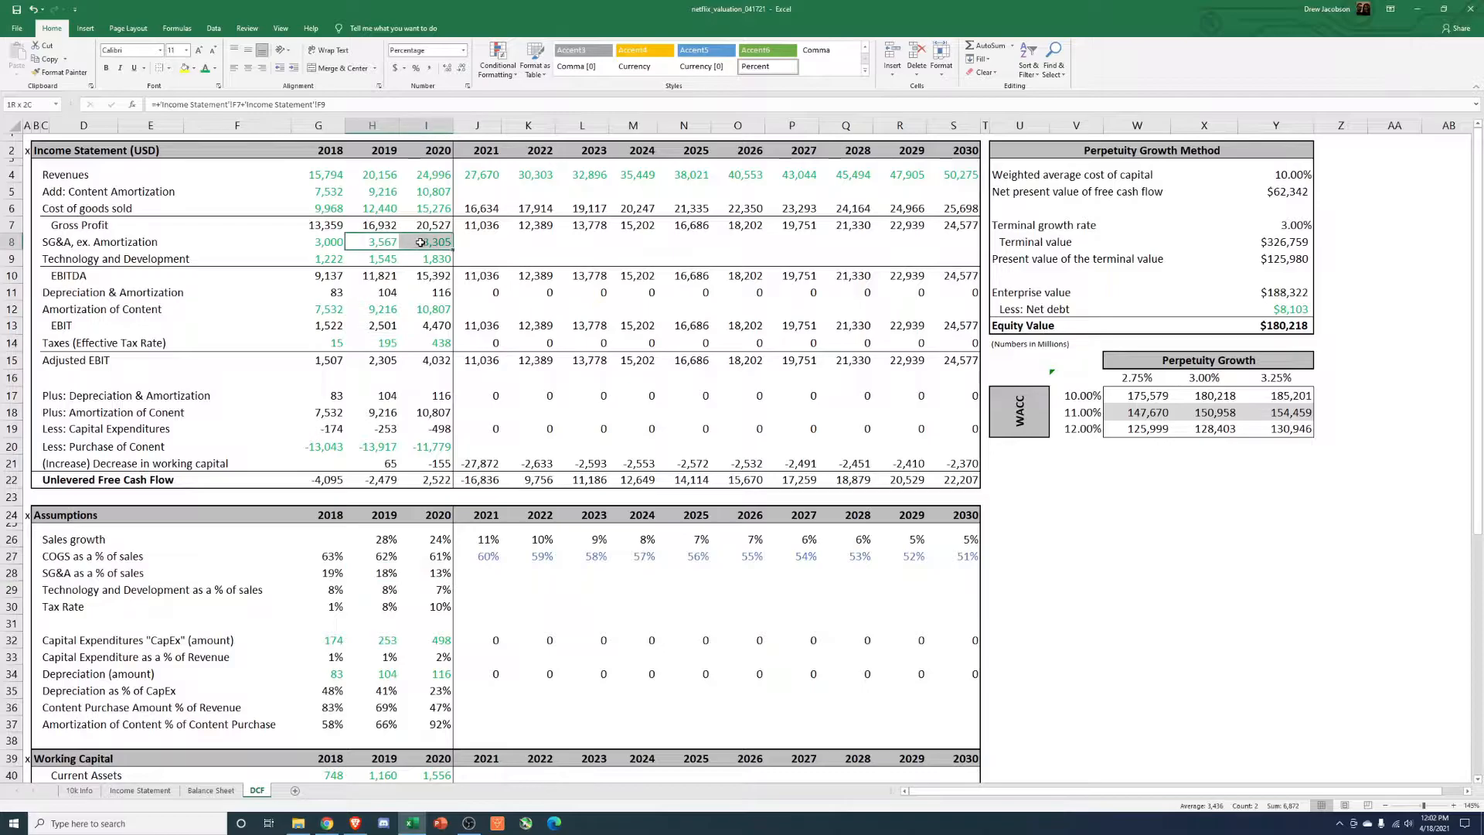
Step: Set the 2021 SG&A as a % of sales to the average of the 2018–2020 percentages, =+AVERAGE(G28:I28)
{"action": "left_click", "coordinate": [477, 572]}
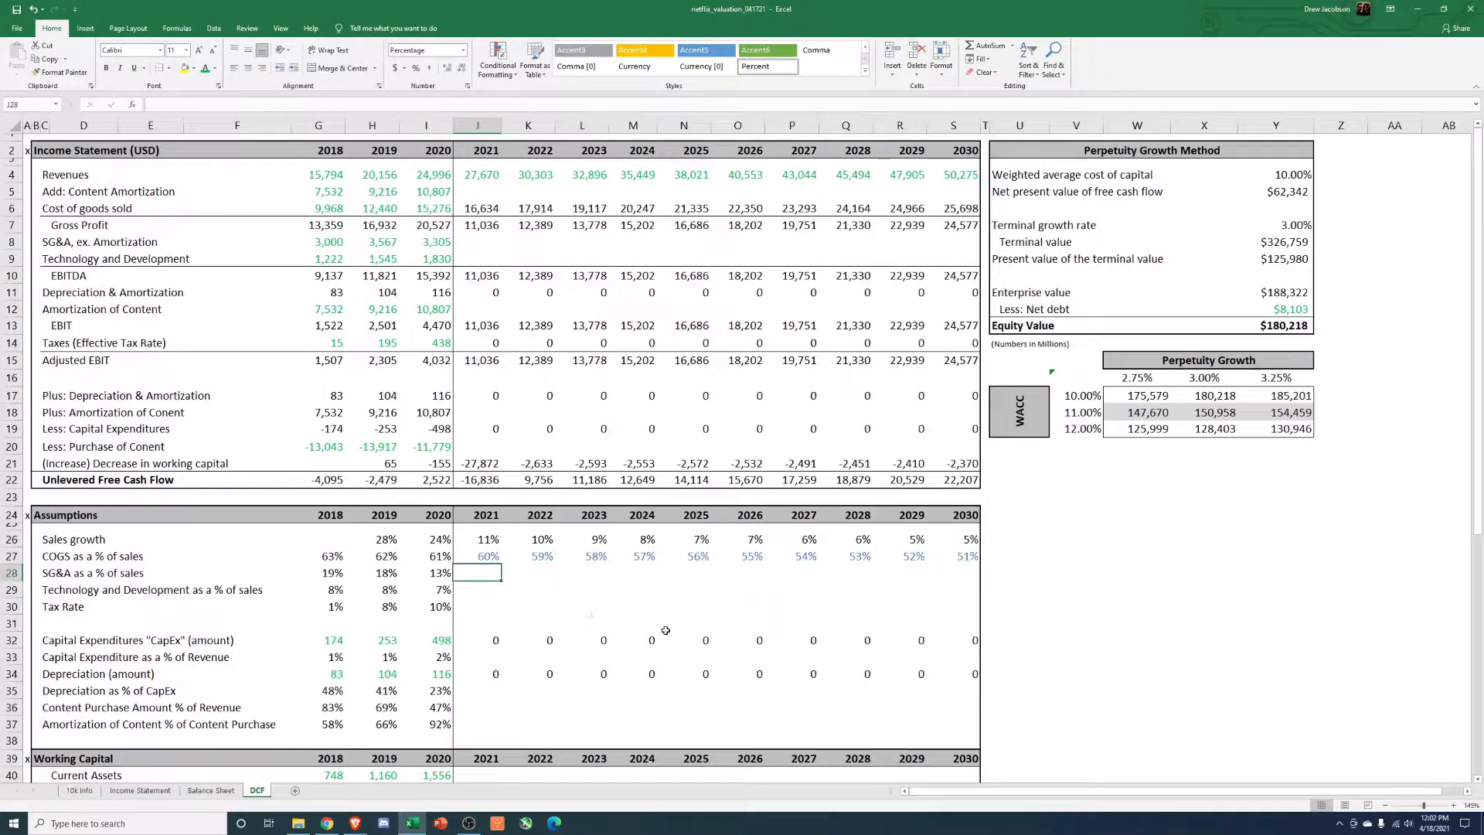
{"action": "type", "text": "+"}
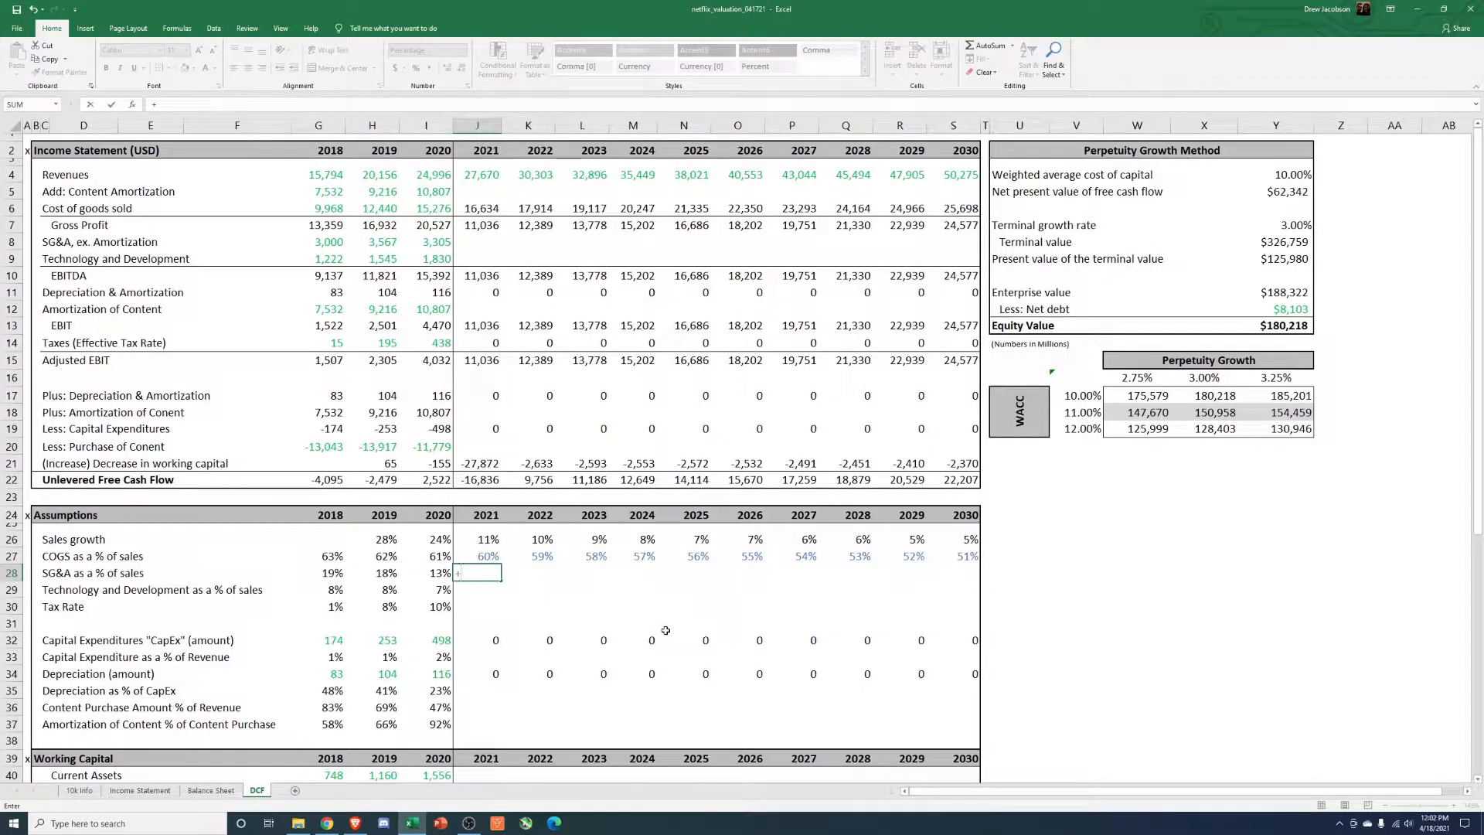
{"action": "type", "text": "average("}
{"action": "key", "text": "Left"}
{"action": "key", "text": "shift+Left"}
{"action": "key", "text": "shift+Left"}
{"action": "key", "text": "Tab"}
Step: Link the 2022 SG&A as a % of sales to the 2021 percentage
{"action": "type", "text": "+"}
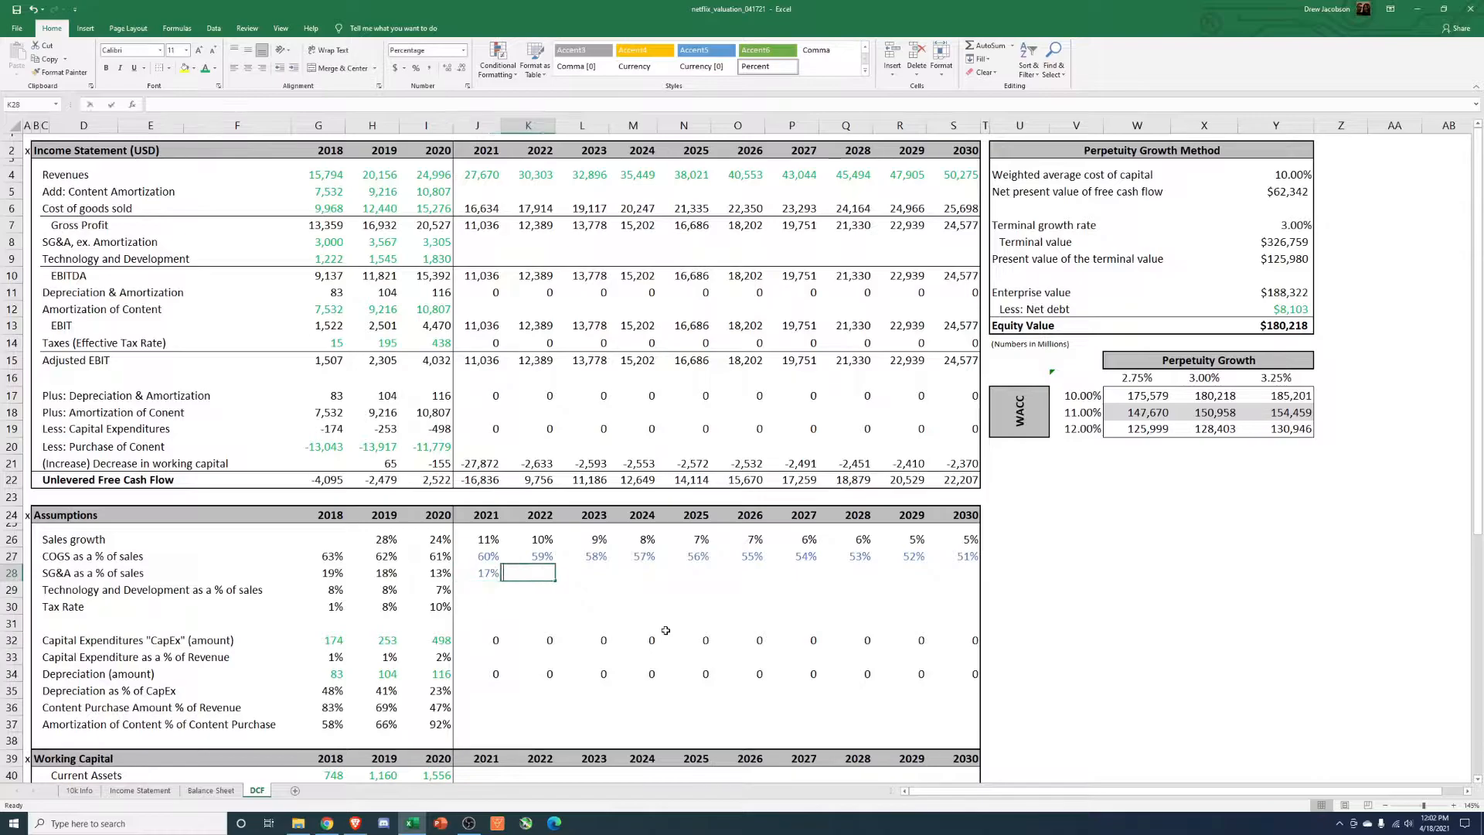
{"action": "key", "text": "Left"}
{"action": "key", "text": "Return"}
{"action": "key", "text": "Up"}
Step: Paste the 2022 SG&A as a % of sales formula into the remaining years through 2030
{"action": "key", "text": "ctrl+c"}
{"action": "key", "text": "Right"}
{"action": "key", "text": "shift+Right"}
{"action": "key", "text": "shift+Right"}
{"action": "key", "text": "shift+Right"}
{"action": "key", "text": "shift+Right"}
{"action": "key", "text": "shift+Right"}
{"action": "key", "text": "shift+Right"}
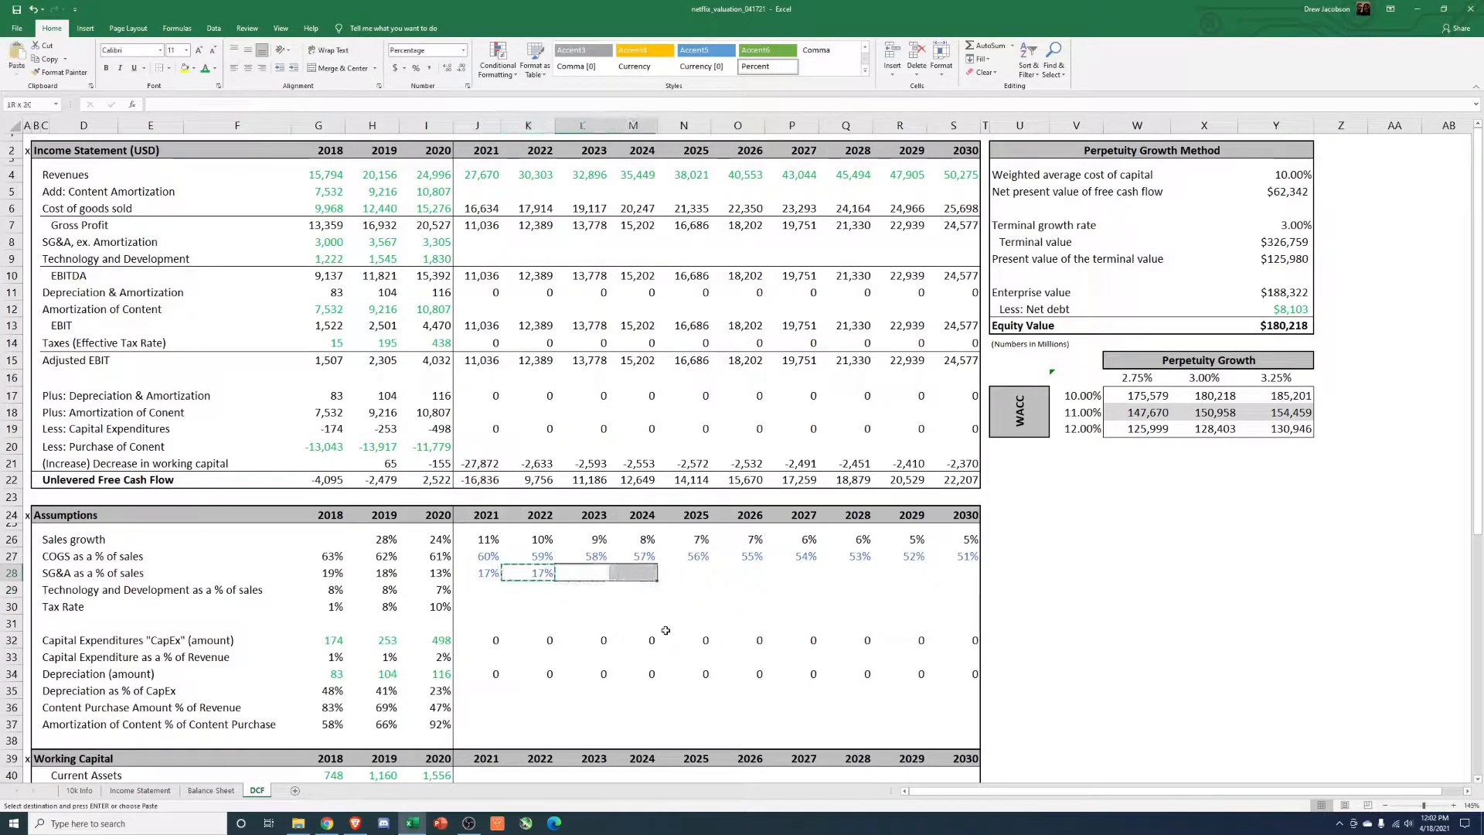
{"action": "key", "text": "shift+Right"}
{"action": "key", "text": "alt+e"}
{"action": "key", "text": "s"}
{"action": "key", "text": "f"}
{"action": "key", "text": "Return"}
{"action": "key", "text": "Escape"}
{"action": "key", "text": "Down"}
{"action": "key", "text": "Left"}
{"action": "key", "text": "Left"}
{"action": "key", "text": "Up"}
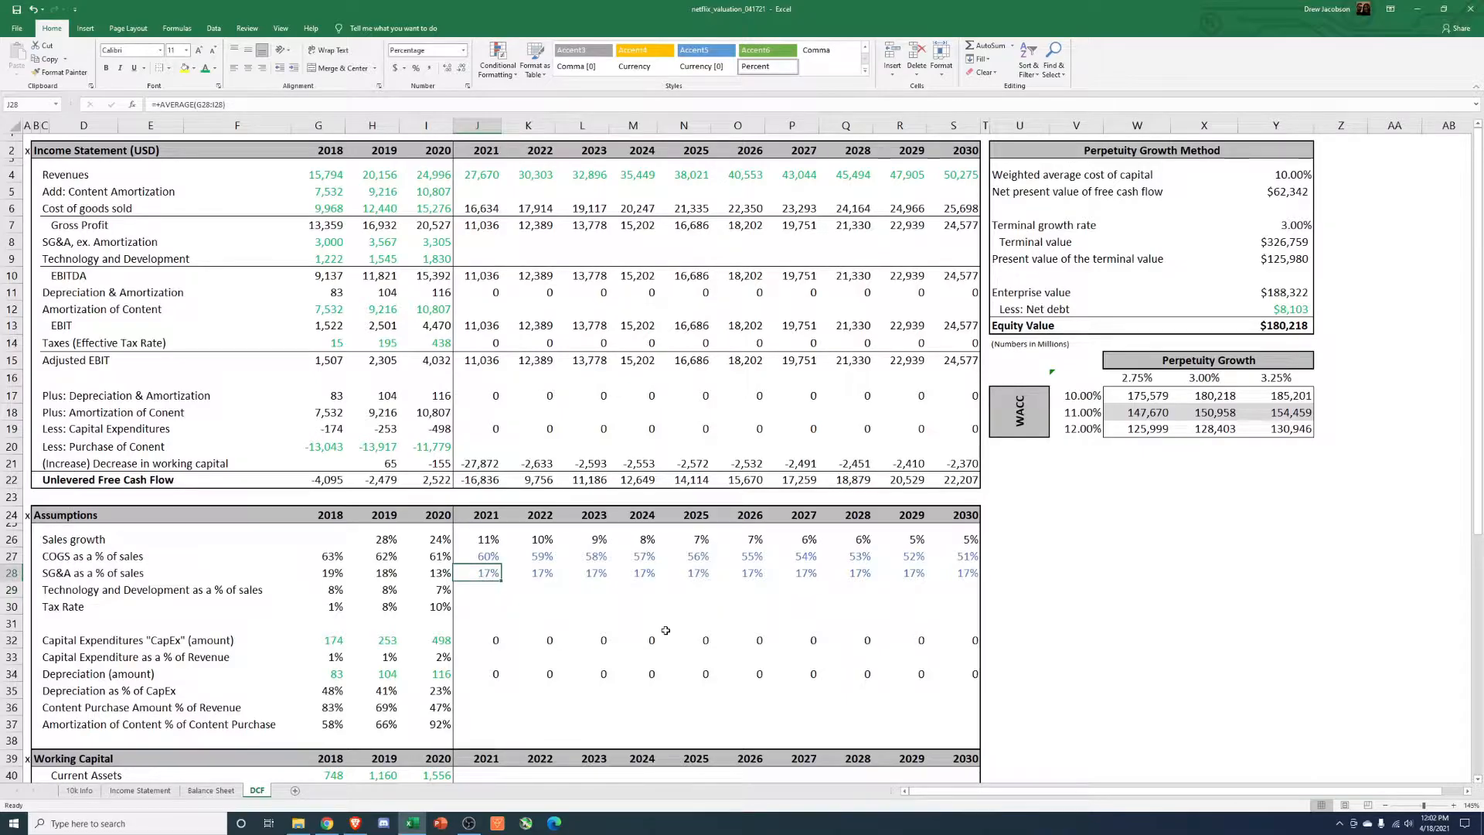
Step: Review the historical SG&A percentages and compare the marketing and general and administrative expenses for 2019 and 2020 on the Income Statement sheet
{"action": "key", "text": "Left"}
{"action": "key", "text": "shift+Left"}
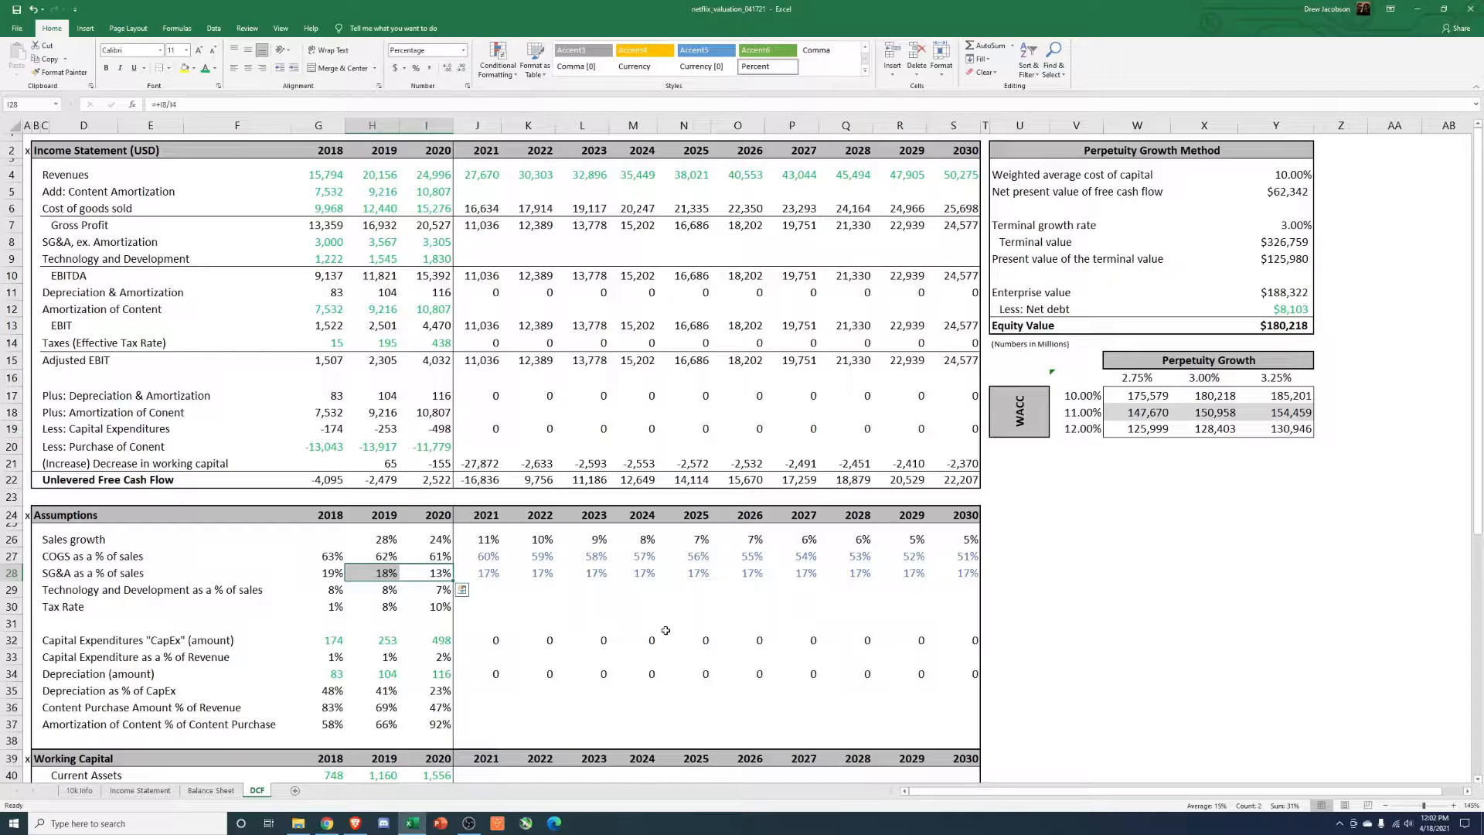
{"action": "key", "text": "shift+Right"}
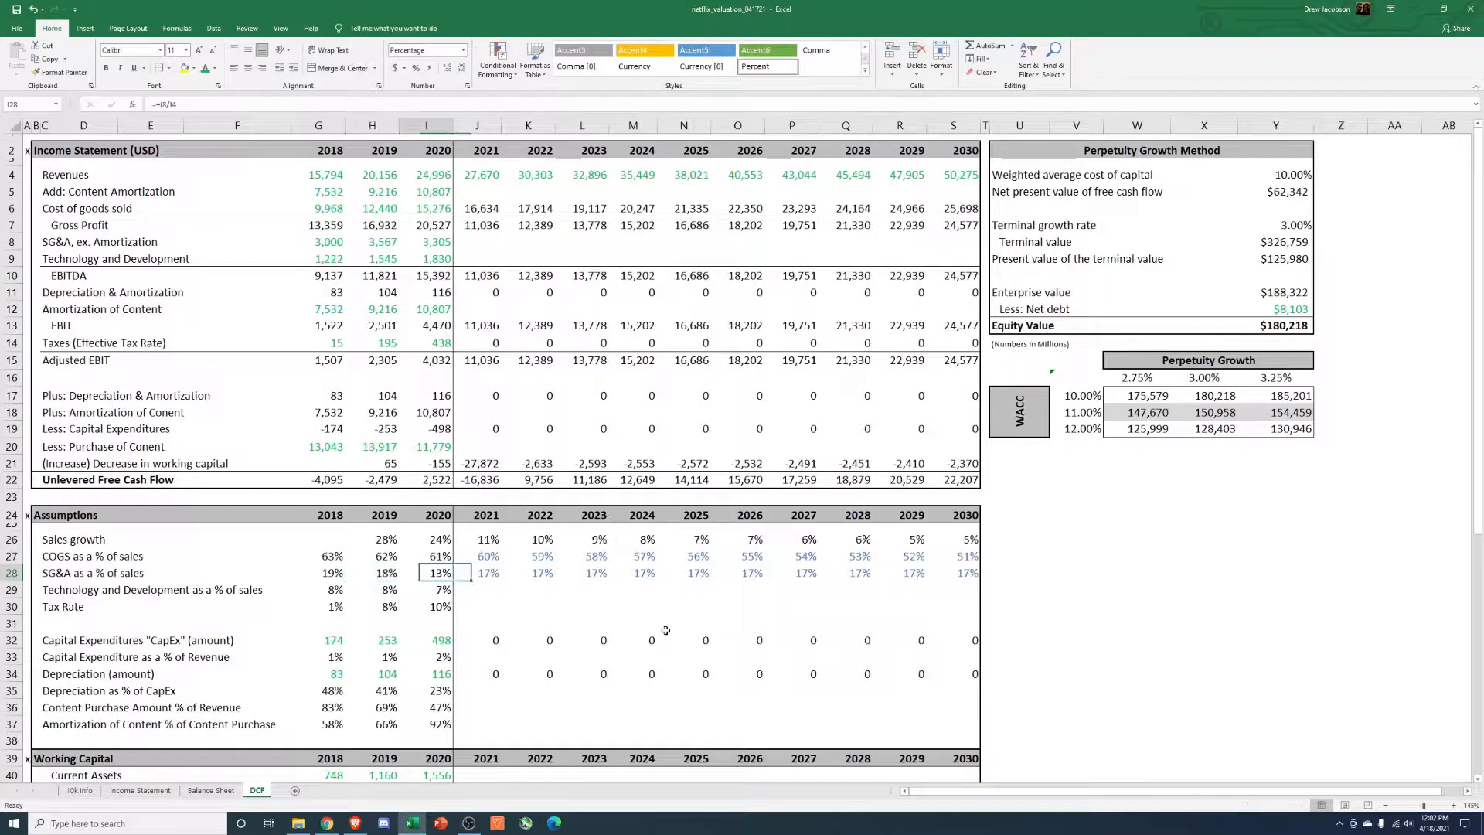
{"action": "key", "text": "Right"}
{"action": "key", "text": "Left"}
{"action": "left_click", "coordinate": [138, 791]}
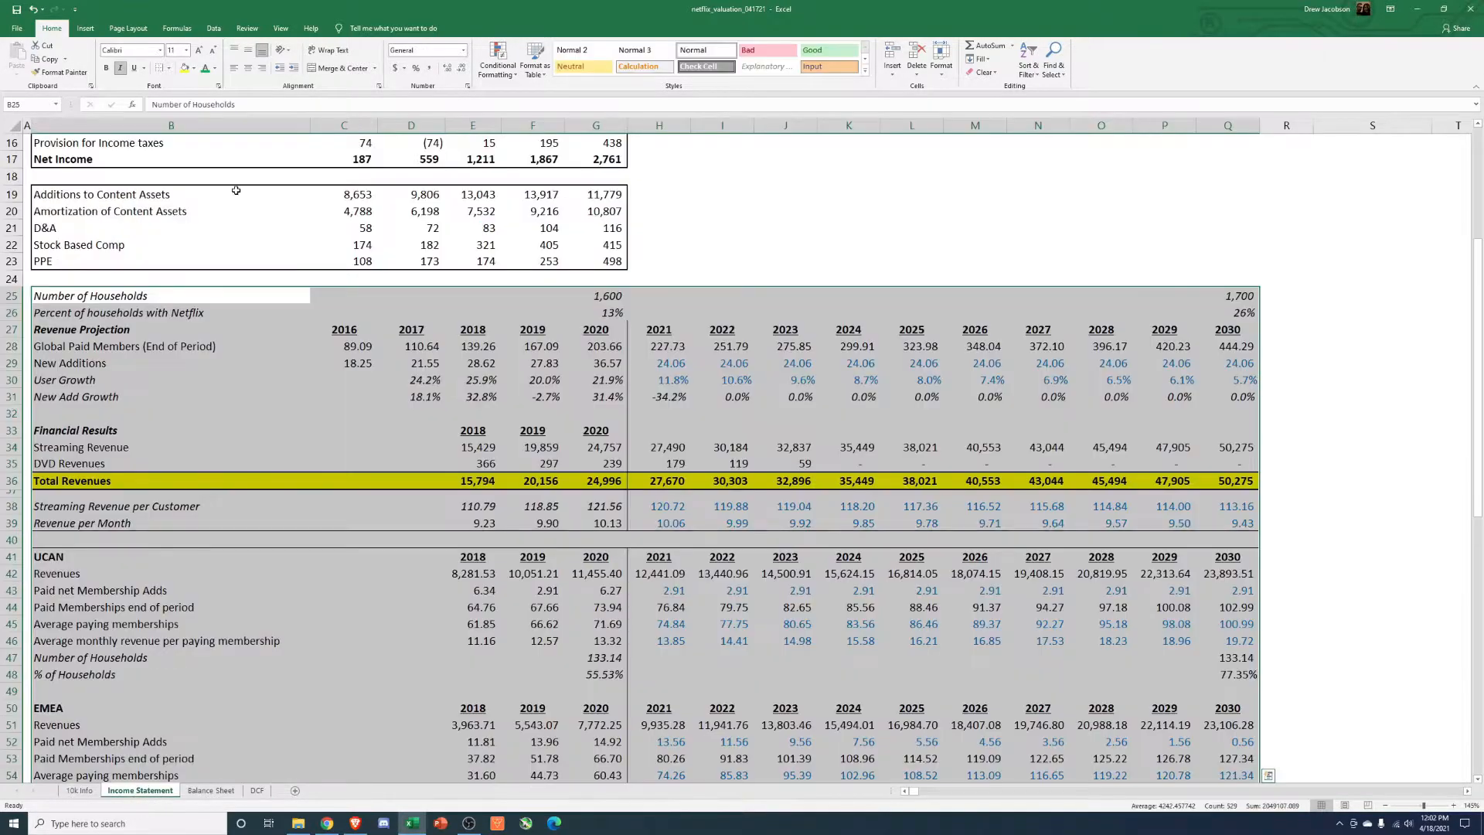
{"action": "left_click", "coordinate": [199, 364]}
{"action": "scroll", "coordinate": [100, 379], "scroll_direction": "up", "scroll_amount": 5}
{"action": "left_click", "coordinate": [63, 232]}
{"action": "left_click", "coordinate": [116, 261]}
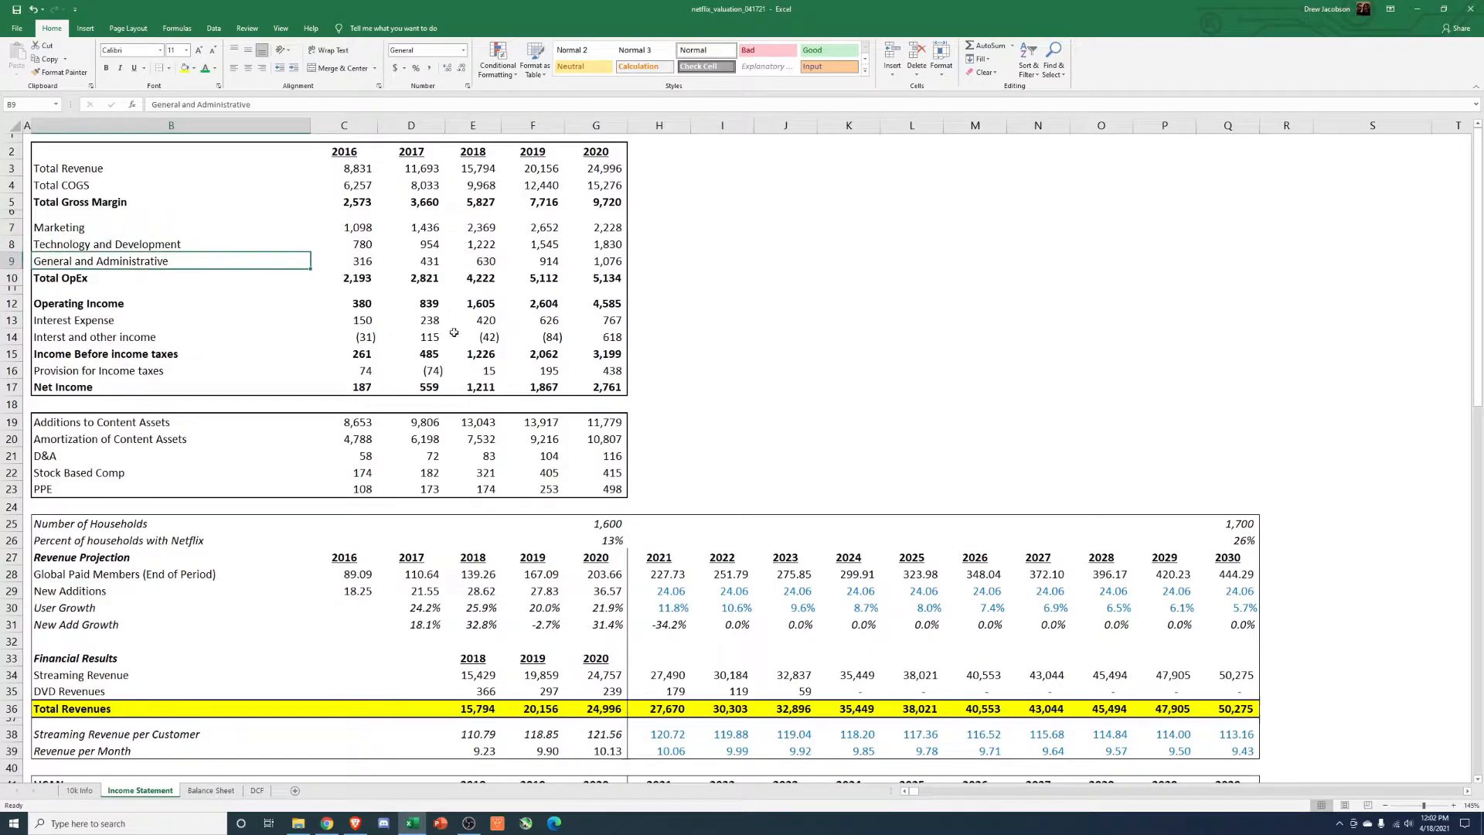
{"action": "left_click", "coordinate": [617, 265]}
{"action": "left_click", "coordinate": [550, 262]}
{"action": "left_click", "coordinate": [600, 262]}
{"action": "left_click", "coordinate": [554, 232]}
{"action": "left_click", "coordinate": [603, 226]}
Step: On the DCF sheet, link the 2021 SG&A as a % of sales to the 2020 percentage, =+I28
{"action": "left_click", "coordinate": [256, 790]}
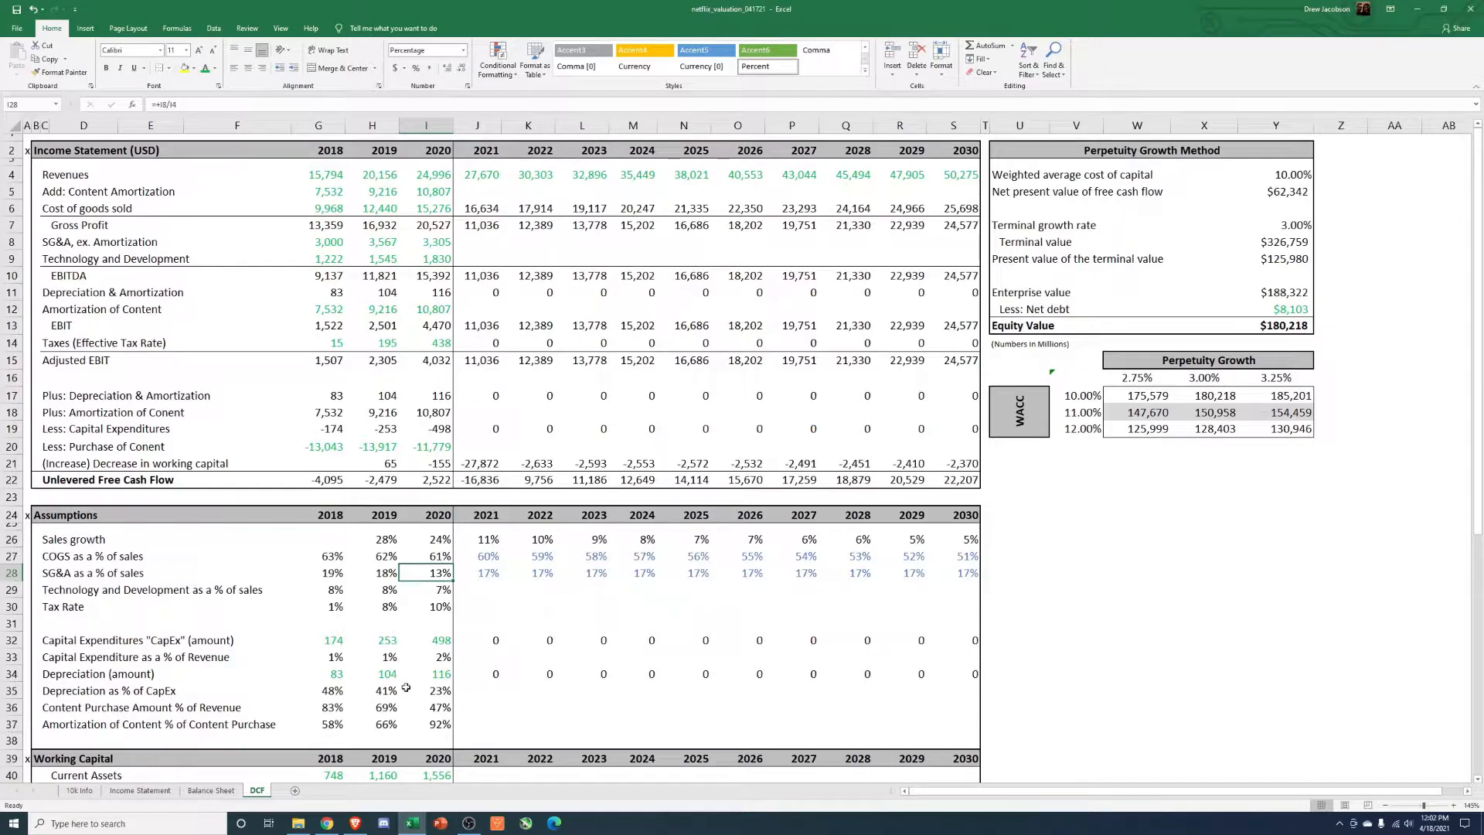
{"action": "left_click", "coordinate": [461, 572]}
{"action": "left_click", "coordinate": [444, 574]}
{"action": "key", "text": "Right"}
{"action": "key", "text": "Left"}
{"action": "left_click_drag", "start_coordinate": [437, 556], "coordinate": [469, 554]}
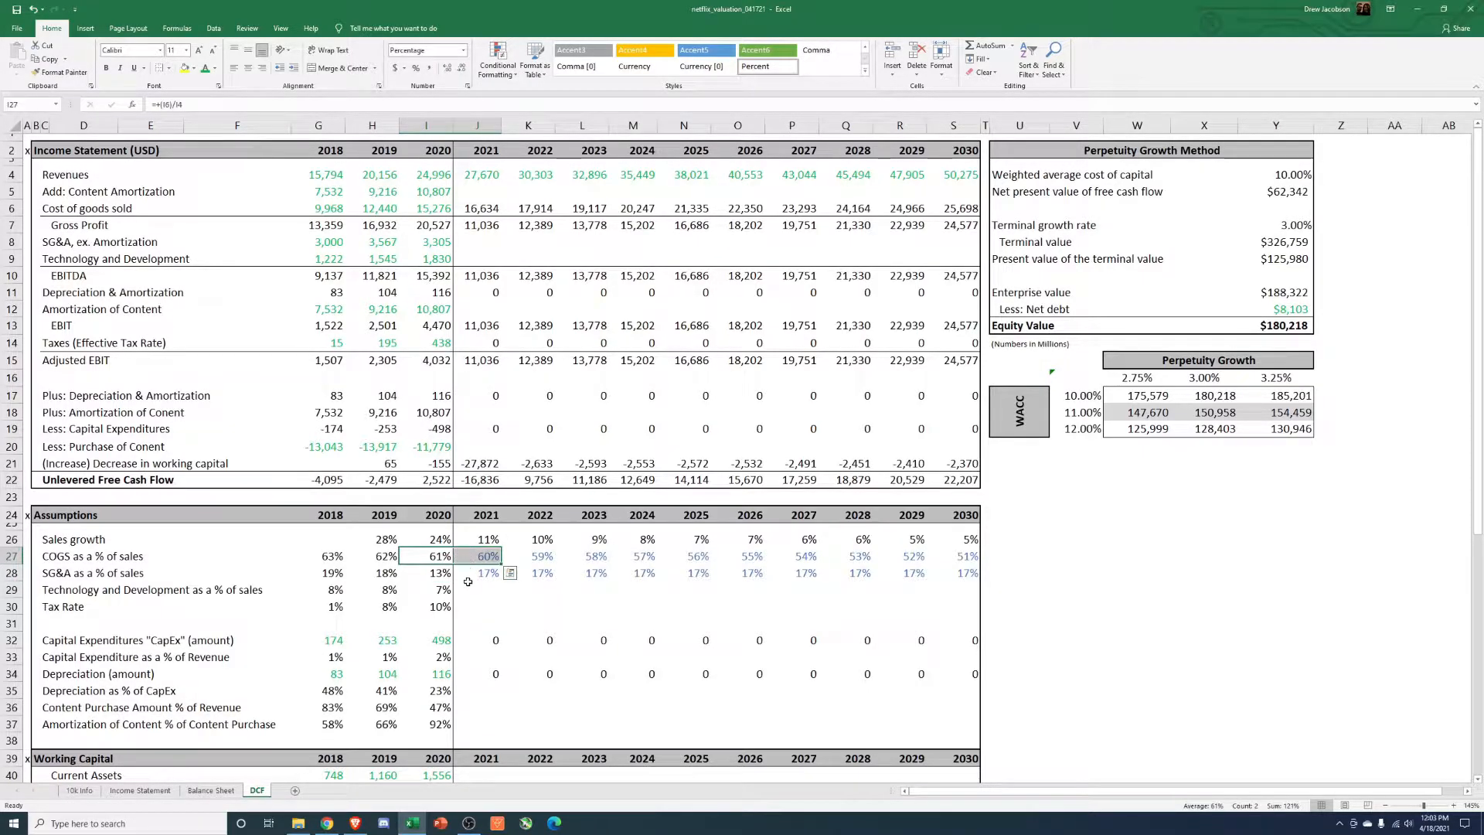
{"action": "left_click", "coordinate": [469, 577]}
{"action": "type", "text": "+"}
{"action": "key", "text": "Left"}
{"action": "key", "text": "Return"}
{"action": "key", "text": "Up"}
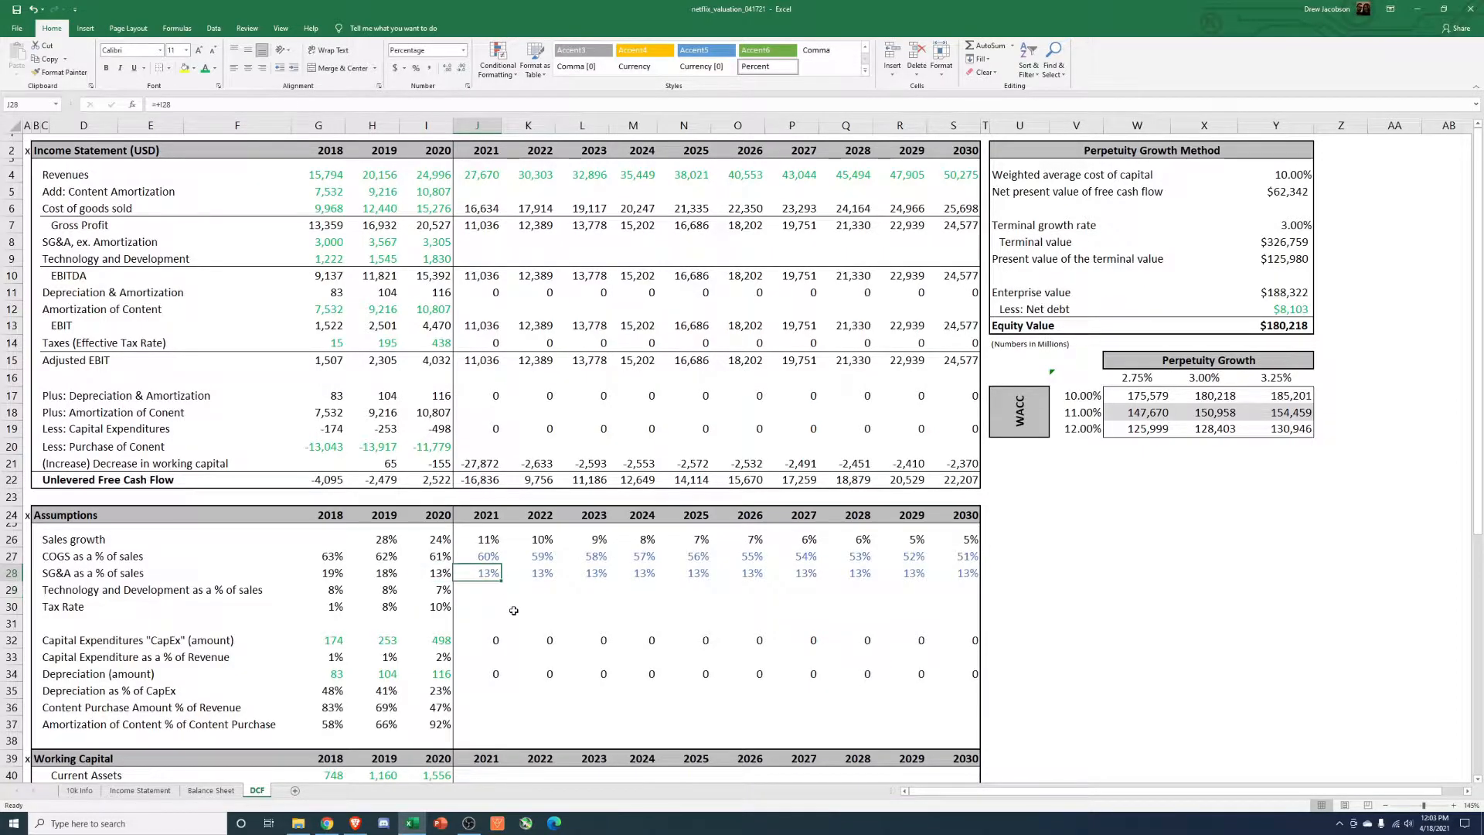
Step: Set the 2021 Technology and Development as a % of sales to the average of 2018–2020, =AVERAGE(G29:I29)
{"action": "key", "text": "Down"}
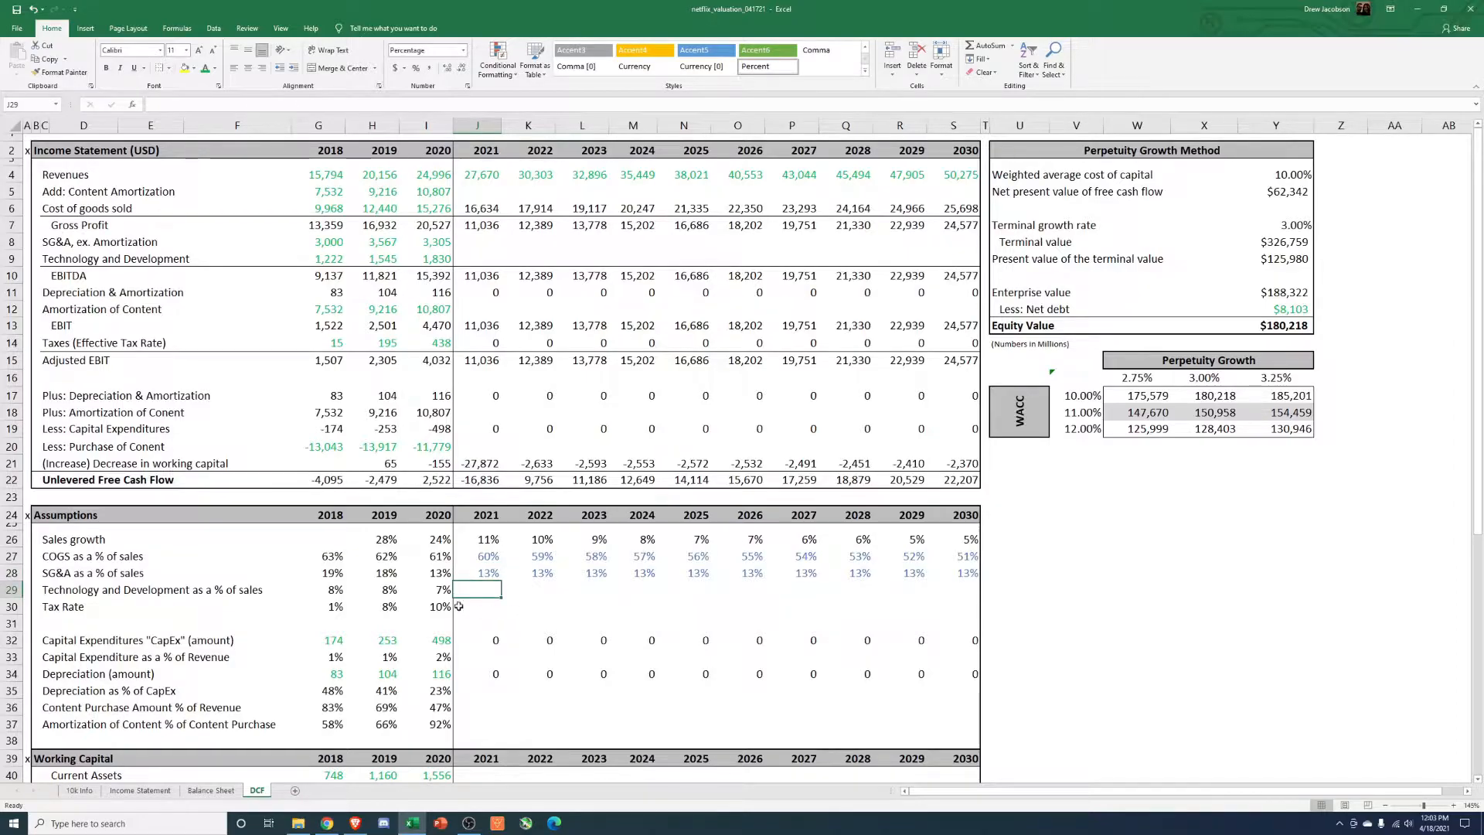
{"action": "left_click_drag", "start_coordinate": [330, 595], "coordinate": [433, 591]}
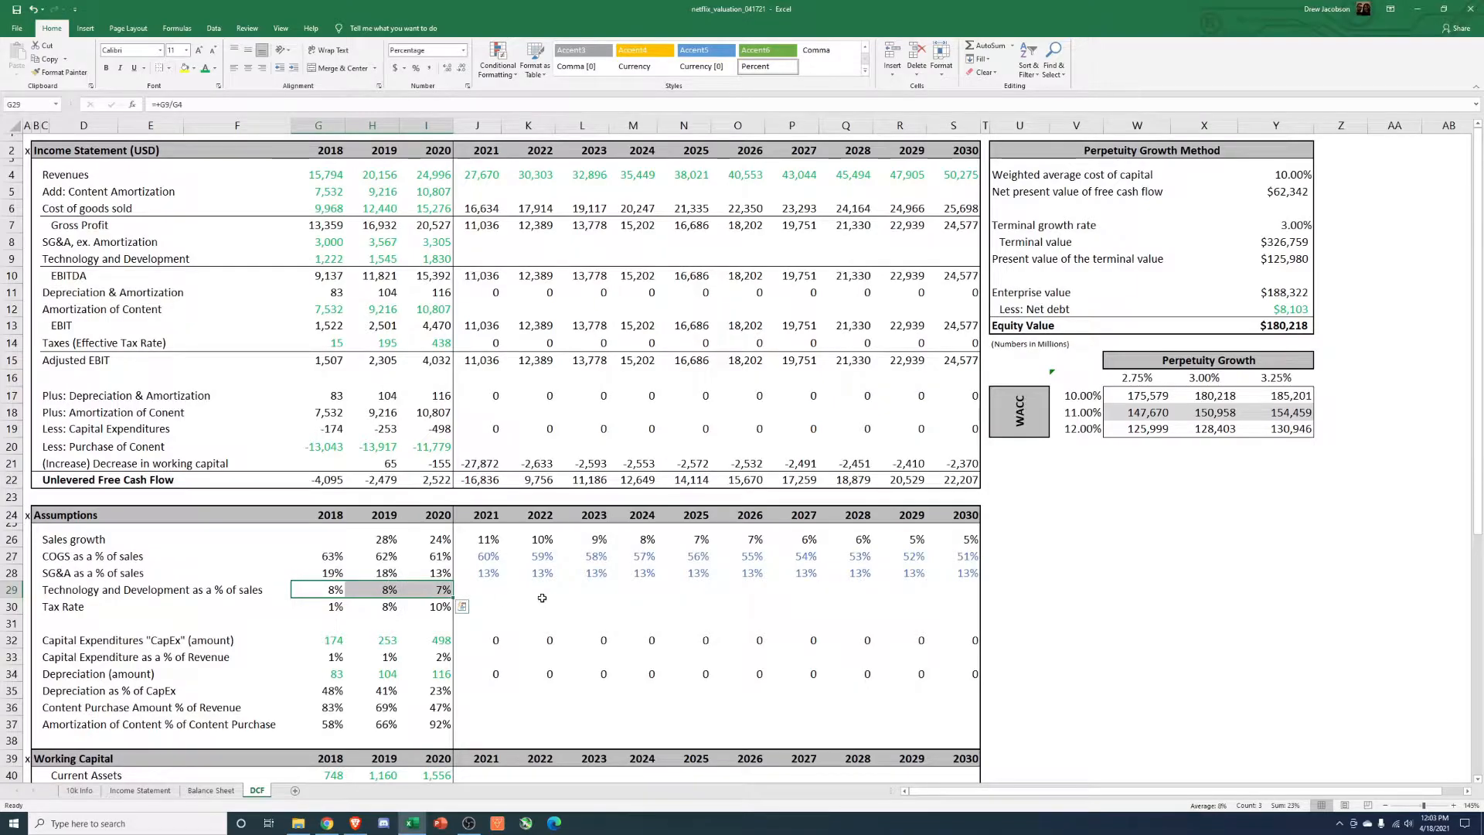
{"action": "left_click", "coordinate": [476, 594]}
{"action": "type", "text": "=average"}
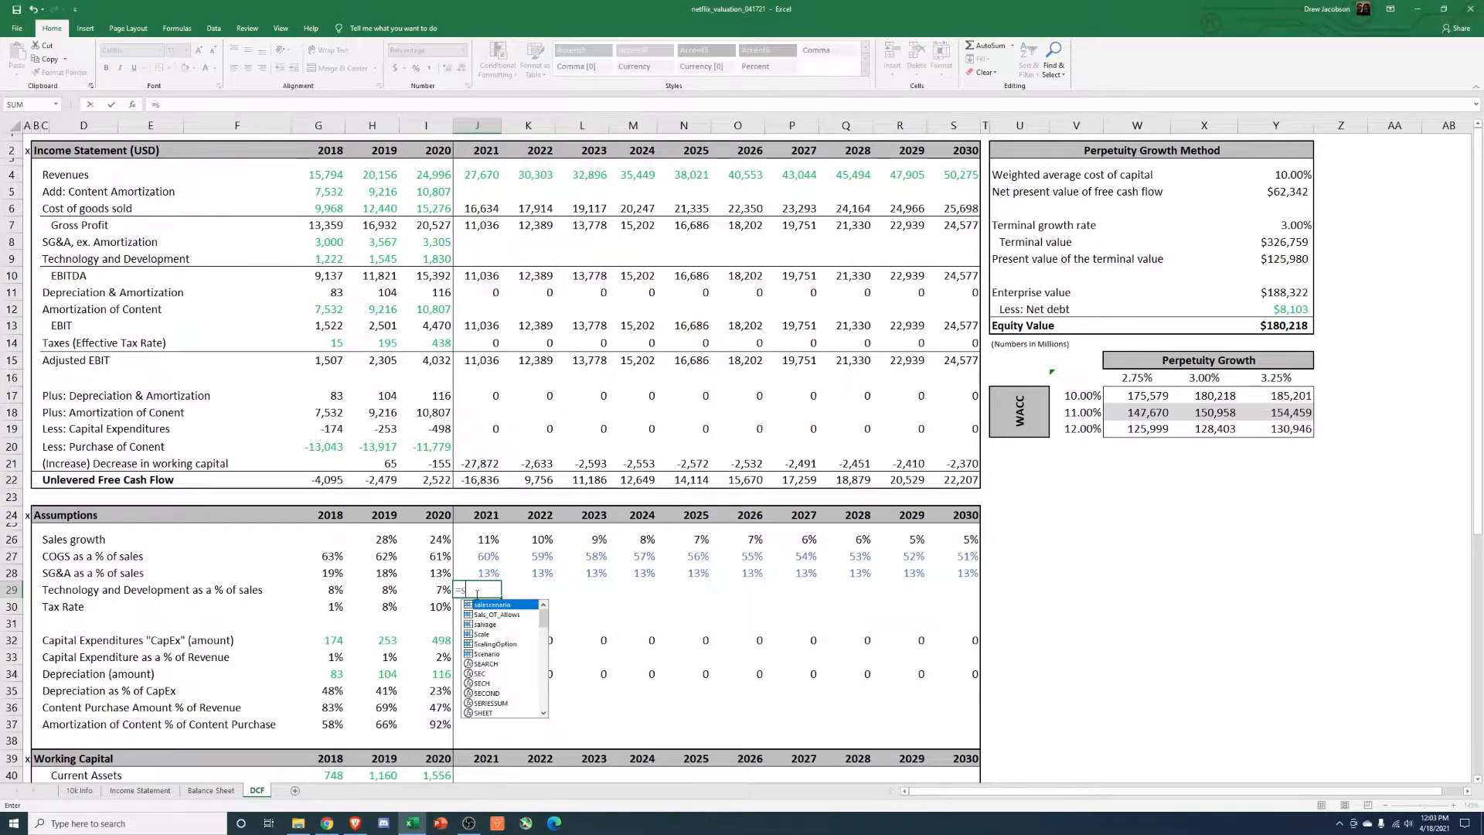
{"action": "type", "text": "("}
{"action": "key", "text": "Left"}
{"action": "key", "text": "shift+Left"}
{"action": "key", "text": "shift+Left"}
{"action": "type", "text": ")"}
{"action": "key", "text": "ctrl+Return"}
Step: Paste the 2021 Technology and Development average formula into 2022 through 2030
{"action": "key", "text": "ctrl+c"}
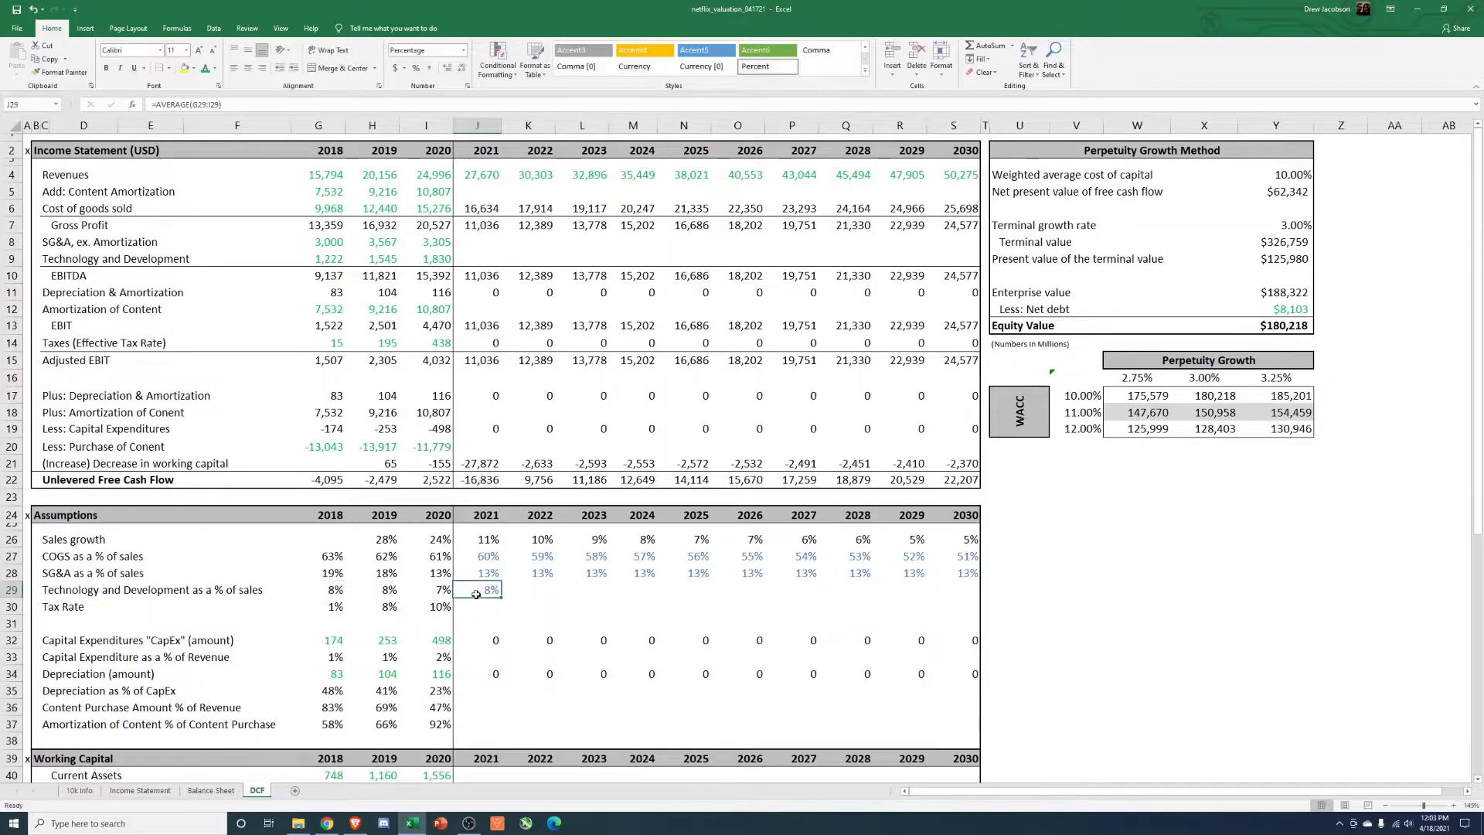
{"action": "key", "text": "Right"}
{"action": "key", "text": "shift+Right"}
{"action": "key", "text": "shift+Right"}
{"action": "key", "text": "shift+Right"}
{"action": "key", "text": "shift+Right"}
{"action": "key", "text": "shift+Right"}
{"action": "key", "text": "shift+Right"}
{"action": "key", "text": "shift+Right"}
{"action": "key", "text": "shift+Right"}
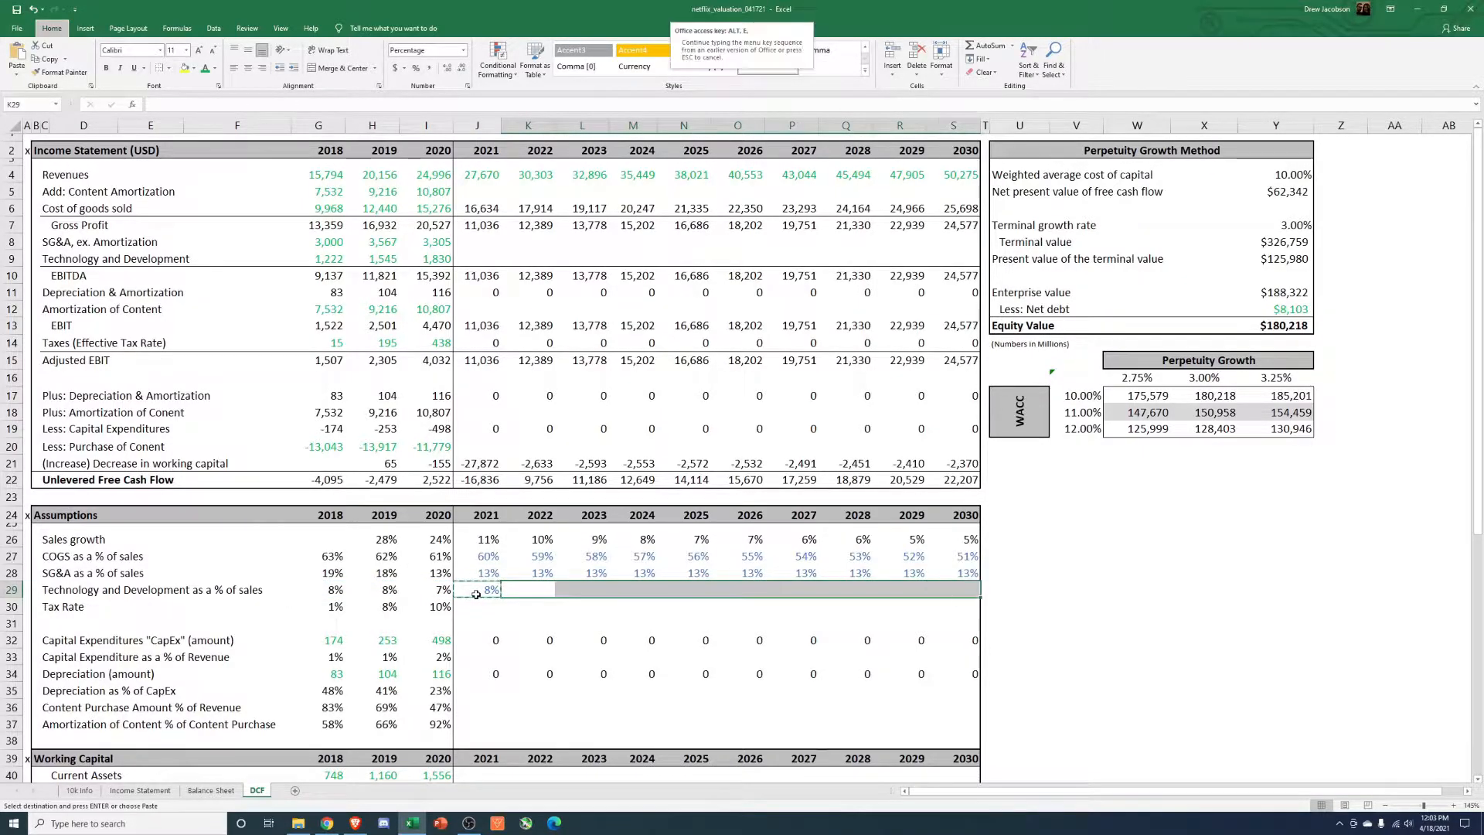
{"action": "key", "text": "Return"}
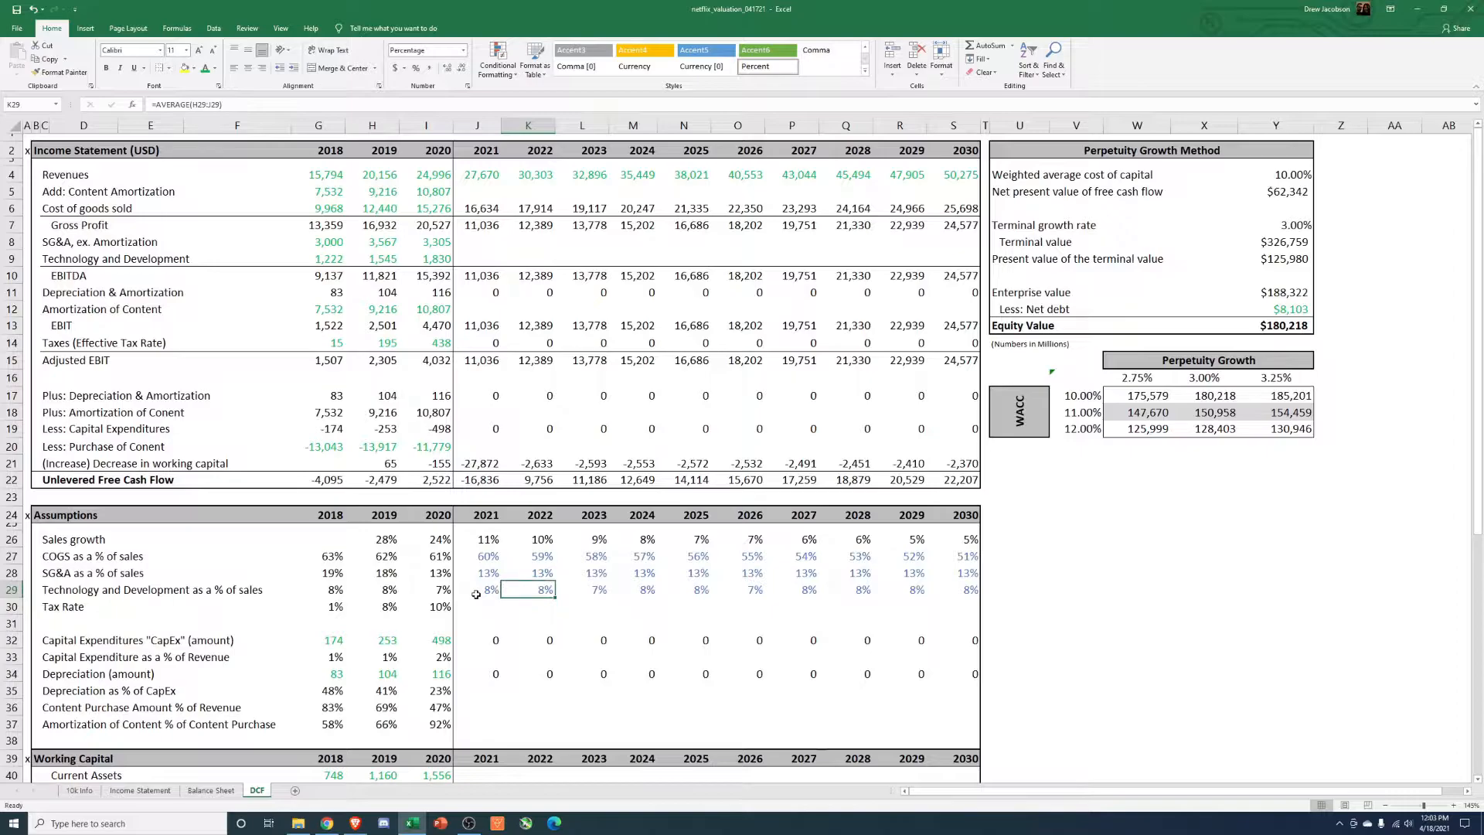
Step: Inspect the ranges used by the pasted Technology and Development average formulas, starting from 2022
{"action": "key", "text": "F2"}
{"action": "key", "text": "Tab"}
{"action": "key", "text": "F2"}
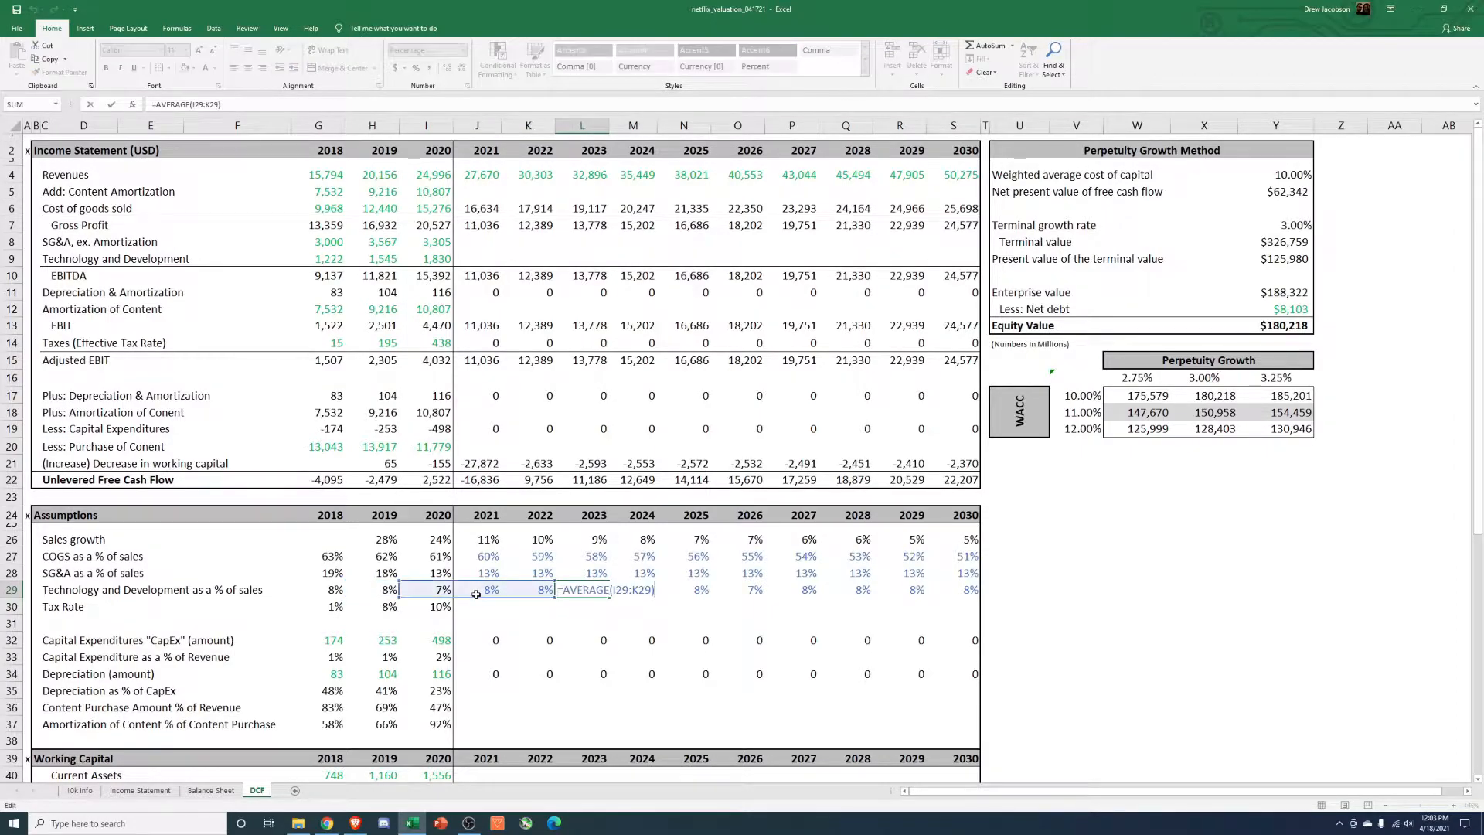
{"action": "key", "text": "Tab"}
{"action": "key", "text": "F2"}
{"action": "key", "text": "Tab"}
{"action": "key", "text": "F2"}
{"action": "key", "text": "Tab"}
{"action": "key", "text": "F2"}
{"action": "key", "text": "Right"}
{"action": "key", "text": "F2"}
{"action": "key", "text": "Escape"}
{"action": "key", "text": "Left"}
{"action": "key", "text": "Left"}
{"action": "key", "text": "Left"}
{"action": "key", "text": "Left"}
{"action": "key", "text": "Left"}
{"action": "key", "text": "F2"}
{"action": "key", "text": "Escape"}
Step: Link the 2022 Technology and Development as a % of sales to the 2021 percentage
{"action": "type", "text": "+"}
{"action": "key", "text": "Left"}
{"action": "key", "text": "Left"}
{"action": "key", "text": "Left"}
{"action": "key", "text": "Left"}
{"action": "key", "text": "Right"}
{"action": "key", "text": "Right"}
{"action": "key", "text": "Right"}
{"action": "key", "text": "Return"}
{"action": "key", "text": "Up"}
Step: Paste only the 2022 Technology and Development formula into the remaining years through 2030
{"action": "key", "text": "ctrl+c"}
{"action": "key", "text": "Right"}
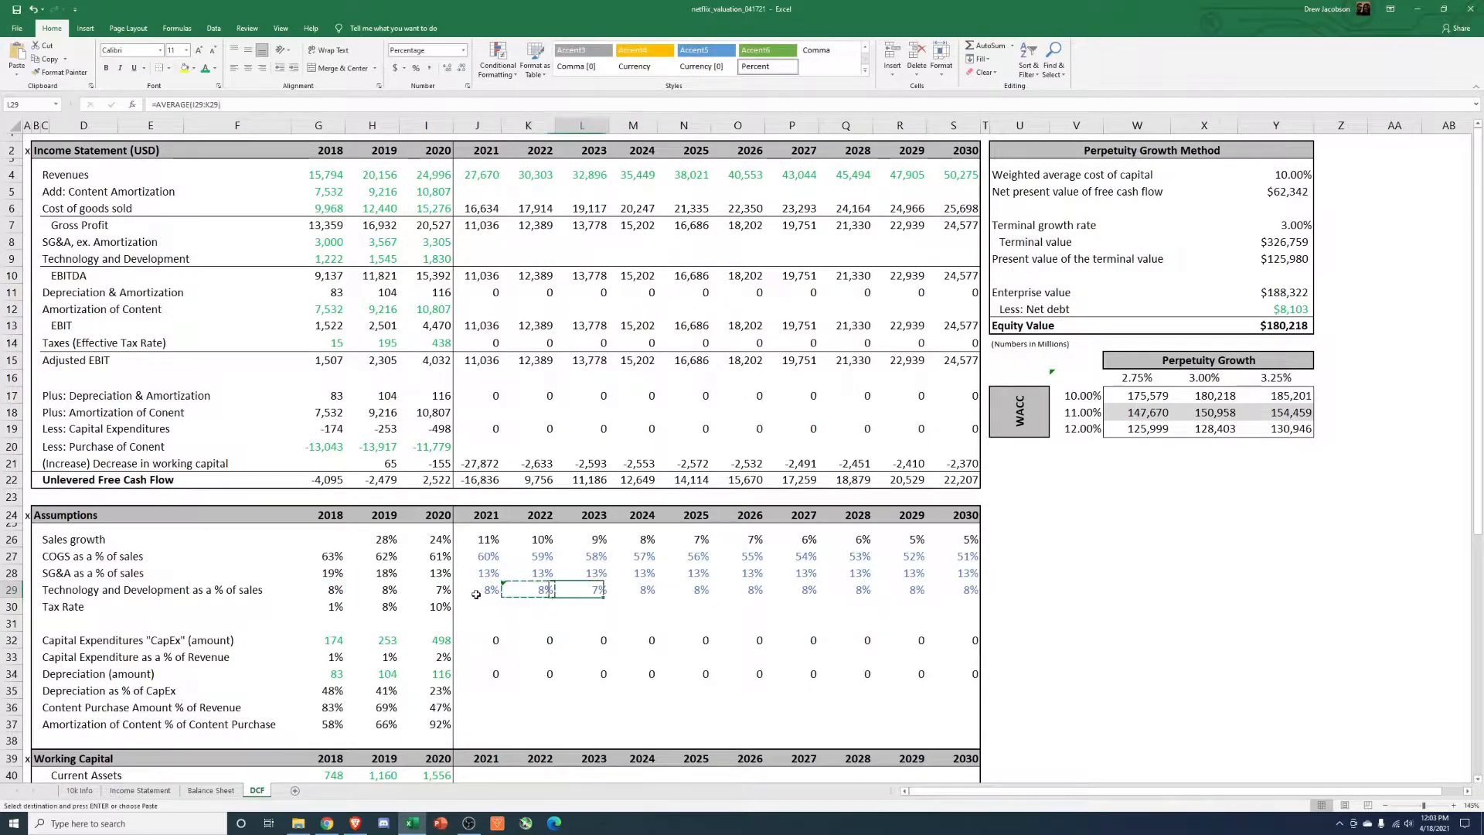
{"action": "key", "text": "ctrl+shift+Right"}
{"action": "key", "text": "alt+e"}
{"action": "key", "text": "s"}
{"action": "key", "text": "f"}
{"action": "key", "text": "Return"}
{"action": "key", "text": "Escape"}
Step: Set the 2021 tax rate to 21% and link the 2022 tax rate to it
{"action": "key", "text": "Down"}
{"action": "key", "text": "Left"}
{"action": "key", "text": "Left"}
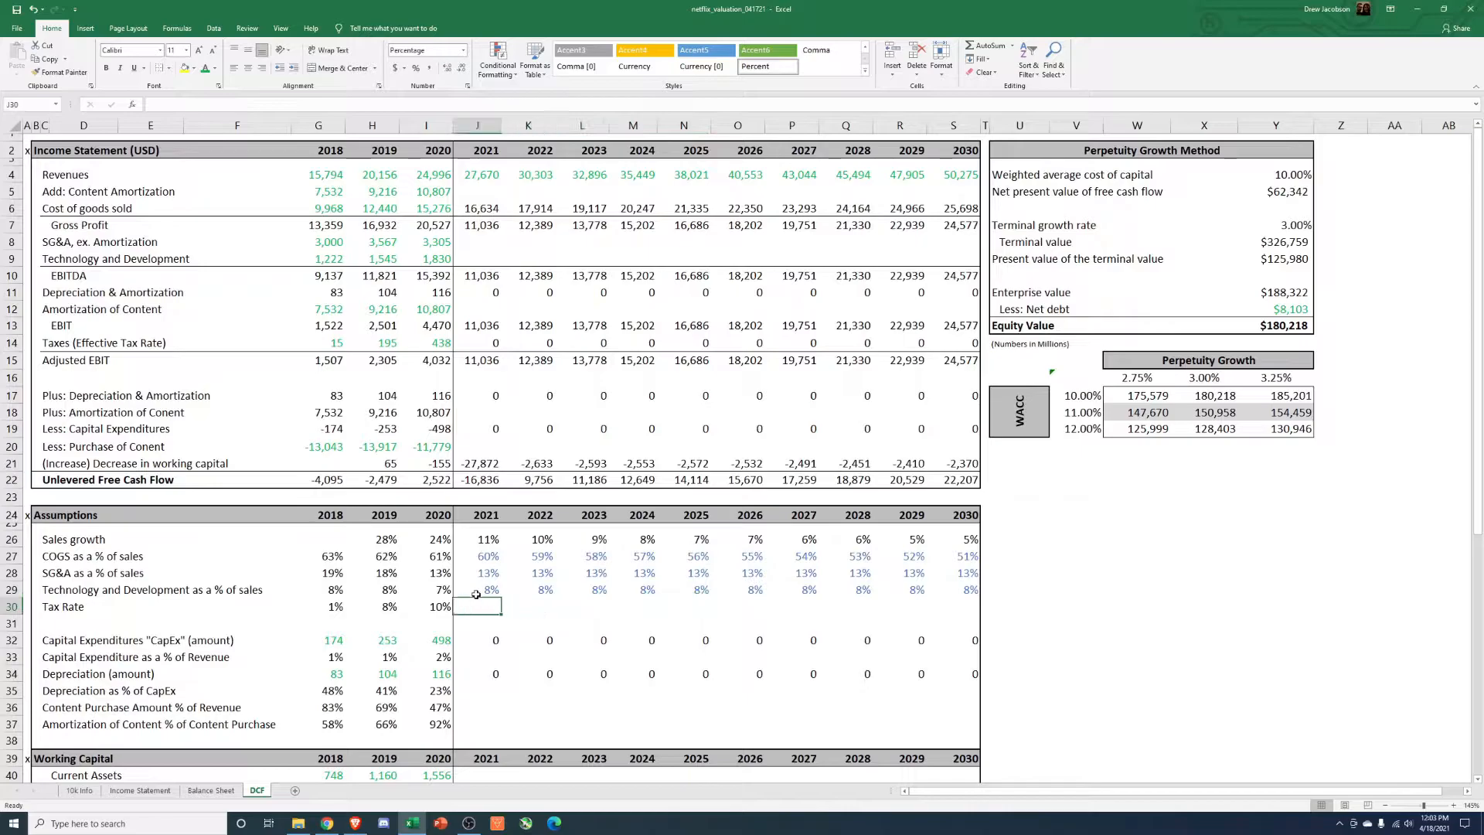
{"action": "type", "text": "21"}
{"action": "key", "text": "Tab"}
{"action": "type", "text": "+"}
{"action": "key", "text": "Left"}
{"action": "key", "text": "ctrl+Return"}
Step: Paste only the 2022 tax rate formula into 2023 through 2030 and check the projected taxes row
{"action": "key", "text": "ctrl+c"}
{"action": "key", "text": "Right"}
{"action": "key", "text": "shift+Right"}
{"action": "key", "text": "shift+Right"}
{"action": "key", "text": "shift+Right"}
{"action": "key", "text": "shift+Right"}
{"action": "key", "text": "shift+Right"}
{"action": "key", "text": "shift+Right"}
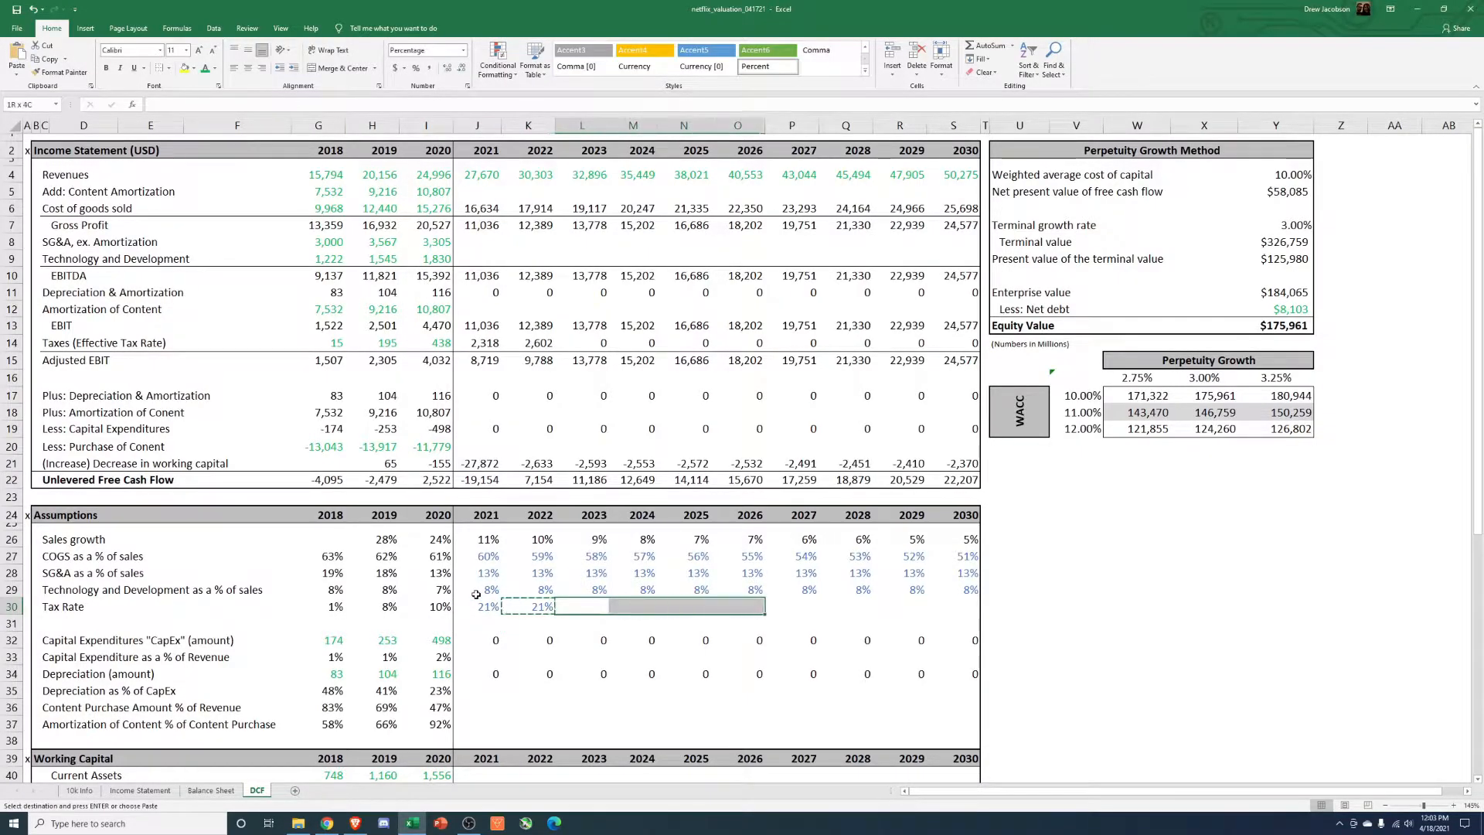
{"action": "key", "text": "shift+Right"}
{"action": "key", "text": "alt+e"}
{"action": "key", "text": "s"}
{"action": "key", "text": "f"}
{"action": "key", "text": "Return"}
{"action": "key", "text": "Escape"}
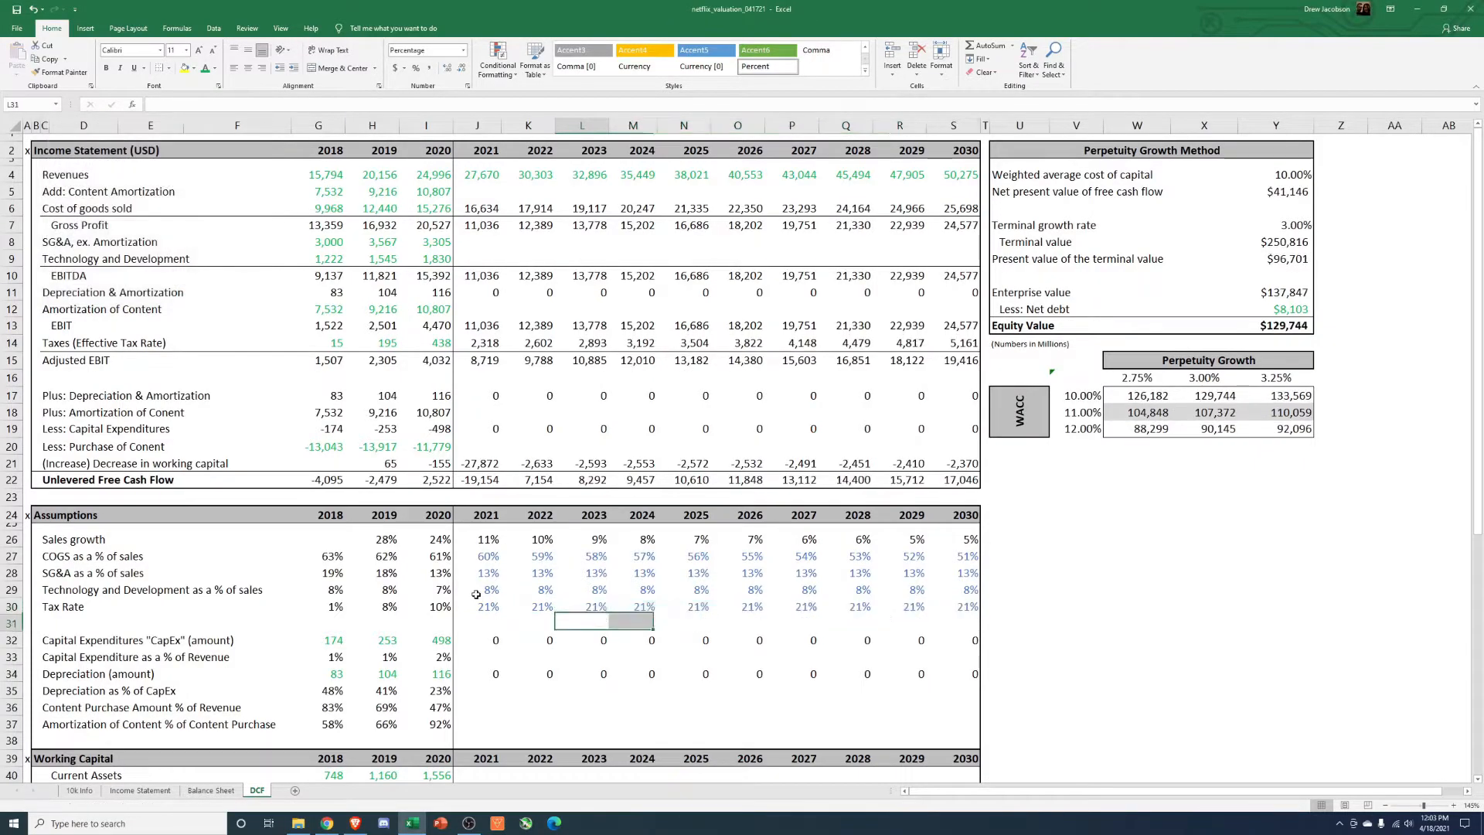
{"action": "key", "text": "Left"}
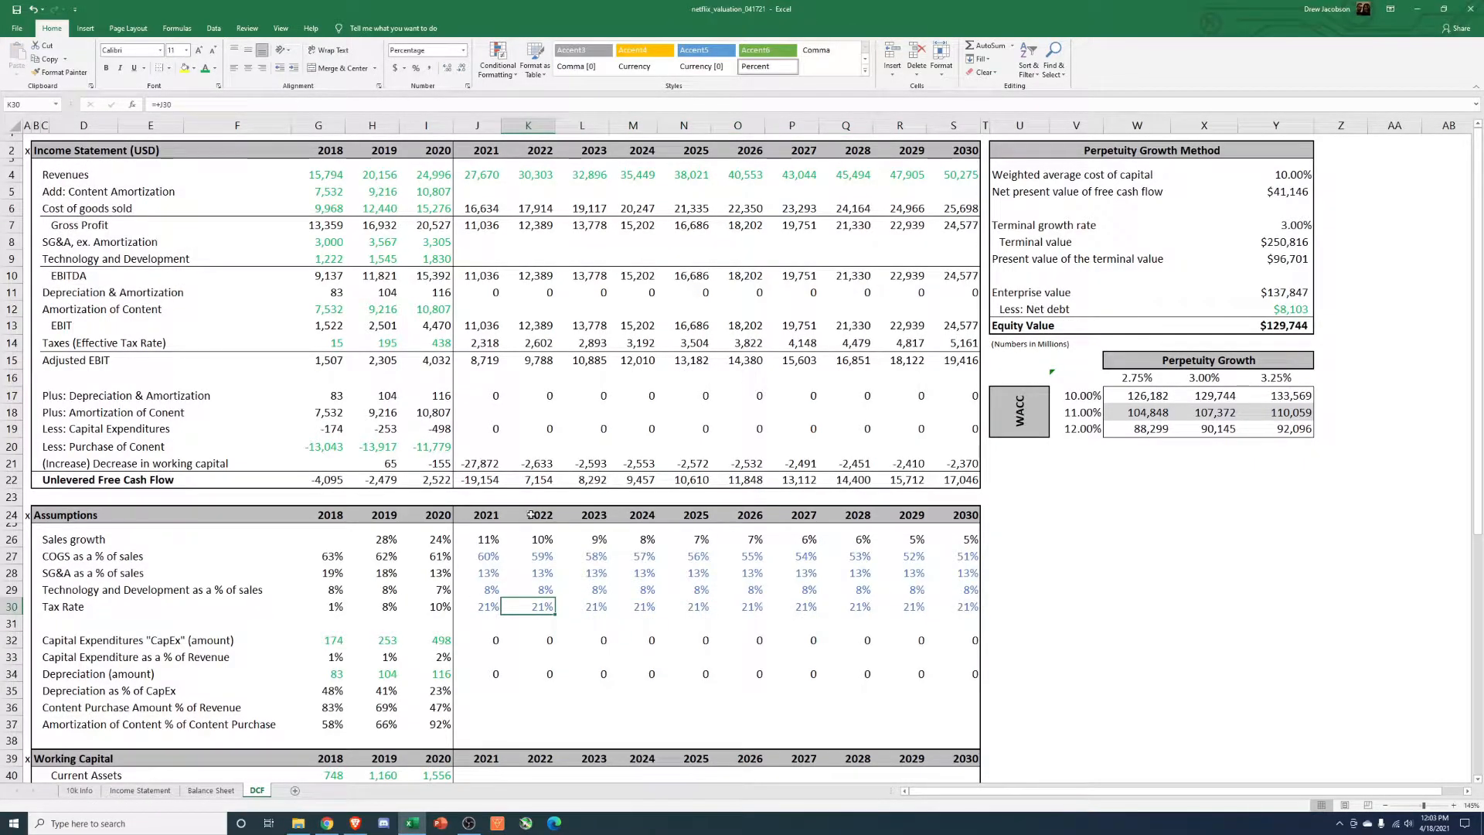
{"action": "left_click", "coordinate": [478, 341]}
{"action": "left_click_drag", "start_coordinate": [944, 341], "coordinate": [961, 342]}
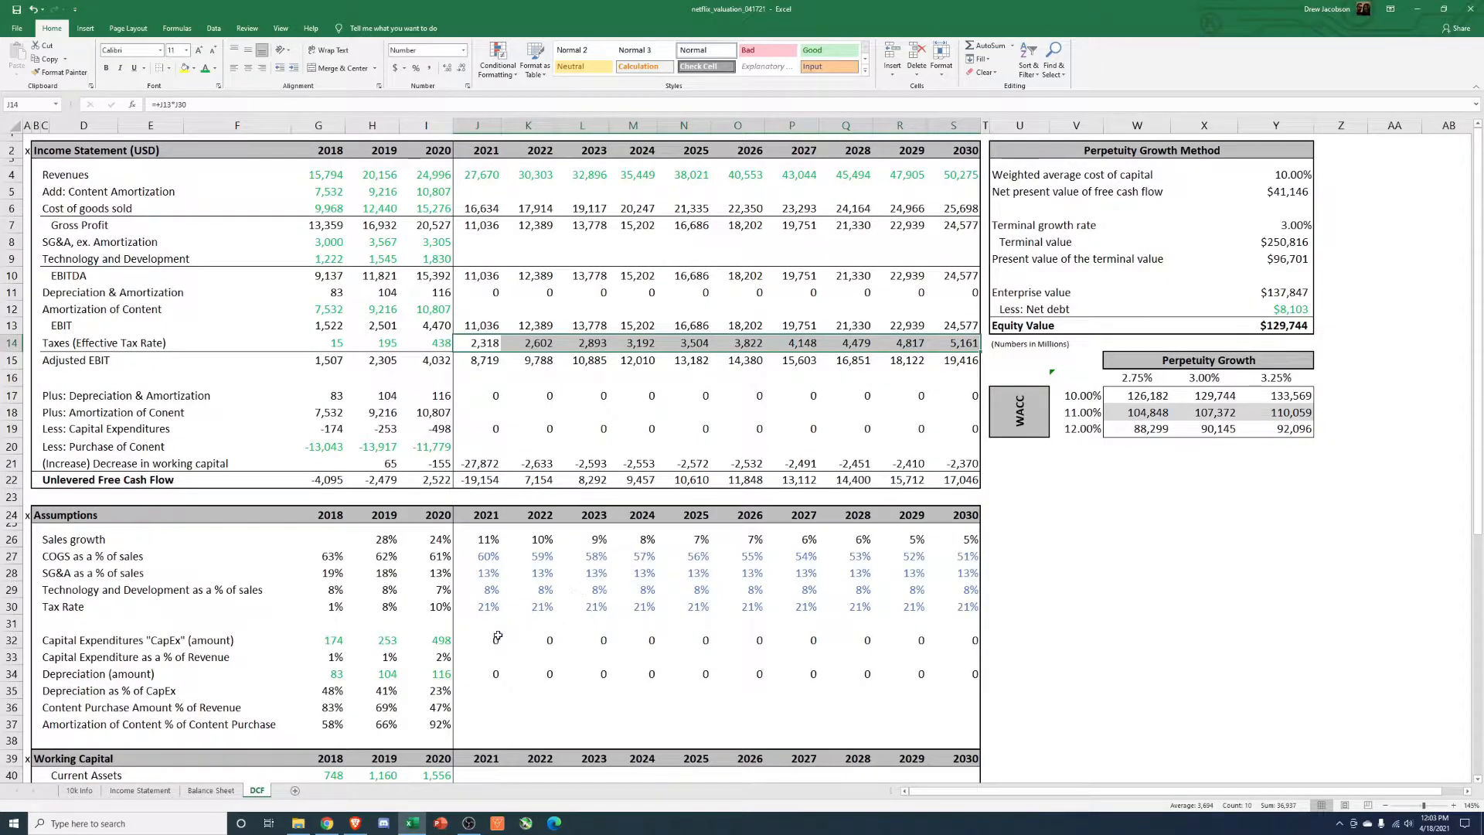
Step: Set the 2021 Capital Expenditure as a % of Revenue to the average of the 2018–2020 percentages, G33:I33
{"action": "left_click", "coordinate": [498, 635]}
{"action": "scroll", "coordinate": [463, 618], "scroll_direction": "down", "scroll_amount": 2}
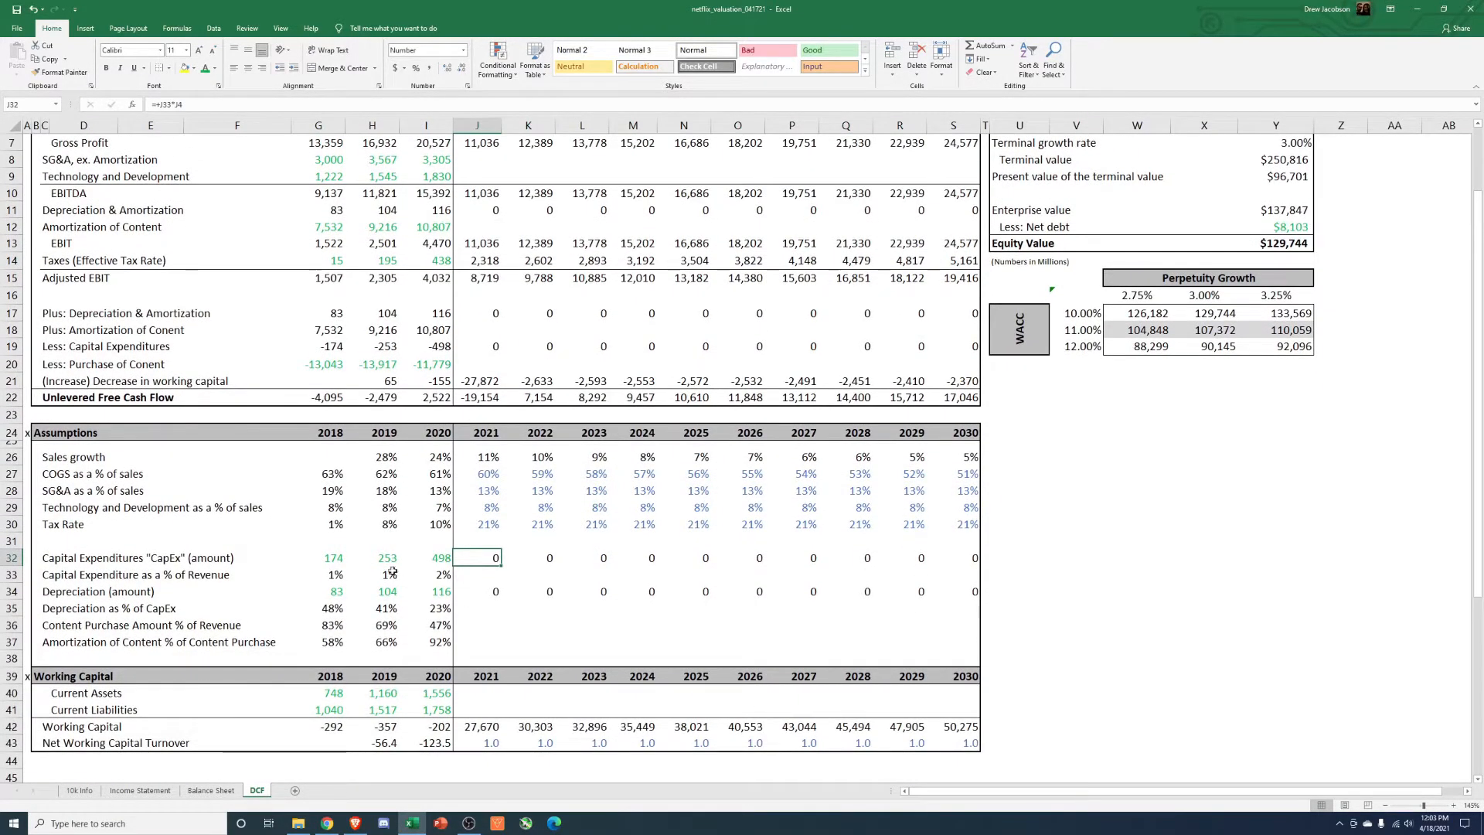
{"action": "left_click_drag", "start_coordinate": [54, 574], "coordinate": [423, 577]}
{"action": "left_click", "coordinate": [425, 606]}
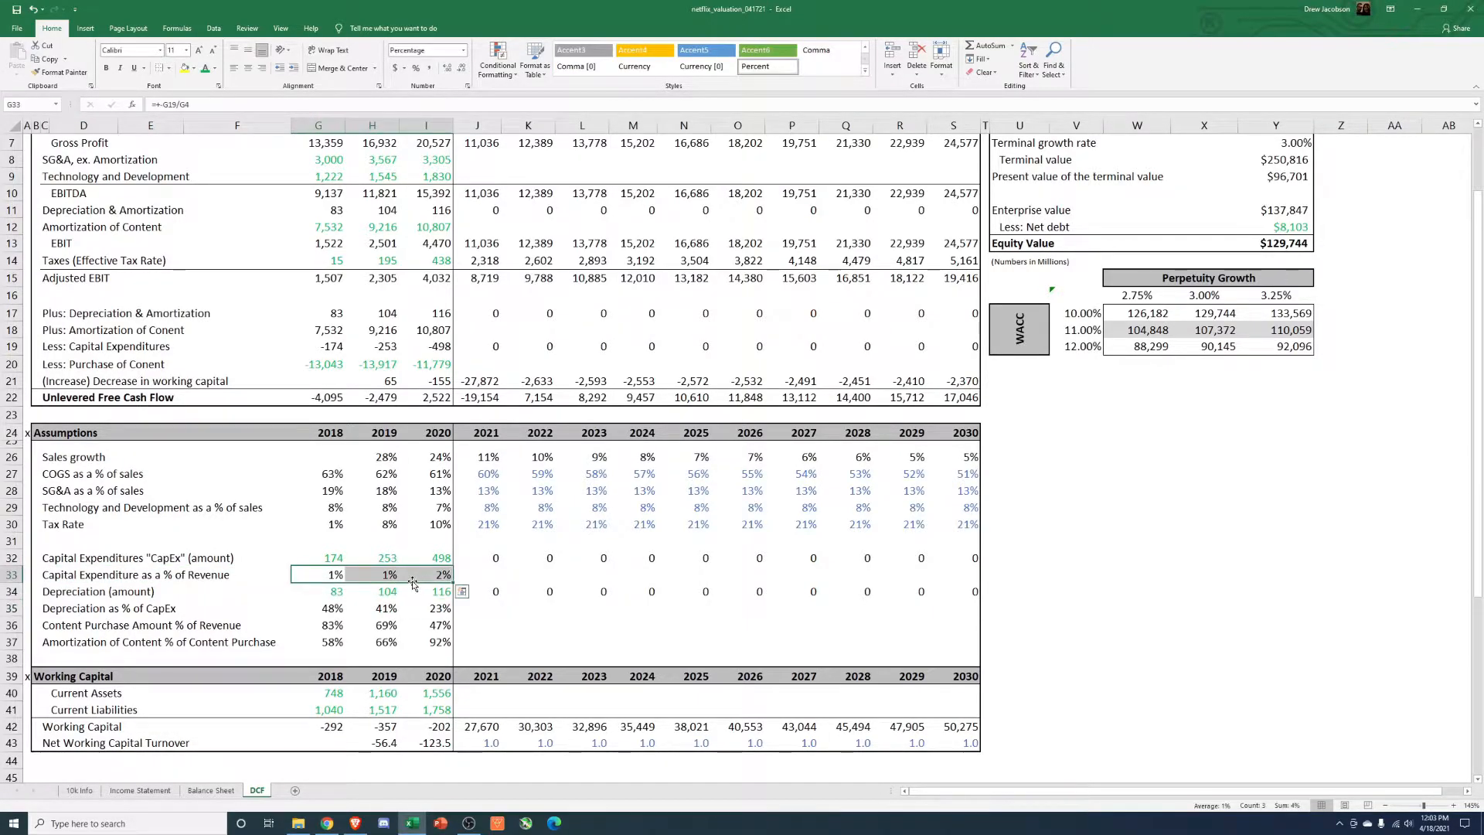
{"action": "left_click", "coordinate": [486, 576]}
{"action": "type", "text": "=average("}
{"action": "key", "text": "Left"}
{"action": "key", "text": "shift+Left"}
{"action": "key", "text": "shift+Left"}
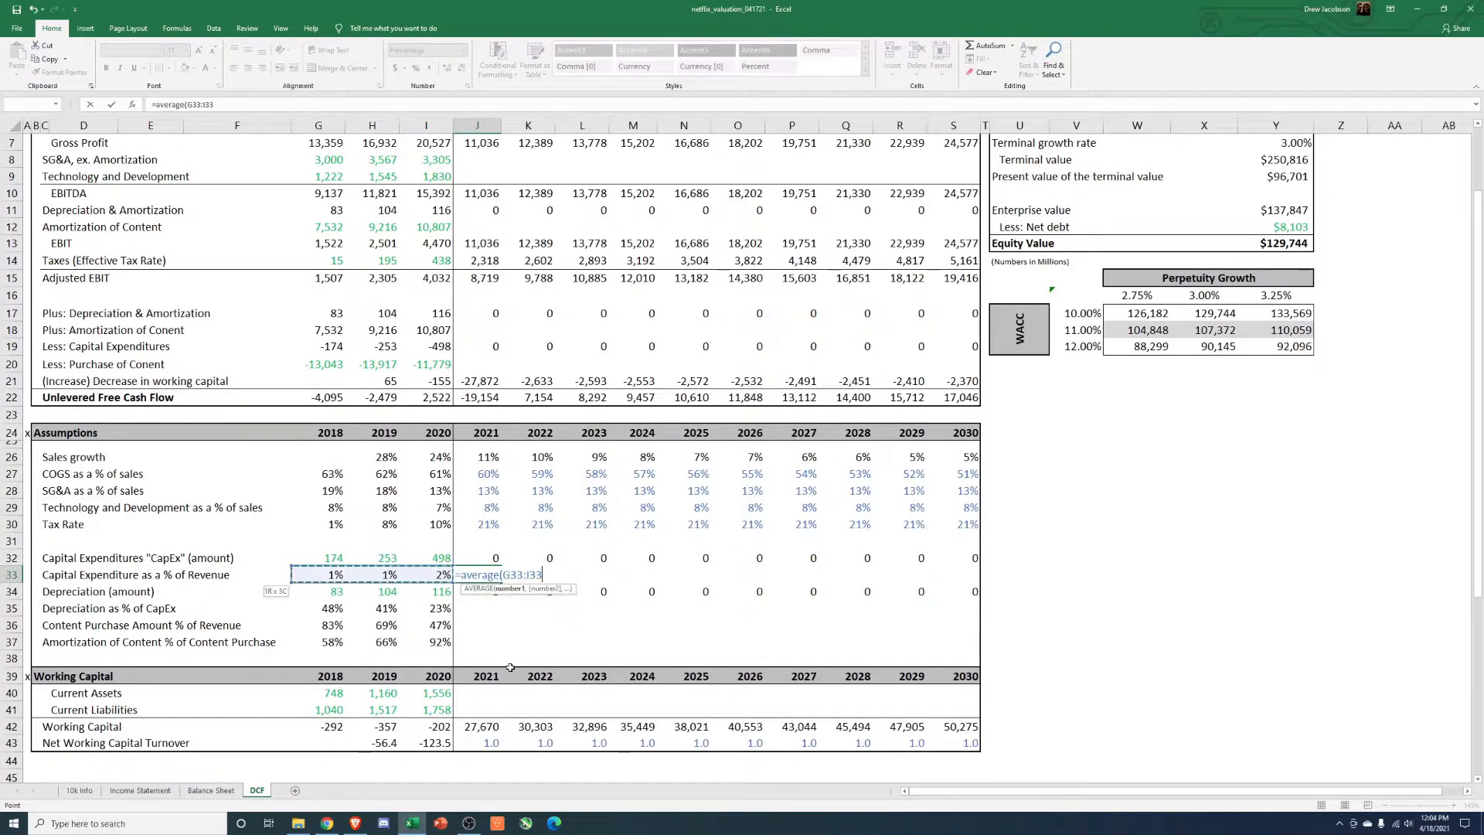
{"action": "key", "text": "Return"}
Step: Link the 2022 Capital Expenditure as a % of Revenue to the 2021 percentage
{"action": "key", "text": "Up"}
{"action": "key", "text": "Right"}
{"action": "type", "text": "=+"}
{"action": "key", "text": "Left"}
{"action": "key", "text": "Return"}
{"action": "key", "text": "Up"}
Step: Paste only the 2022 Capital Expenditure as a % of Revenue formula into 2023 through 2030
{"action": "key", "text": "ctrl+c"}
{"action": "key", "text": "Right"}
{"action": "key", "text": "shift+Right"}
{"action": "key", "text": "shift+Right"}
{"action": "key", "text": "shift+Right"}
{"action": "key", "text": "shift+Right"}
{"action": "key", "text": "shift+Right"}
{"action": "key", "text": "shift+Right"}
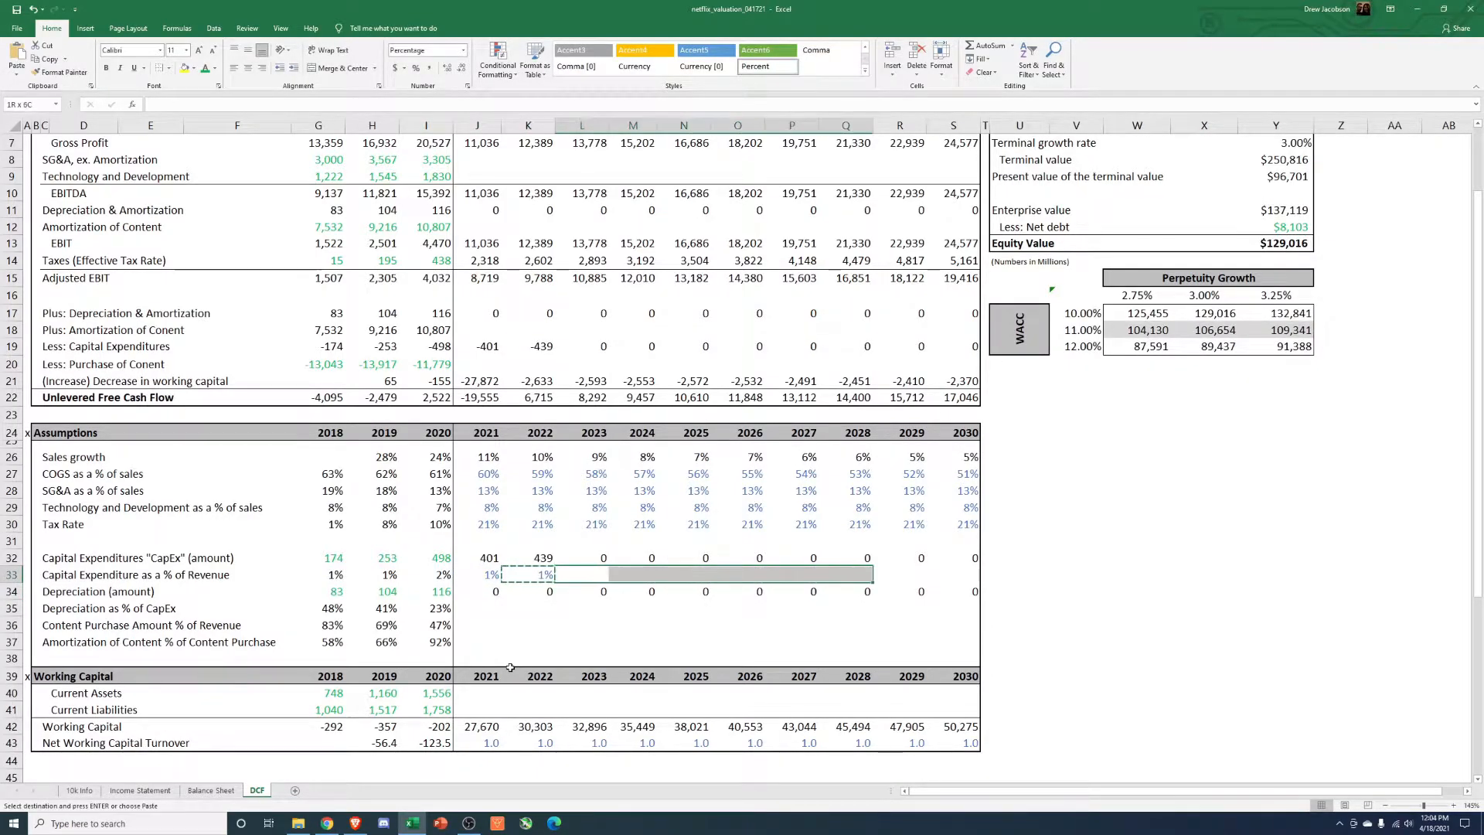
{"action": "key", "text": "shift+Right"}
{"action": "key", "text": "alt+e"}
{"action": "key", "text": "s"}
{"action": "key", "text": "f"}
{"action": "key", "text": "Return"}
{"action": "key", "text": "Escape"}
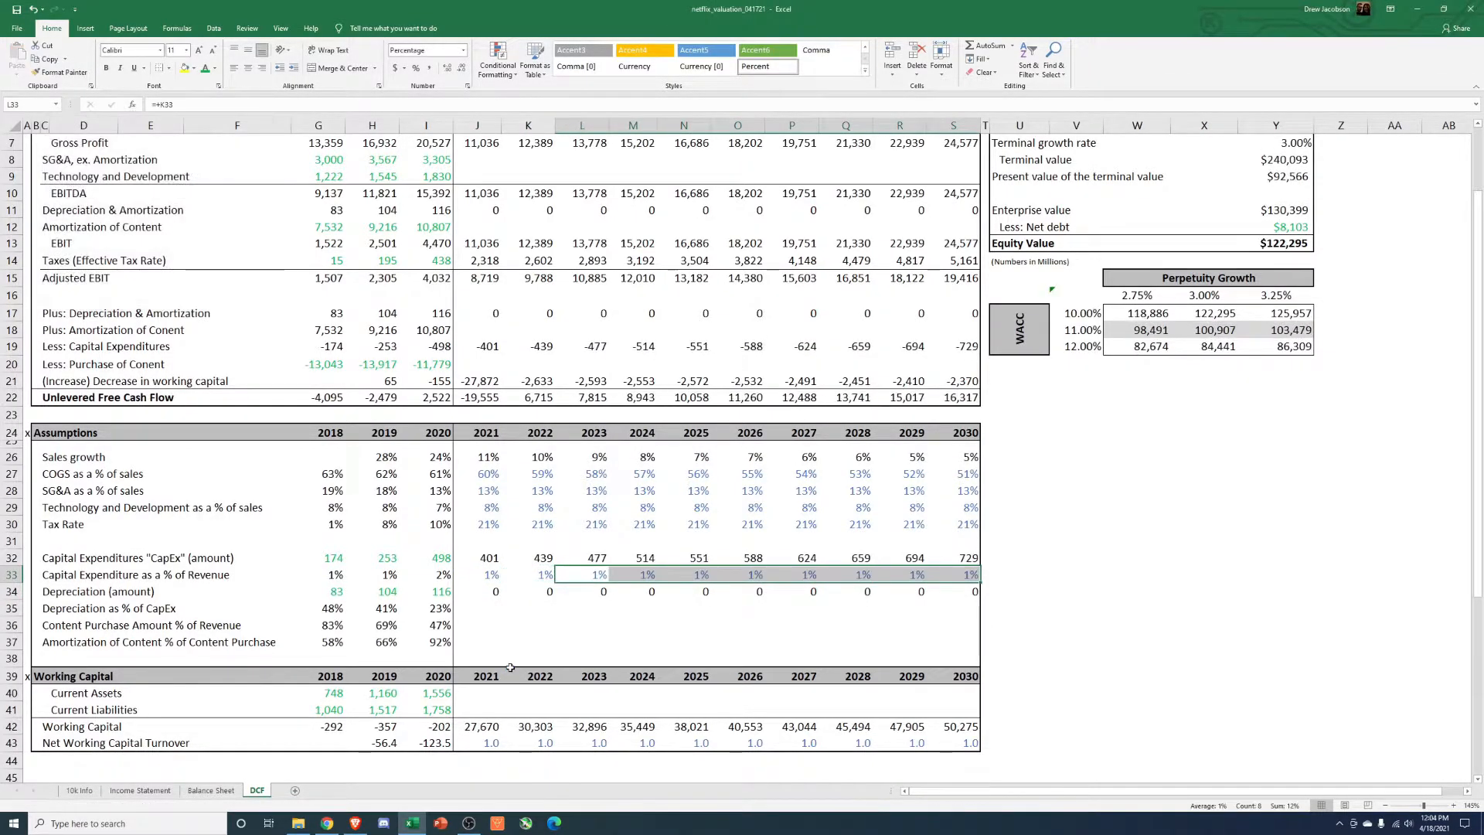
Step: Examine the historical Depreciation as % of CapEx figures against the depreciation and CapEx amounts
{"action": "key", "text": "Down"}
{"action": "key", "text": "Left"}
{"action": "key", "text": "Left"}
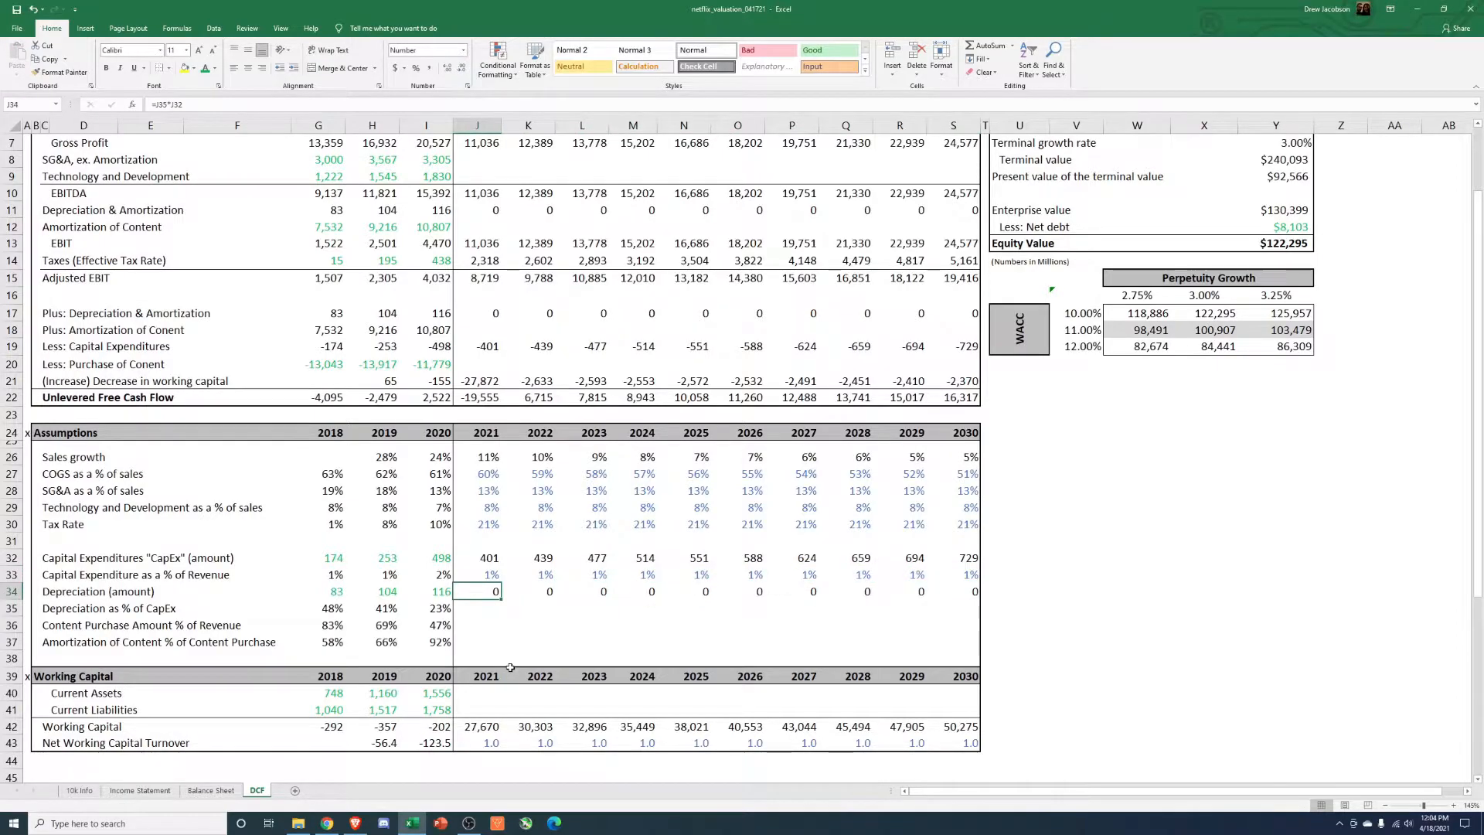
{"action": "key", "text": "Down"}
{"action": "key", "text": "Left"}
{"action": "key", "text": "Left"}
{"action": "key", "text": "Left"}
{"action": "key", "text": "Right"}
{"action": "key", "text": "Right"}
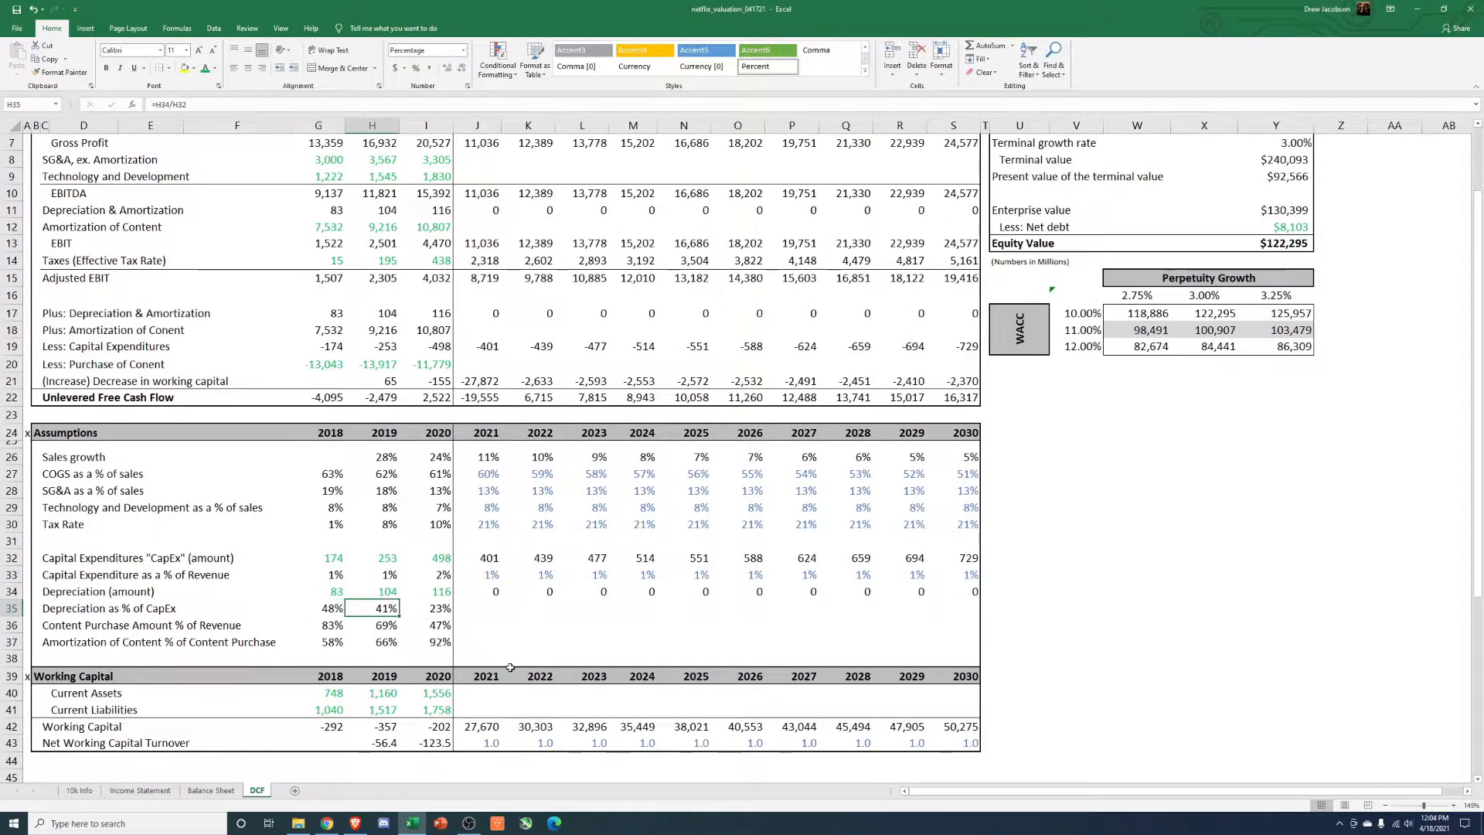
{"action": "key", "text": "Up"}
{"action": "key", "text": "Up"}
{"action": "key", "text": "Up"}
{"action": "key", "text": "Down"}
{"action": "key", "text": "Down"}
{"action": "key", "text": "Left"}
{"action": "key", "text": "Right"}
{"action": "key", "text": "Down"}
{"action": "key", "text": "Left"}
{"action": "key", "text": "Left"}
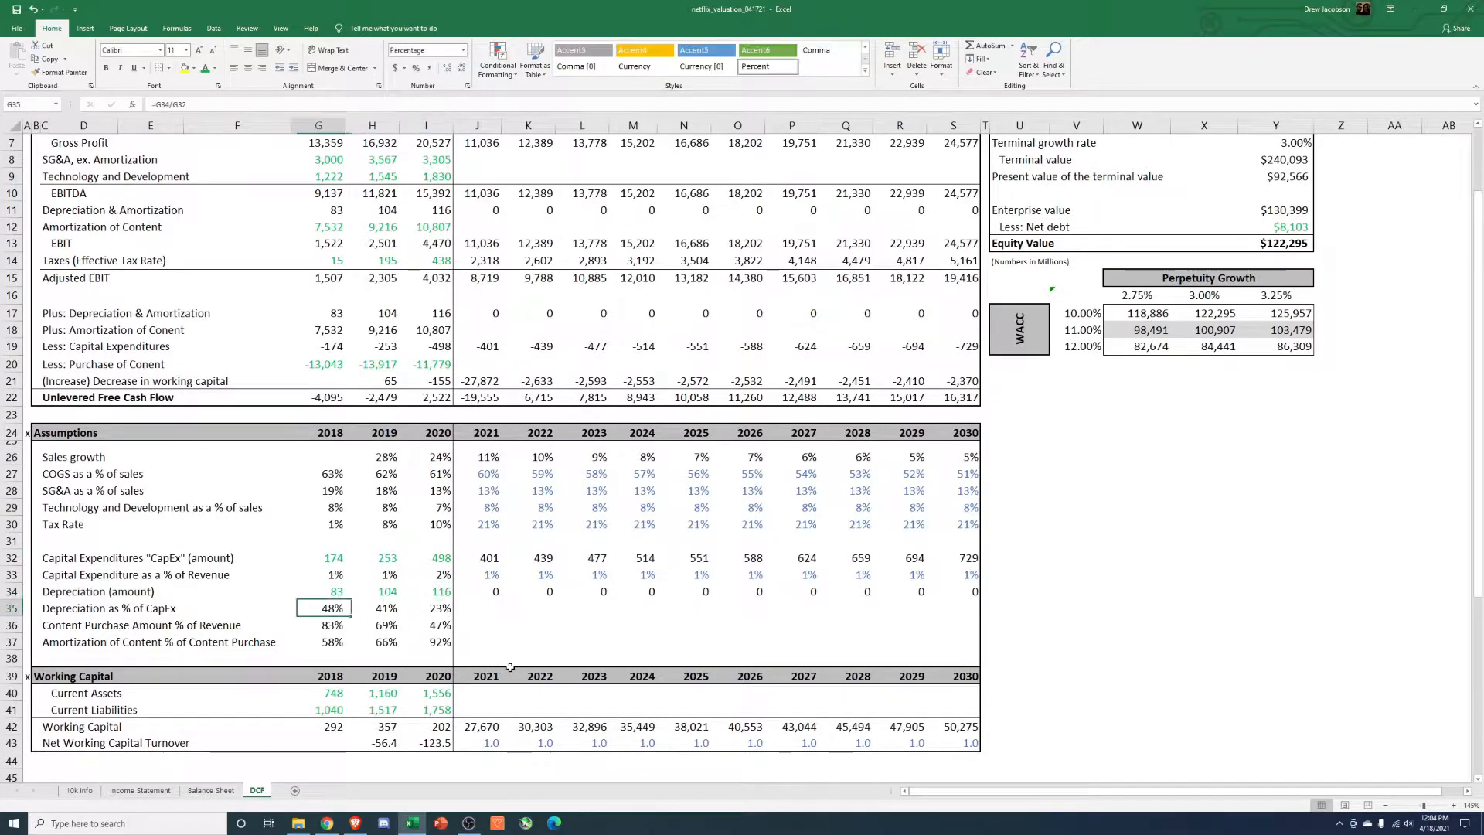
Step: Compare the 2018–2020 CapEx amounts, depreciation amounts and Depreciation as % of CapEx figures
{"action": "key", "text": "Up"}
{"action": "key", "text": "Right"}
{"action": "key", "text": "Down"}
{"action": "key", "text": "Left"}
{"action": "key", "text": "Right"}
{"action": "key", "text": "Left"}
{"action": "key", "text": "Up"}
{"action": "key", "text": "Right"}
{"action": "key", "text": "Up"}
{"action": "key", "text": "Up"}
{"action": "key", "text": "Left"}
{"action": "key", "text": "Left"}
{"action": "key", "text": "Right"}
{"action": "key", "text": "Down"}
{"action": "key", "text": "Right"}
{"action": "key", "text": "Right"}
{"action": "key", "text": "Down"}
{"action": "key", "text": "Down"}
Step: Set the 2021 Depreciation as % of CapEx to the 2020 percentage plus .05, using =I35+.05
{"action": "key", "text": "Right"}
{"action": "type", "text": "="}
{"action": "key", "text": "Left"}
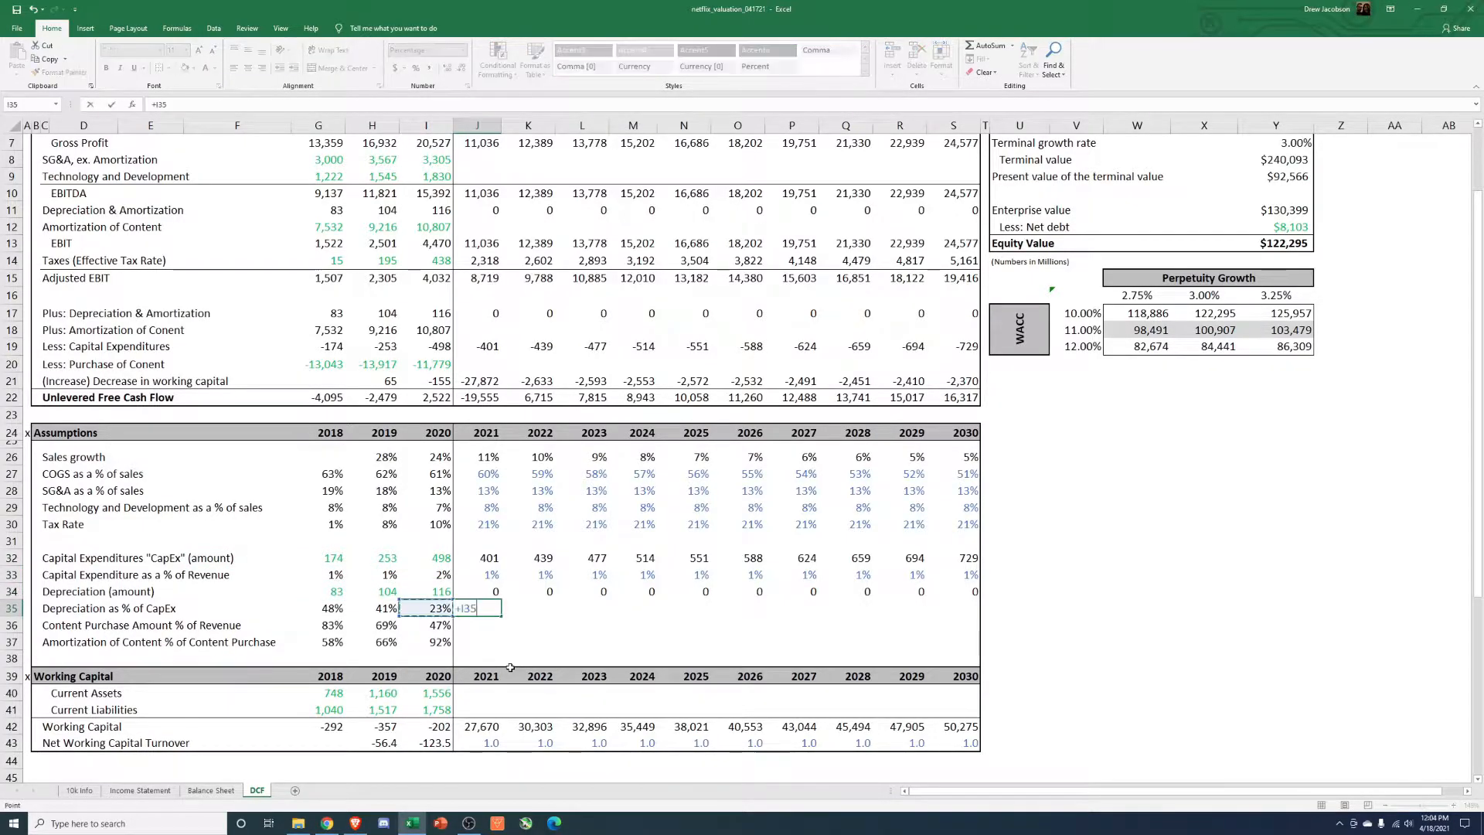
{"action": "type", "text": "+.05"}
{"action": "key", "text": "Return"}
{"action": "key", "text": "Up"}
Step: Paste only the 2021 Depreciation as % of CapEx formula into 2022 through 2025
{"action": "key", "text": "ctrl+c"}
{"action": "key", "text": "Right"}
{"action": "key", "text": "shift+Right"}
{"action": "key", "text": "shift+Right"}
{"action": "key", "text": "shift+Right"}
{"action": "key", "text": "ctrl+alt+v"}
{"action": "key", "text": "f"}
{"action": "key", "text": "Return"}
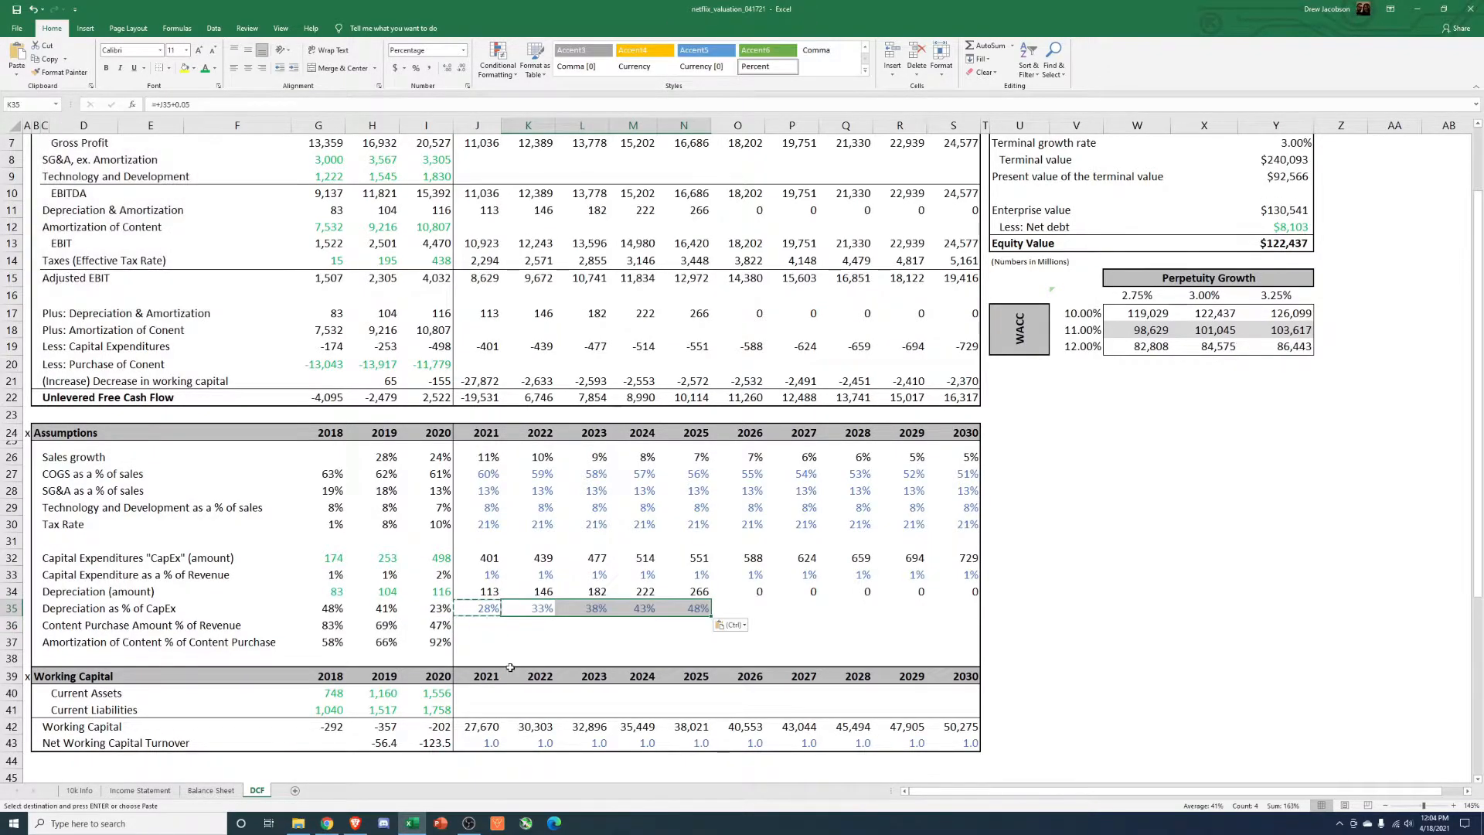
Step: Paste only the 2025 Depreciation as % of CapEx formula into 2026 through 2029
{"action": "key", "text": "Left"}
{"action": "key", "text": "Right"}
{"action": "key", "text": "Right"}
{"action": "key", "text": "Right"}
{"action": "key", "text": "Right"}
{"action": "key", "text": "ctrl+c"}
{"action": "key", "text": "Right"}
{"action": "key", "text": "shift+Right"}
{"action": "key", "text": "shift+Right"}
{"action": "key", "text": "shift+Right"}
{"action": "key", "text": "ctrl+alt+v"}
{"action": "key", "text": "f"}
{"action": "key", "text": "Return"}
Step: Paste only the same Depreciation as % of CapEx formula into 2030 and return to the 2021 column
{"action": "key", "text": "Right"}
{"action": "key", "text": "Right"}
{"action": "key", "text": "Right"}
{"action": "key", "text": "Right"}
{"action": "key", "text": "ctrl+alt+v"}
{"action": "key", "text": "f"}
{"action": "key", "text": "Return"}
{"action": "key", "text": "Escape"}
{"action": "key", "text": "Left"}
{"action": "key", "text": "Left"}
{"action": "key", "text": "Left"}
{"action": "key", "text": "Left"}
{"action": "key", "text": "Left"}
{"action": "key", "text": "Left"}
{"action": "key", "text": "Left"}
{"action": "key", "text": "Left"}
{"action": "key", "text": "Left"}
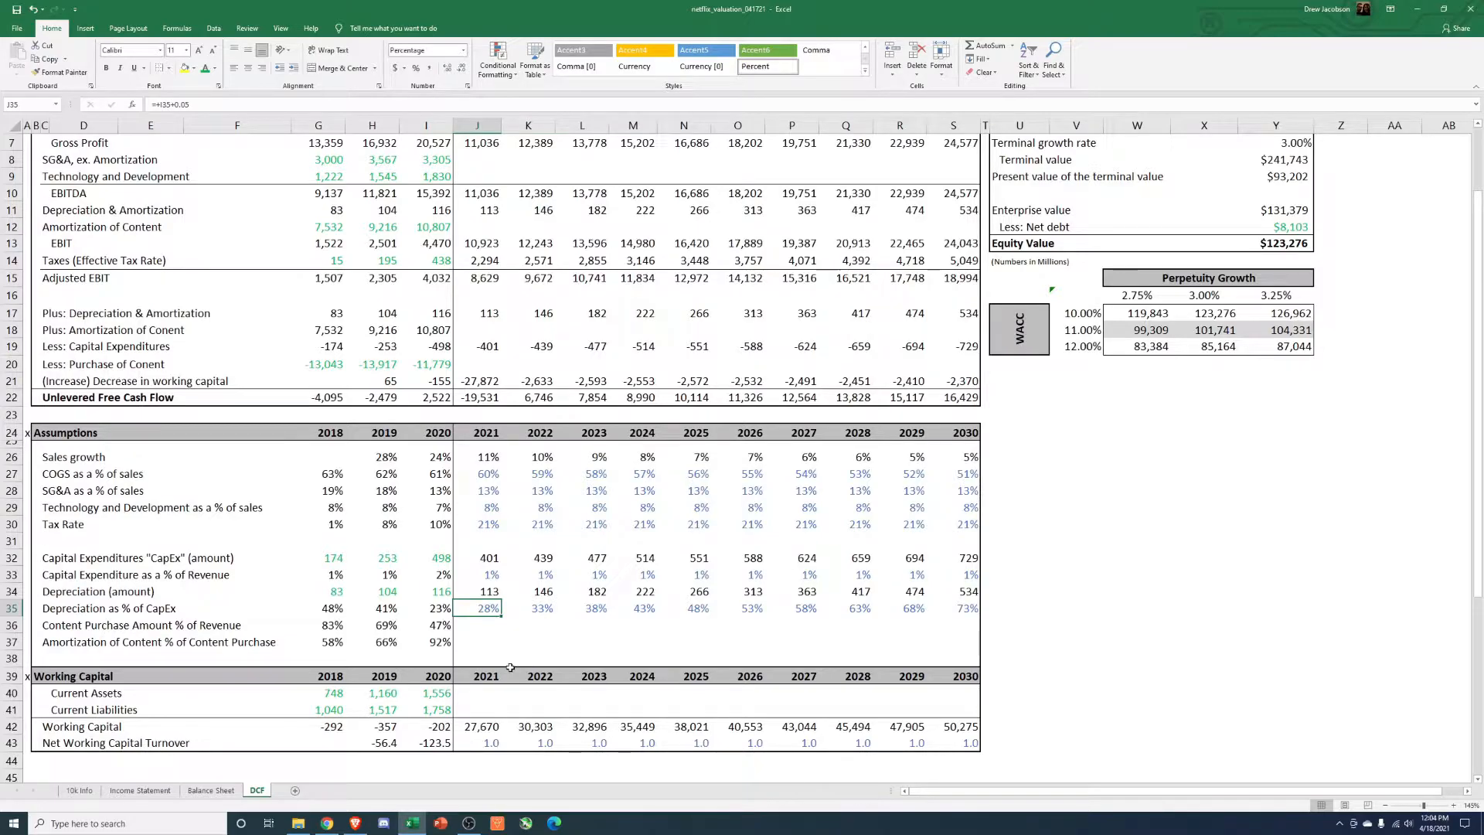
Step: Examine the 2018–2020 Content Purchase Amount % of Revenue figures in the assumptions
{"action": "key", "text": "Down"}
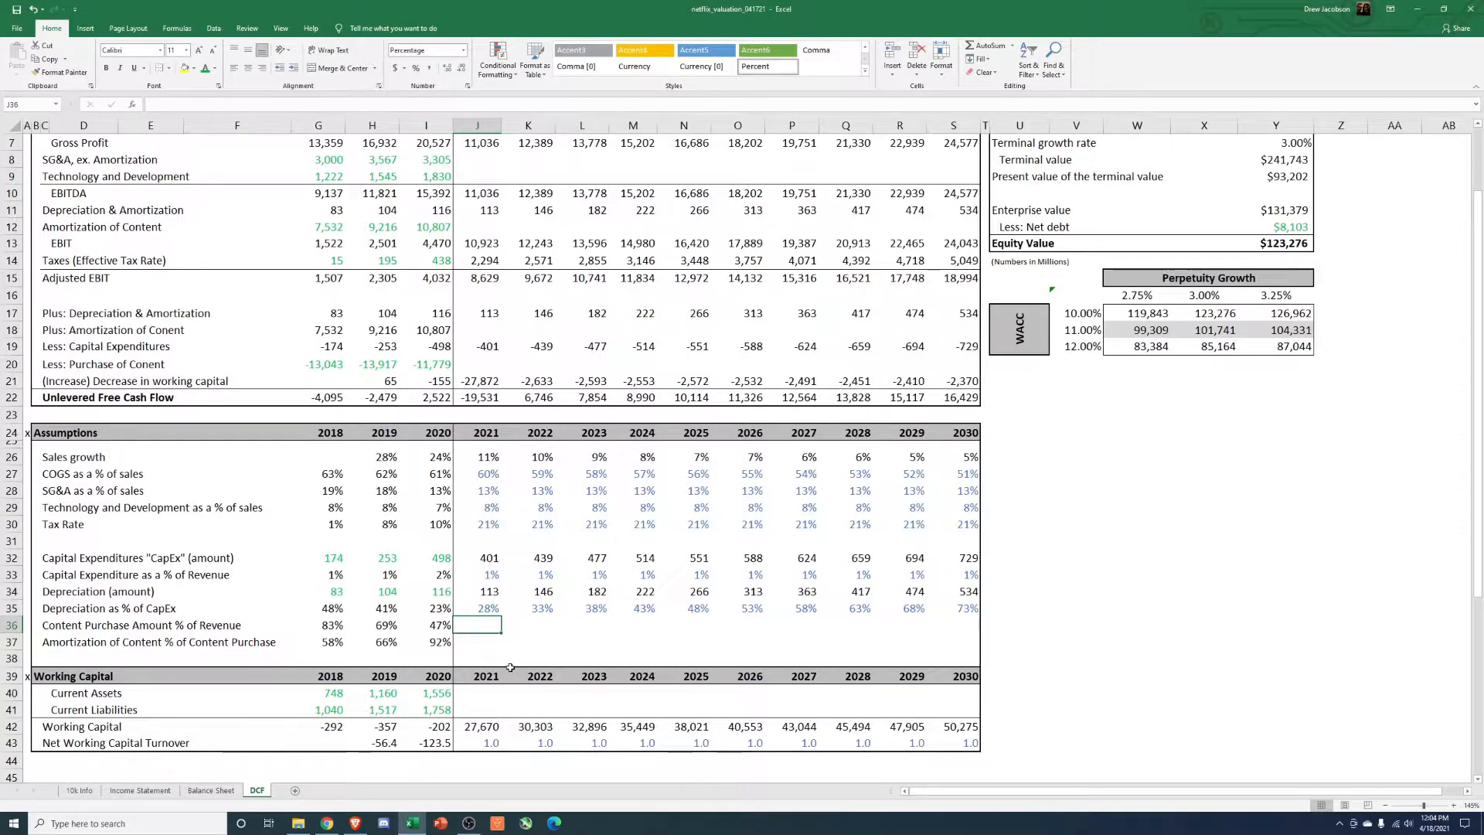
{"action": "key", "text": "Left"}
{"action": "key", "text": "Left"}
{"action": "key", "text": "Left"}
{"action": "key", "text": "shift+Right"}
{"action": "key", "text": "shift+Right"}
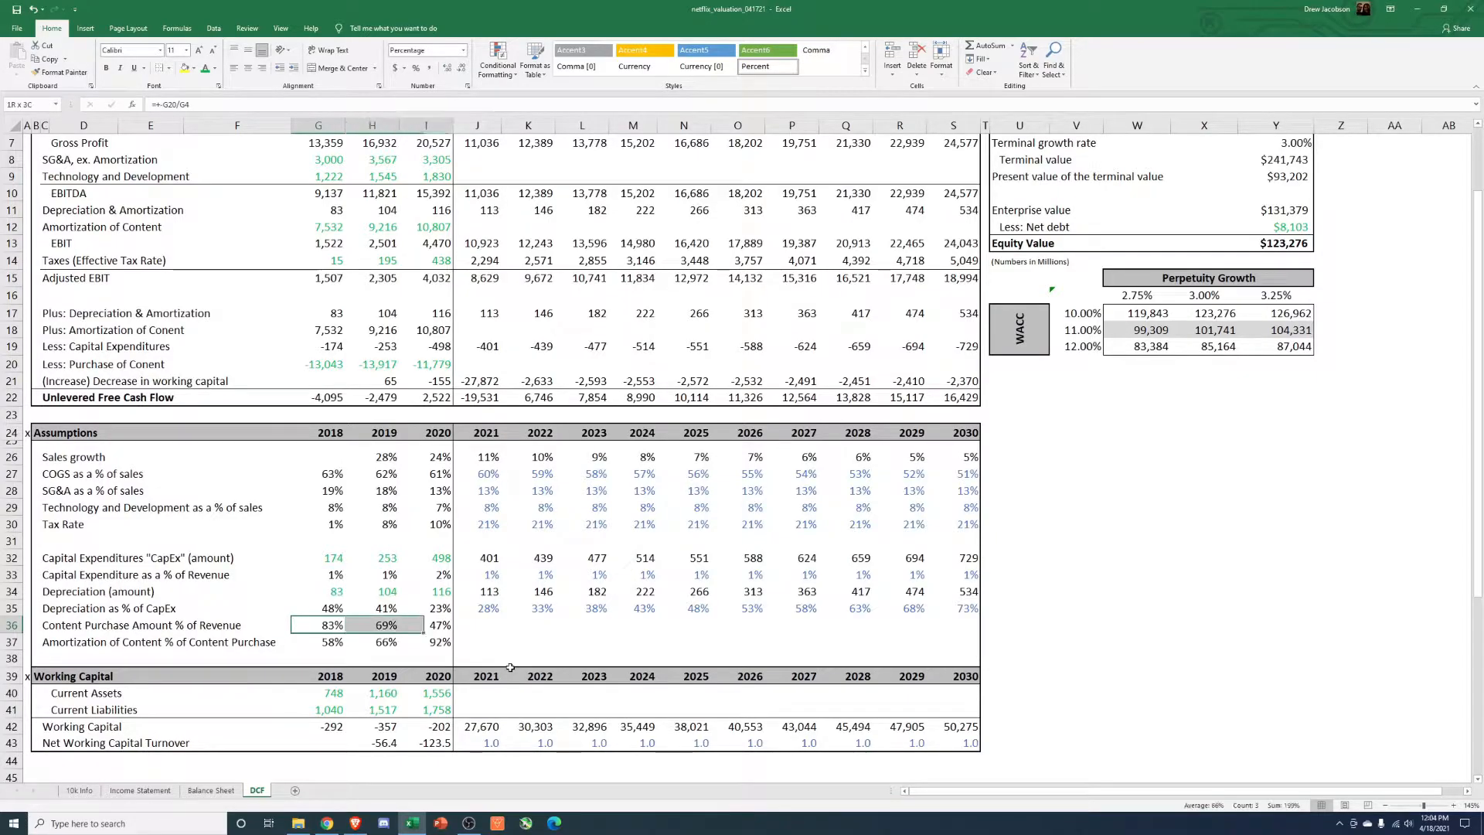
{"action": "scroll", "coordinate": [510, 668], "scroll_direction": "down", "scroll_amount": 3}
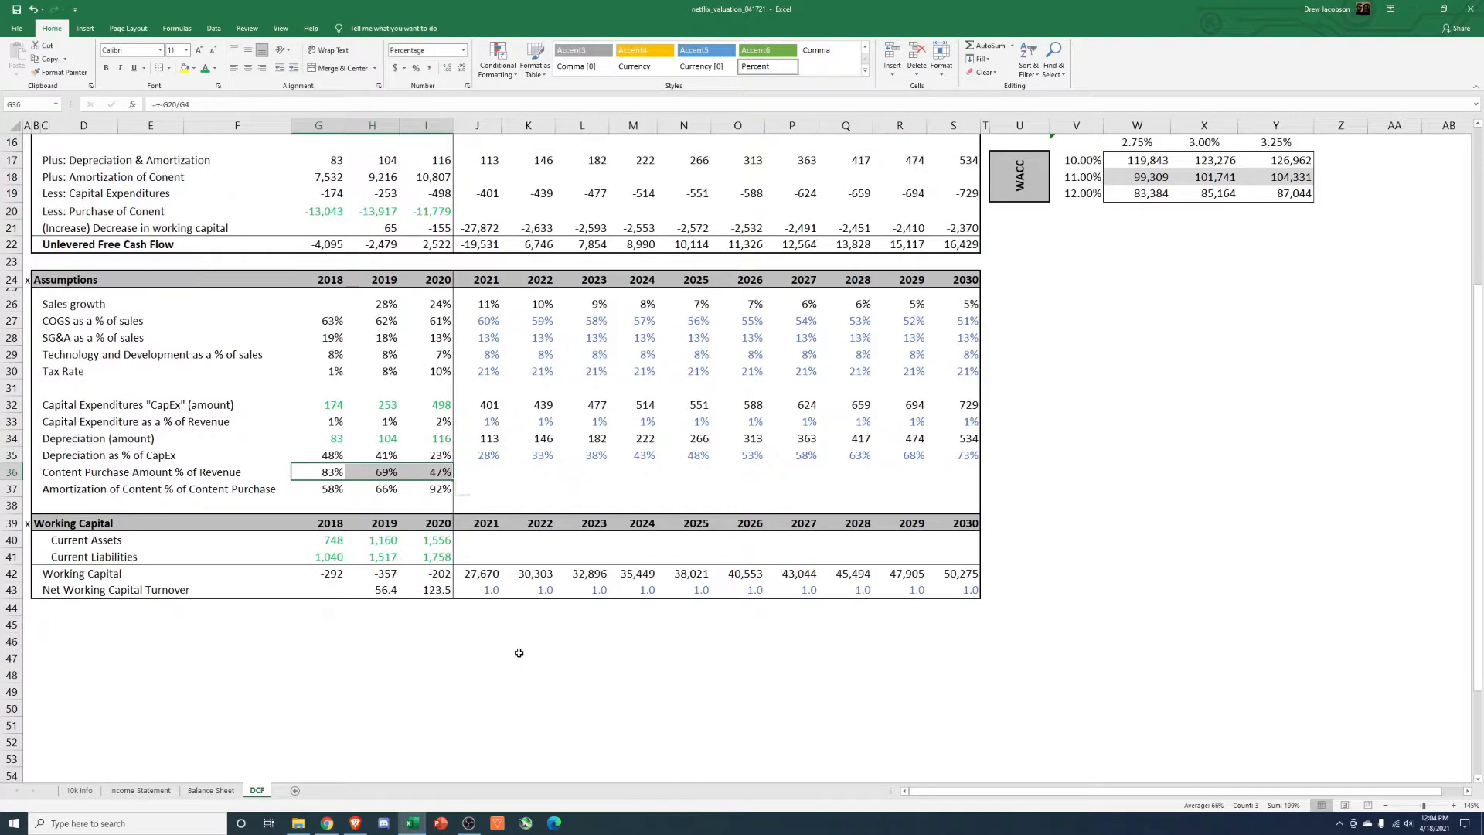
{"action": "scroll", "coordinate": [524, 603], "scroll_direction": "up", "scroll_amount": 1}
{"action": "scroll", "coordinate": [524, 603], "scroll_direction": "up", "scroll_amount": 1}
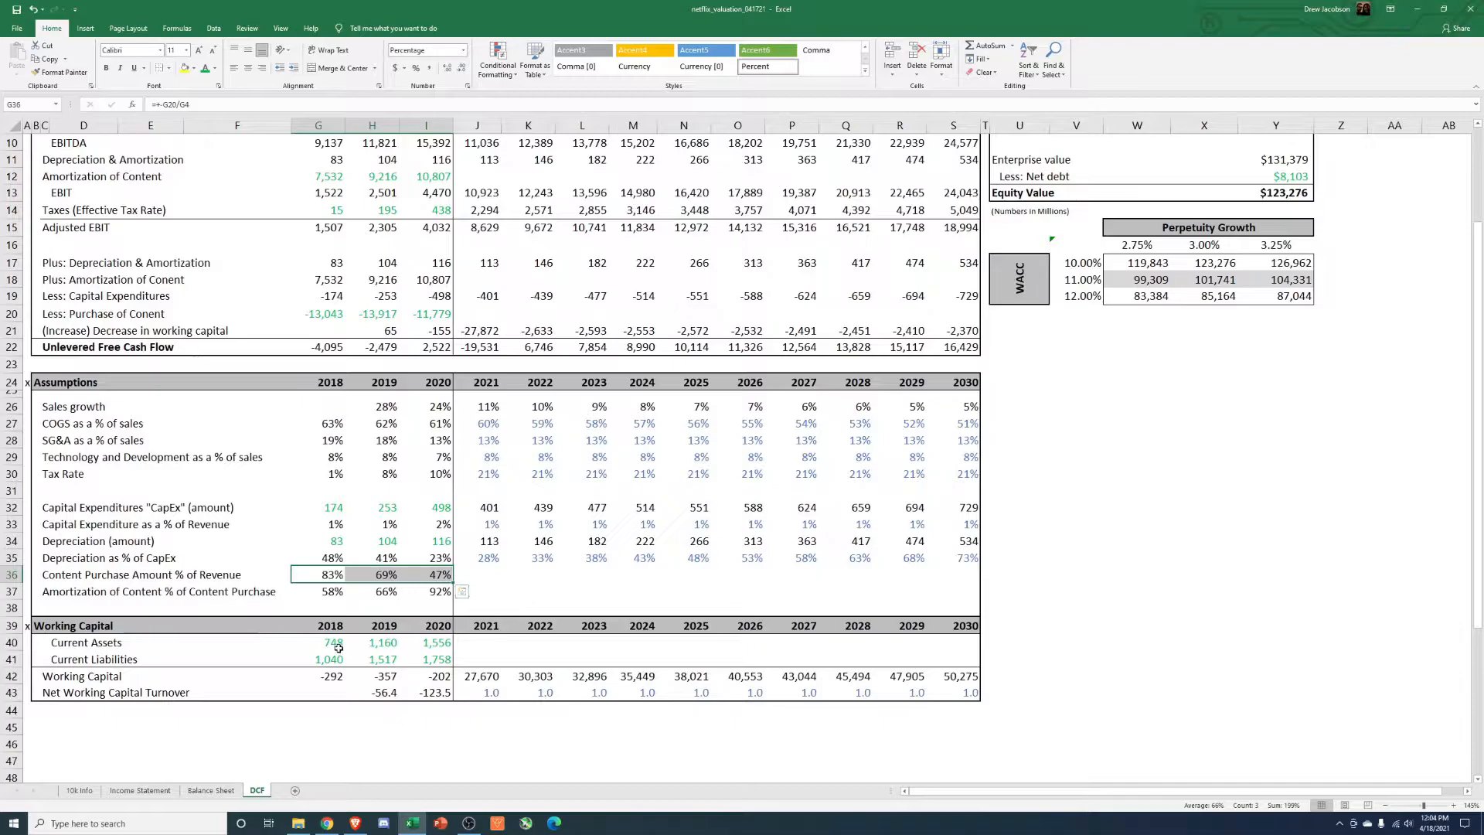
{"action": "left_click_drag", "start_coordinate": [49, 576], "coordinate": [436, 575]}
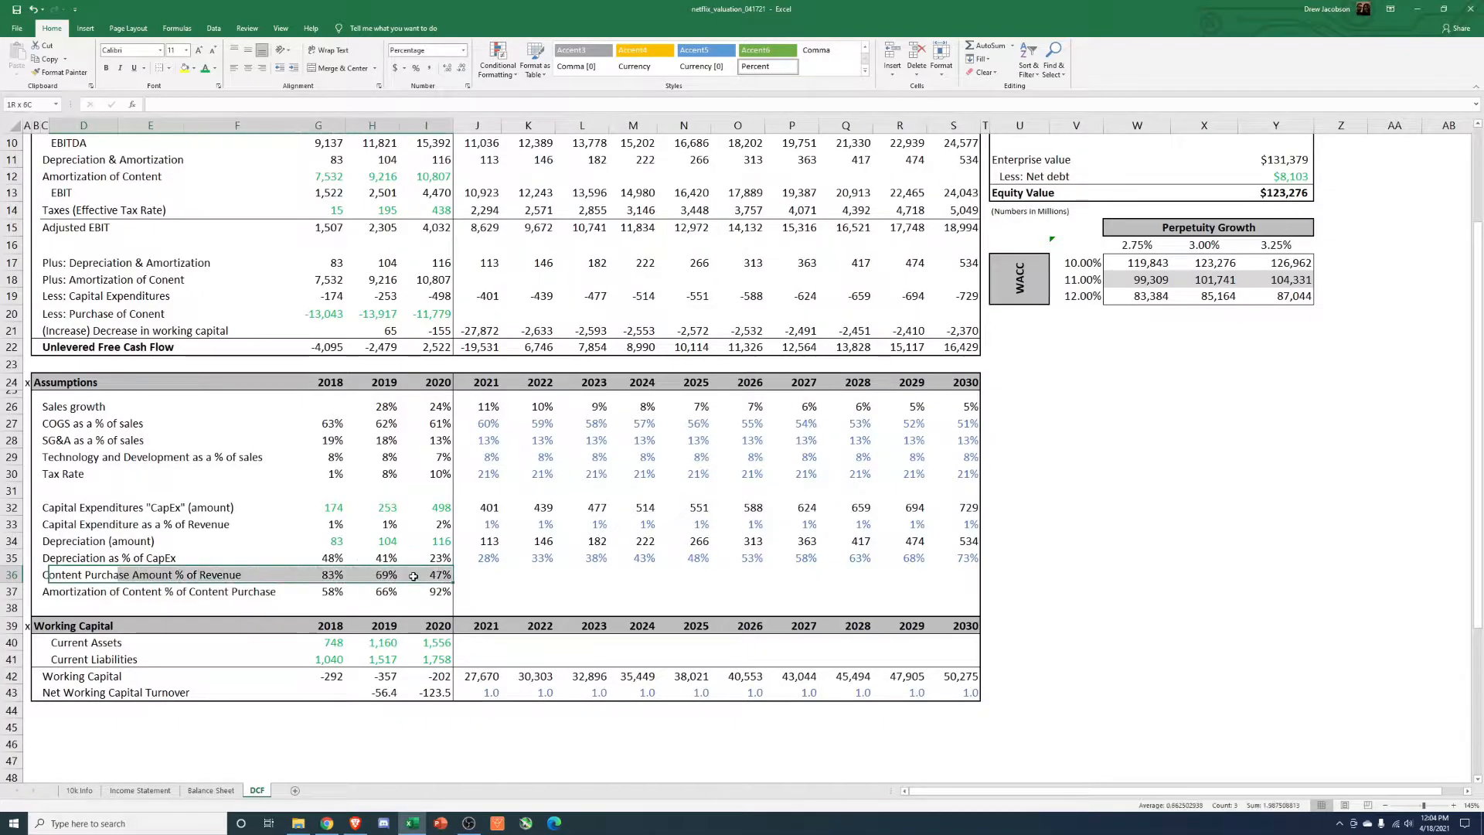
{"action": "left_click_drag", "start_coordinate": [324, 572], "coordinate": [430, 573]}
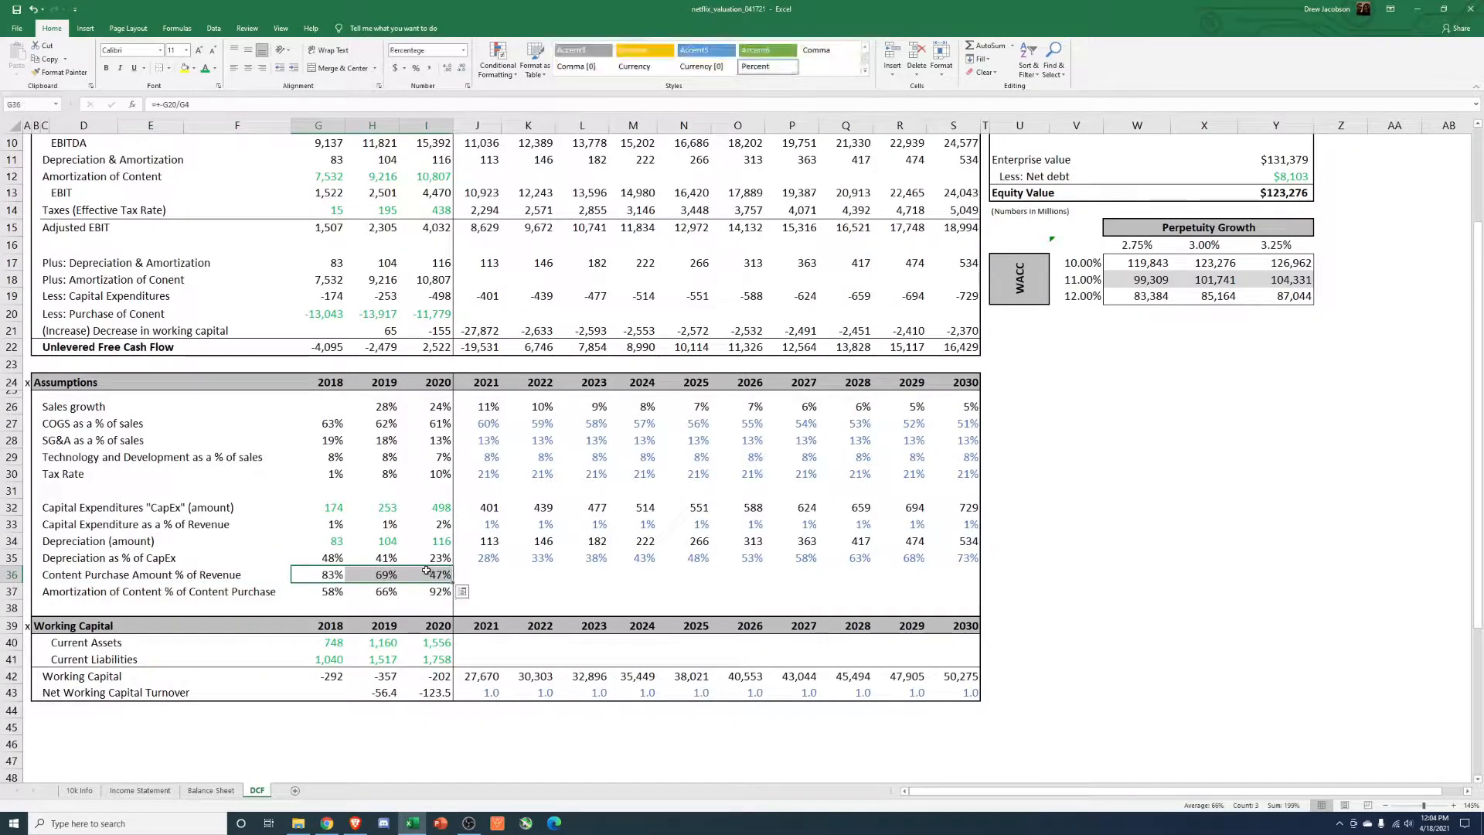
Step: Review the 2018–2020 Less: Purchase of Conent amounts above the Unlevered Free Cash Flow row
{"action": "scroll", "coordinate": [370, 571], "scroll_direction": "up", "scroll_amount": 3}
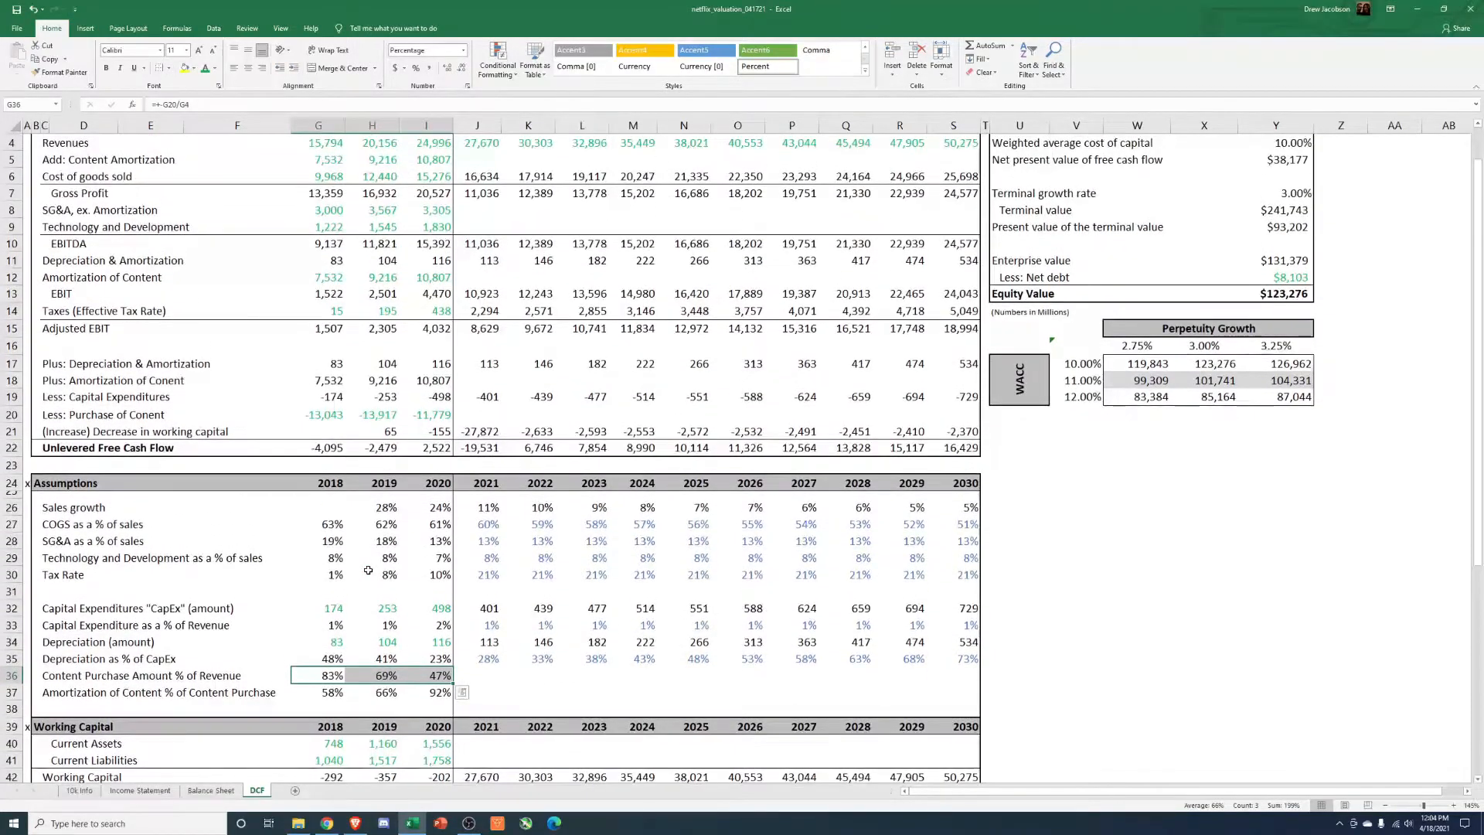
{"action": "left_click_drag", "start_coordinate": [331, 446], "coordinate": [433, 447]}
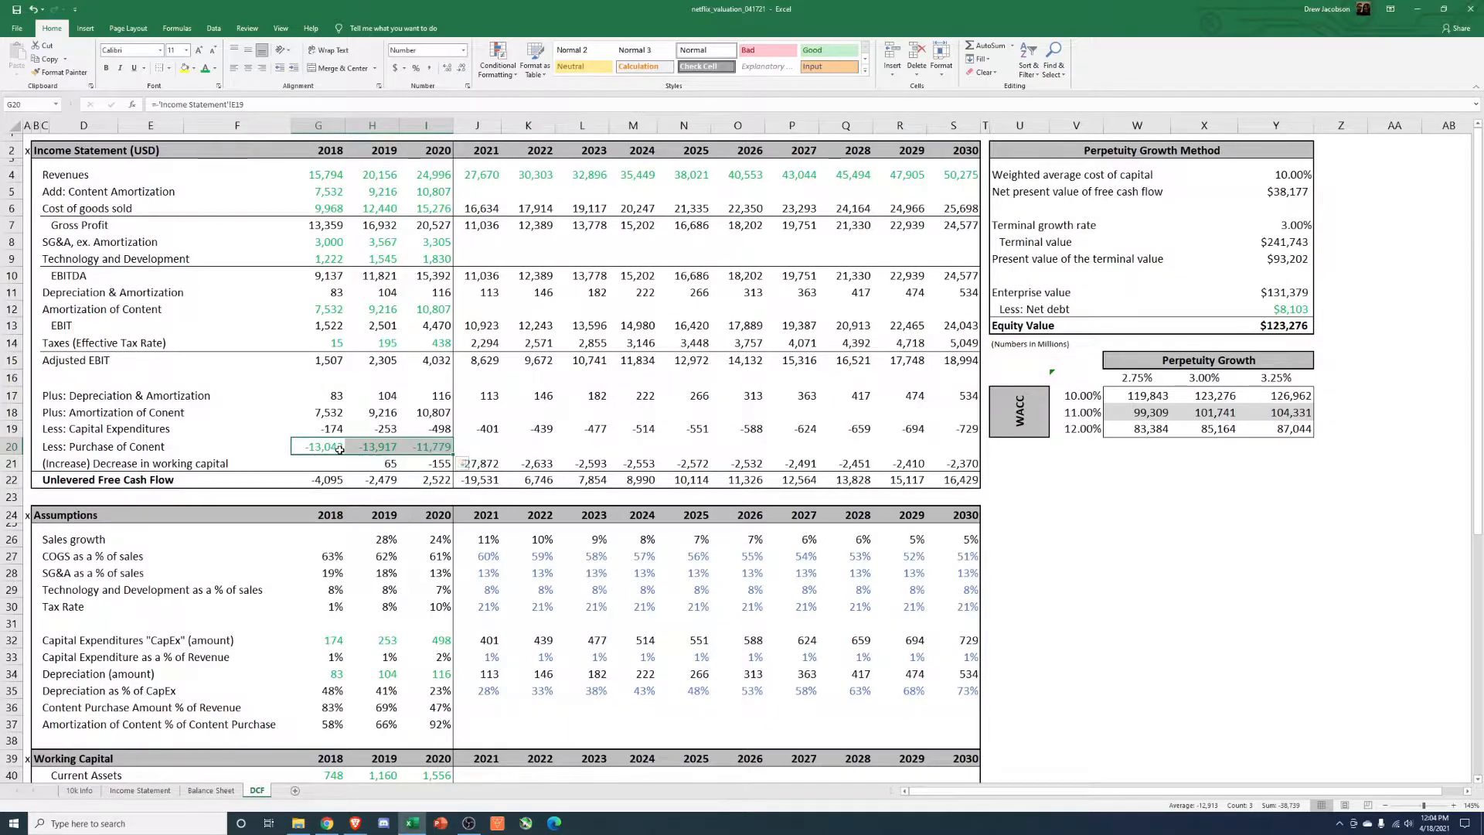
{"action": "left_click_drag", "start_coordinate": [378, 447], "coordinate": [418, 447]}
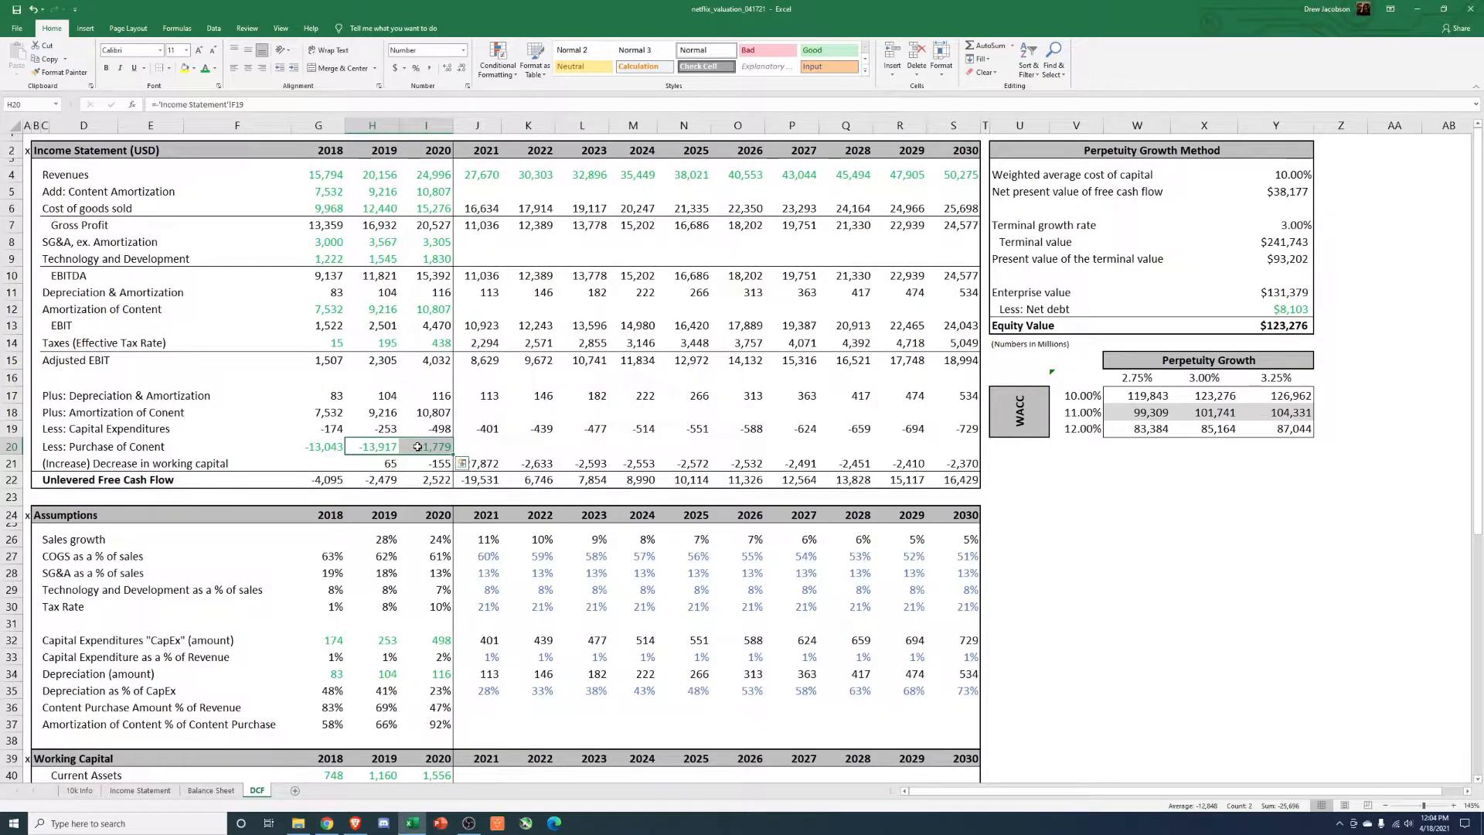
{"action": "left_click", "coordinate": [476, 445]}
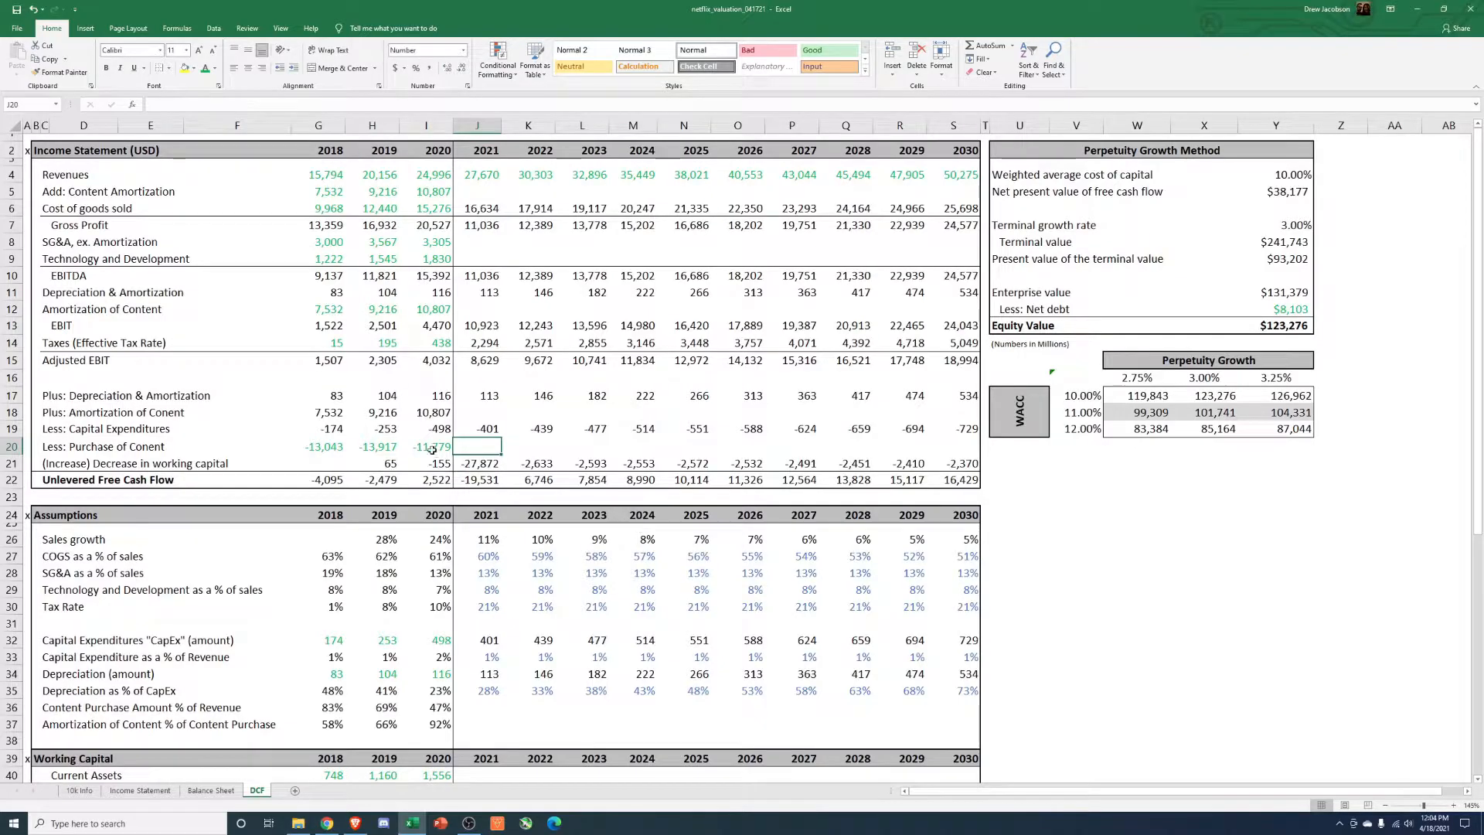
{"action": "left_click_drag", "start_coordinate": [317, 446], "coordinate": [433, 447]}
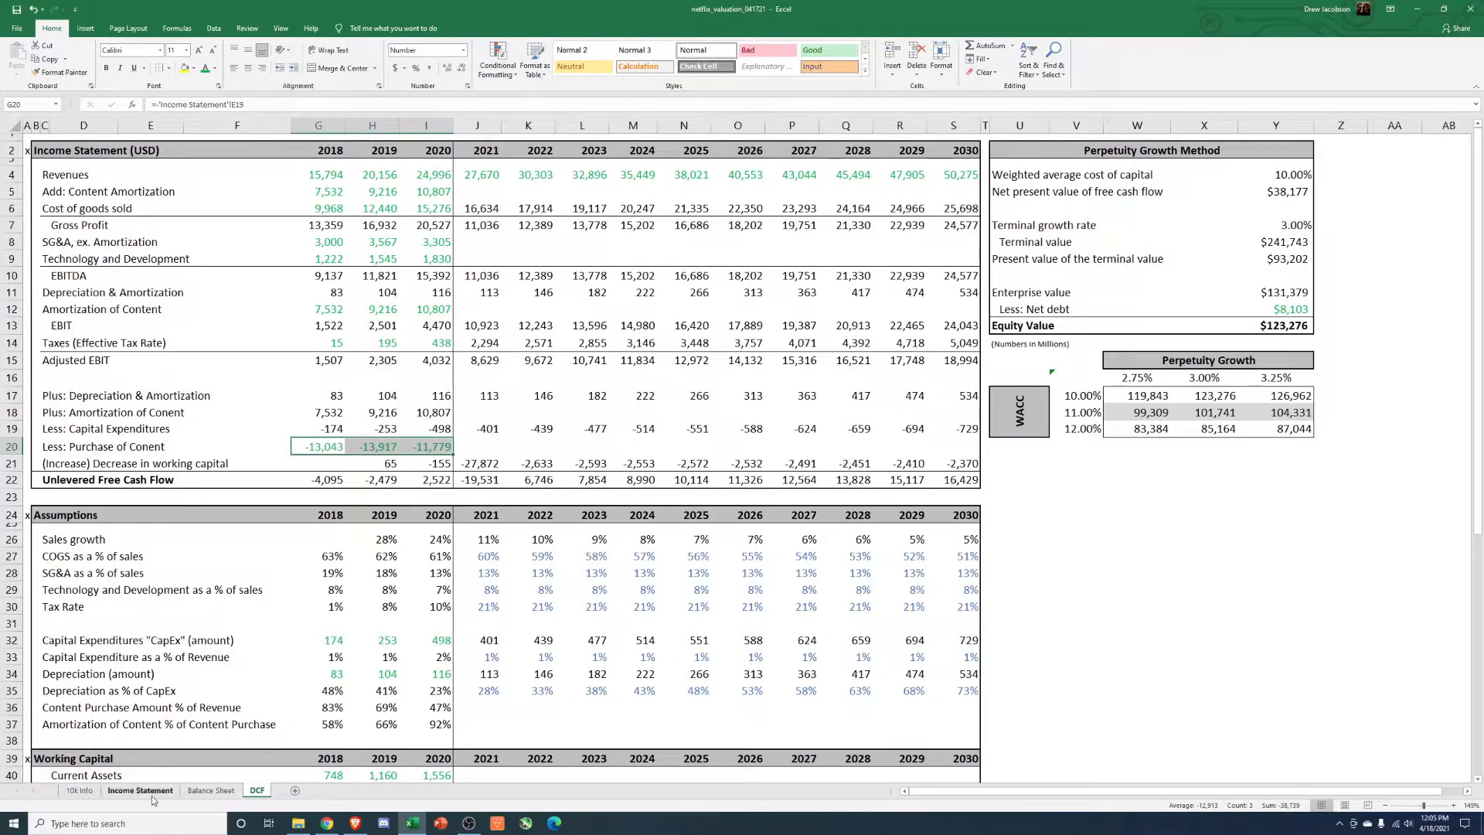
Step: Examine the 2016–2020 Additions to Content Assets figures on the Income Statement sheet
{"action": "left_click", "coordinate": [140, 790]}
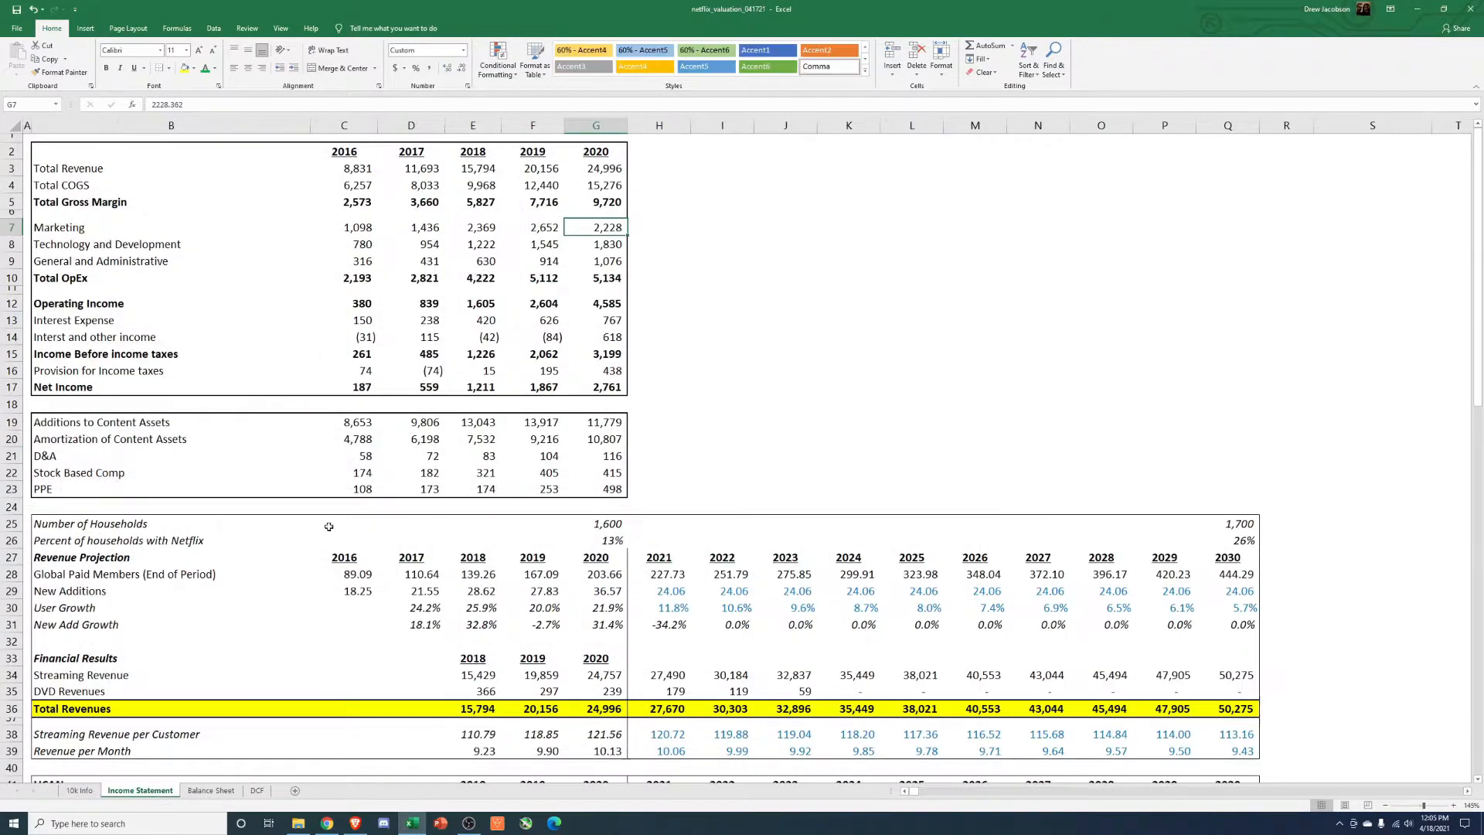
{"action": "left_click", "coordinate": [354, 425]}
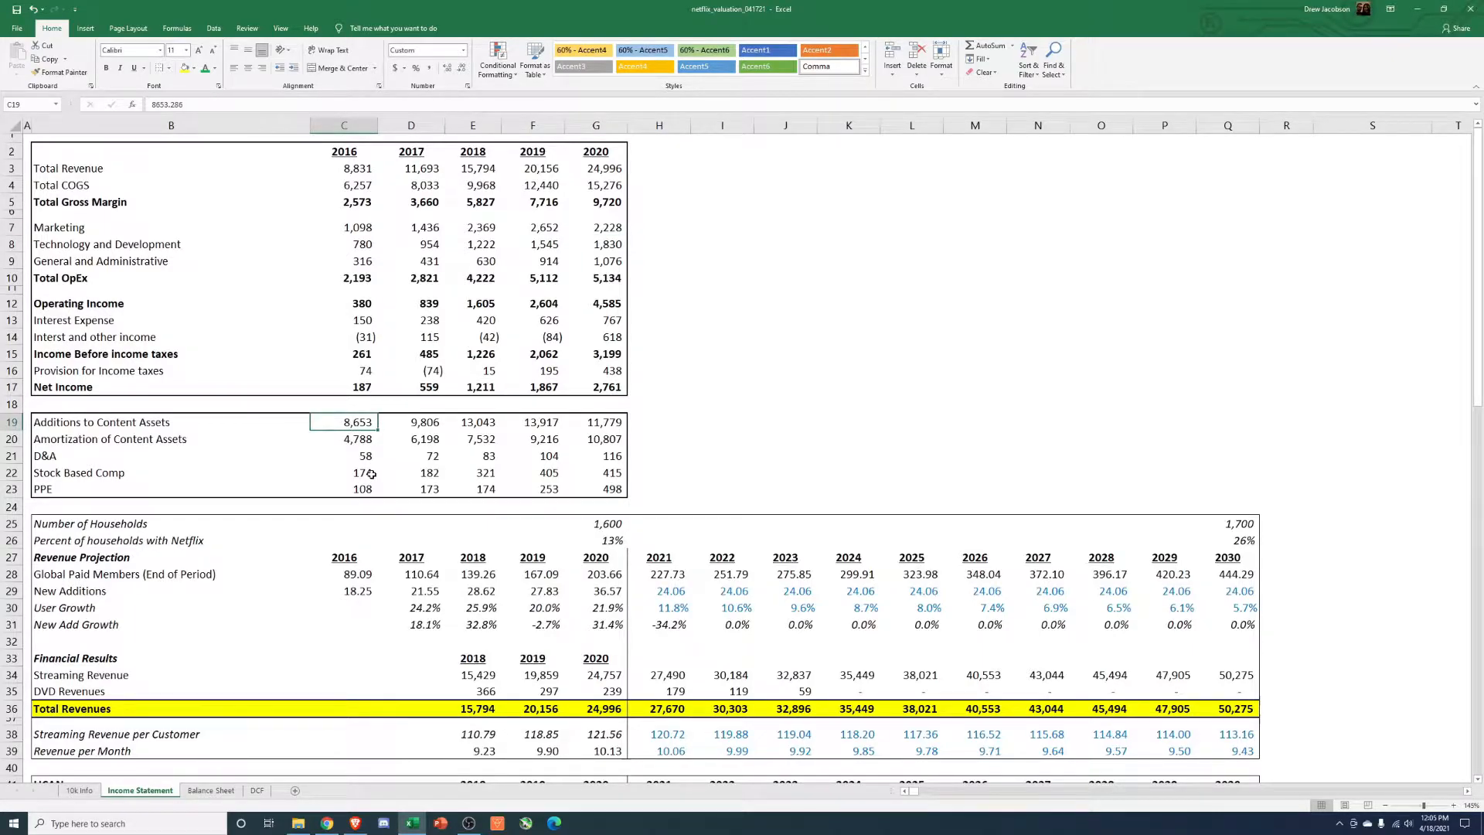
{"action": "left_click", "coordinate": [417, 424]}
{"action": "left_click", "coordinate": [481, 422]}
{"action": "left_click", "coordinate": [549, 424]}
{"action": "left_click", "coordinate": [593, 421]}
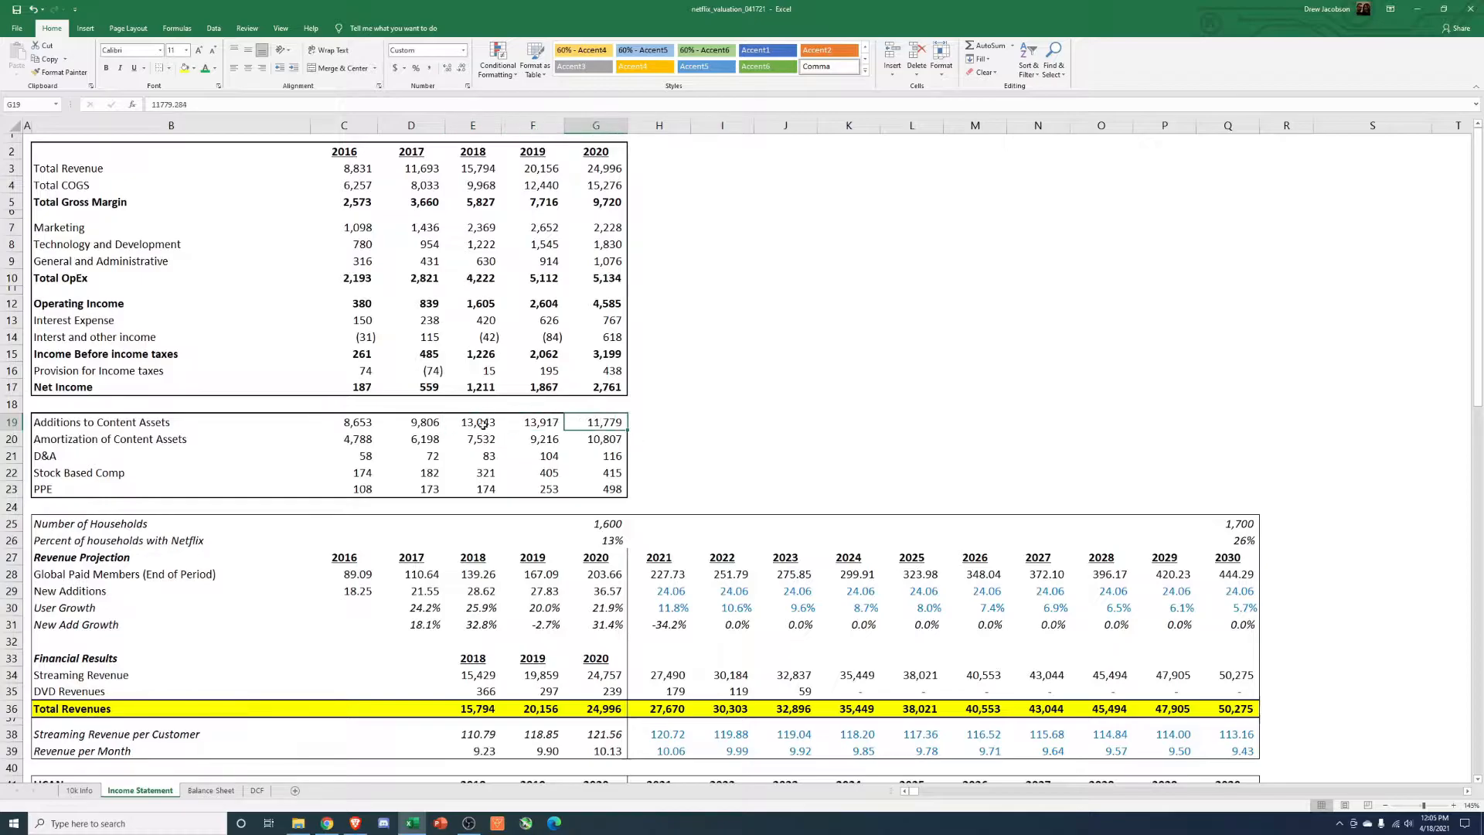
{"action": "left_click_drag", "start_coordinate": [373, 424], "coordinate": [587, 422]}
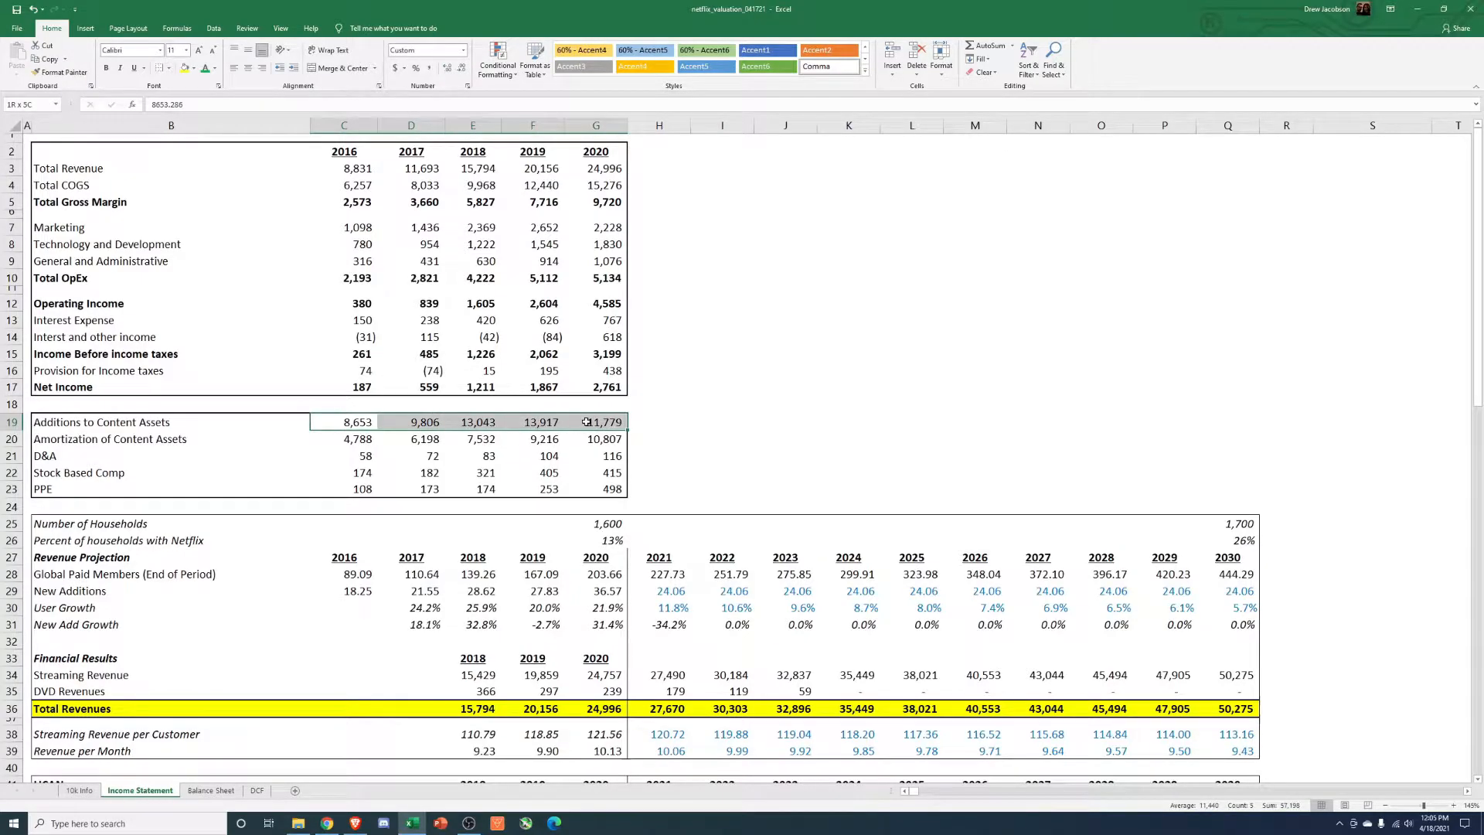
{"action": "left_click", "coordinate": [368, 452]}
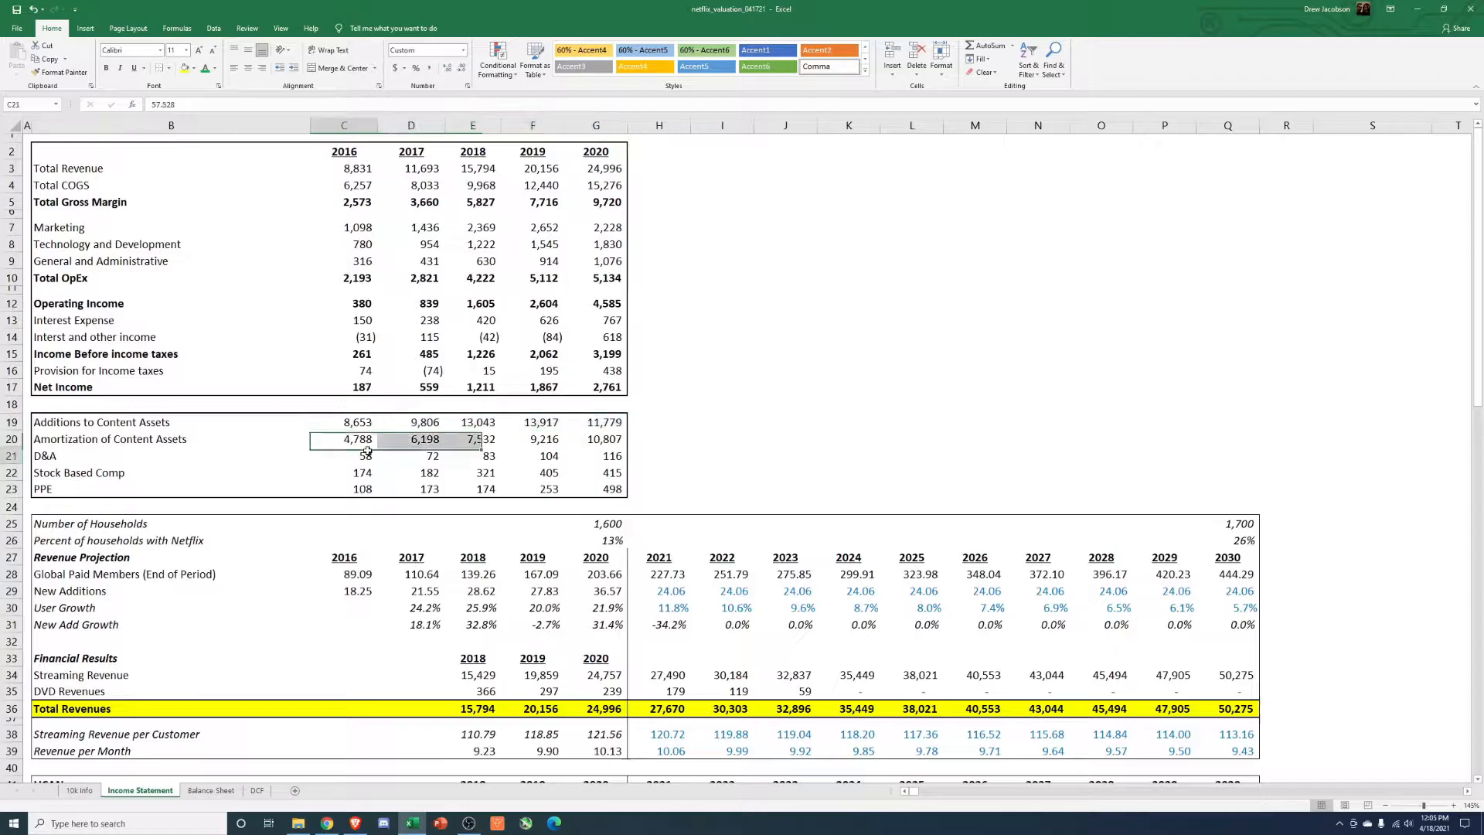
{"action": "left_click_drag", "start_coordinate": [438, 423], "coordinate": [608, 422]}
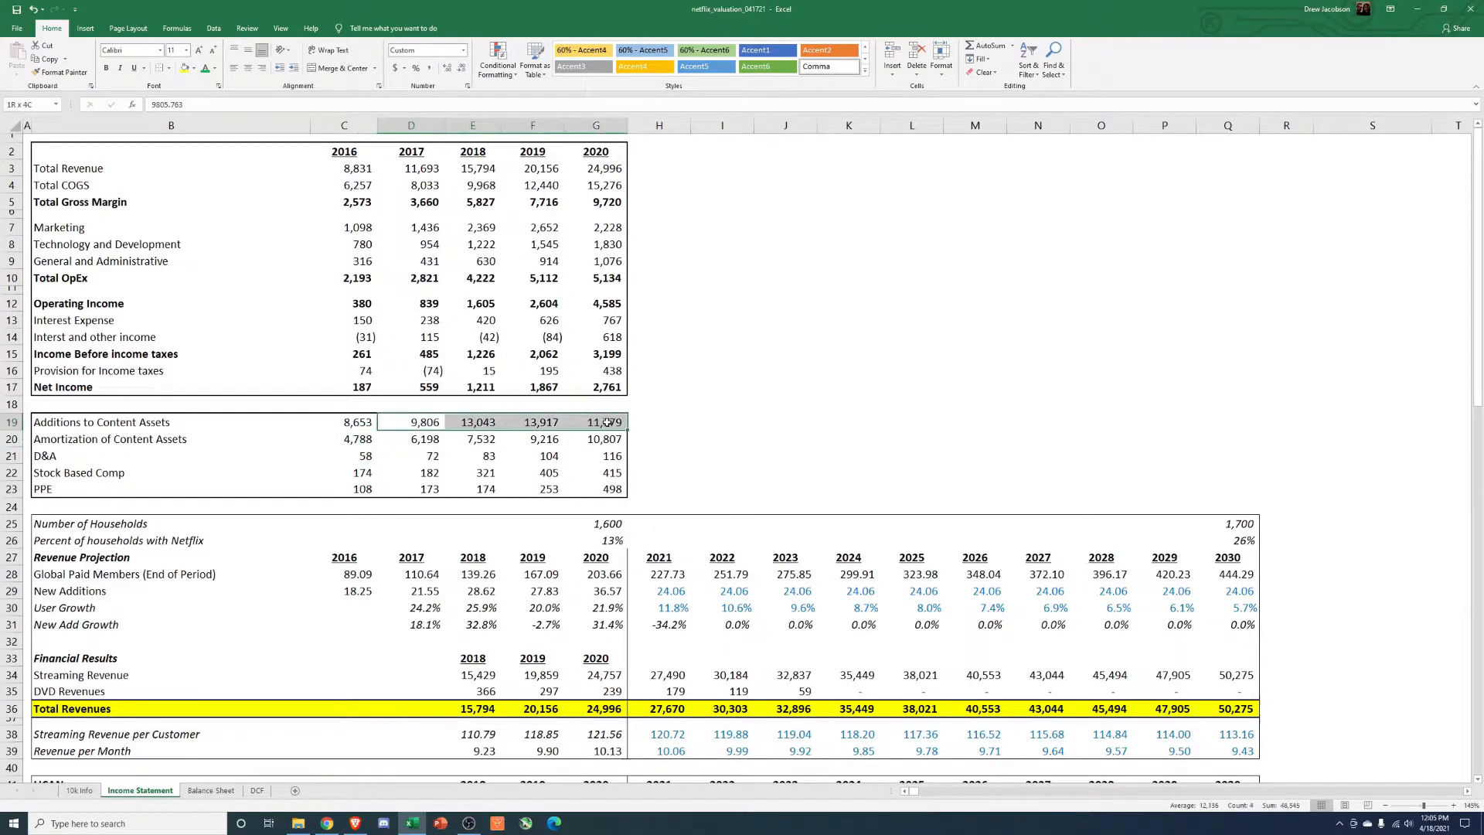
{"action": "left_click", "coordinate": [419, 420]}
{"action": "left_click_drag", "start_coordinate": [590, 425], "coordinate": [372, 429]}
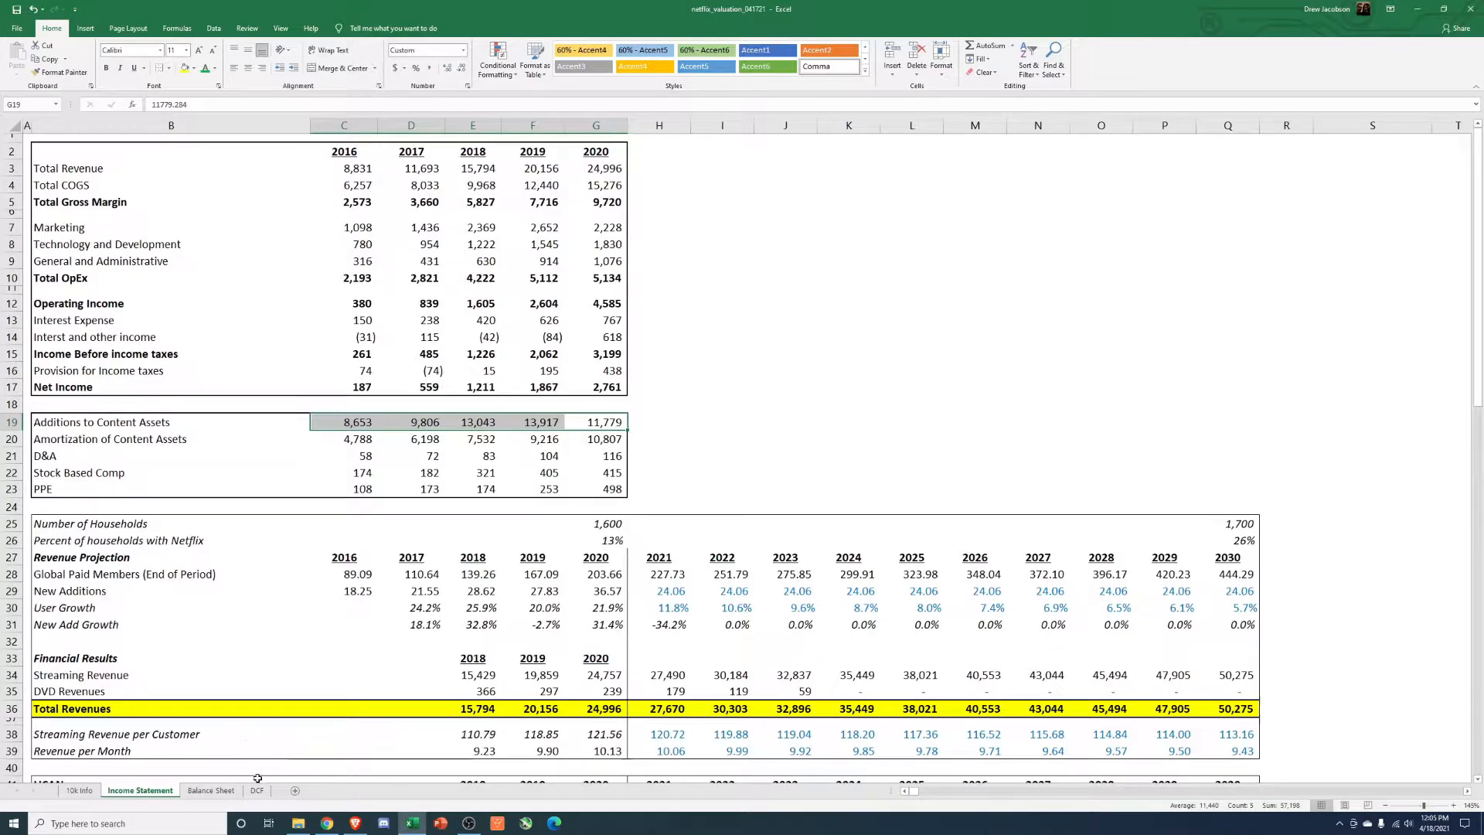
Step: Enter -12000 as the 2021 Less: Purchase of Conent amount on the DCF sheet
{"action": "left_click", "coordinate": [258, 790]}
{"action": "left_click", "coordinate": [476, 446]}
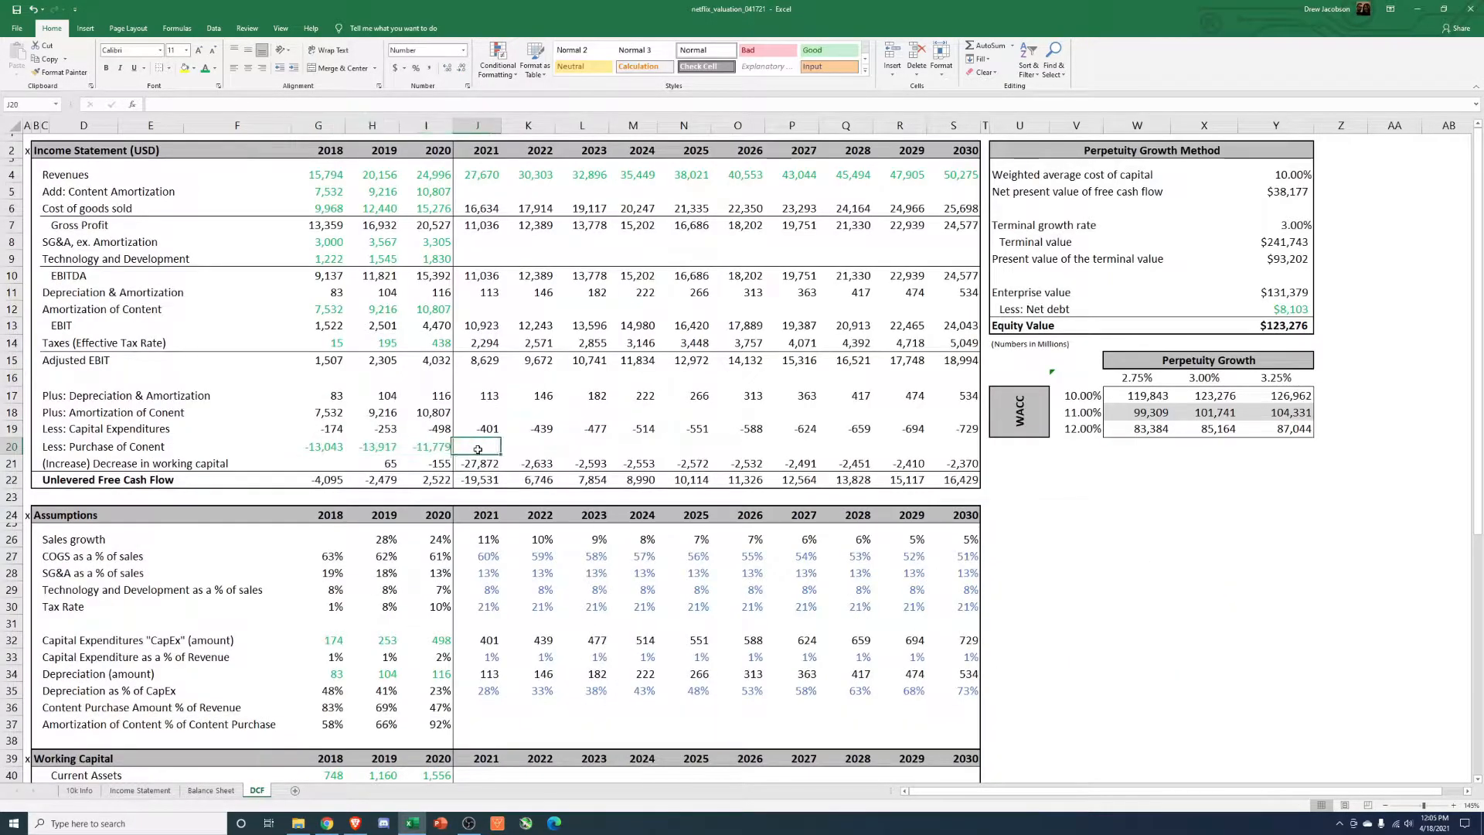
{"action": "type", "text": "-1200"}
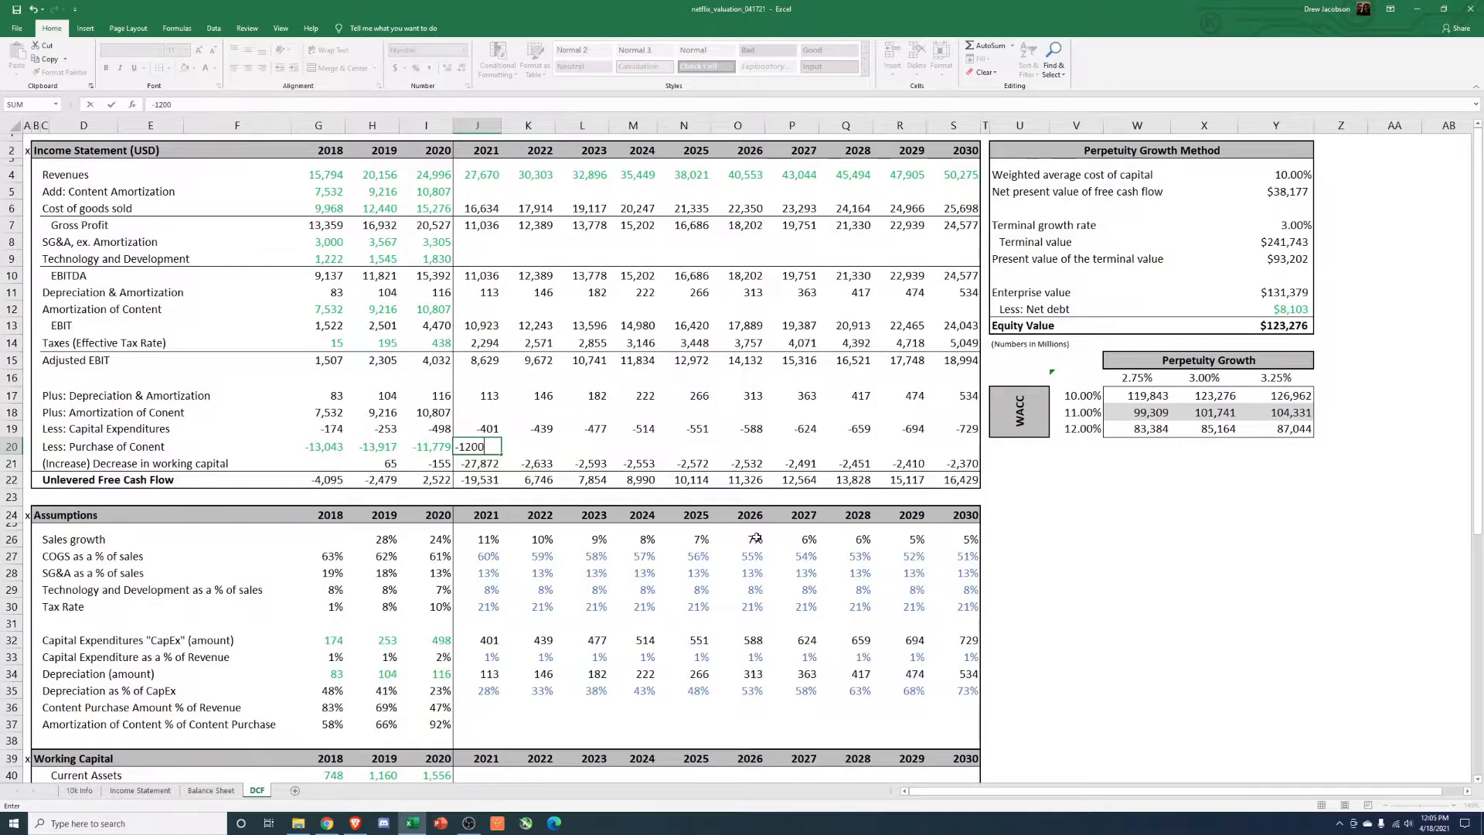
{"action": "type", "text": "0"}
{"action": "key", "text": "ctrl+Return"}
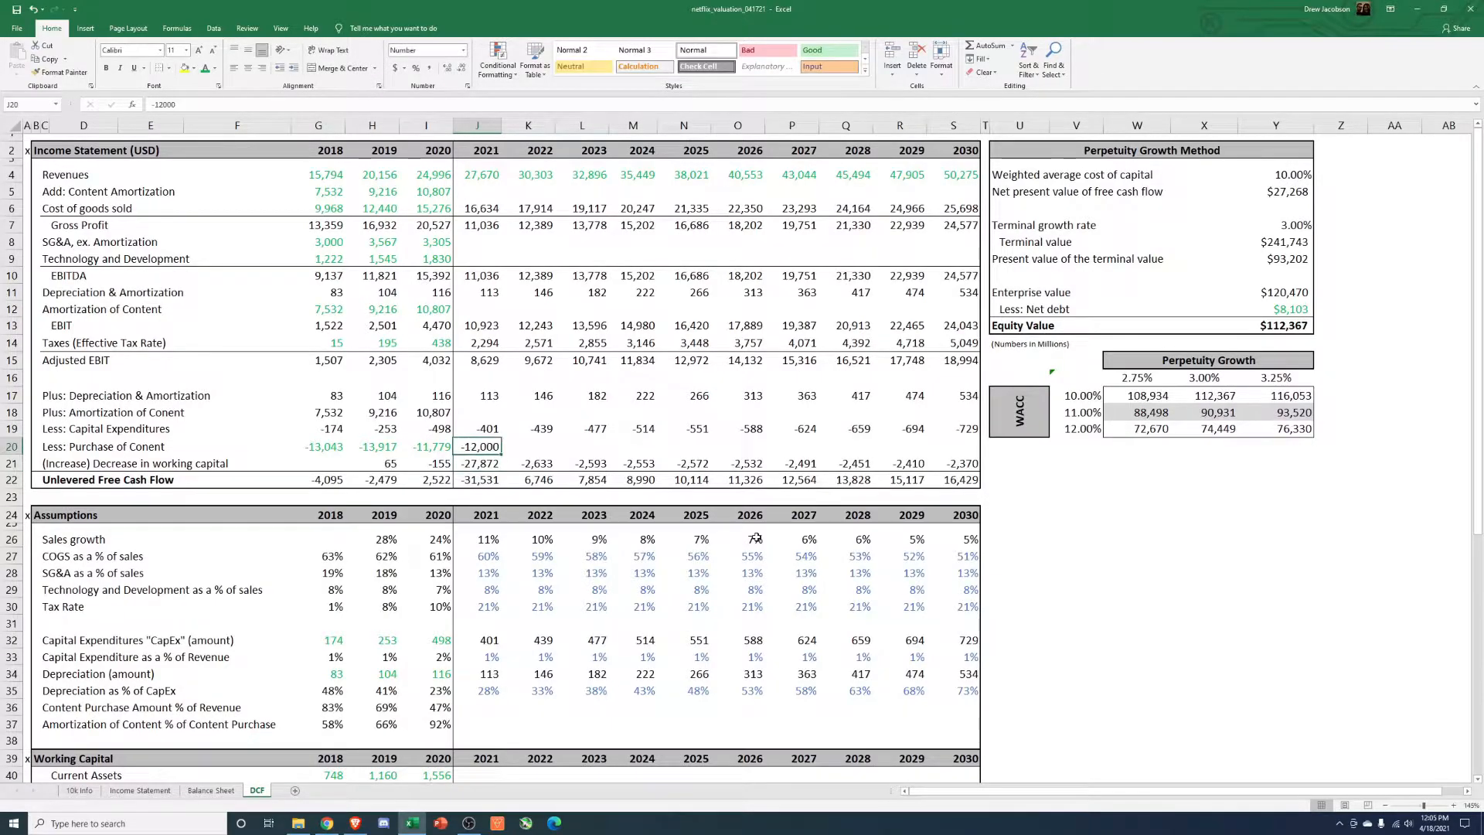
Step: Give the 2021 Less: Purchase of Conent value a blue font colour
{"action": "left_click", "coordinate": [216, 70]}
{"action": "left_click", "coordinate": [246, 110]}
{"action": "key", "text": "Right"}
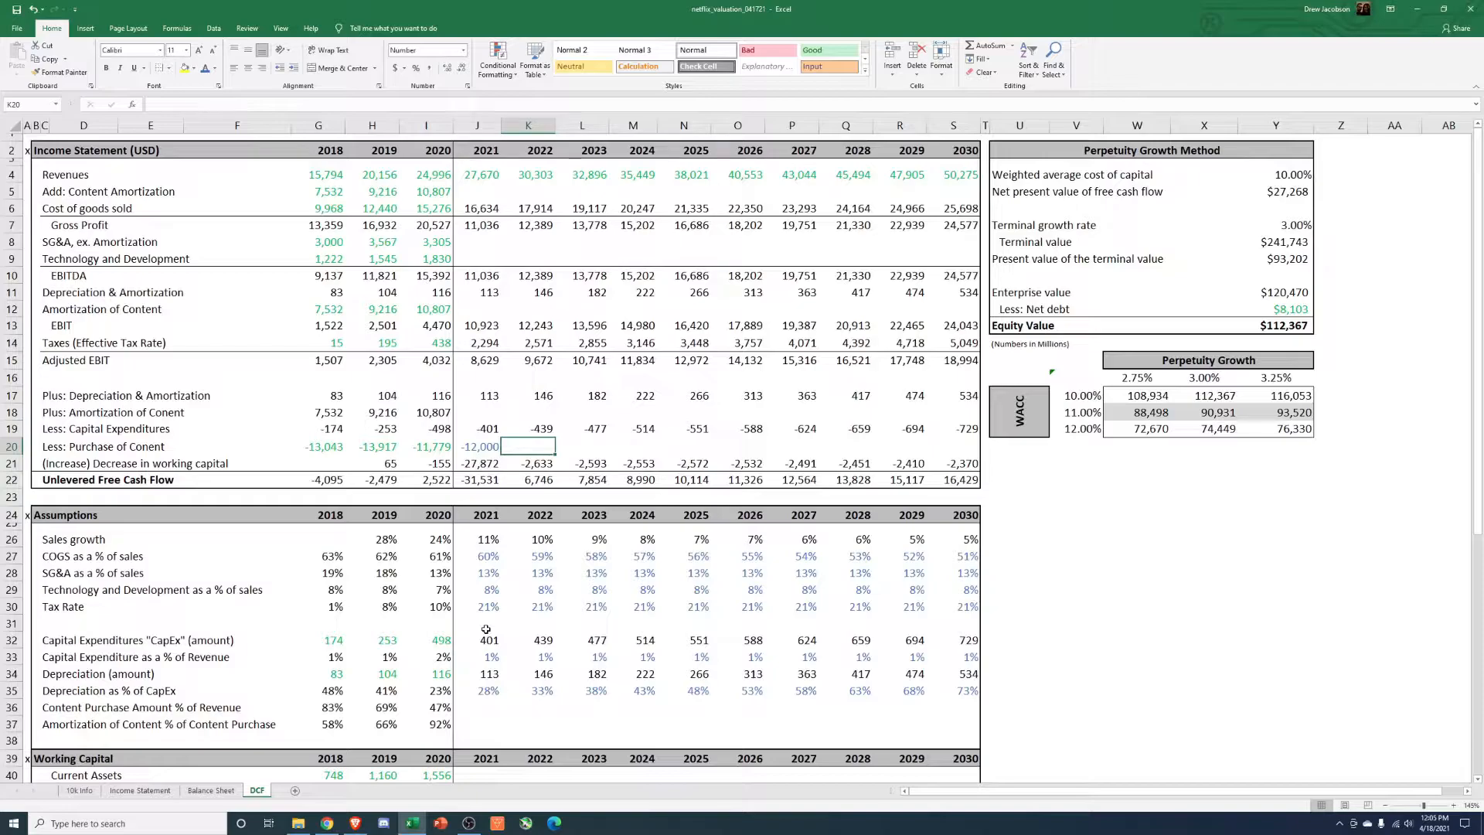
{"action": "type", "text": "+"}
{"action": "key", "text": "Left"}
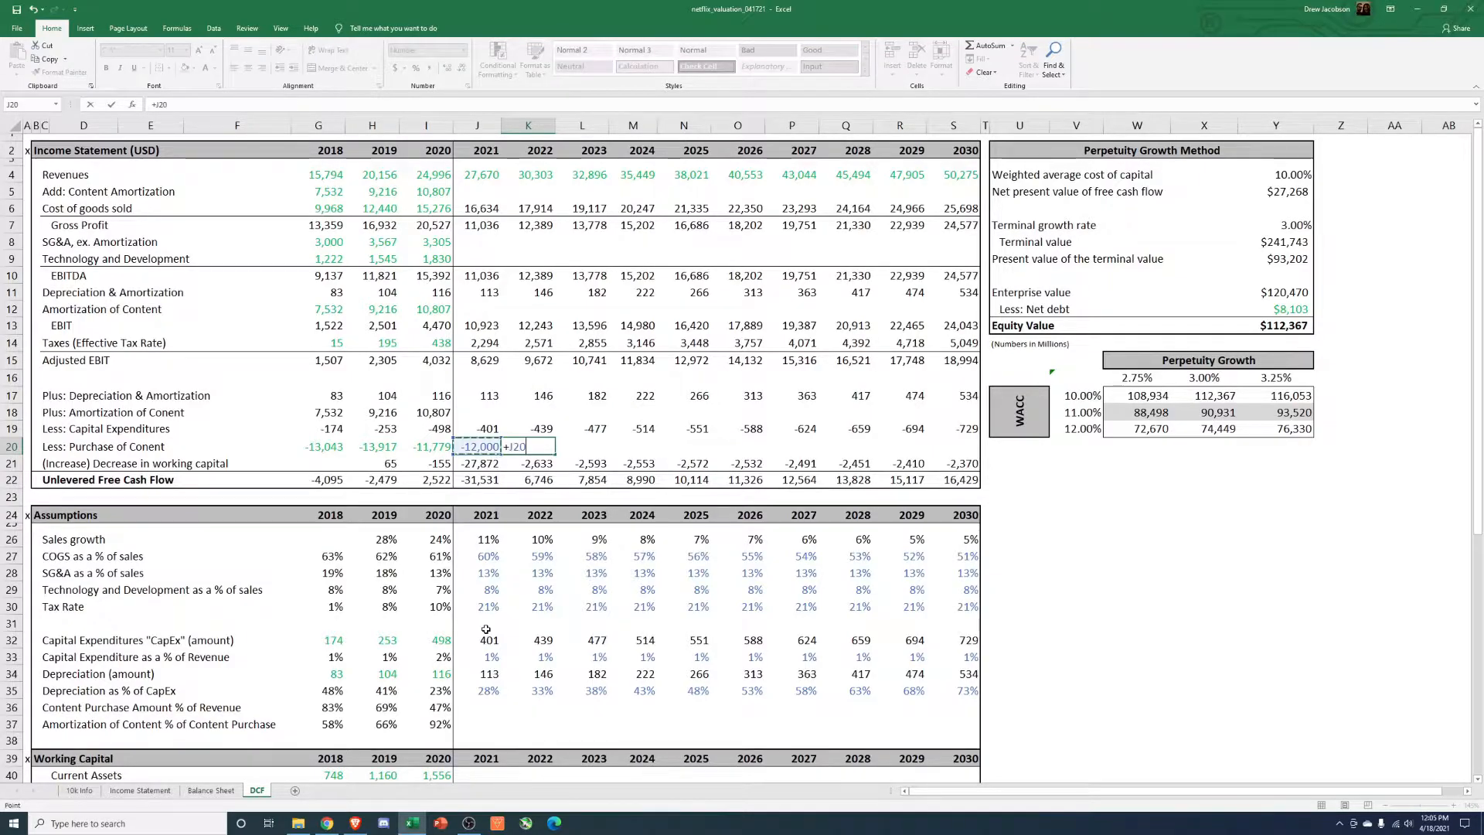
{"action": "key", "text": "Escape"}
Step: Replace the 2021 Less: Purchase of Conent value with a formula growing 2020 by sales growth over 23, +I20*(1+(J26/23))
{"action": "key", "text": "Left"}
{"action": "type", "text": "+"}
{"action": "key", "text": "Left"}
{"action": "type", "text": "*(1+("}
{"action": "left_click", "coordinate": [484, 541]}
{"action": "type", "text": "/23))"}
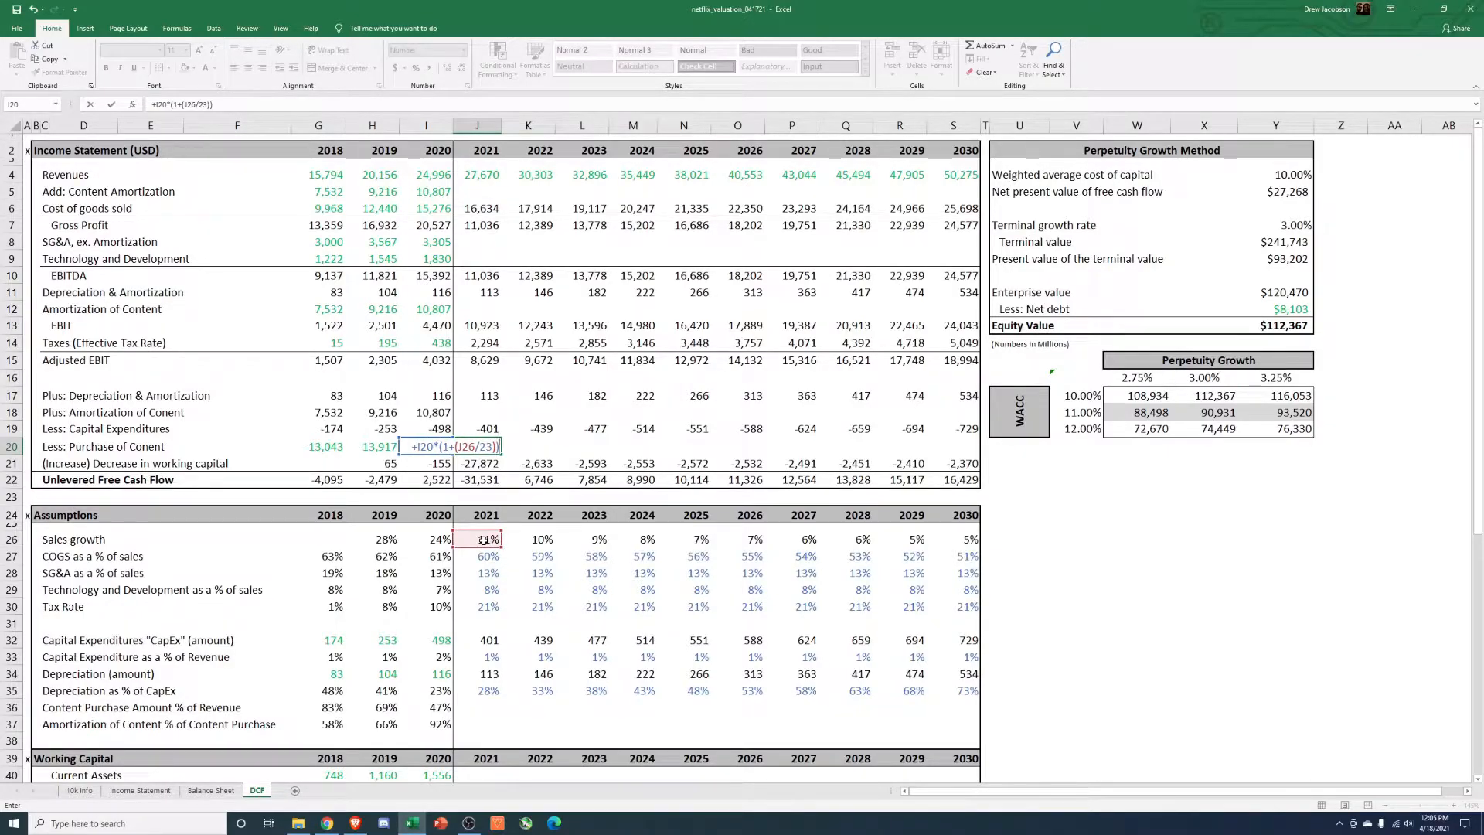
{"action": "key", "text": "ctrl+Return"}
Step: Copy the 2021 Less: Purchase of Conent formula into 2022 through 2024
{"action": "key", "text": "ctrl+c"}
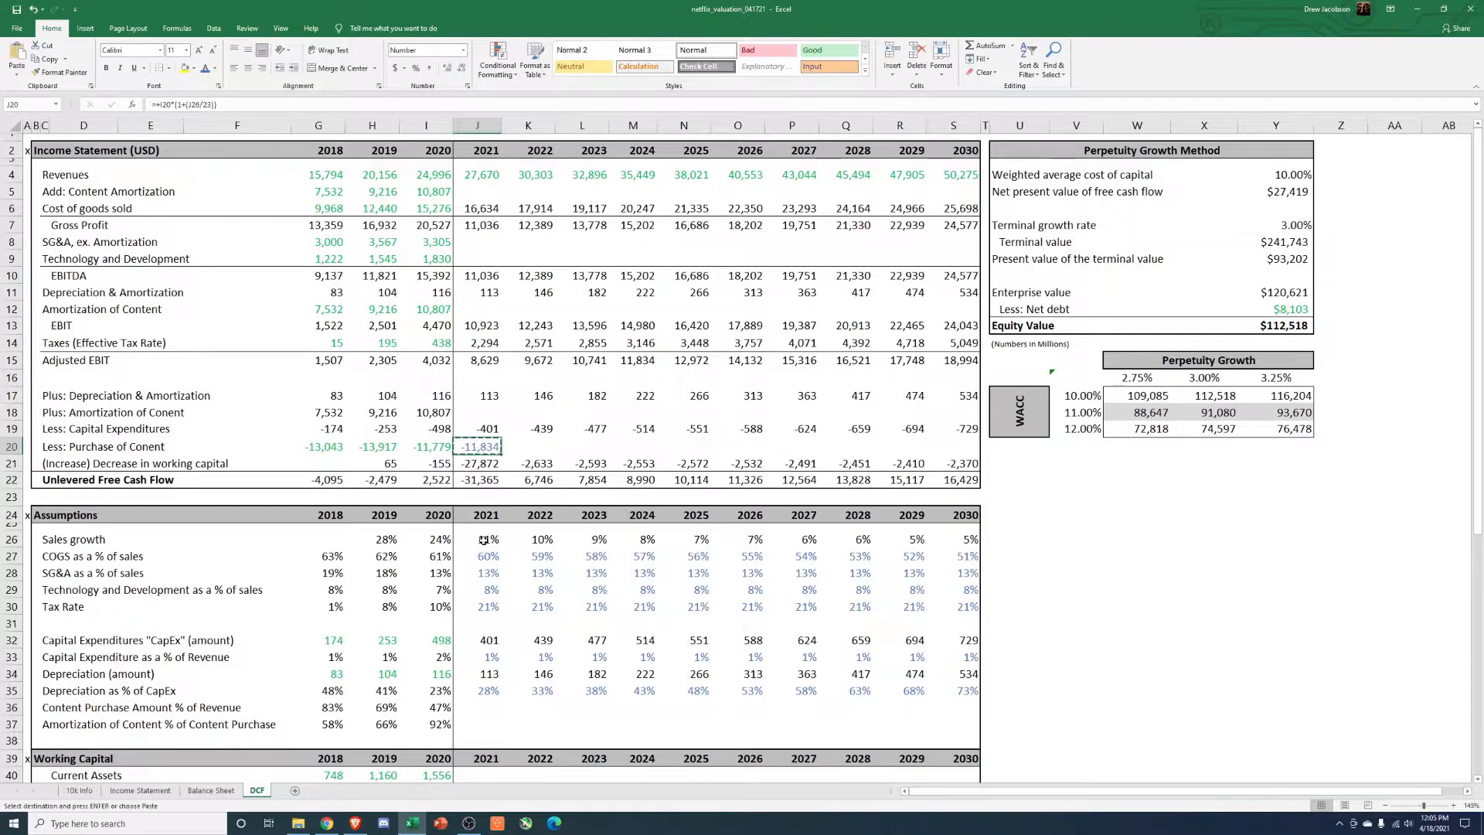
{"action": "key", "text": "Right"}
{"action": "key", "text": "shift+Right"}
{"action": "key", "text": "shift+Right"}
{"action": "key", "text": "ctrl+v"}
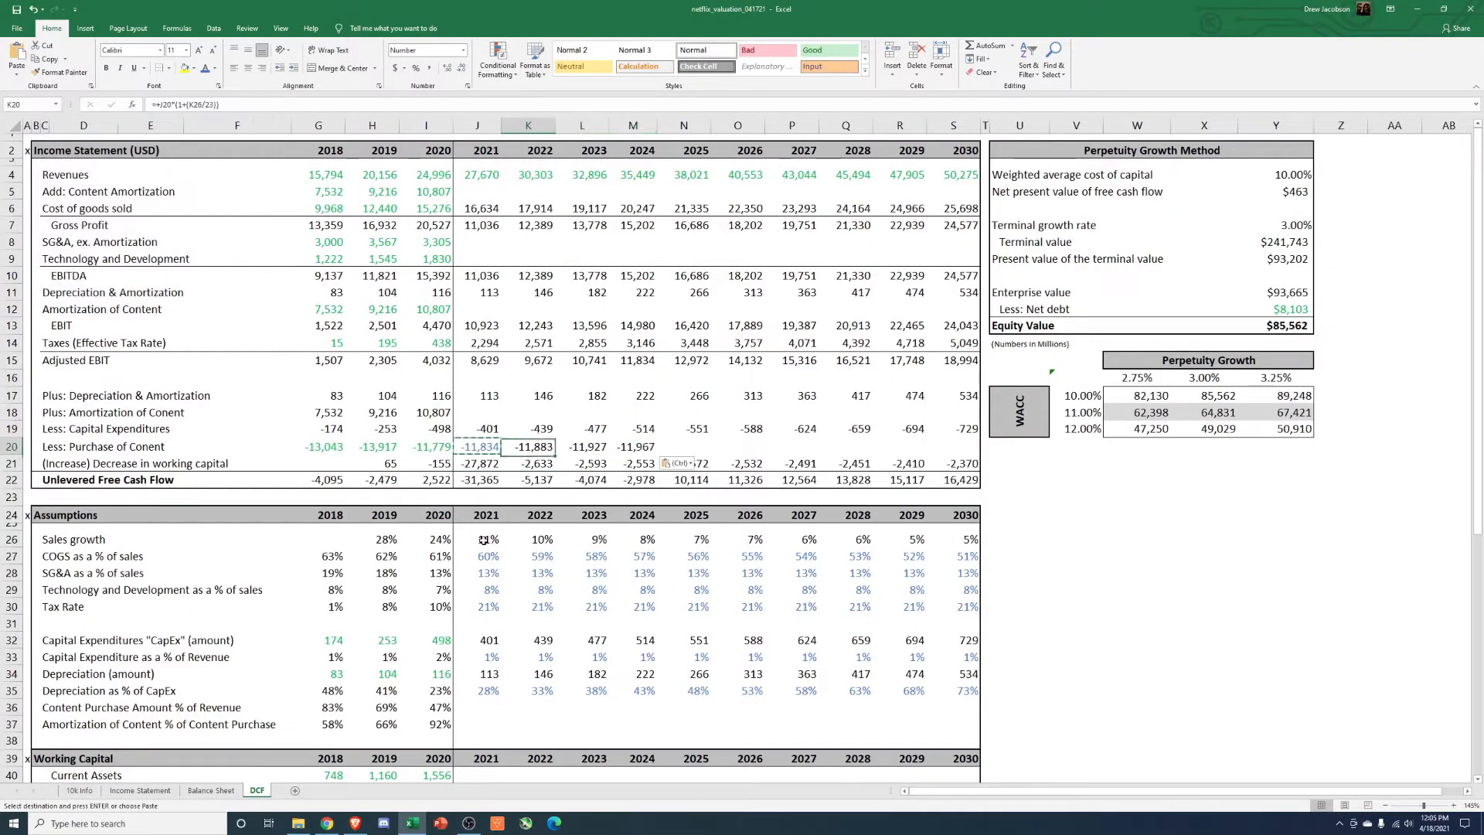
{"action": "key", "text": "shift+Right"}
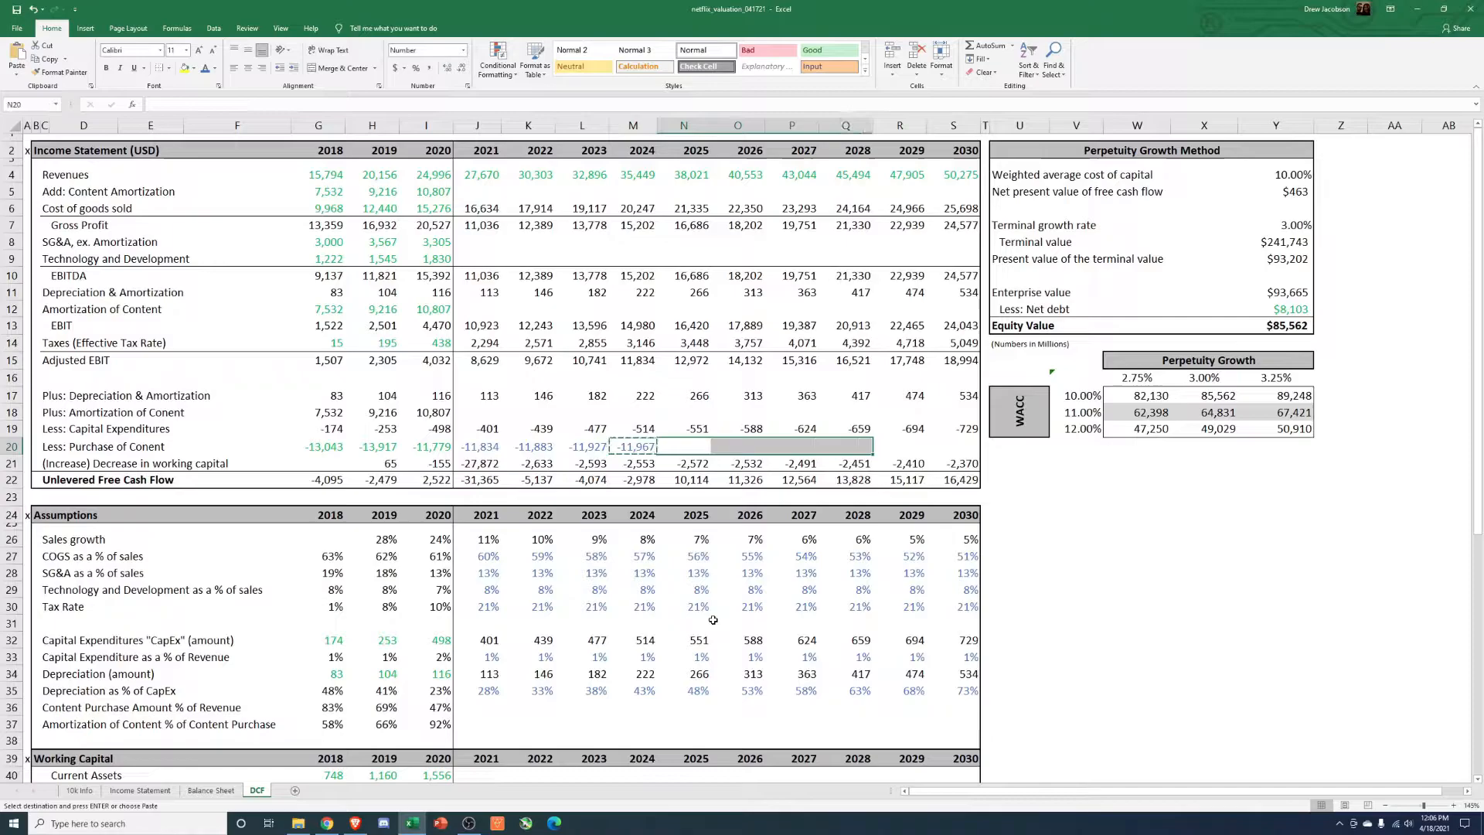
{"action": "key", "text": "Escape"}
{"action": "key", "text": "Right"}
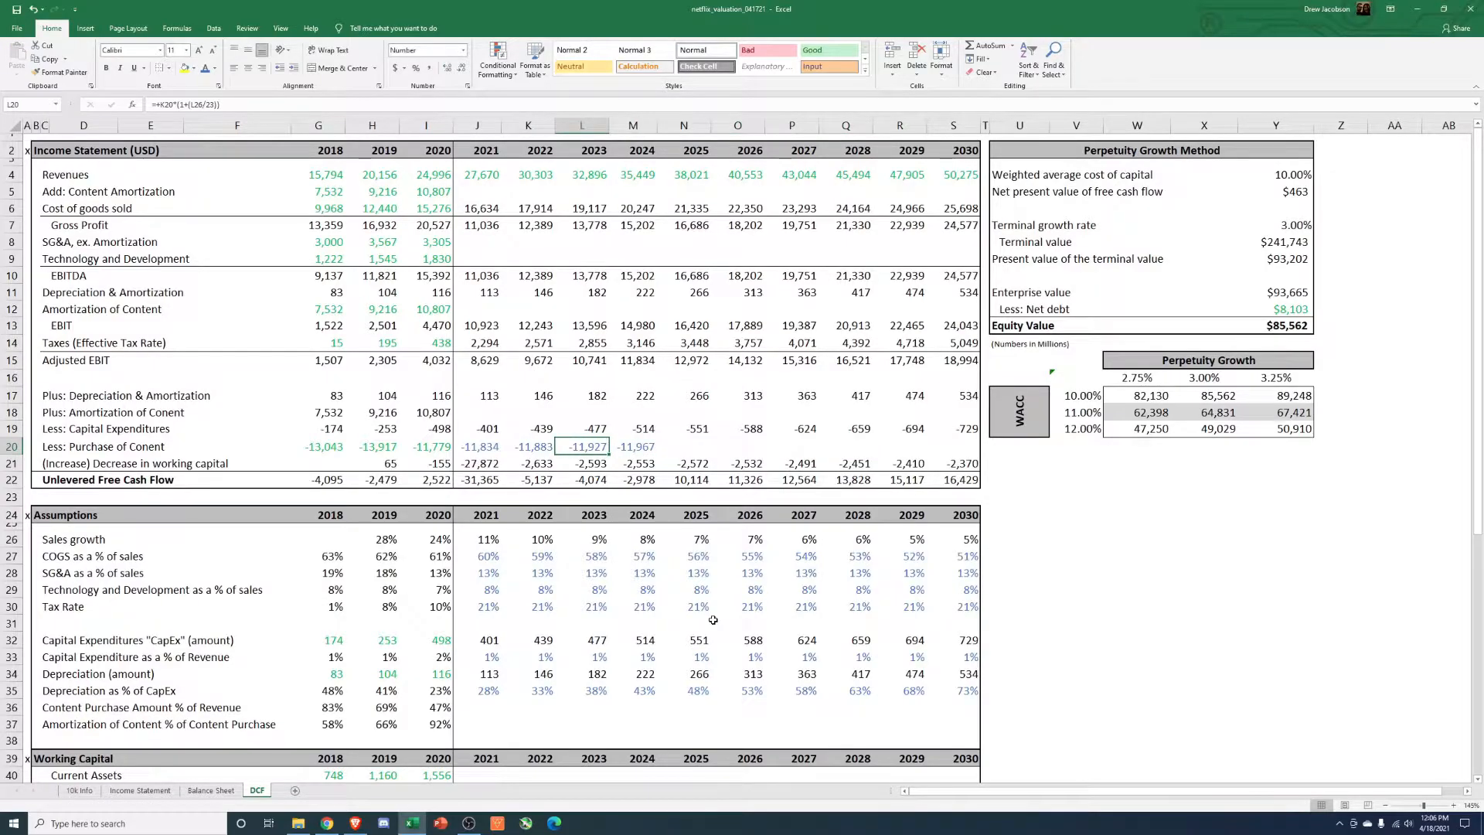
Step: Change the sales growth divisor in the 2021 Less: Purchase of Conent formula to 2
{"action": "key", "text": "Left"}
{"action": "key", "text": "Left"}
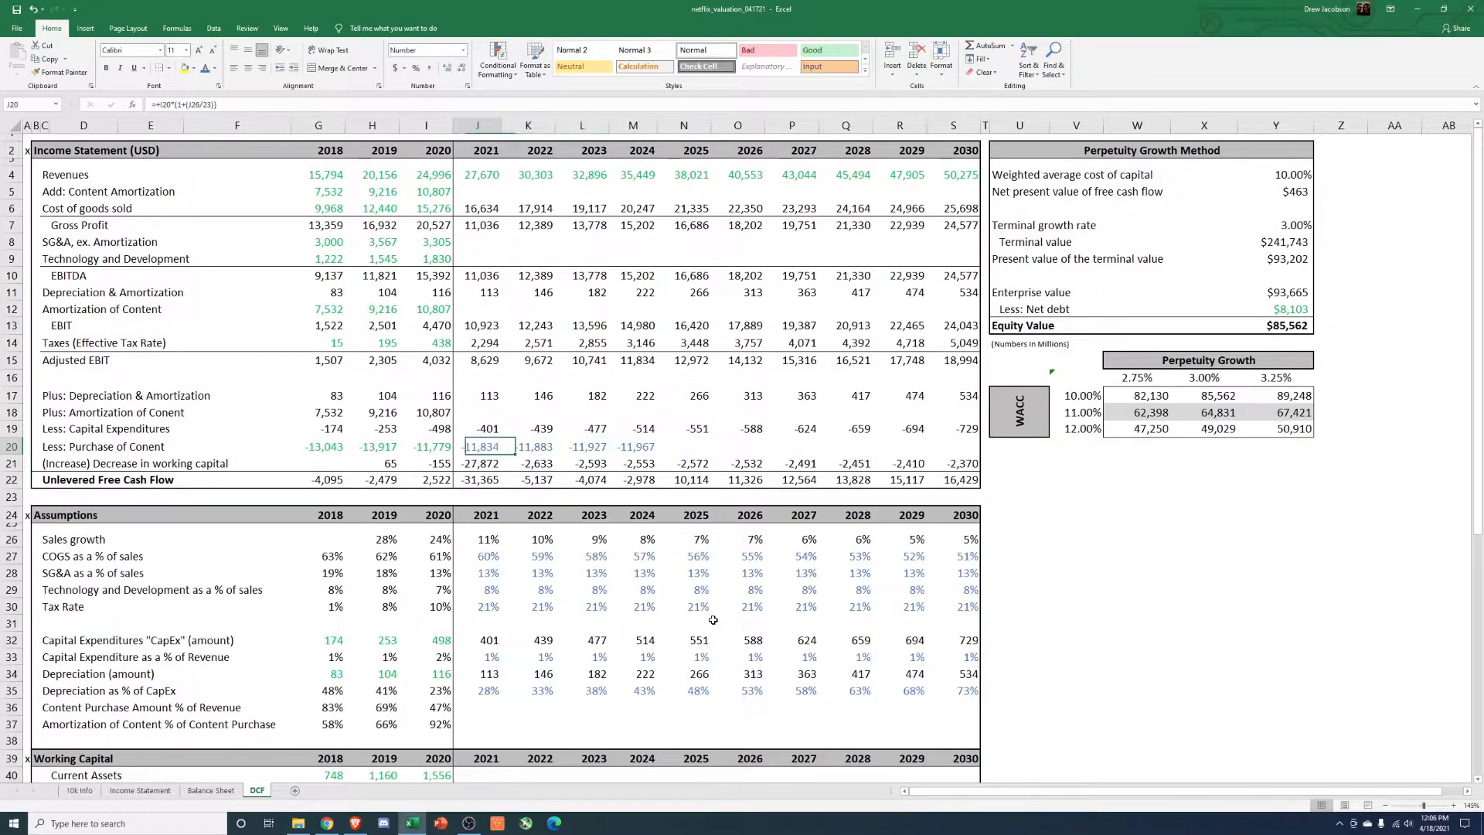
{"action": "left_click", "coordinate": [213, 103]}
{"action": "key", "text": "BackSpace"}
{"action": "key", "text": "Return"}
{"action": "key", "text": "Up"}
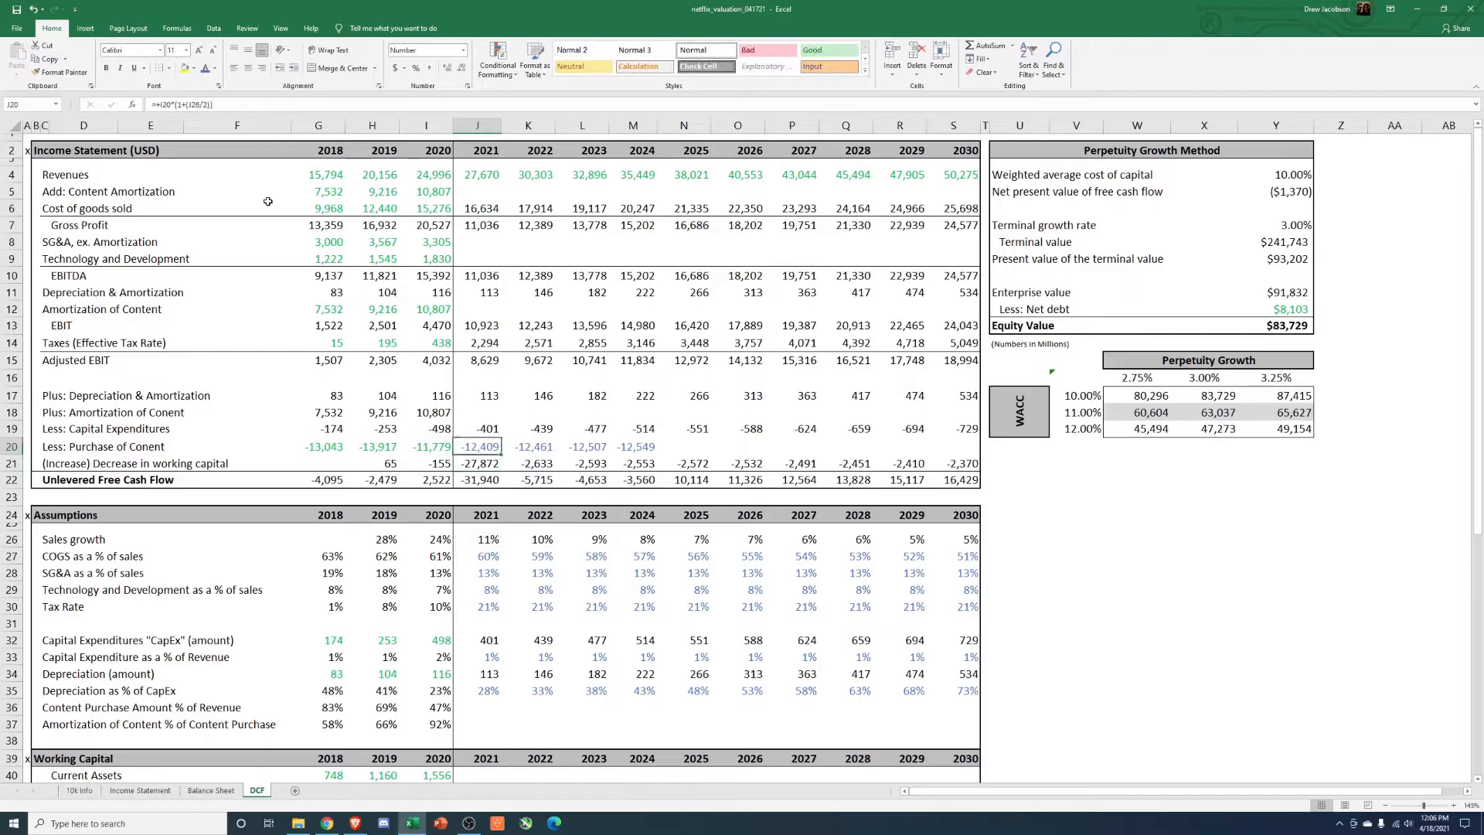
Step: Copy the corrected 2021 Less: Purchase of Conent formula over 2022 through 2024
{"action": "key", "text": "ctrl+c"}
{"action": "key", "text": "Right"}
{"action": "key", "text": "shift+Right"}
{"action": "key", "text": "shift+Right"}
{"action": "key", "text": "ctrl+v"}
{"action": "key", "text": "Right"}
{"action": "key", "text": "Right"}
Step: Copy the 2024 Less: Purchase of Conent formula into 2025 through 2030
{"action": "key", "text": "ctrl+c"}
{"action": "key", "text": "Right"}
{"action": "key", "text": "shift+Right"}
{"action": "key", "text": "shift+Right"}
{"action": "key", "text": "shift+Right"}
{"action": "key", "text": "shift+Right"}
{"action": "key", "text": "shift+Right"}
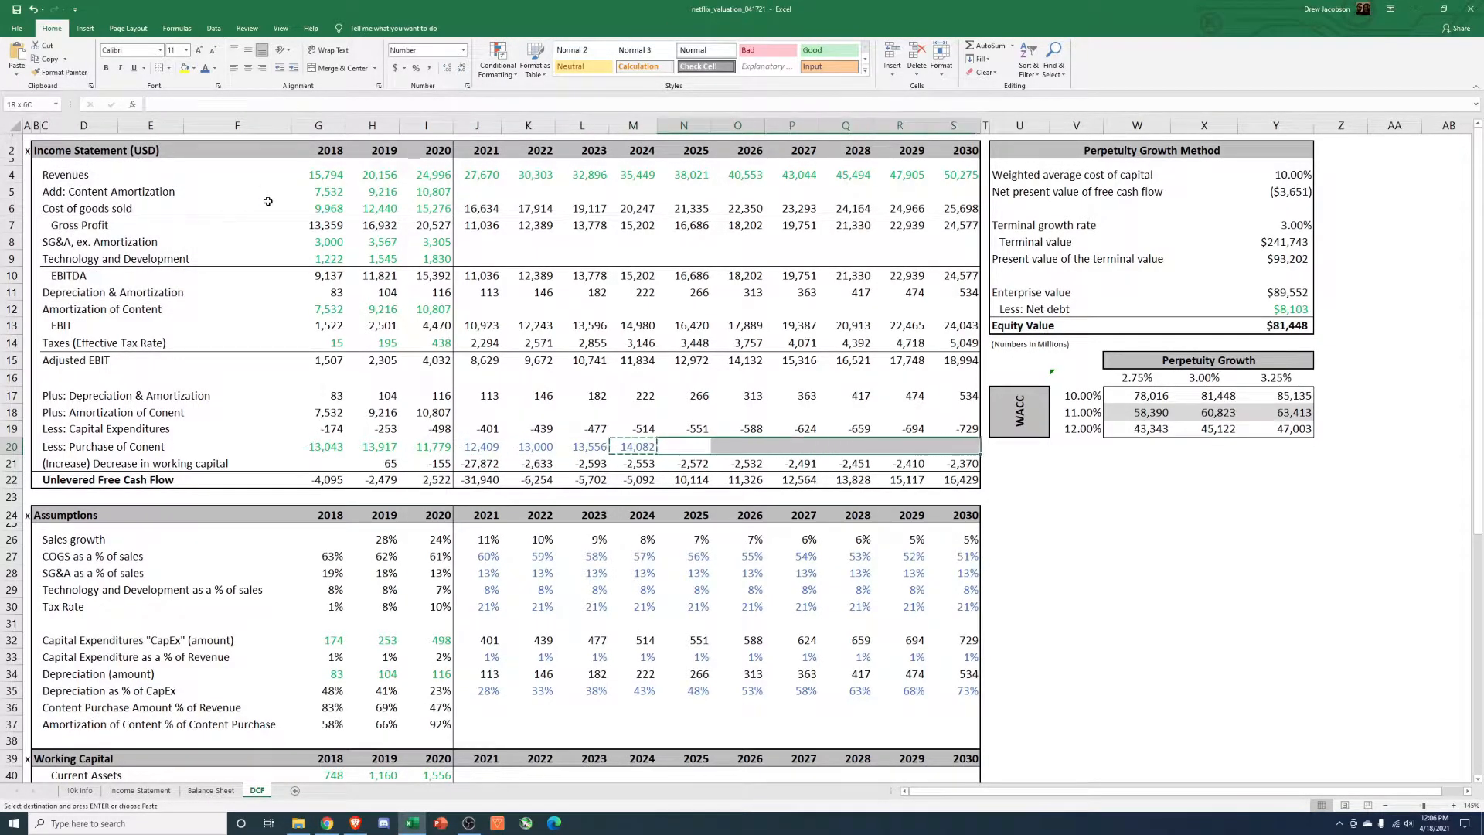
{"action": "key", "text": "Return"}
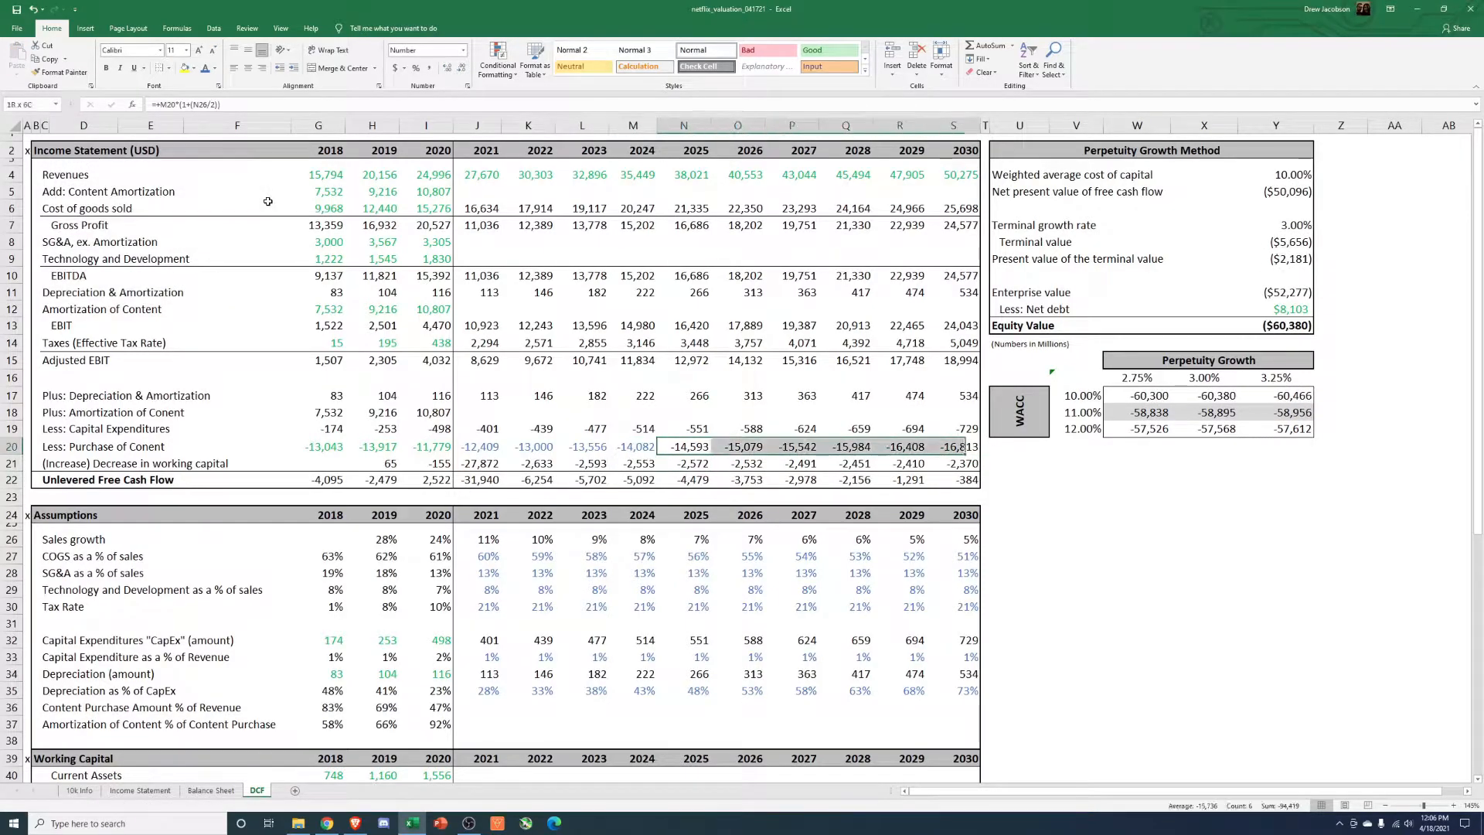
Step: Examine the Less: Purchase of Conent projections for 2021 through 2030 alongside the sales growth assumption
{"action": "left_click", "coordinate": [625, 448]}
{"action": "left_click", "coordinate": [487, 449]}
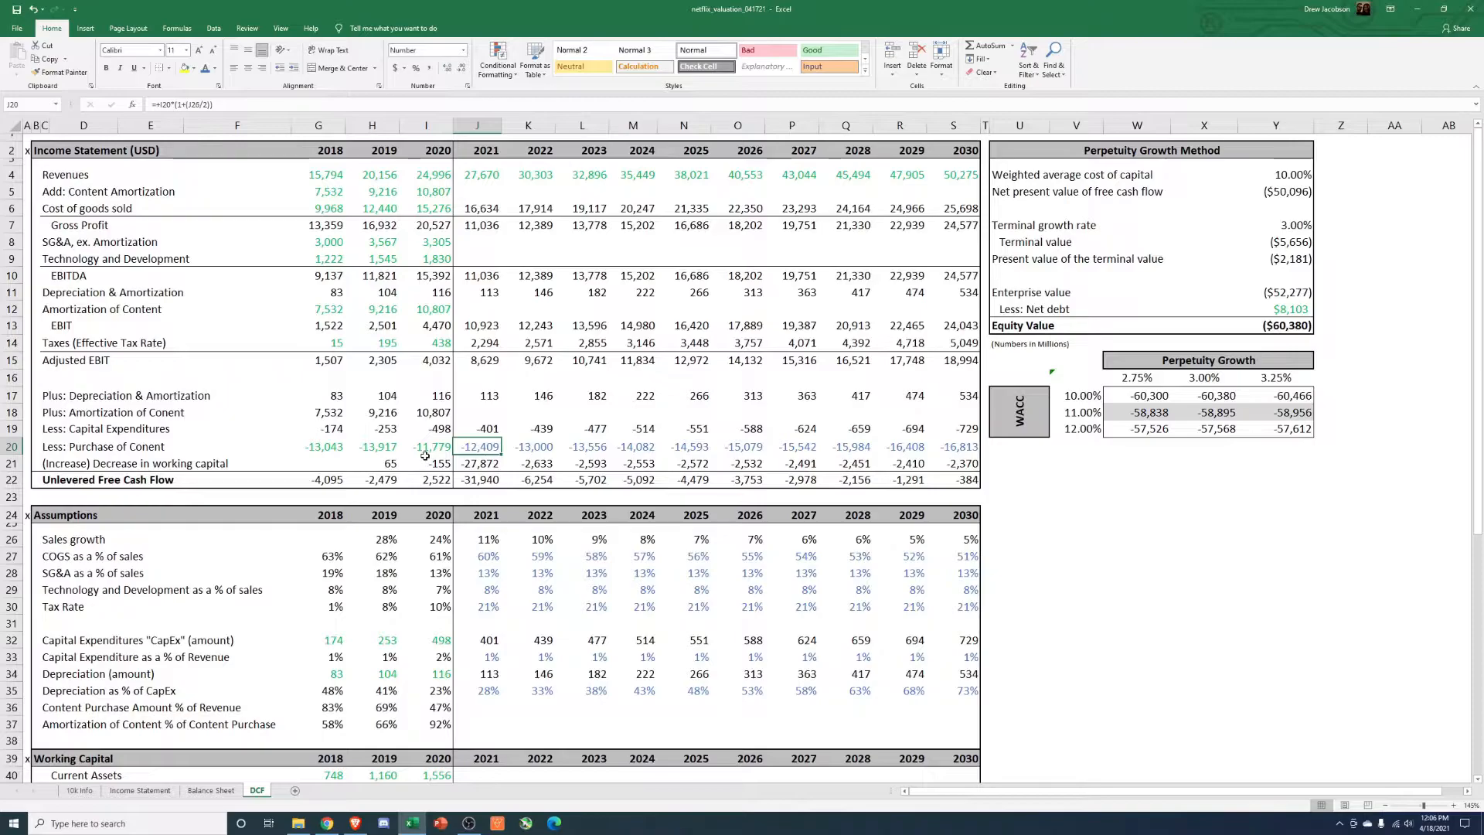
{"action": "left_click", "coordinate": [532, 447]}
{"action": "left_click", "coordinate": [581, 446]}
{"action": "left_click", "coordinate": [640, 447]}
{"action": "left_click", "coordinate": [677, 447]}
{"action": "left_click", "coordinate": [739, 443]}
{"action": "left_click", "coordinate": [808, 446]}
{"action": "left_click", "coordinate": [849, 447]}
{"action": "left_click", "coordinate": [909, 448]}
{"action": "left_click", "coordinate": [937, 448]}
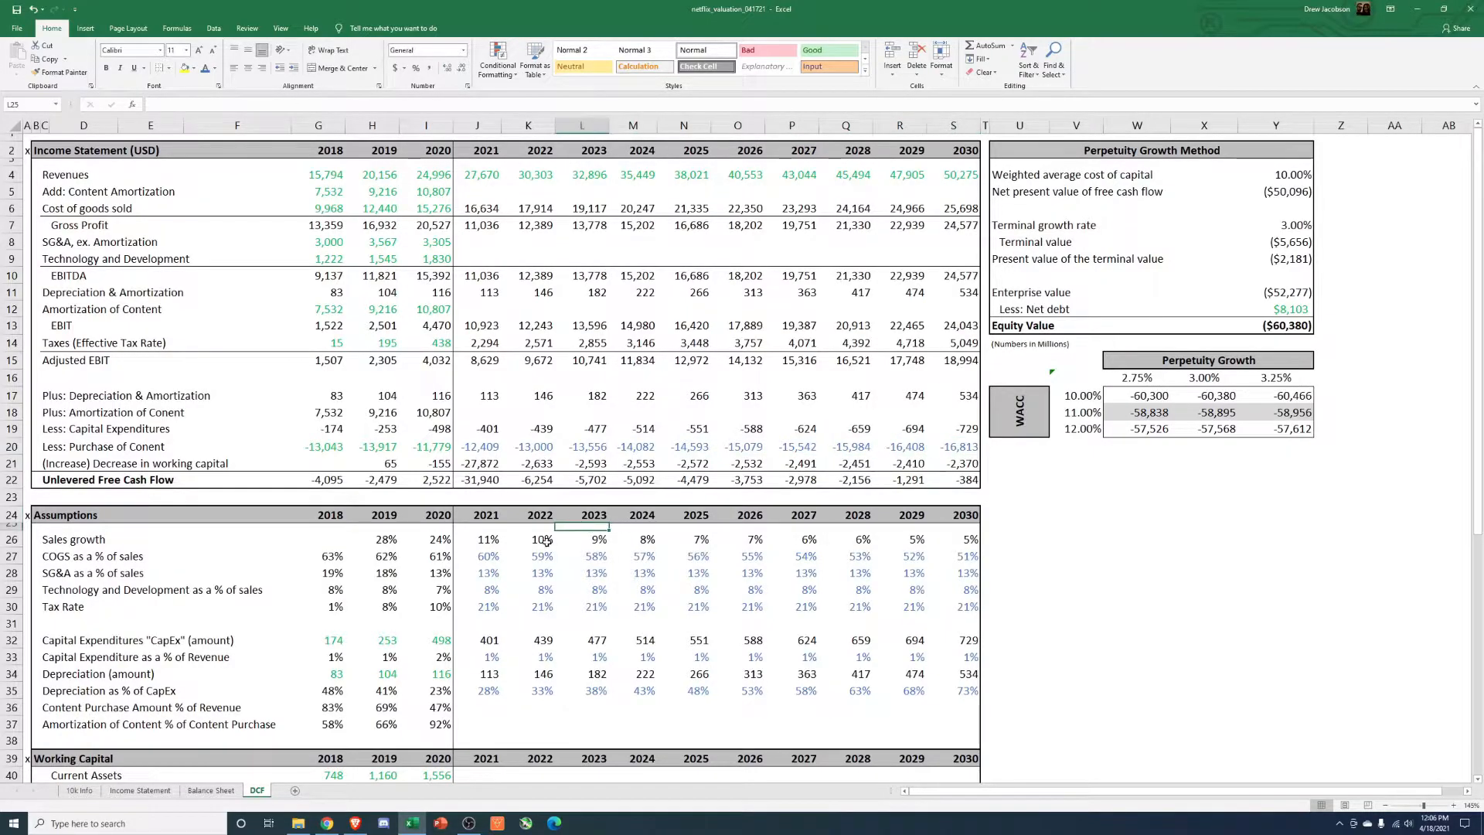
{"action": "left_click", "coordinate": [491, 541]}
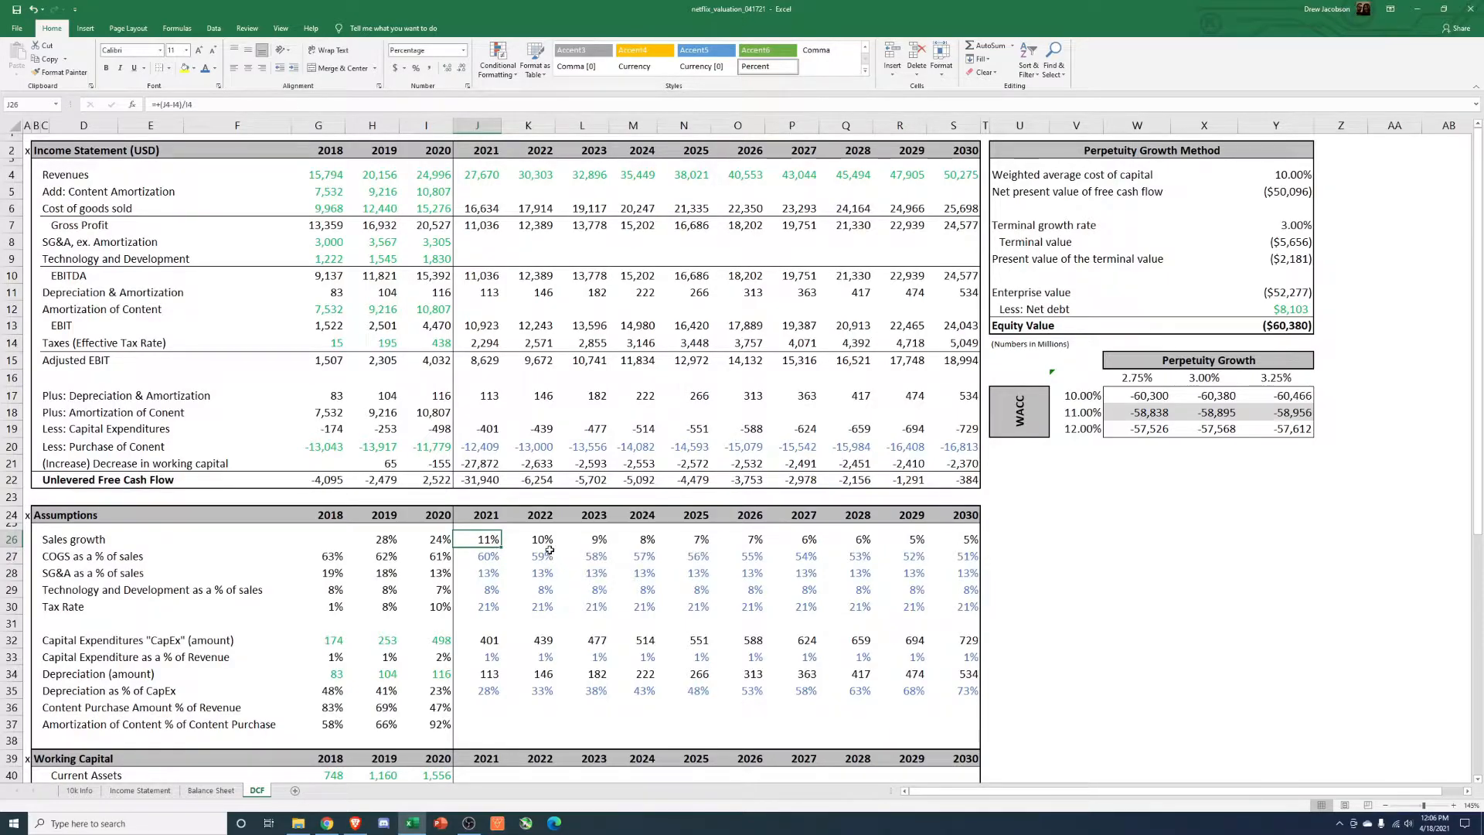
{"action": "left_click_drag", "start_coordinate": [473, 448], "coordinate": [954, 448]}
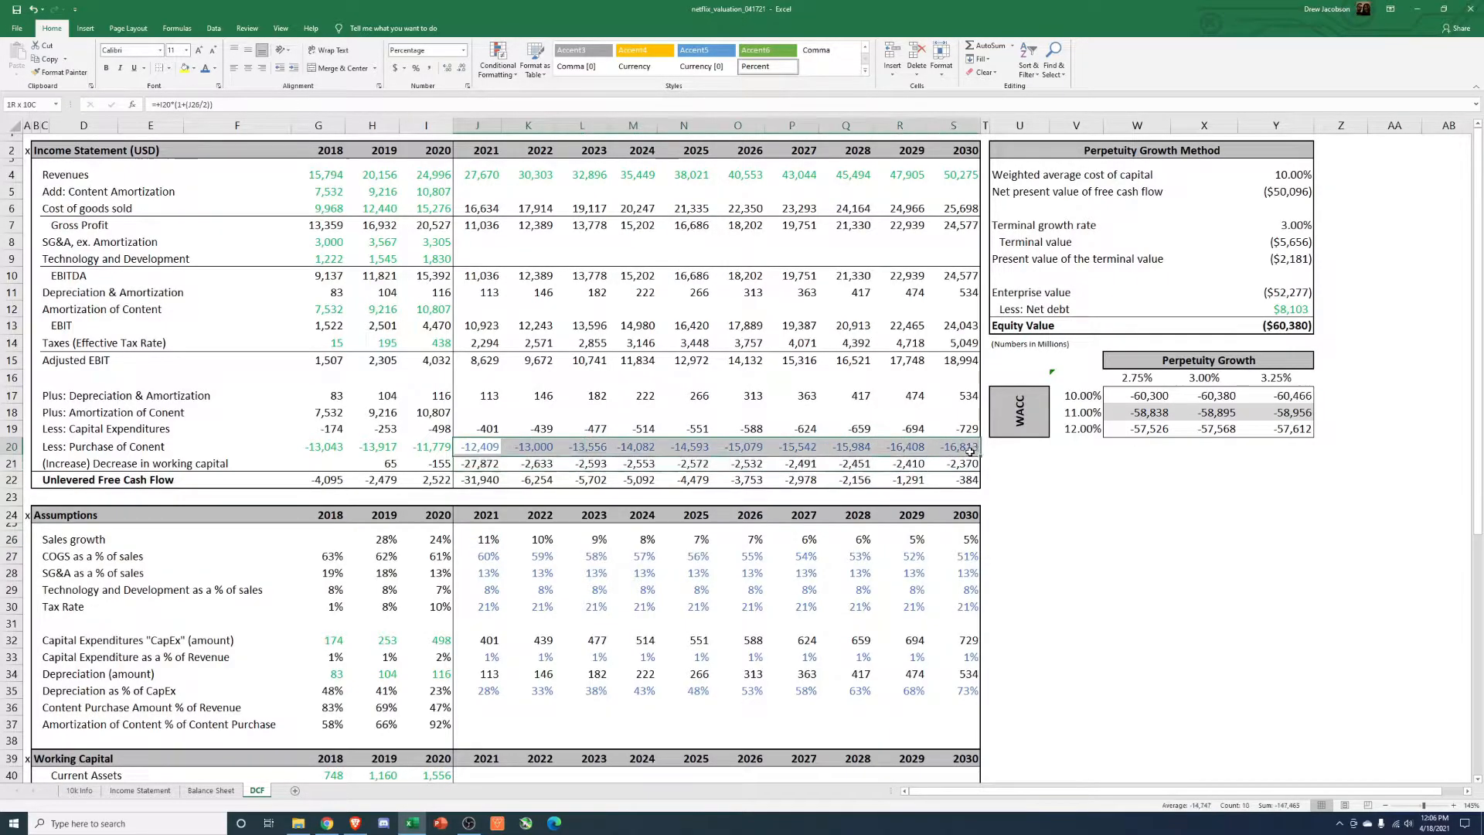
Step: Copy the 2020 Content Purchase Amount % of Revenue formula into 2021 through 2030
{"action": "left_click", "coordinate": [472, 703]}
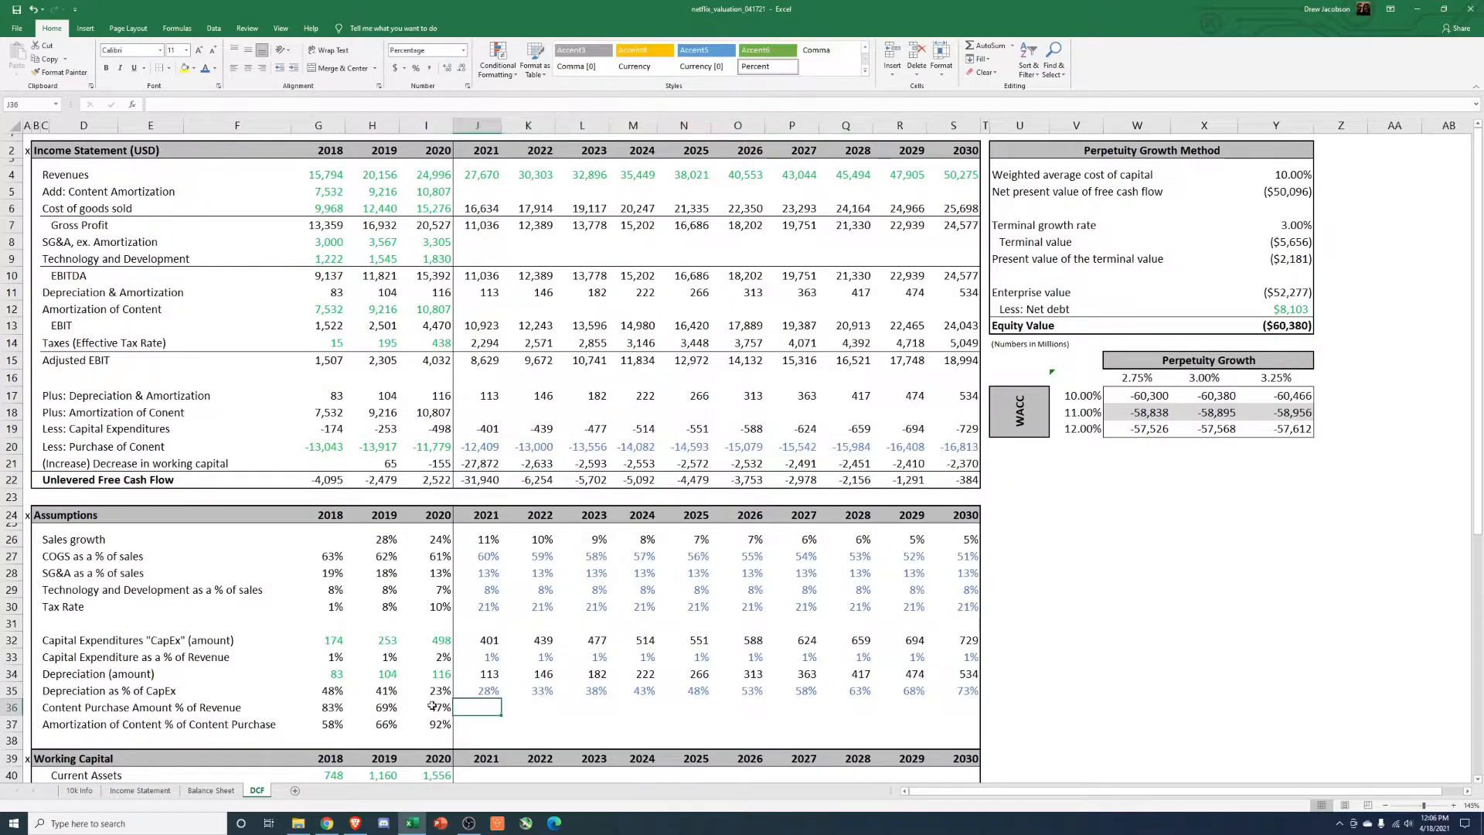
{"action": "left_click", "coordinate": [433, 705]}
{"action": "key", "text": "ctrl+c"}
{"action": "left_click_drag", "start_coordinate": [460, 709], "coordinate": [947, 711]}
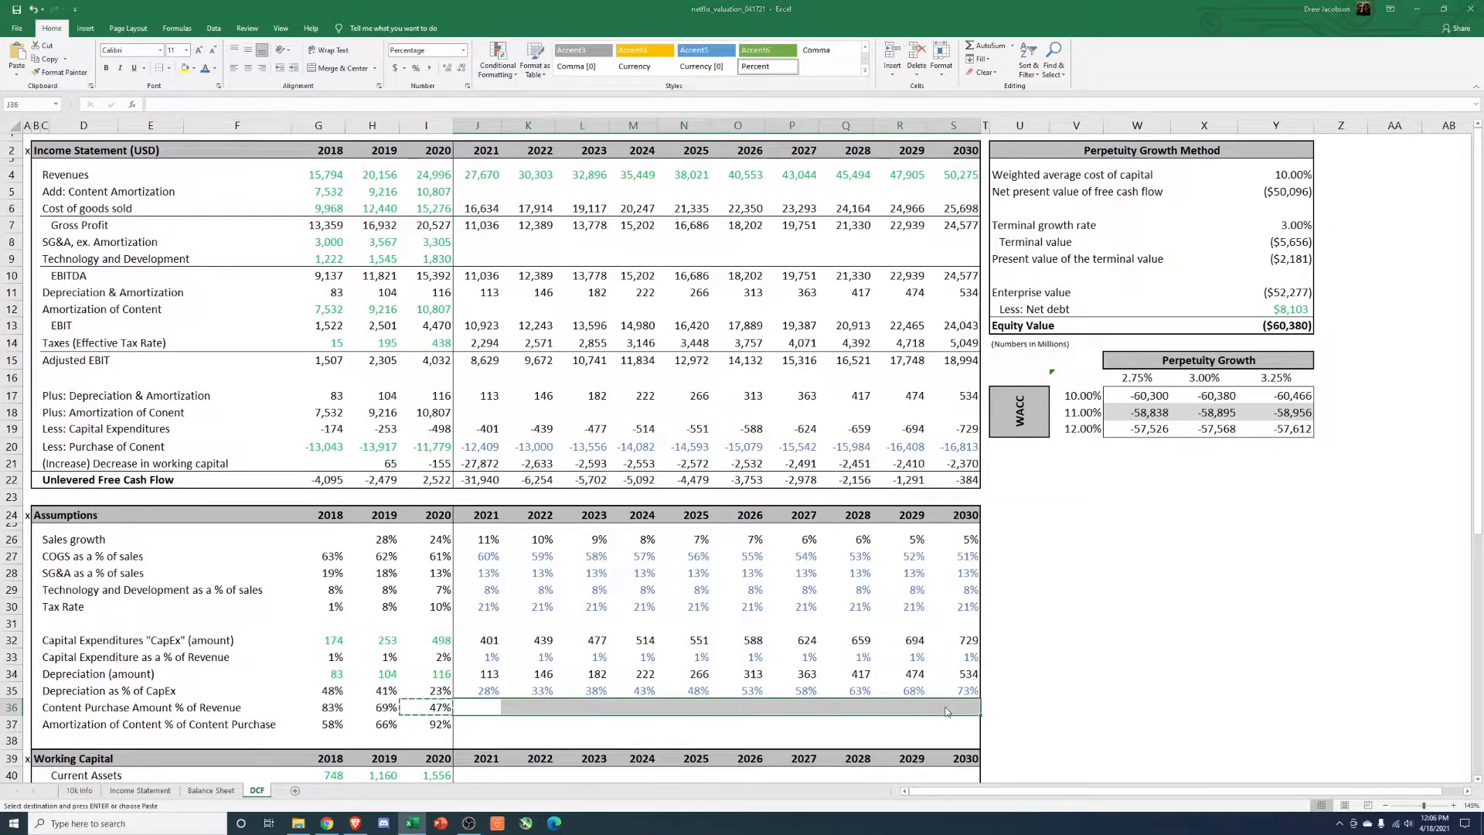
{"action": "key", "text": "Return"}
Step: Examine the Content Purchase Amount % of Revenue trend from 2020 through 2030 and compare it with 2030 revenues
{"action": "key", "text": "Right"}
{"action": "key", "text": "Right"}
{"action": "key", "text": "Right"}
{"action": "key", "text": "Right"}
{"action": "key", "text": "Right"}
{"action": "key", "text": "Right"}
{"action": "key", "text": "Right"}
{"action": "key", "text": "Right"}
{"action": "key", "text": "Left"}
{"action": "key", "text": "Left"}
{"action": "key", "text": "Left"}
{"action": "key", "text": "Left"}
{"action": "key", "text": "Left"}
{"action": "key", "text": "Left"}
{"action": "key", "text": "Left"}
{"action": "key", "text": "Left"}
{"action": "key", "text": "Left"}
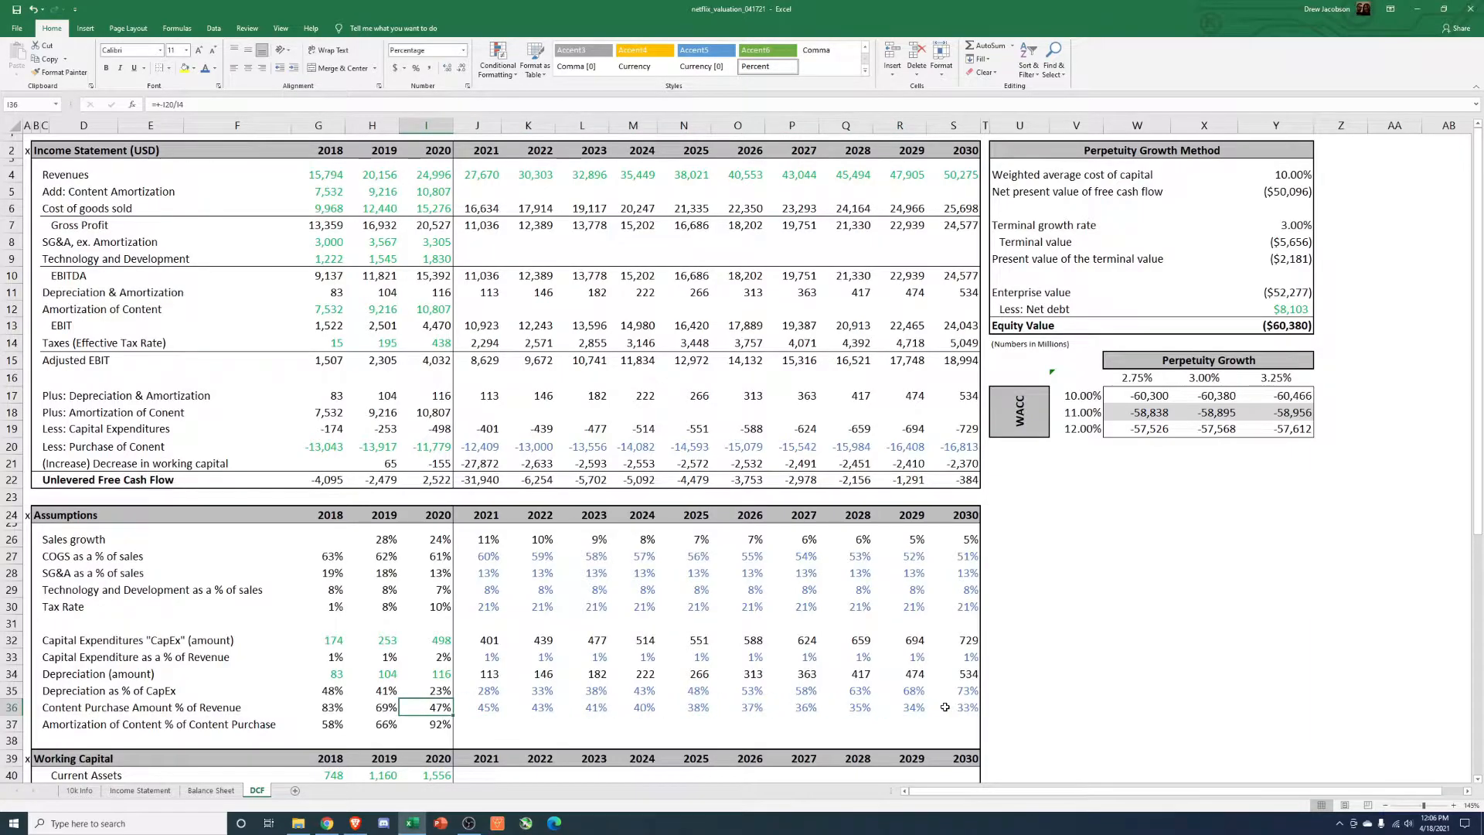
{"action": "key", "text": "Right"}
{"action": "key", "text": "Right"}
{"action": "key", "text": "Right"}
{"action": "key", "text": "Right"}
{"action": "key", "text": "Right"}
{"action": "key", "text": "Right"}
{"action": "key", "text": "Right"}
{"action": "key", "text": "Right"}
{"action": "key", "text": "Right"}
{"action": "key", "text": "Right"}
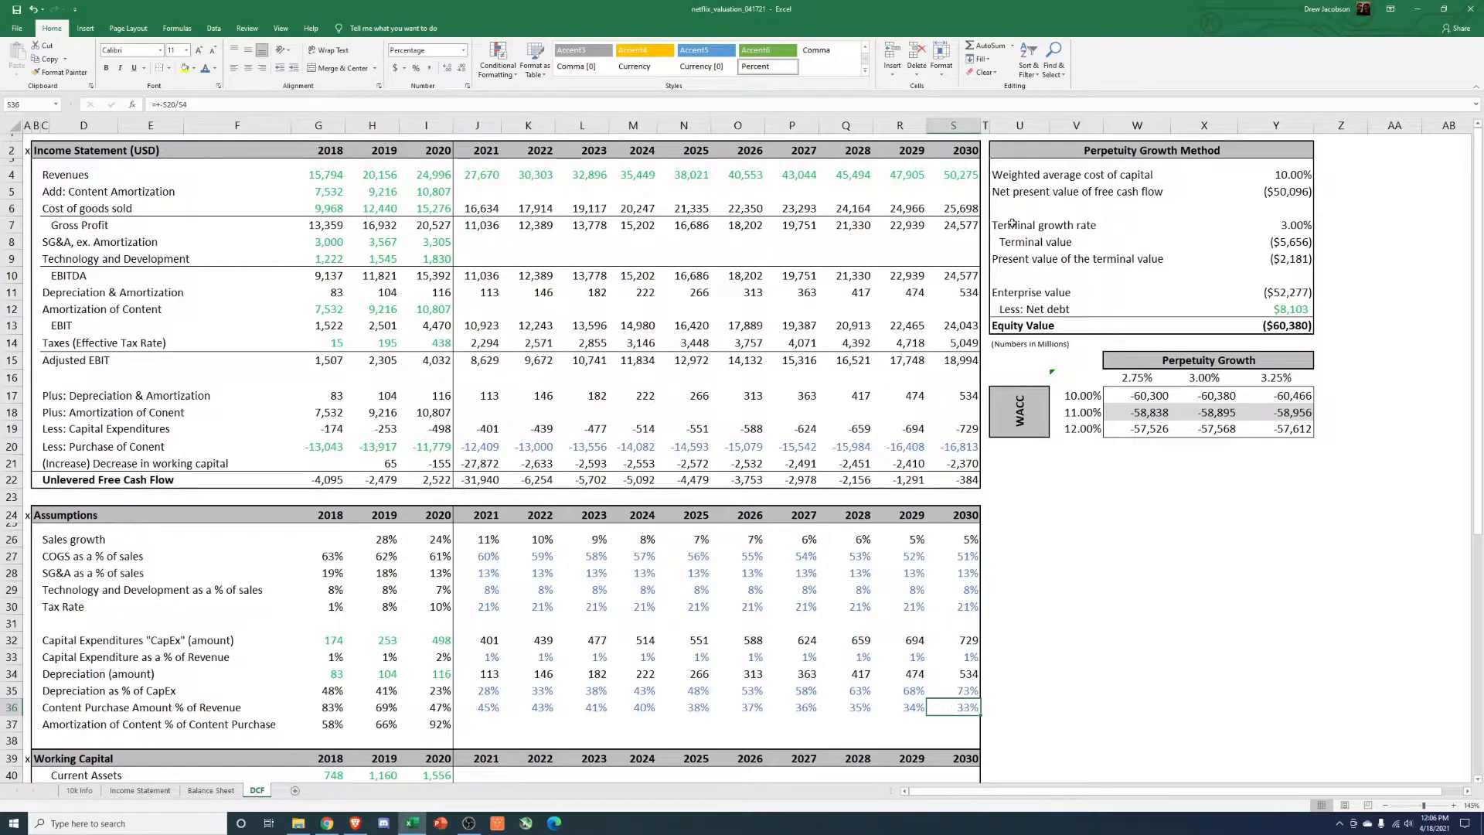
{"action": "left_click", "coordinate": [961, 179]}
{"action": "left_click", "coordinate": [972, 707]}
Step: Set the font color of the 2021 through 2030 Content Purchase Amount % of Revenue values to black
{"action": "left_click_drag", "start_coordinate": [485, 708], "coordinate": [958, 707]}
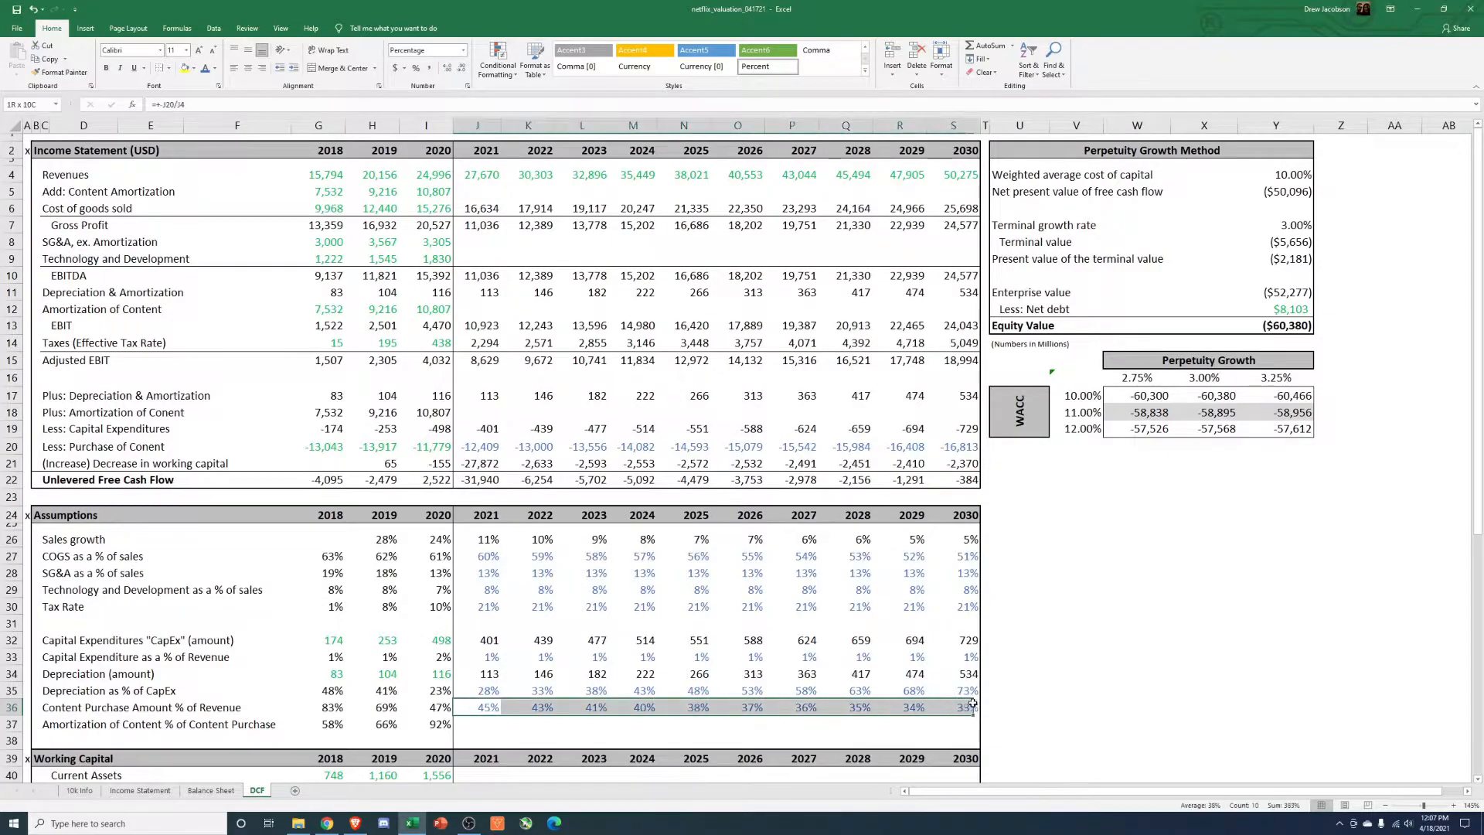
{"action": "left_click", "coordinate": [215, 69]}
{"action": "left_click", "coordinate": [218, 107]}
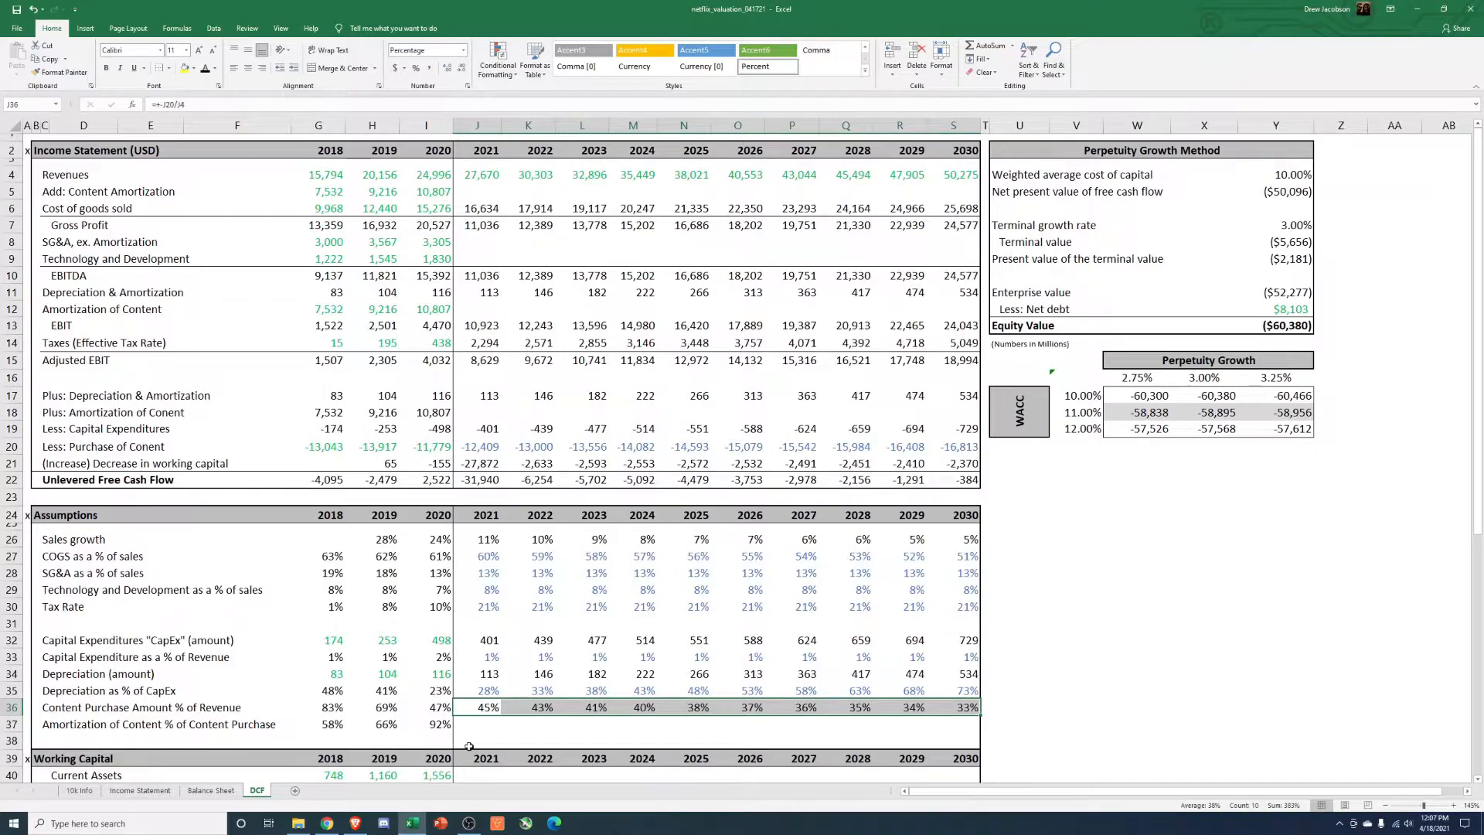
Step: Set the 2021 Amortization of Content % of Content Purchase equal to the 2020 percentage after checking the 2018 through 2020 values
{"action": "key", "text": "Down"}
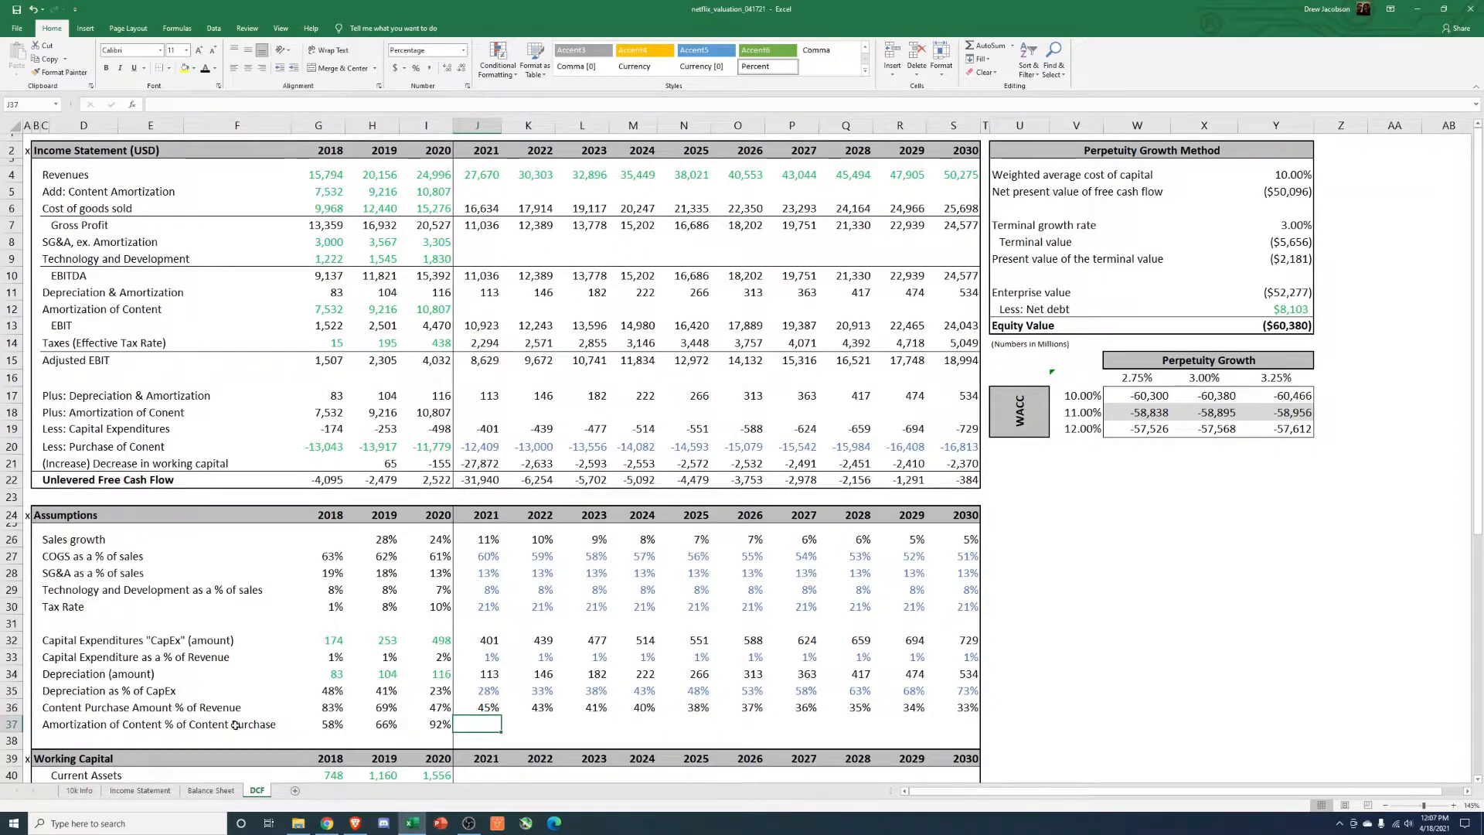
{"action": "left_click", "coordinate": [321, 724]}
{"action": "left_click_drag", "start_coordinate": [328, 727], "coordinate": [442, 727]}
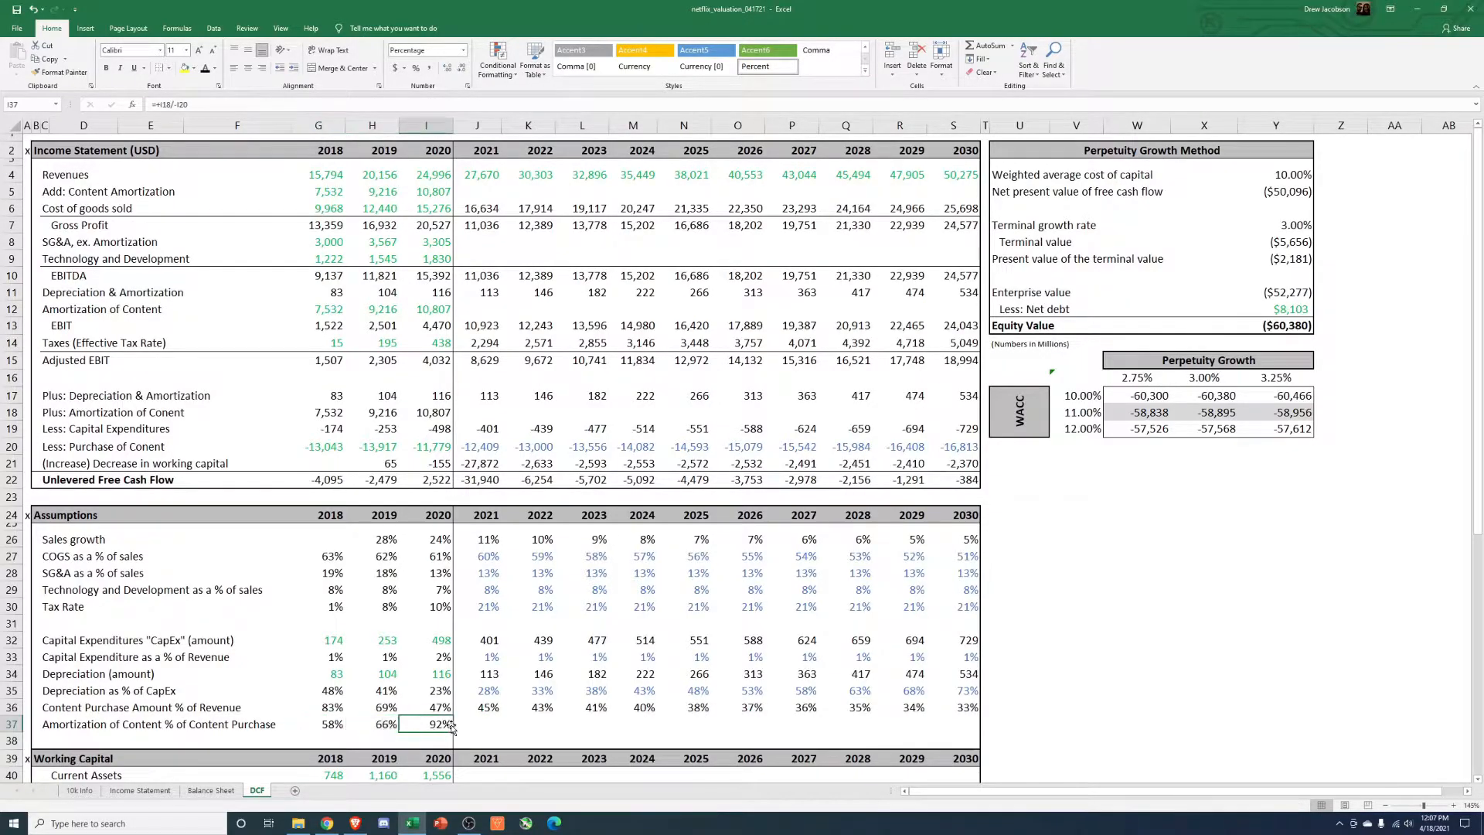
{"action": "left_click", "coordinate": [479, 728]}
{"action": "type", "text": "=+"}
{"action": "key", "text": "Left"}
{"action": "key", "text": "ctrl+Return"}
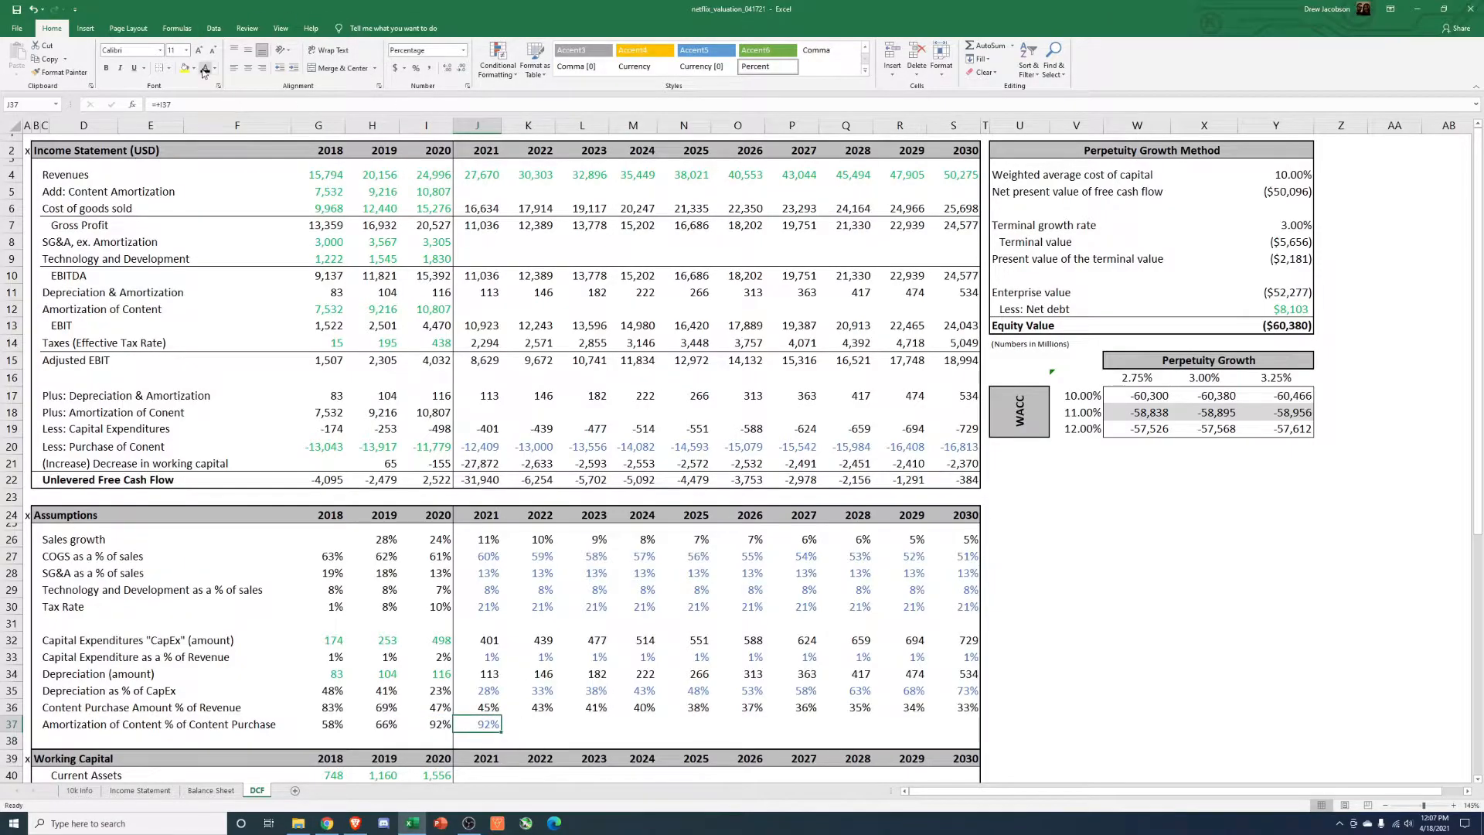
Step: Copy the 2021 Amortization of Content % of Content Purchase formula into 2022 through 2030
{"action": "key", "text": "ctrl+c"}
{"action": "left_click_drag", "start_coordinate": [541, 726], "coordinate": [946, 722]}
{"action": "key", "text": "alt+e"}
{"action": "key", "text": "s"}
{"action": "key", "text": "f"}
{"action": "key", "text": "Return"}
{"action": "key", "text": "Escape"}
Step: Set the font color of the 2022 through 2030 Amortization of Content % of Content Purchase values to black
{"action": "key", "text": "Down"}
{"action": "key", "text": "Up"}
{"action": "key", "text": "ctrl+shift+Right"}
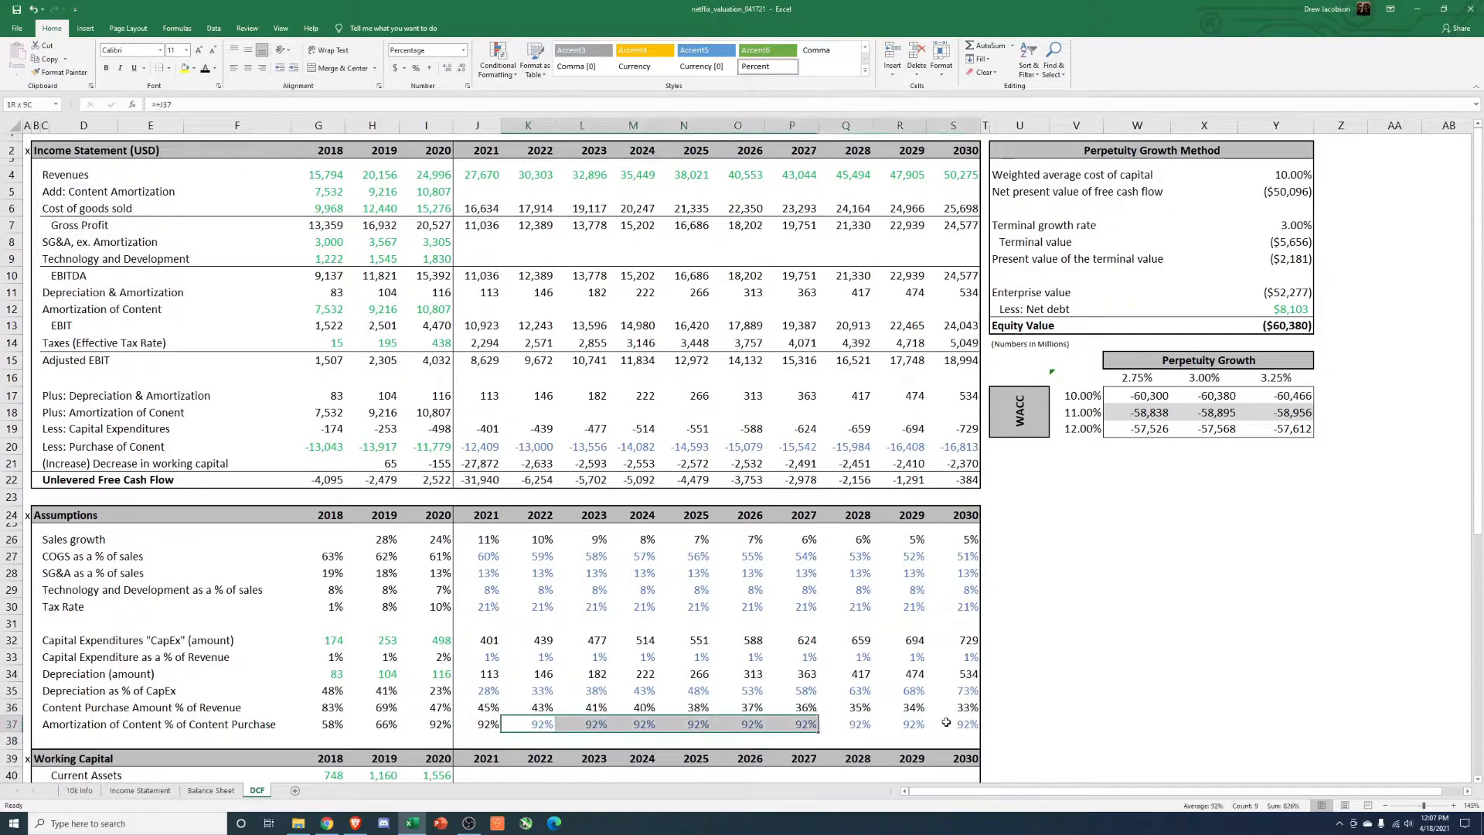
{"action": "left_click", "coordinate": [207, 69]}
Step: Examine the Less: Purchase of Conent amounts for 2020 through 2023 and the 2021 content amortization percentage
{"action": "left_click", "coordinate": [489, 450]}
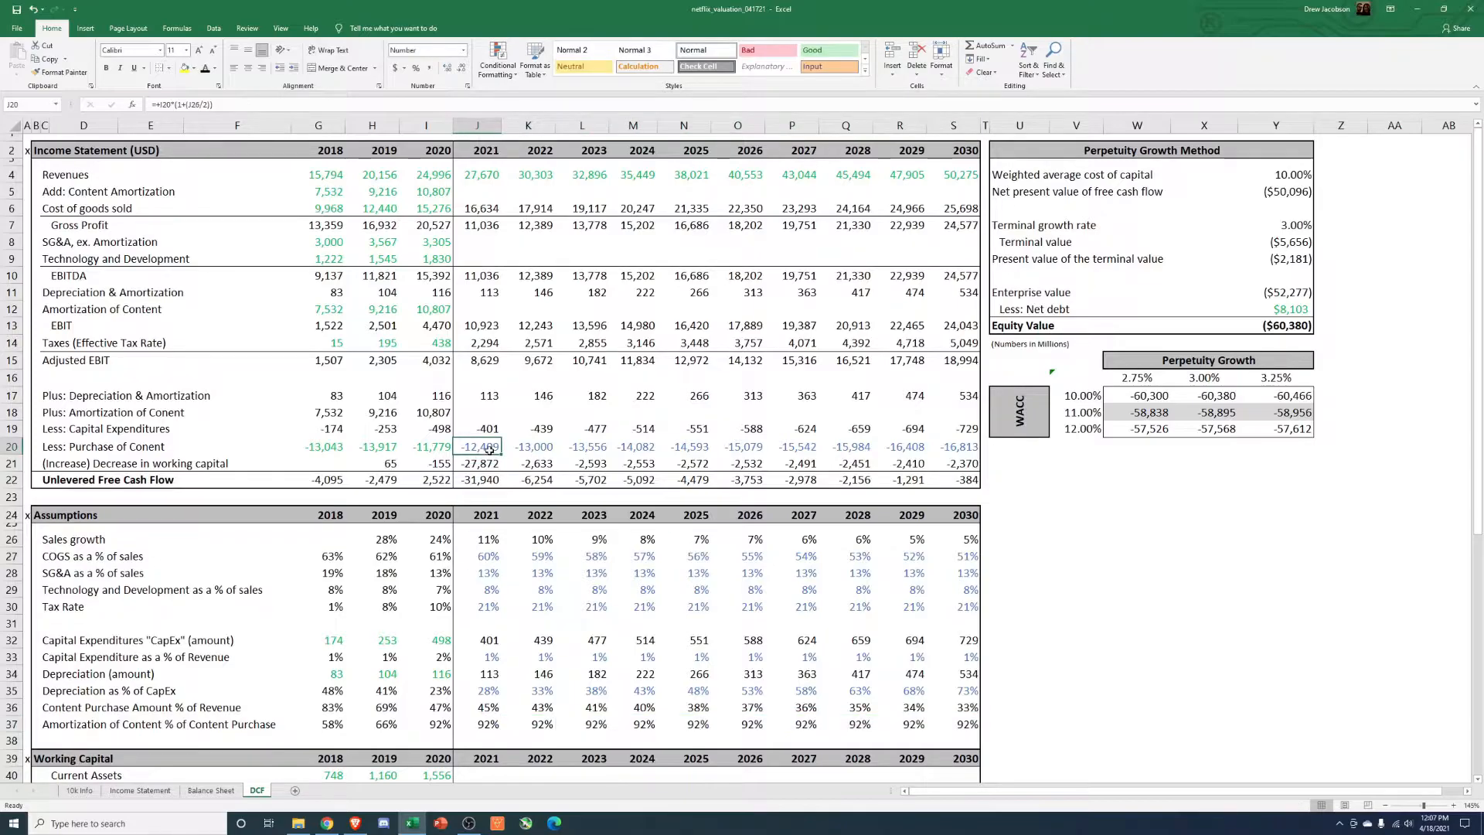
{"action": "left_click_drag", "start_coordinate": [596, 446], "coordinate": [479, 448]}
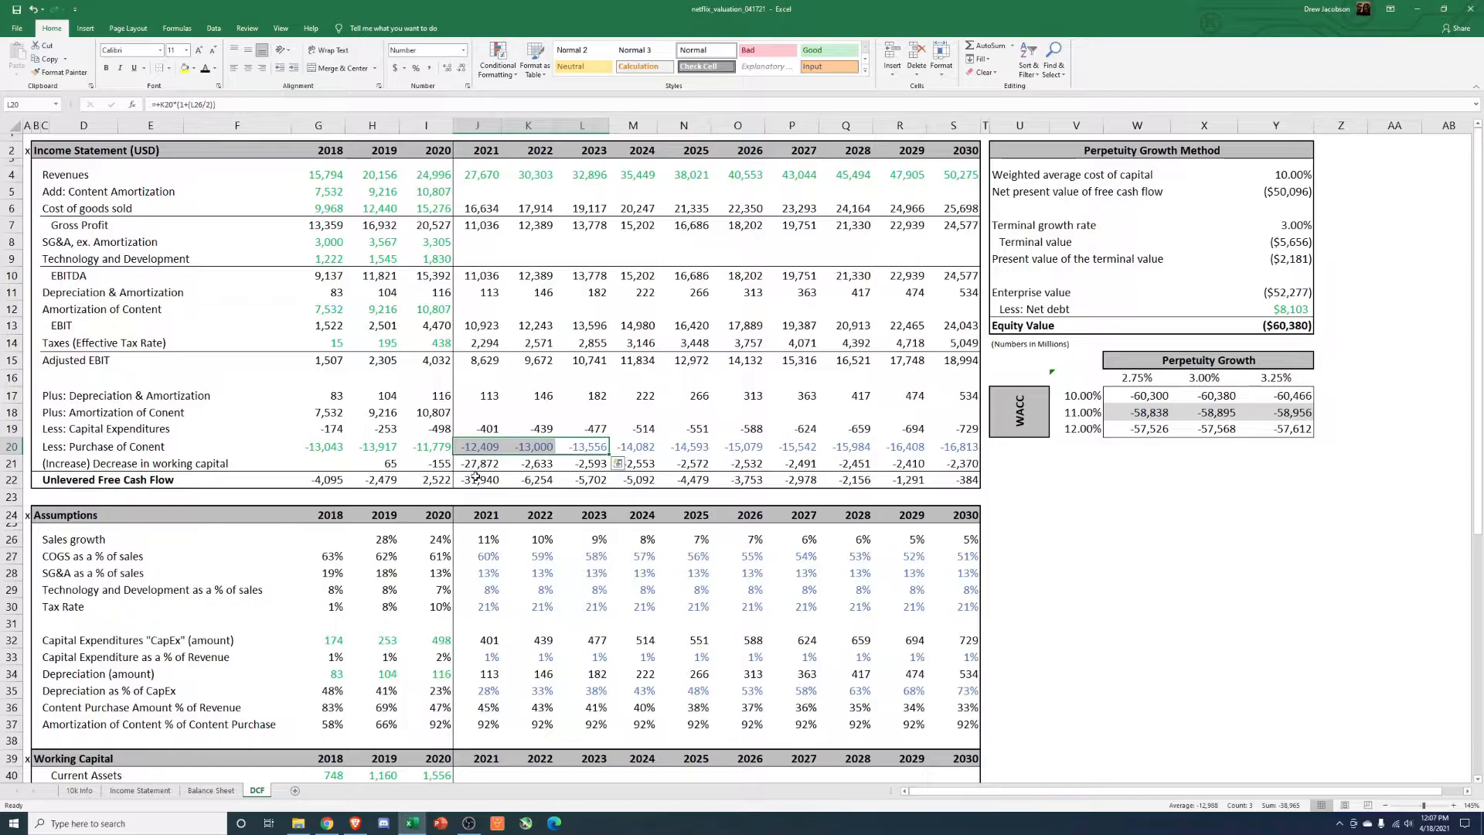
{"action": "key", "text": "Left"}
{"action": "key", "text": "Left"}
{"action": "key", "text": "Left"}
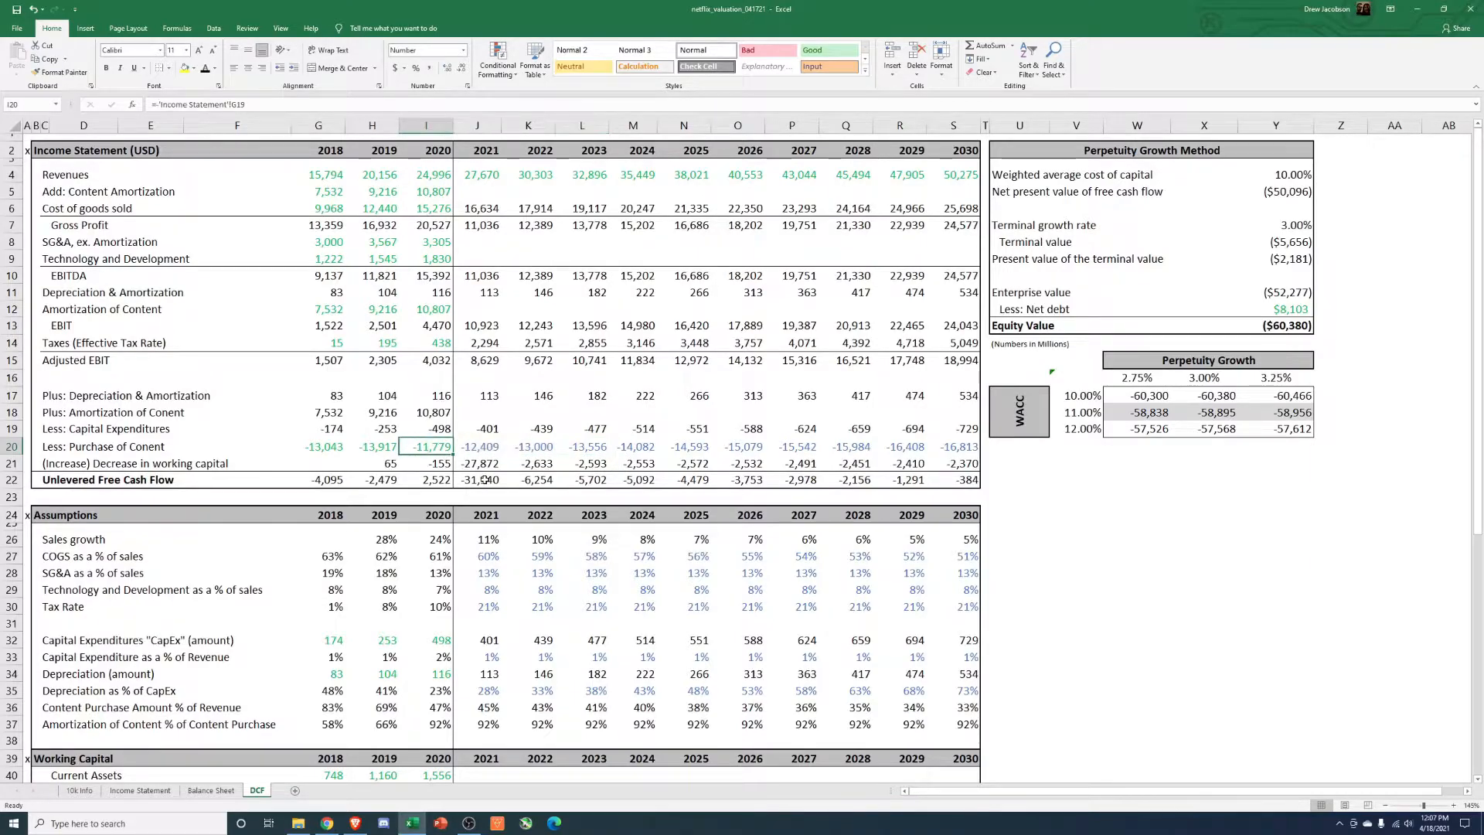
{"action": "key", "text": "Right"}
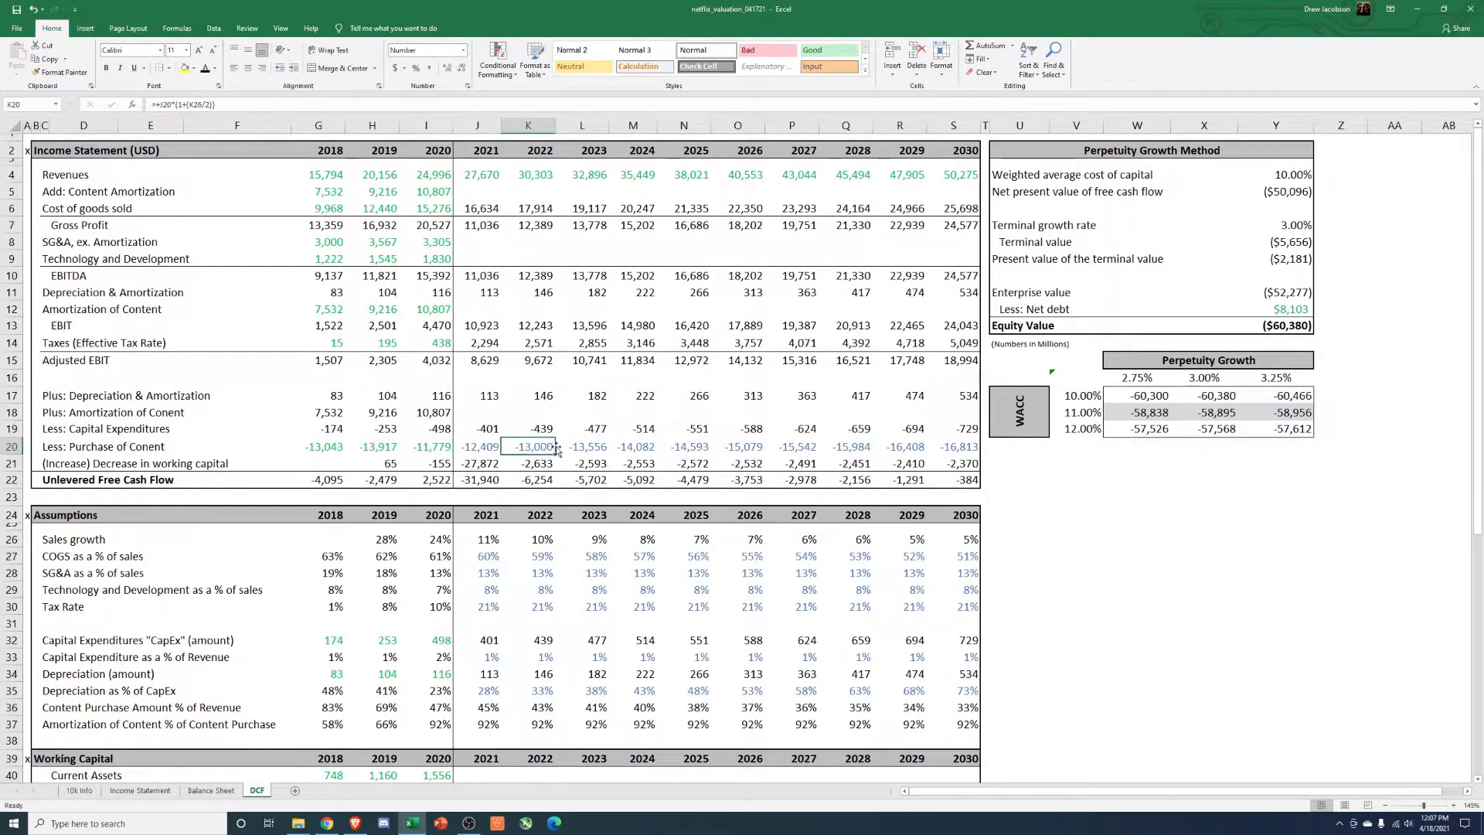
{"action": "left_click", "coordinate": [520, 449]}
{"action": "left_click", "coordinate": [485, 447]}
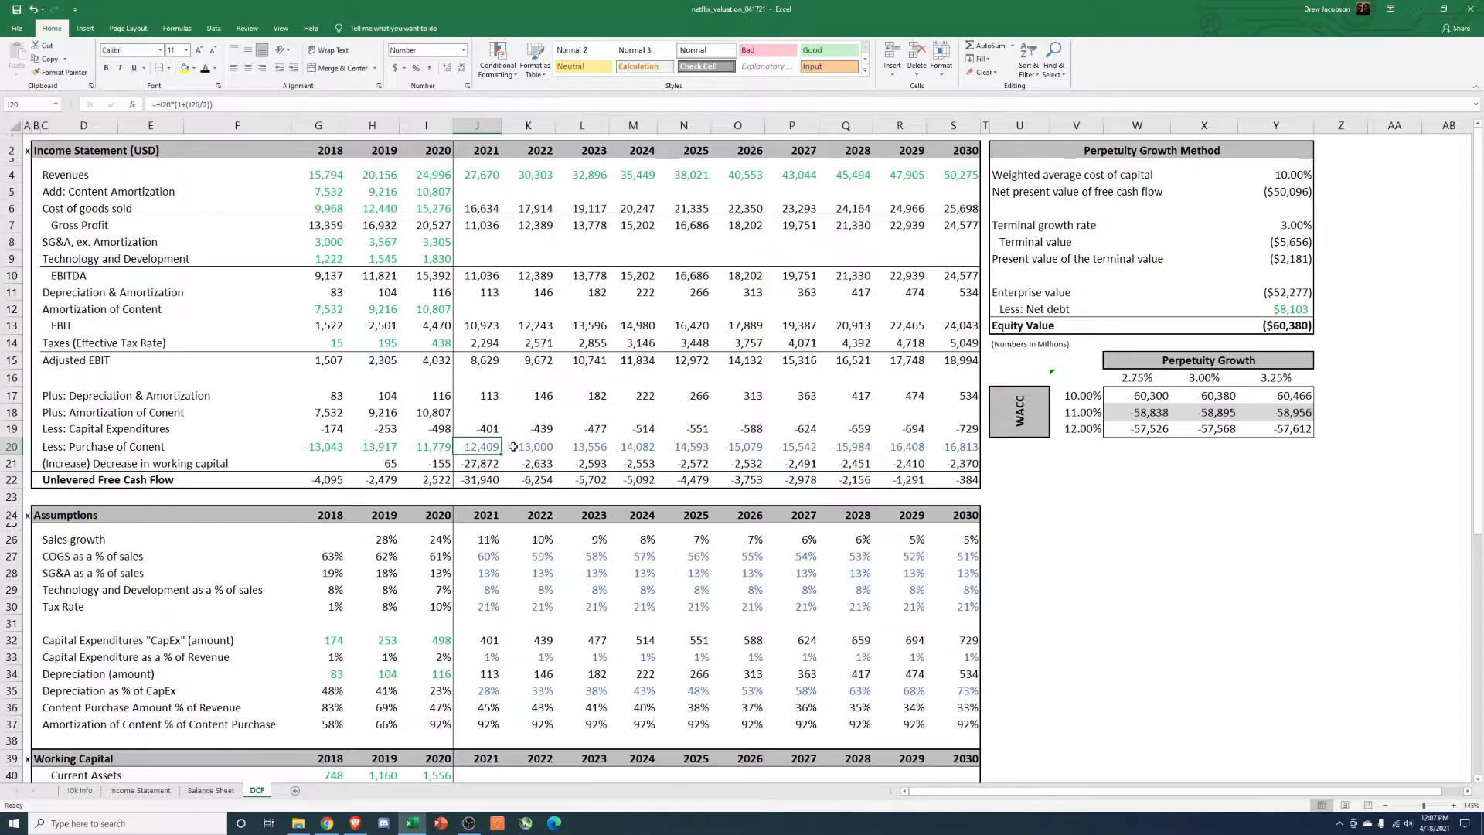
{"action": "left_click_drag", "start_coordinate": [506, 446], "coordinate": [603, 447]}
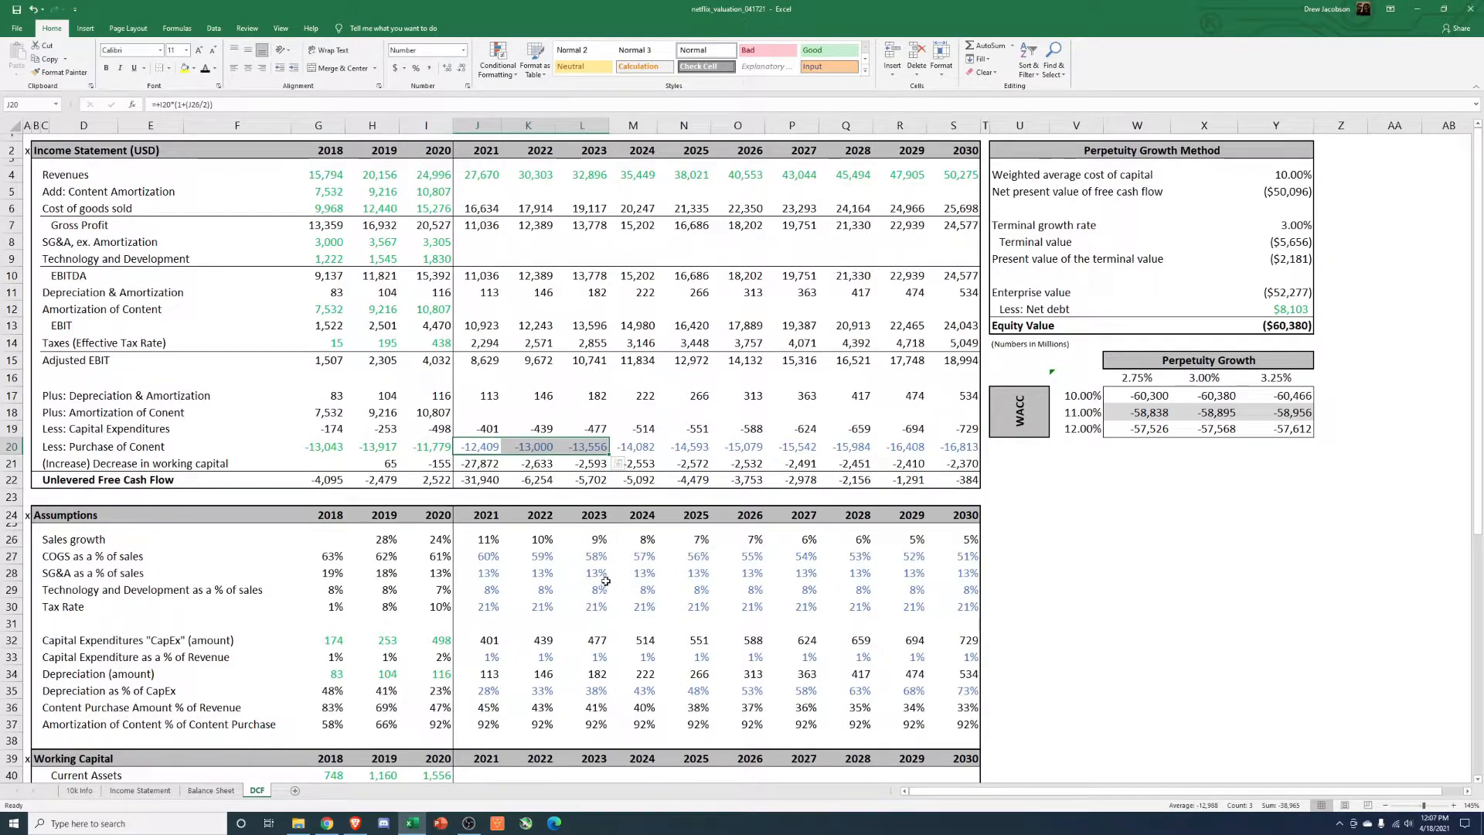
{"action": "left_click", "coordinate": [431, 446]}
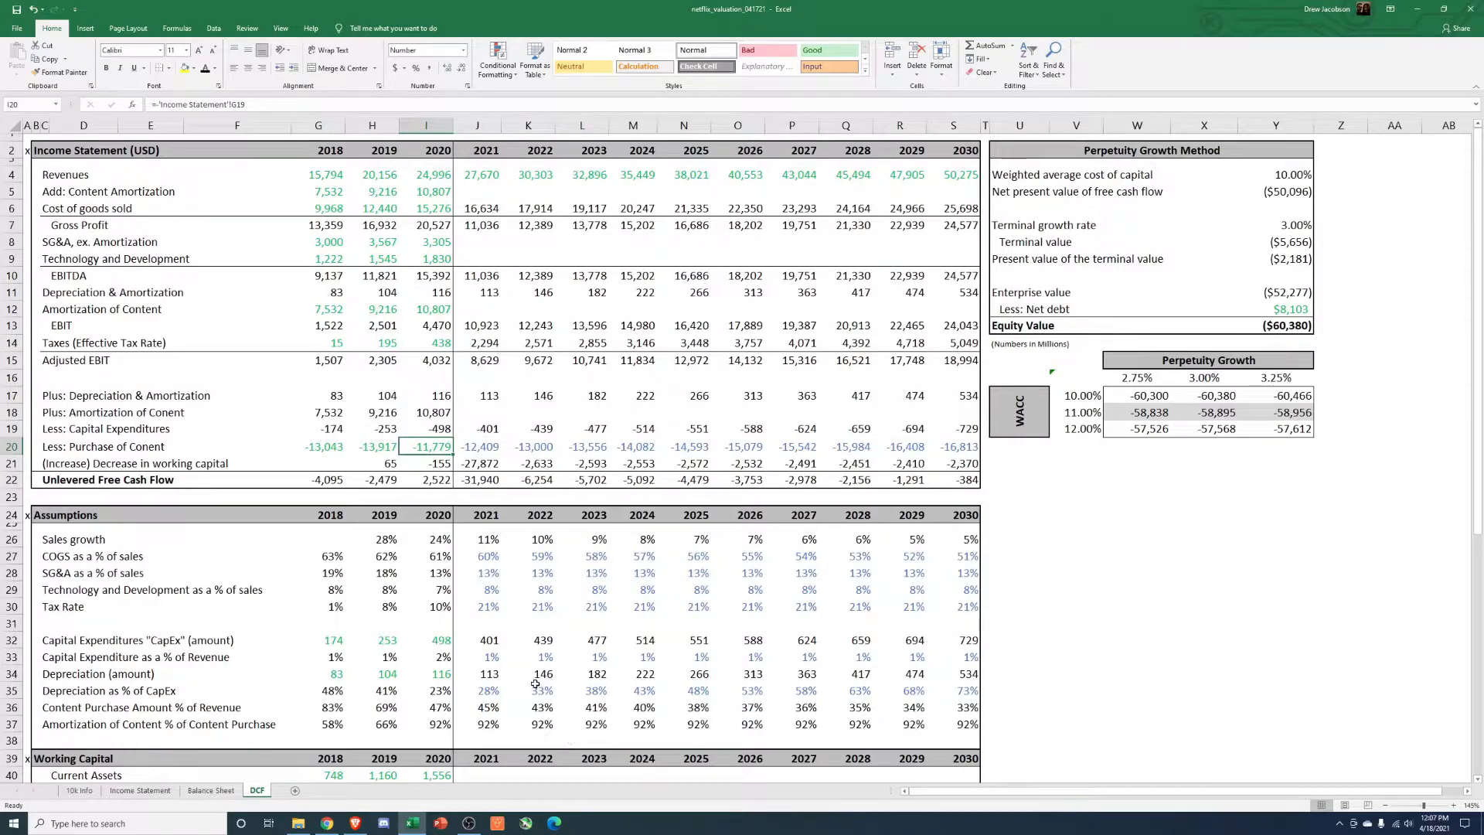
{"action": "scroll", "coordinate": [535, 684], "scroll_direction": "down", "scroll_amount": 1}
{"action": "left_click", "coordinate": [479, 692]}
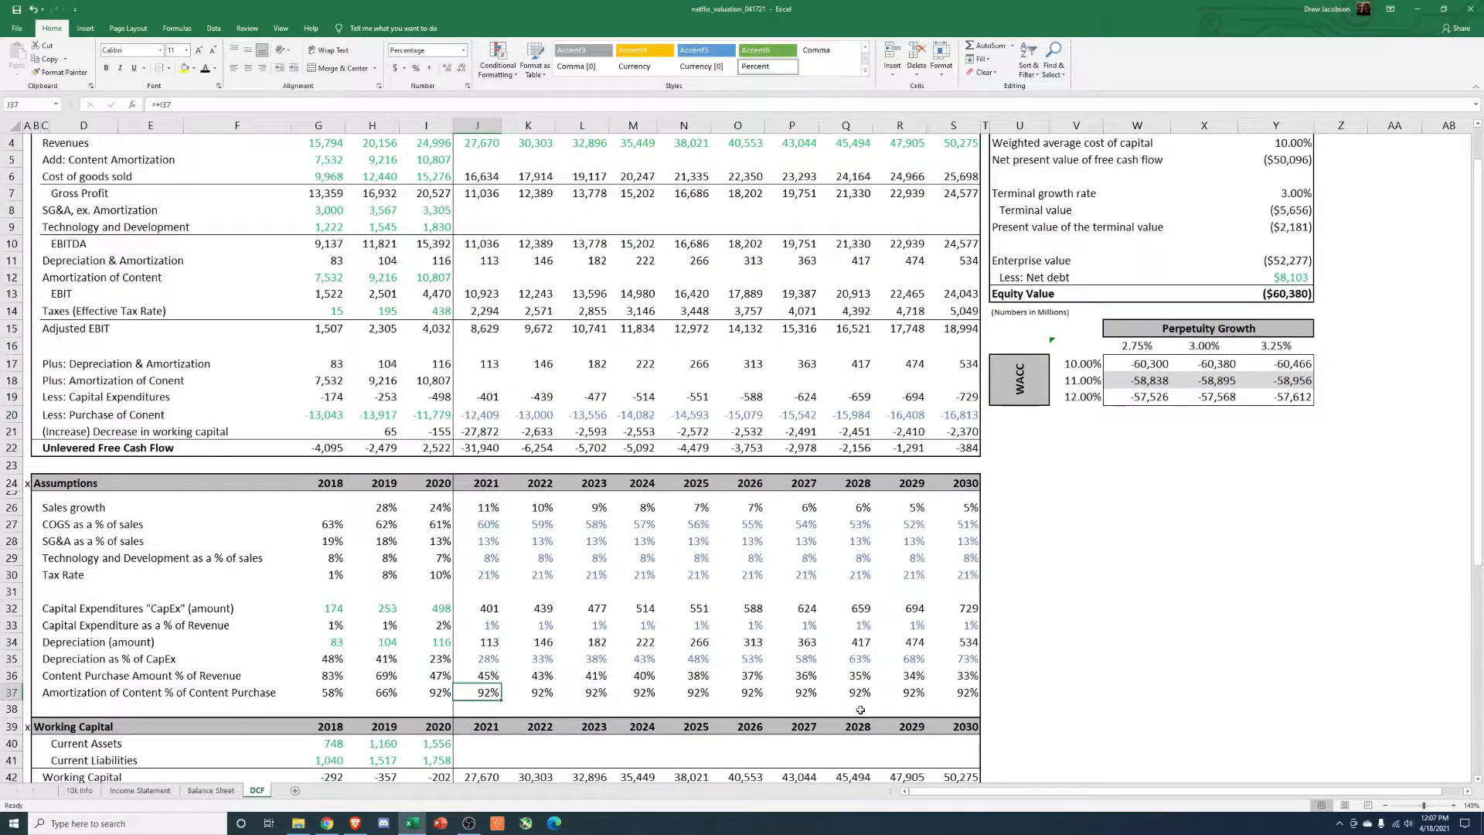
Step: Calculate 2021 Add: Content Amortization as the amortization percentage times Less: Purchase of Conent, J37*J20
{"action": "scroll", "coordinate": [560, 566], "scroll_direction": "up", "scroll_amount": 1}
{"action": "left_click", "coordinate": [468, 193]}
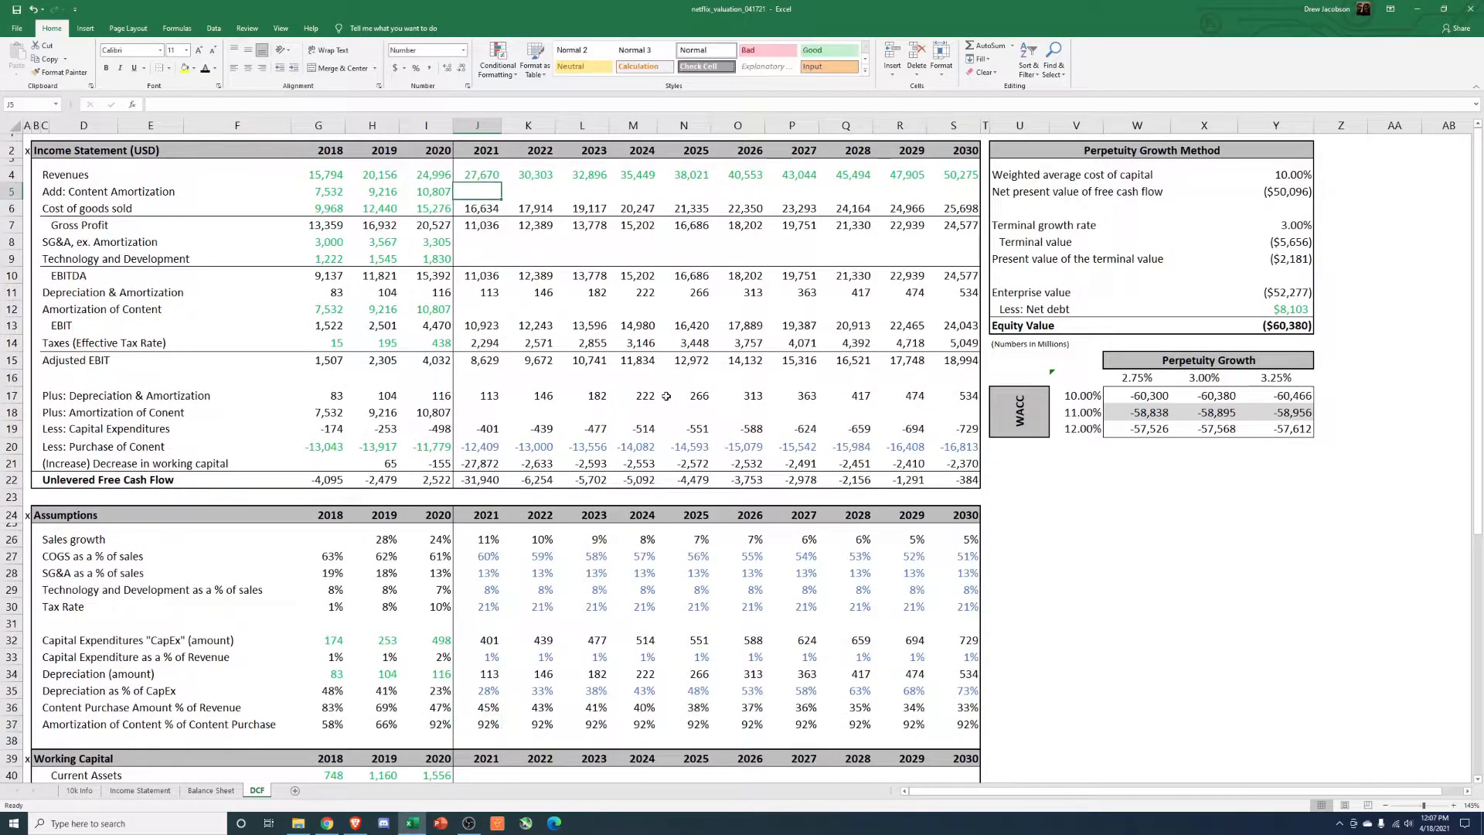
{"action": "type", "text": "+"}
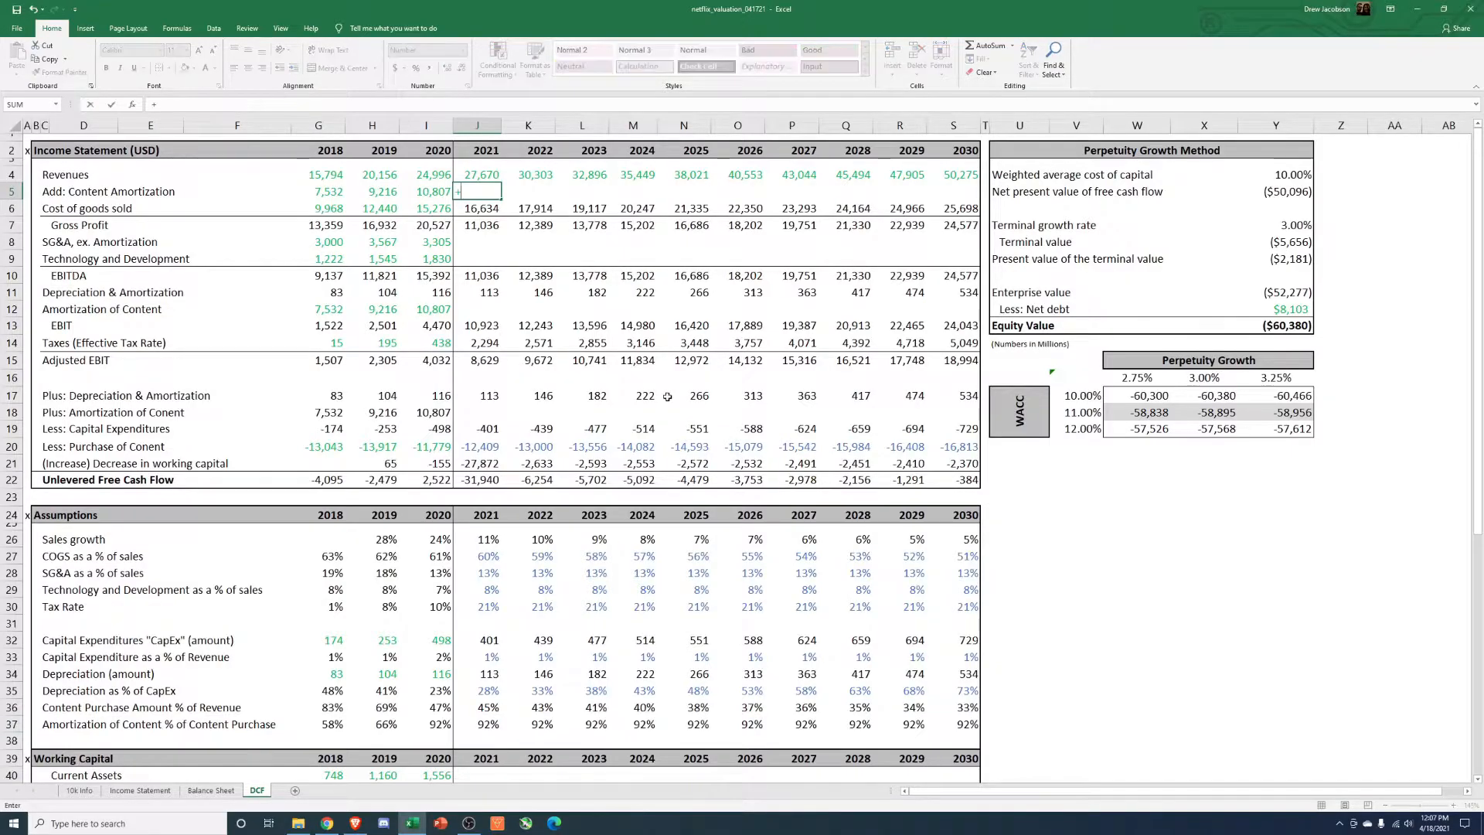
{"action": "left_click", "coordinate": [480, 724]}
{"action": "type", "text": "*"}
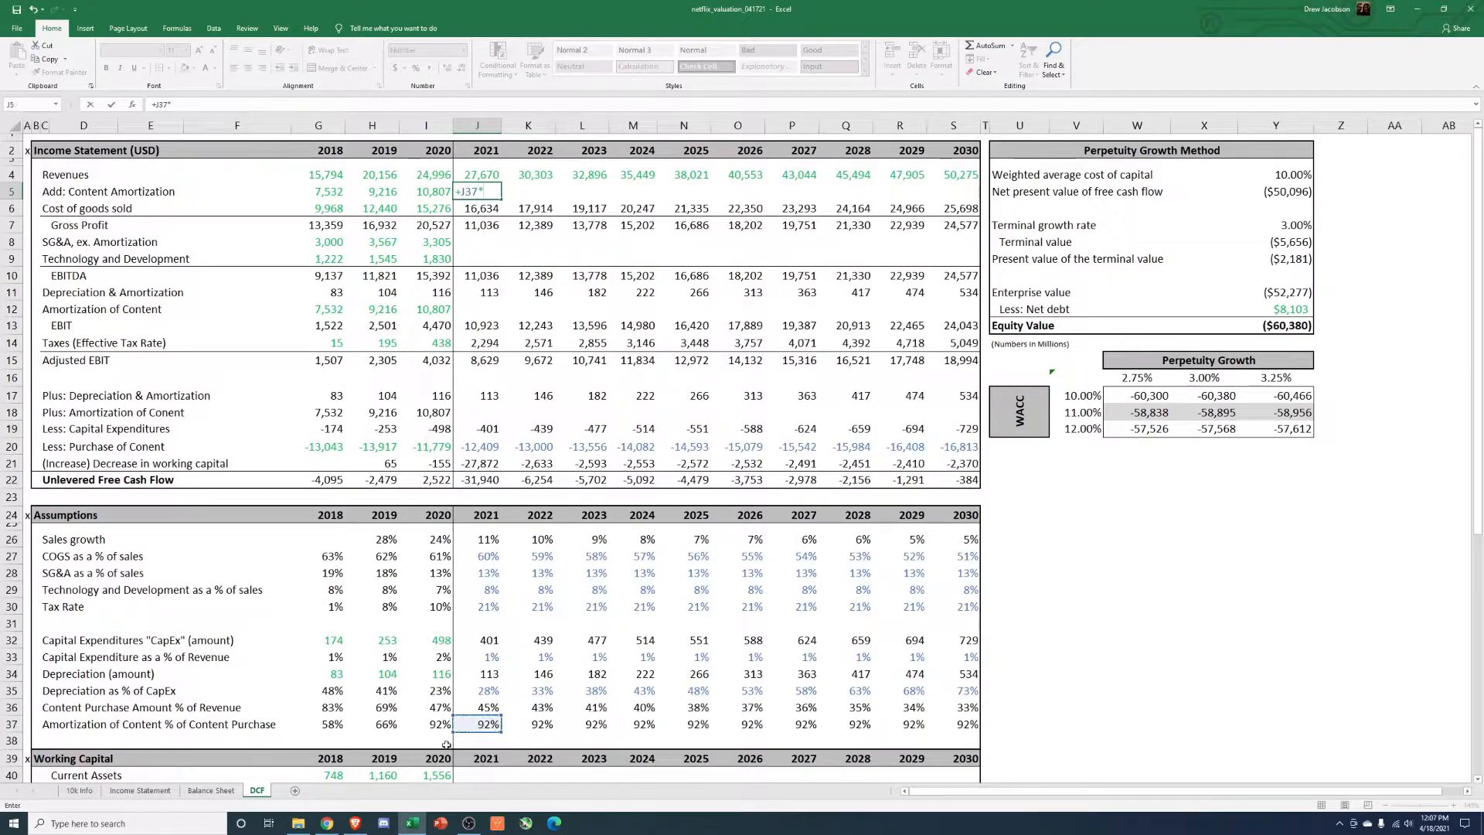
{"action": "left_click", "coordinate": [484, 449]}
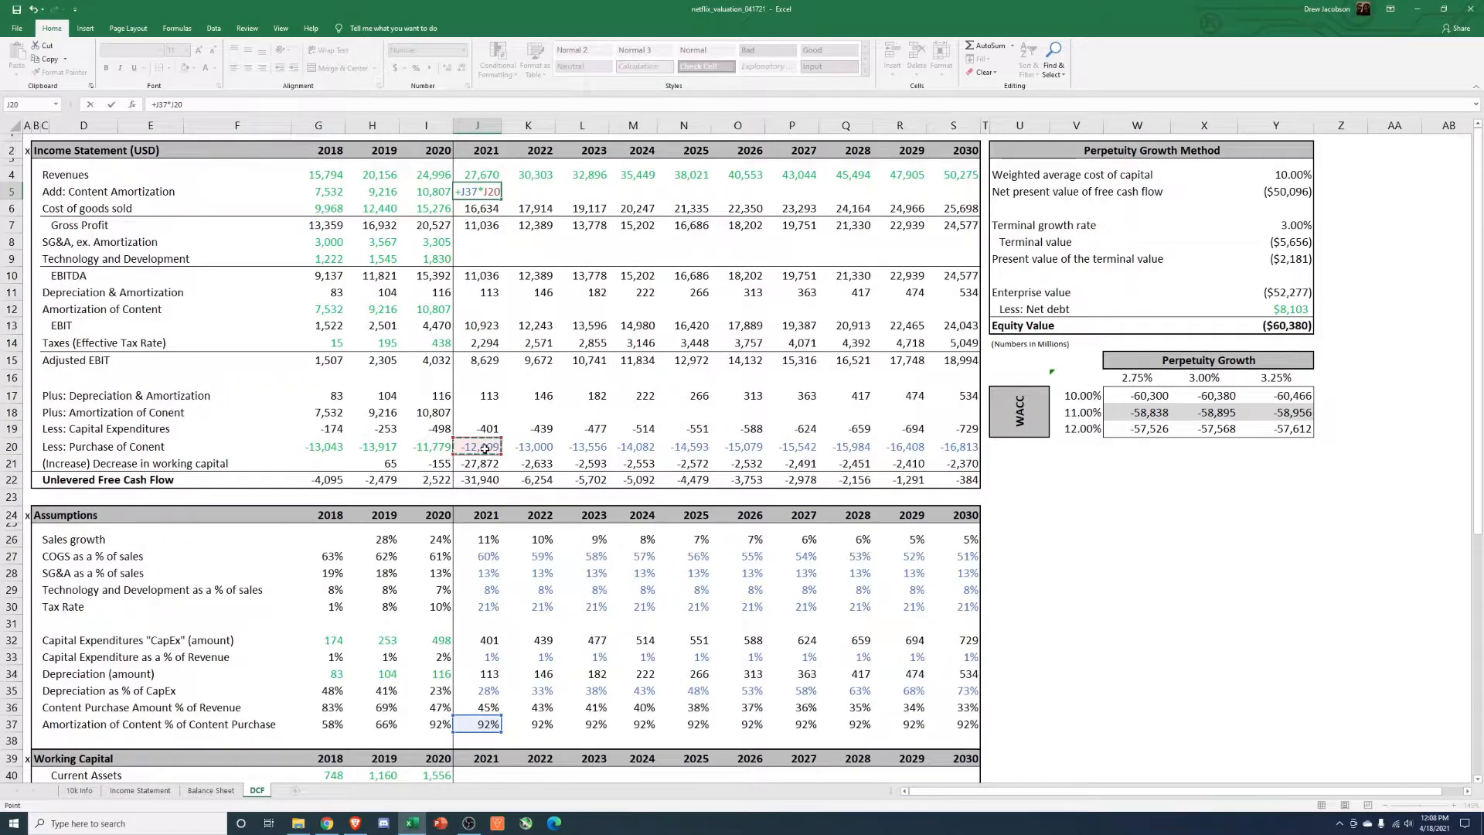
{"action": "key", "text": "Return"}
Step: Negate the 2021 Add: Content Amortization formula by changing its leading plus sign to a minus, giving -J37*J20
{"action": "key", "text": "Up"}
{"action": "key", "text": "F2"}
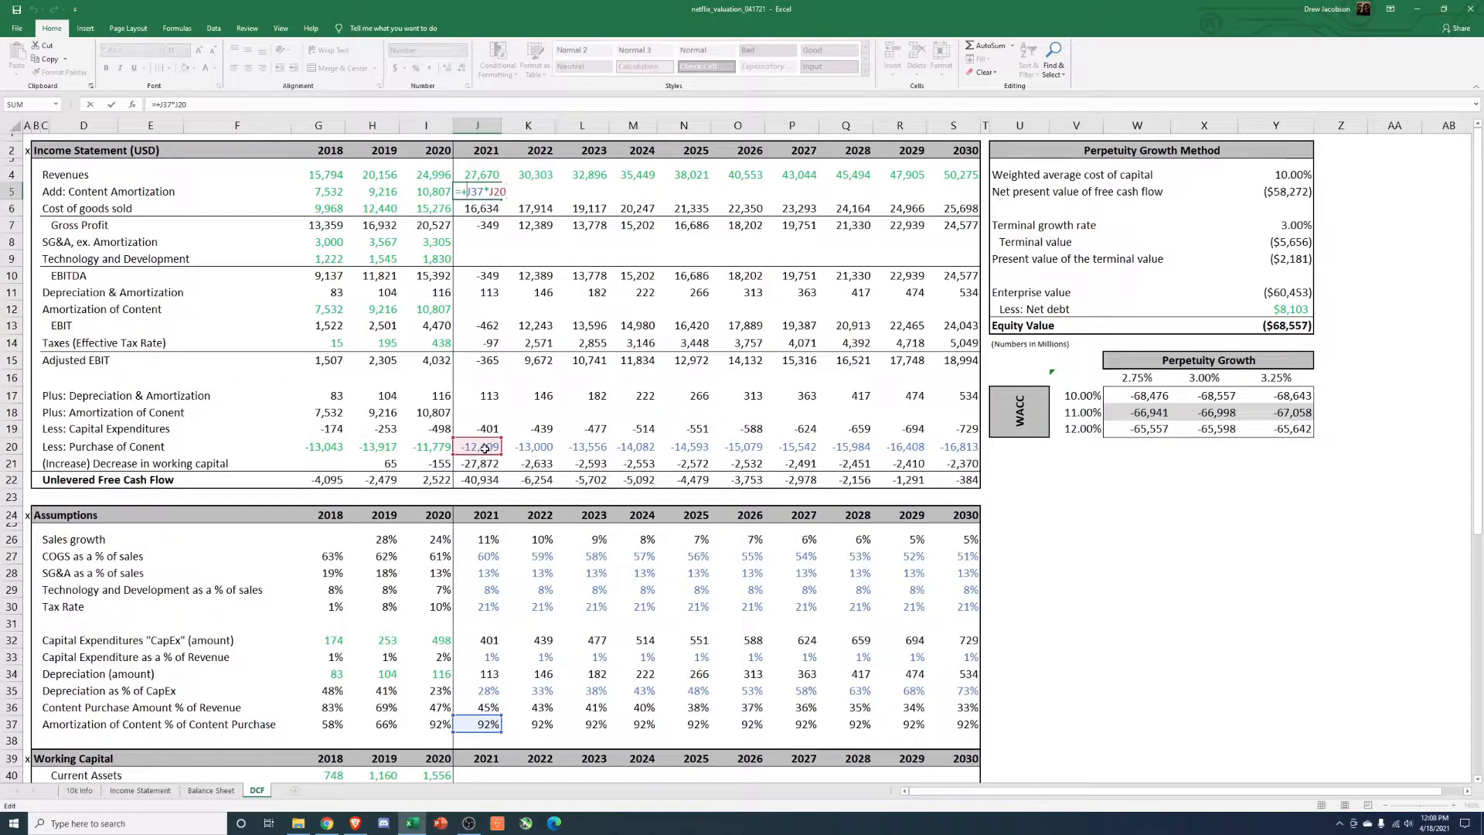
{"action": "key", "text": "BackSpace"}
{"action": "type", "text": "-"}
{"action": "key", "text": "Return"}
Step: Copy the 2021 Add: Content Amortization formula into 2022 through 2030
{"action": "key", "text": "Up"}
{"action": "key", "text": "ctrl+c"}
{"action": "key", "text": "Right"}
{"action": "key", "text": "shift+Right"}
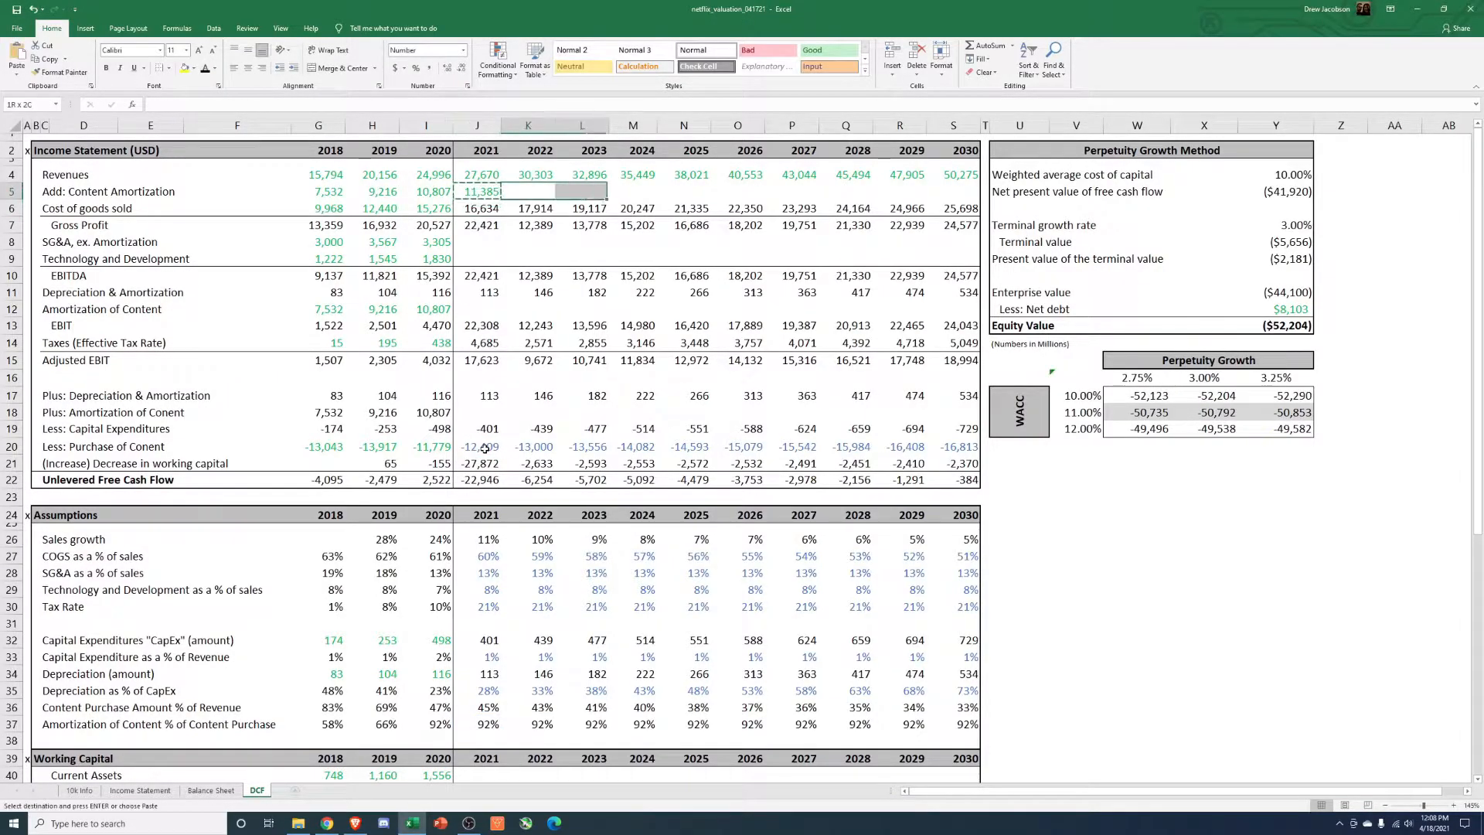
{"action": "key", "text": "shift+Right"}
{"action": "key", "text": "shift+Right"}
{"action": "key", "text": "shift+Right"}
{"action": "key", "text": "shift+Right"}
{"action": "key", "text": "shift+Right"}
{"action": "key", "text": "shift+Right"}
{"action": "key", "text": "shift+Right"}
{"action": "key", "text": "alt+e"}
{"action": "key", "text": "s"}
{"action": "key", "text": "Return"}
Step: Calculate 2021 SG&A, ex. Amortization as SG&A as a % of sales times 2021 revenues, J28*J4
{"action": "key", "text": "Down"}
{"action": "key", "text": "Down"}
{"action": "key", "text": "Down"}
{"action": "key", "text": "Left"}
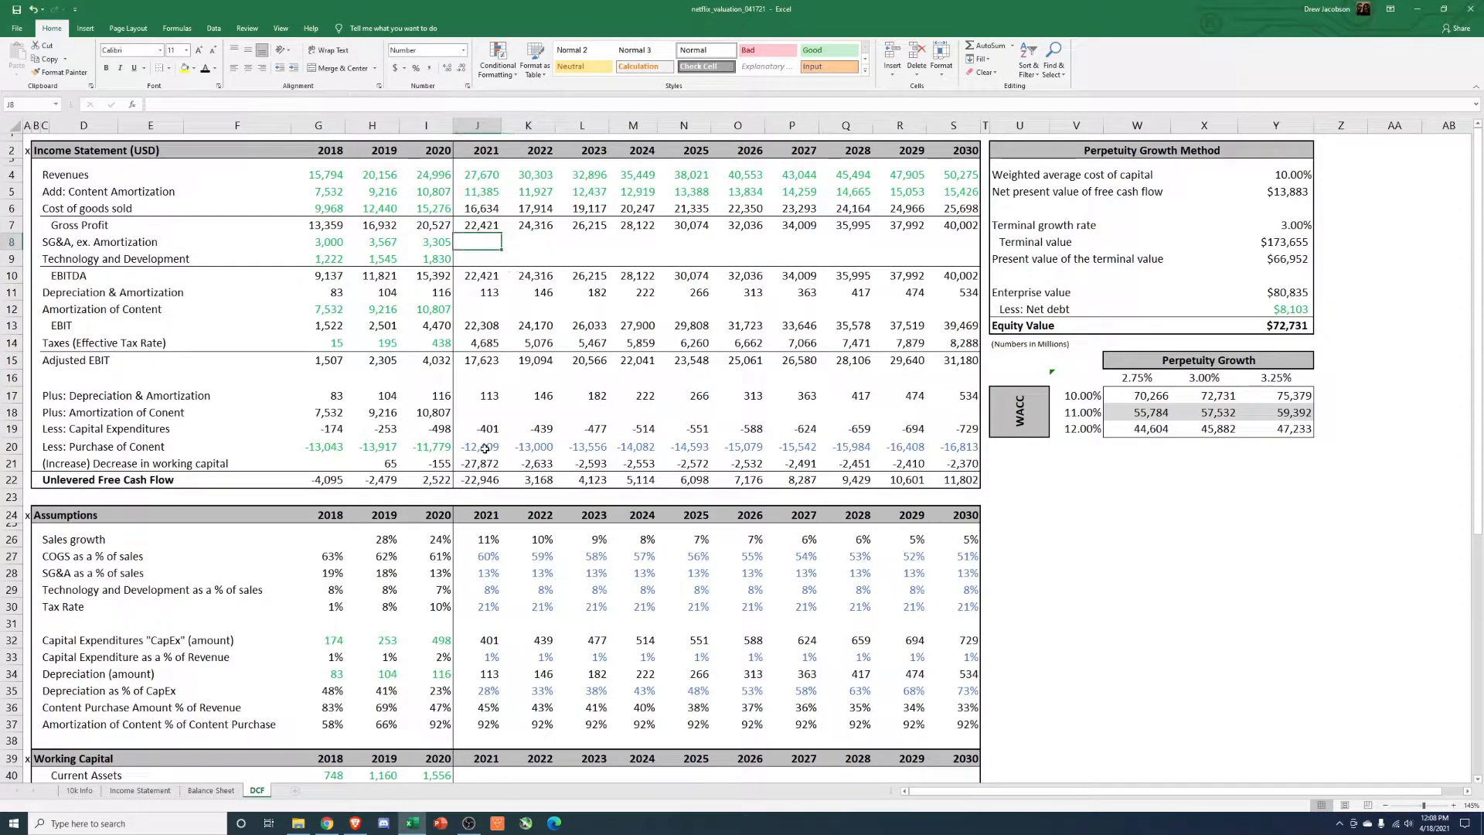
{"action": "type", "text": "+"}
{"action": "left_click", "coordinate": [478, 575]}
{"action": "type", "text": "*"}
{"action": "left_click", "coordinate": [485, 175]}
{"action": "key", "text": "Return"}
Step: Copy the 2021 SG&A, ex. Amortization formula into 2022 through 2030
{"action": "key", "text": "Up"}
{"action": "key", "text": "ctrl+c"}
{"action": "key", "text": "Right"}
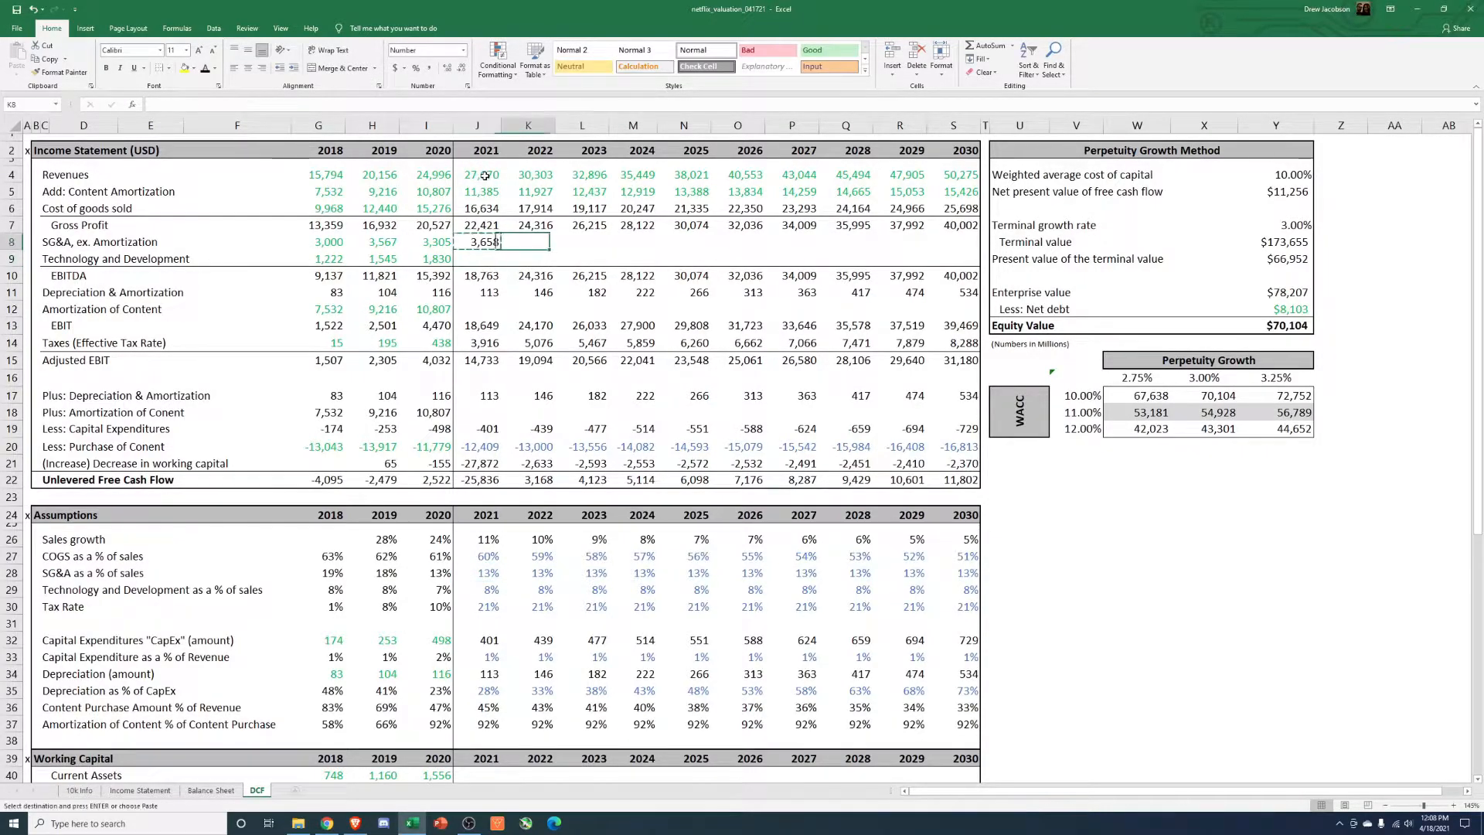
{"action": "key", "text": "shift+Right"}
{"action": "key", "text": "shift+Right"}
{"action": "key", "text": "shift+Right"}
{"action": "key", "text": "shift+Right"}
{"action": "key", "text": "shift+Right"}
{"action": "key", "text": "shift+Right"}
{"action": "key", "text": "shift+Right"}
{"action": "key", "text": "shift+Right"}
{"action": "key", "text": "ctrl+alt+v"}
{"action": "key", "text": "Return"}
{"action": "key", "text": "Escape"}
Step: Calculate 2021 Technology and Development as its percentage of sales times 2021 revenues, J29*J4
{"action": "key", "text": "Down"}
{"action": "key", "text": "Left"}
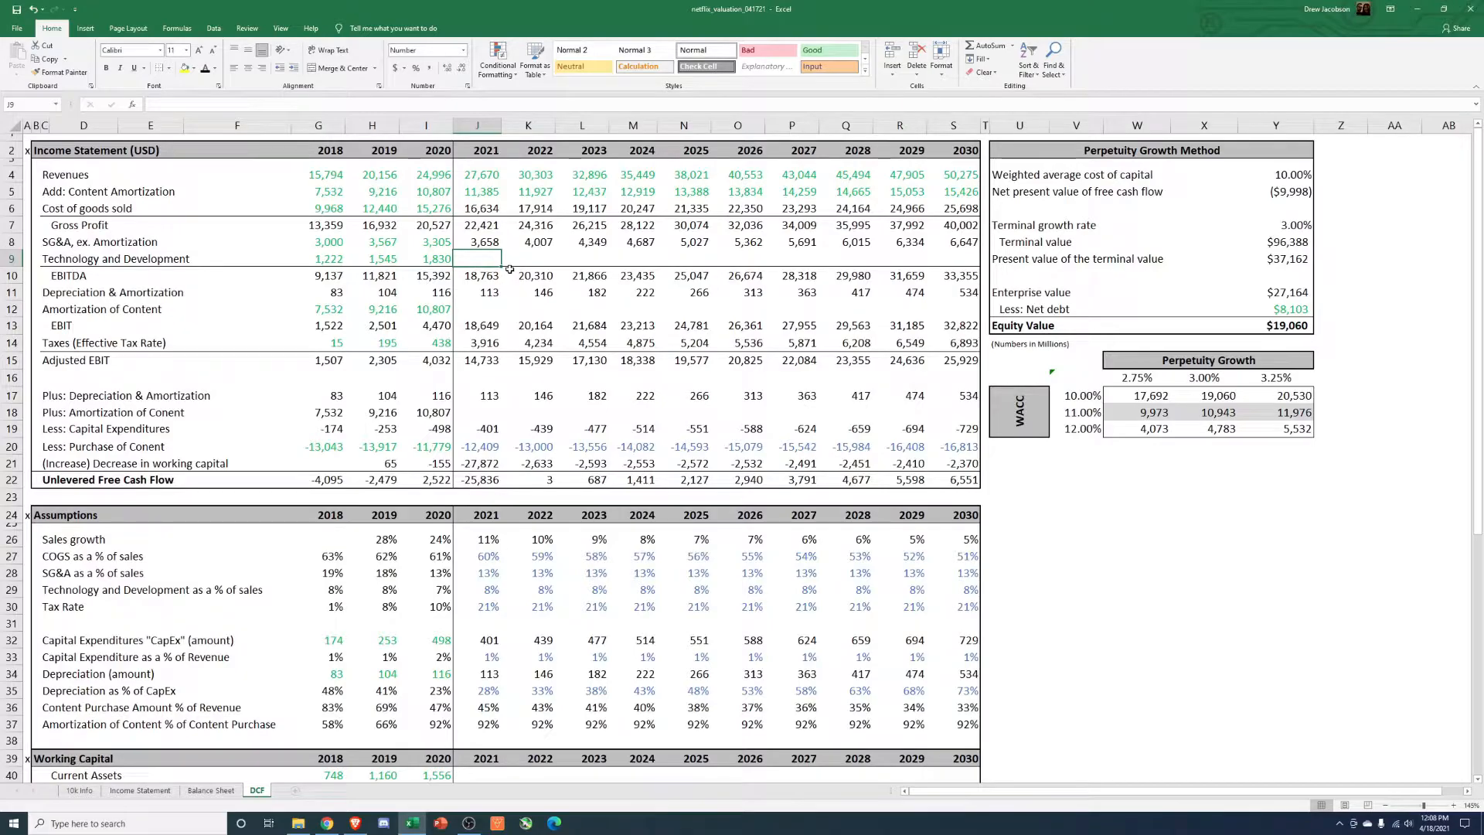
{"action": "type", "text": "+"}
{"action": "left_click", "coordinate": [480, 591]}
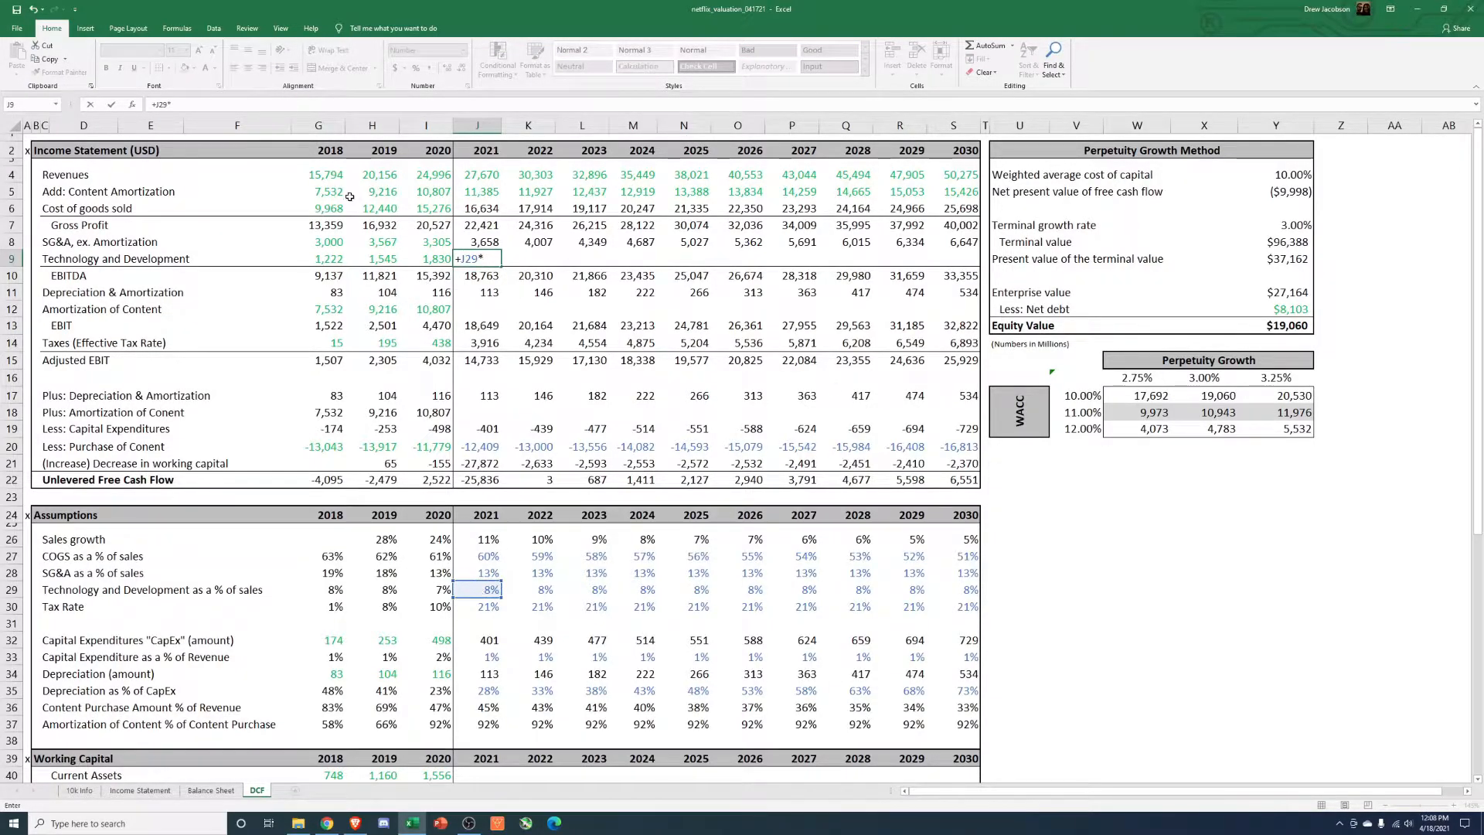
{"action": "left_click", "coordinate": [468, 177]}
{"action": "key", "text": "Return"}
Step: Copy the 2021 Technology and Development formula into 2022 through 2030
{"action": "key", "text": "Up"}
{"action": "key", "text": "ctrl+c"}
{"action": "key", "text": "Right"}
{"action": "key", "text": "shift+Right"}
{"action": "key", "text": "shift+Right"}
{"action": "key", "text": "shift+Right"}
{"action": "key", "text": "shift+Right"}
{"action": "key", "text": "shift+Right"}
{"action": "key", "text": "shift+Right"}
{"action": "key", "text": "shift+Right"}
{"action": "key", "text": "shift+Right"}
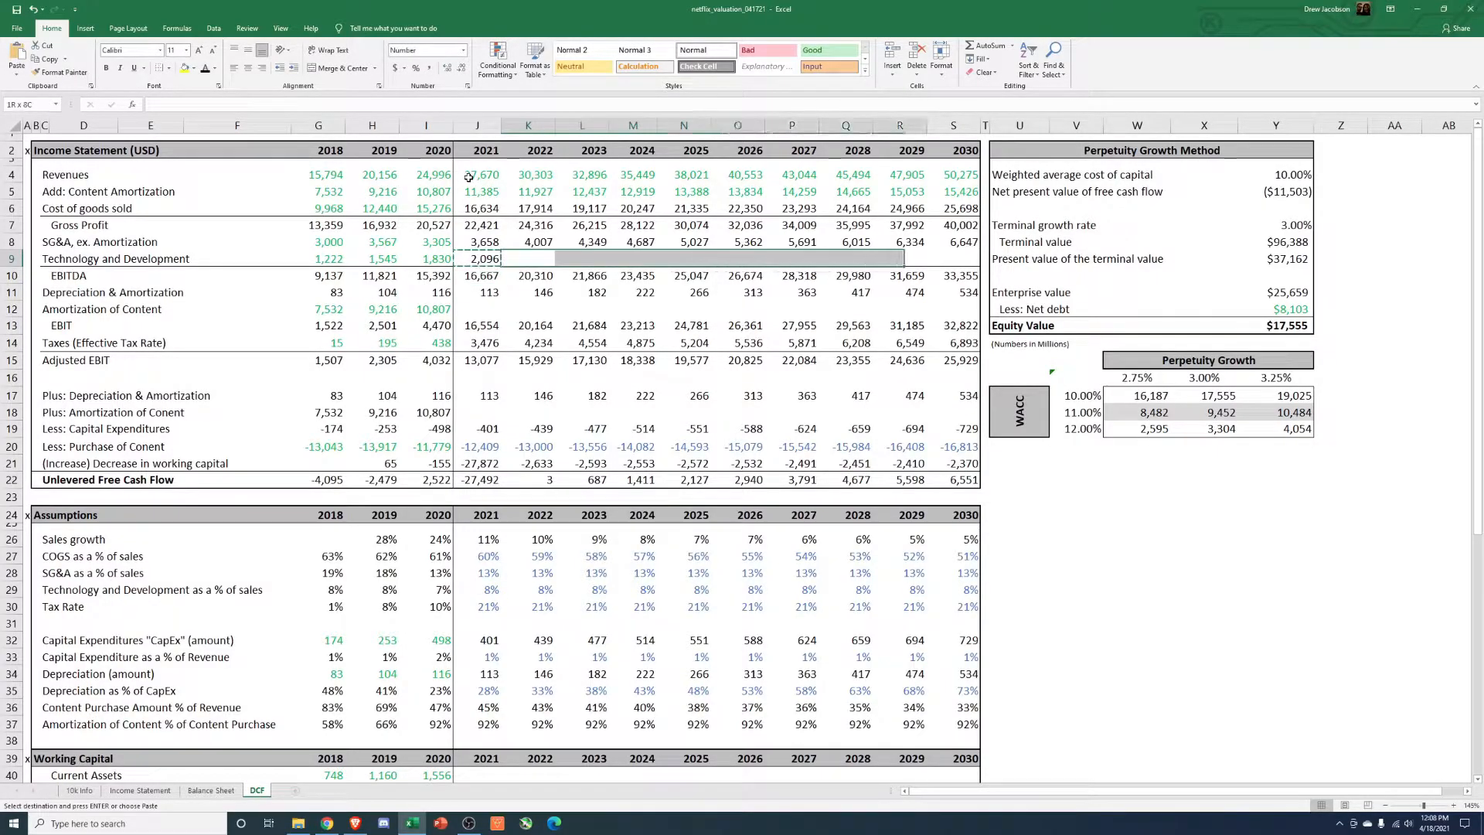
{"action": "key", "text": "ctrl+alt+v"}
{"action": "key", "text": "Escape"}
{"action": "key", "text": "shift+Left"}
{"action": "key", "text": "shift+Left"}
{"action": "key", "text": "shift+Left"}
{"action": "key", "text": "shift+Left"}
{"action": "key", "text": "shift+Left"}
{"action": "key", "text": "shift+Left"}
{"action": "key", "text": "shift+Left"}
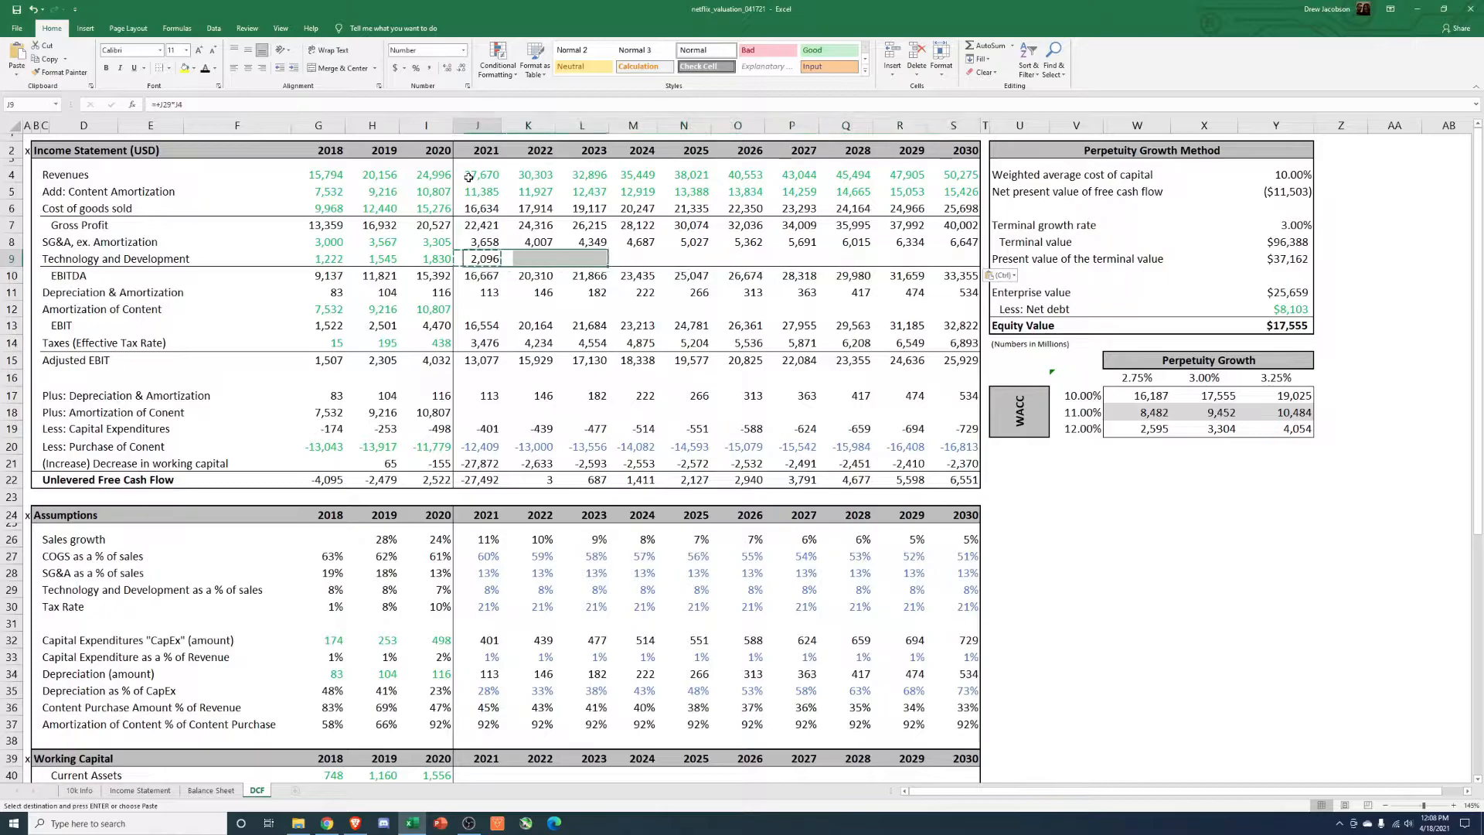
{"action": "key", "text": "shift+Right"}
{"action": "key", "text": "shift+Right"}
{"action": "key", "text": "shift+Right"}
{"action": "key", "text": "shift+Right"}
{"action": "key", "text": "shift+Right"}
{"action": "key", "text": "shift+Right"}
{"action": "key", "text": "shift+Right"}
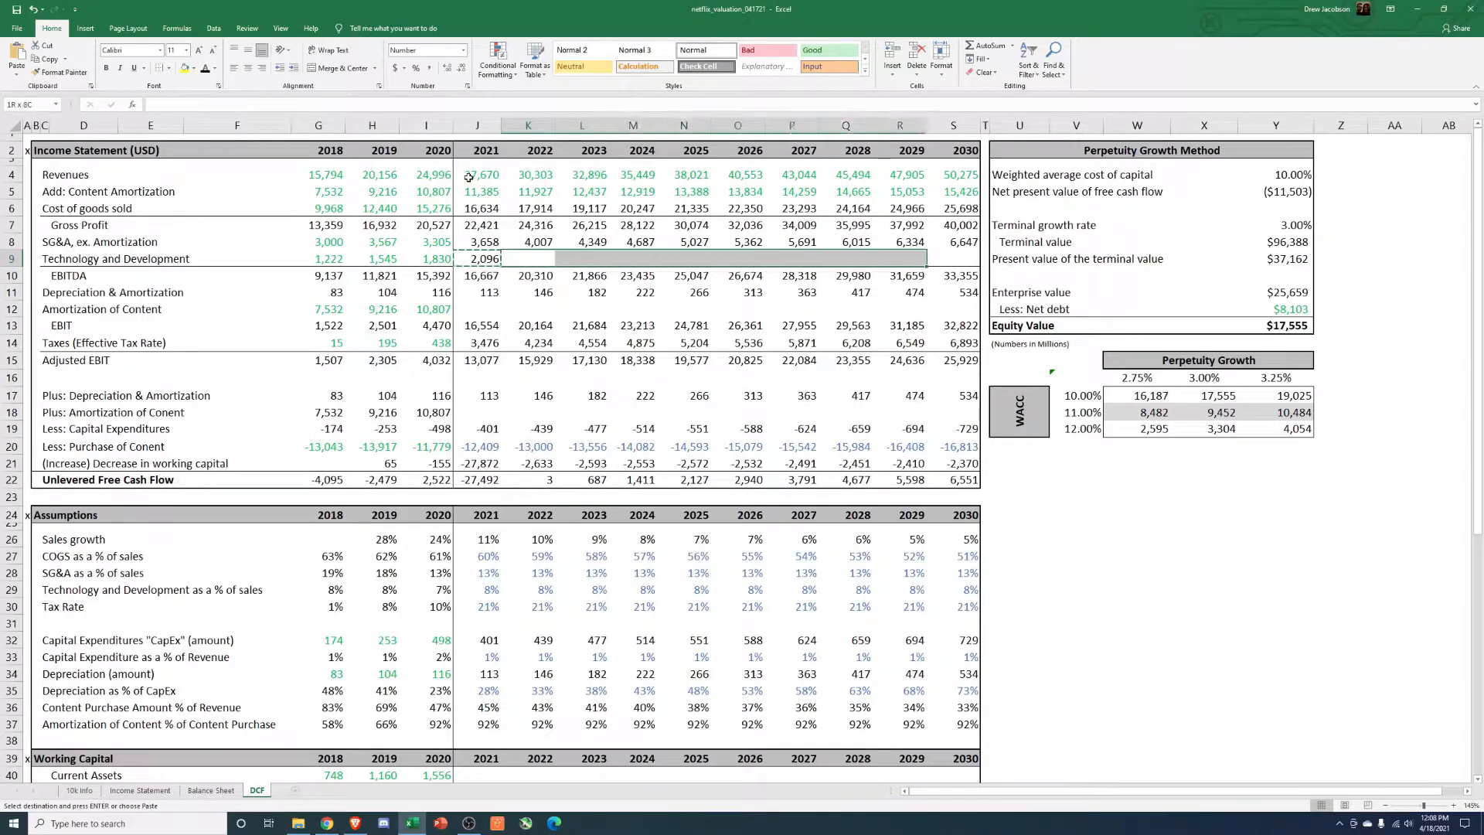
{"action": "key", "text": "ctrl+alt+v"}
{"action": "key", "text": "Return"}
{"action": "key", "text": "Escape"}
Step: Link 2021 Amortization of Content in the income statement to the 2021 Add: Content Amortization figure, J5
{"action": "key", "text": "Down"}
{"action": "key", "text": "Down"}
{"action": "key", "text": "Down"}
{"action": "key", "text": "Left"}
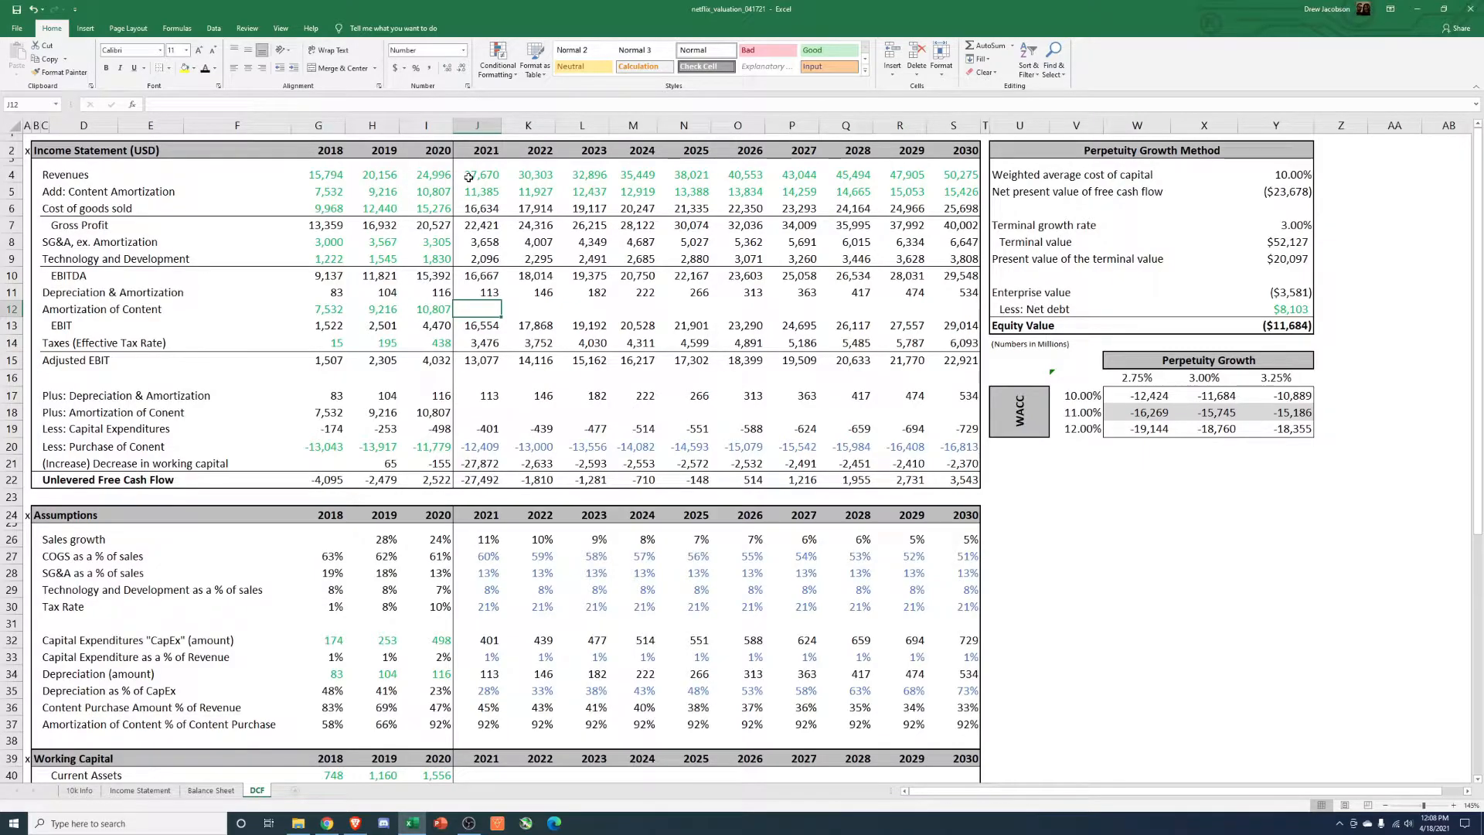
{"action": "type", "text": "+"}
{"action": "key", "text": "Up"}
{"action": "key", "text": "Up"}
{"action": "key", "text": "Up"}
{"action": "key", "text": "Up"}
{"action": "key", "text": "Up"}
{"action": "key", "text": "Up"}
{"action": "key", "text": "Up"}
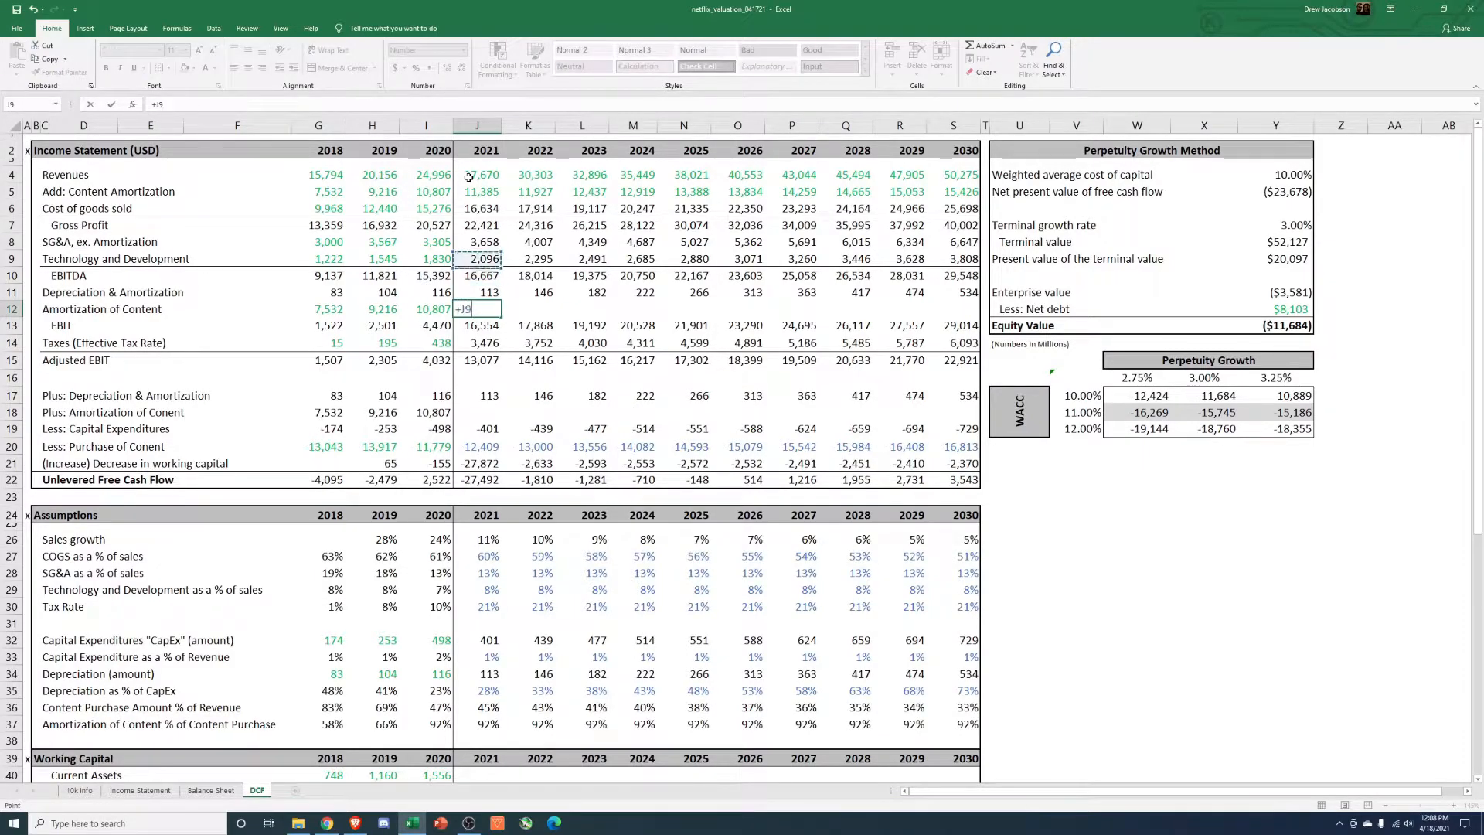
{"action": "key", "text": "Return"}
Step: Copy the 2021 Amortization of Content formula into 2022 through 2030
{"action": "key", "text": "ctrl+c"}
{"action": "key", "text": "Right"}
{"action": "key", "text": "shift+Right"}
{"action": "key", "text": "shift+Right"}
{"action": "key", "text": "shift+Right"}
{"action": "key", "text": "shift+Right"}
{"action": "key", "text": "shift+Right"}
{"action": "key", "text": "shift+Right"}
{"action": "key", "text": "shift+Right"}
{"action": "key", "text": "shift+Right"}
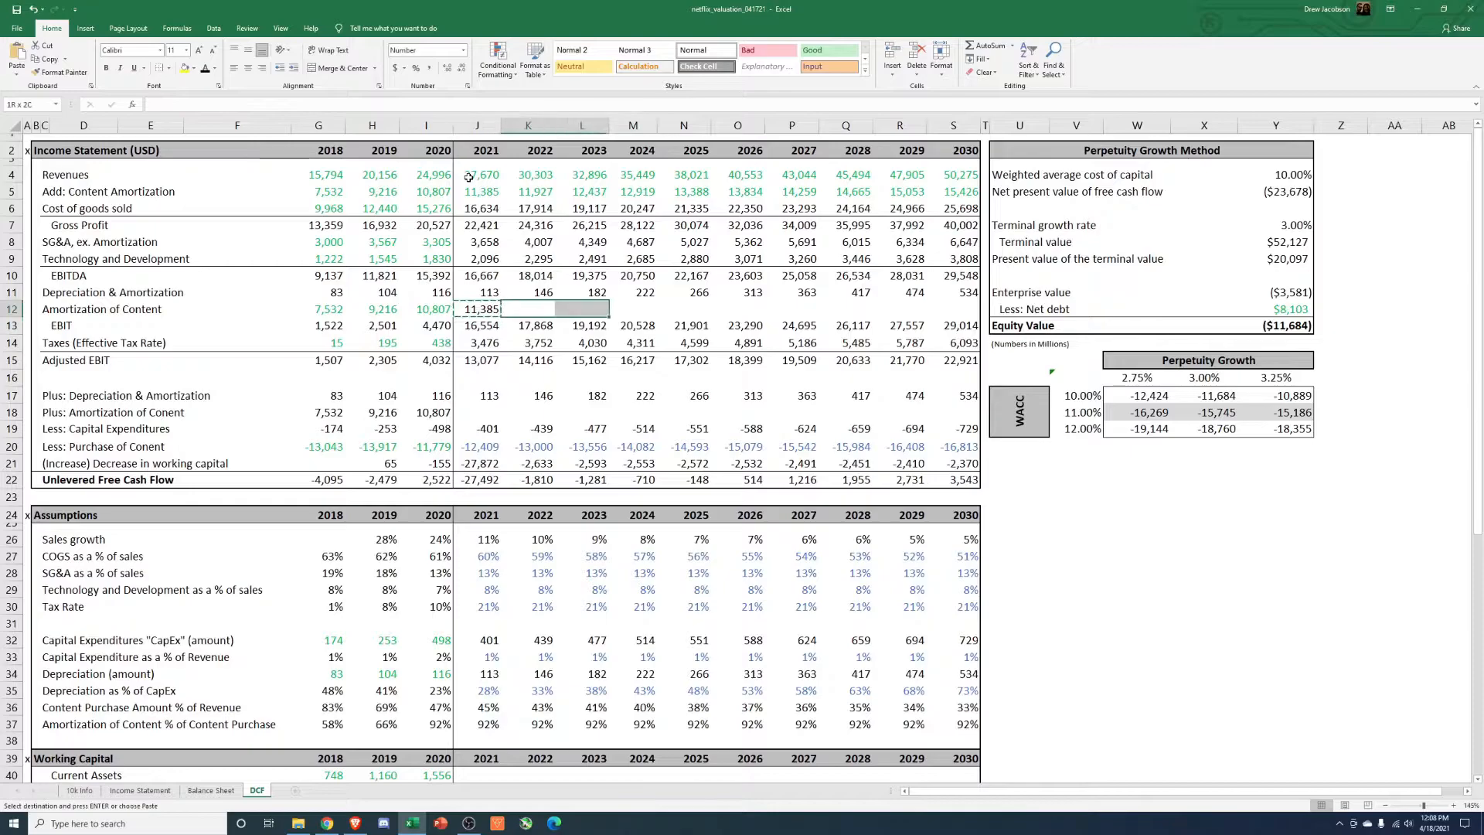
{"action": "key", "text": "ctrl+alt+v"}
{"action": "key", "text": "f"}
{"action": "key", "text": "Return"}
{"action": "key", "text": "Escape"}
Step: Copy the 2020 Adjusted EBIT formula, EBIT minus taxes, into 2021 through 2030
{"action": "key", "text": "Left"}
{"action": "key", "text": "Down"}
{"action": "key", "text": "Down"}
{"action": "key", "text": "Down"}
{"action": "key", "text": "F2"}
{"action": "key", "text": "Return"}
{"action": "key", "text": "Up"}
{"action": "key", "text": "Left"}
{"action": "key", "text": "ctrl+c"}
{"action": "key", "text": "Right"}
{"action": "key", "text": "shift+Right"}
{"action": "key", "text": "shift+Right"}
{"action": "key", "text": "shift+Right"}
{"action": "key", "text": "shift+Right"}
{"action": "key", "text": "shift+Right"}
{"action": "key", "text": "shift+Right"}
{"action": "key", "text": "shift+Right"}
{"action": "key", "text": "shift+Right"}
{"action": "key", "text": "shift+Right"}
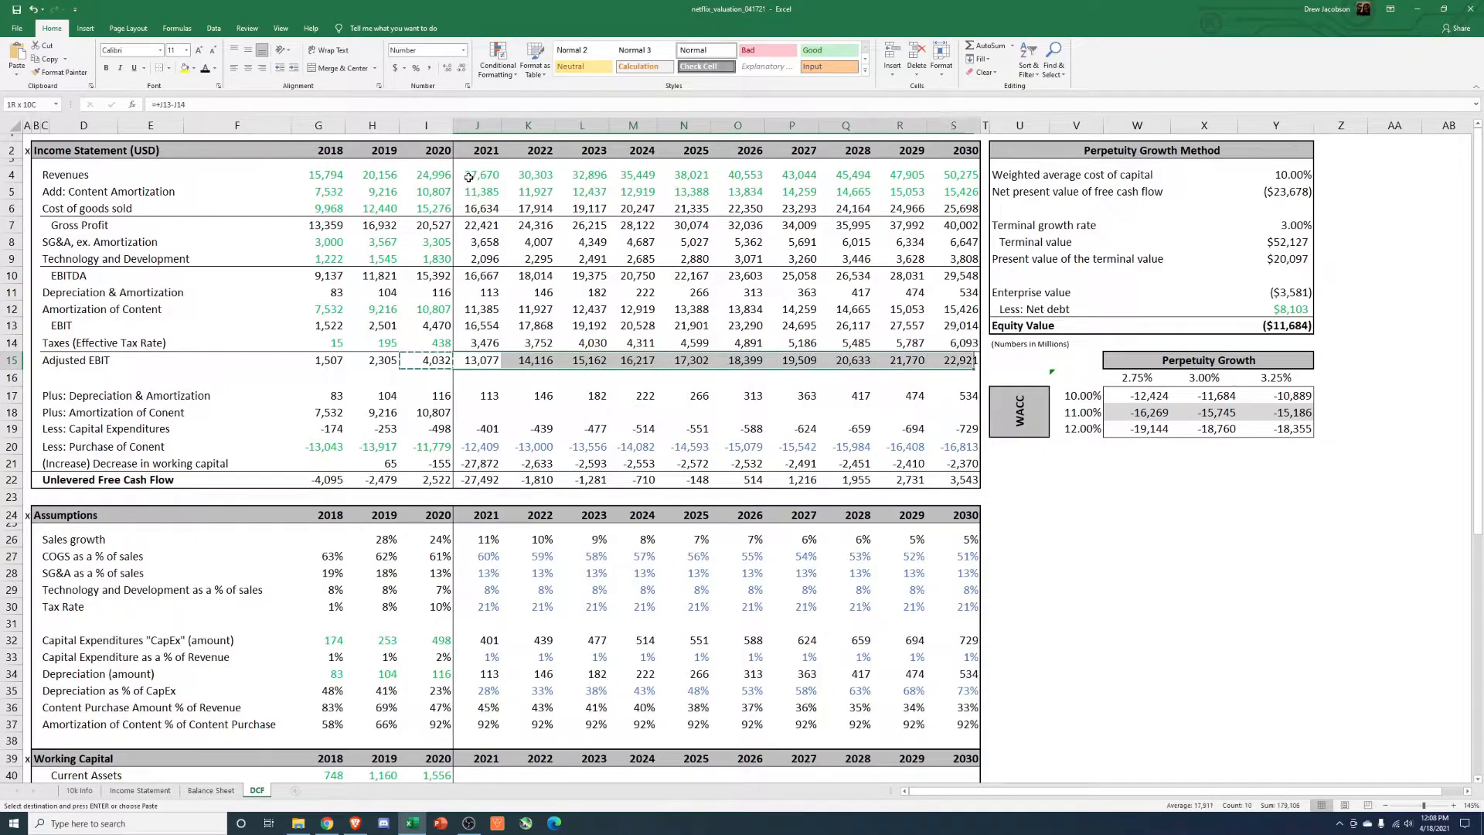
{"action": "key", "text": "ctrl+alt+v"}
{"action": "key", "text": "f"}
{"action": "key", "text": "Return"}
{"action": "key", "text": "Escape"}
Step: Check the income statement subtotal formulas between Gross Profit and Adjusted EBIT for 2020 and 2021
{"action": "key", "text": "Left"}
{"action": "key", "text": "Up"}
{"action": "key", "text": "Up"}
{"action": "key", "text": "Up"}
{"action": "key", "text": "Up"}
{"action": "key", "text": "Up"}
{"action": "key", "text": "Up"}
{"action": "key", "text": "Up"}
{"action": "key", "text": "Up"}
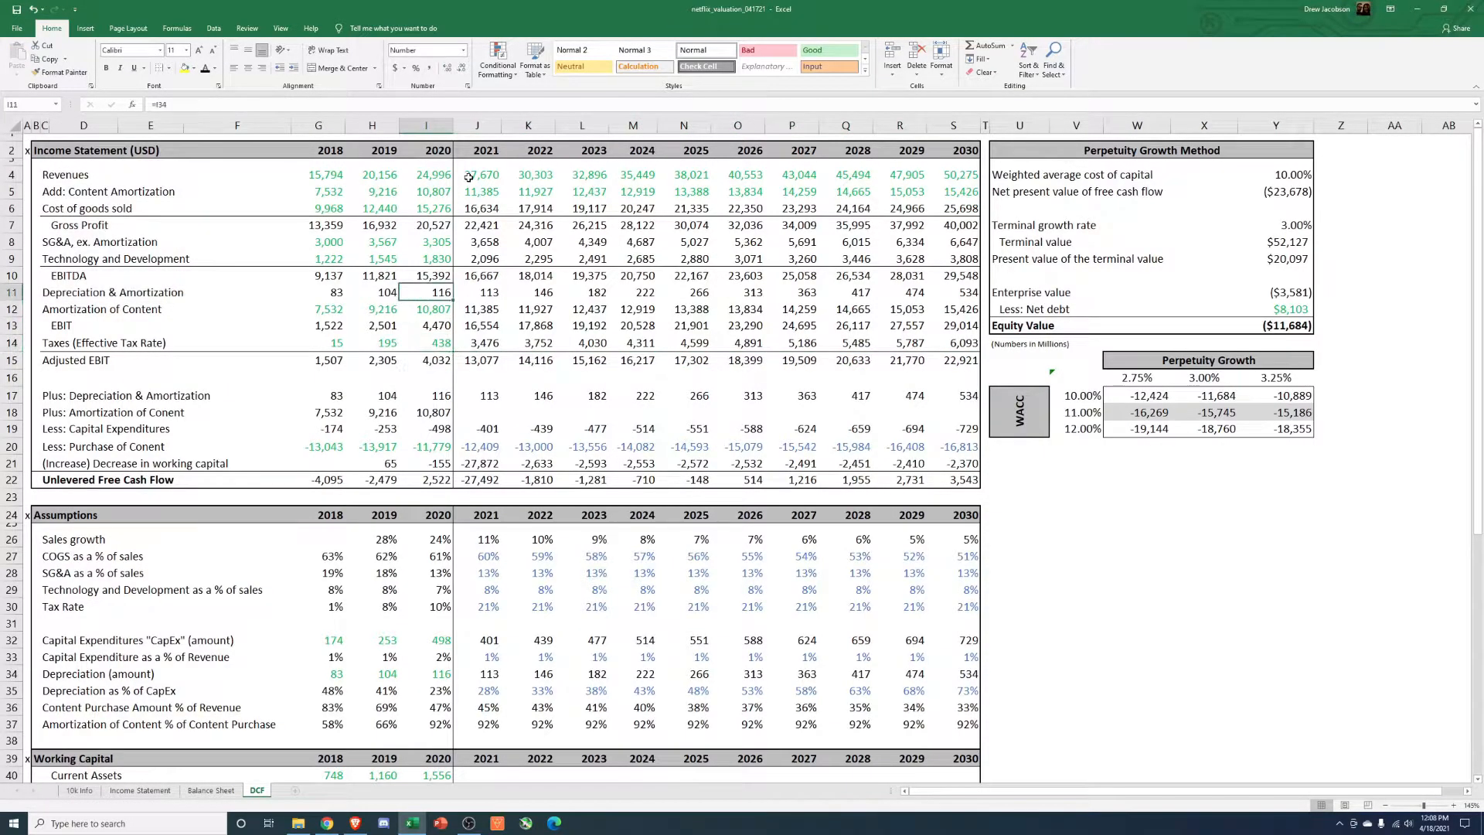
{"action": "key", "text": "Right"}
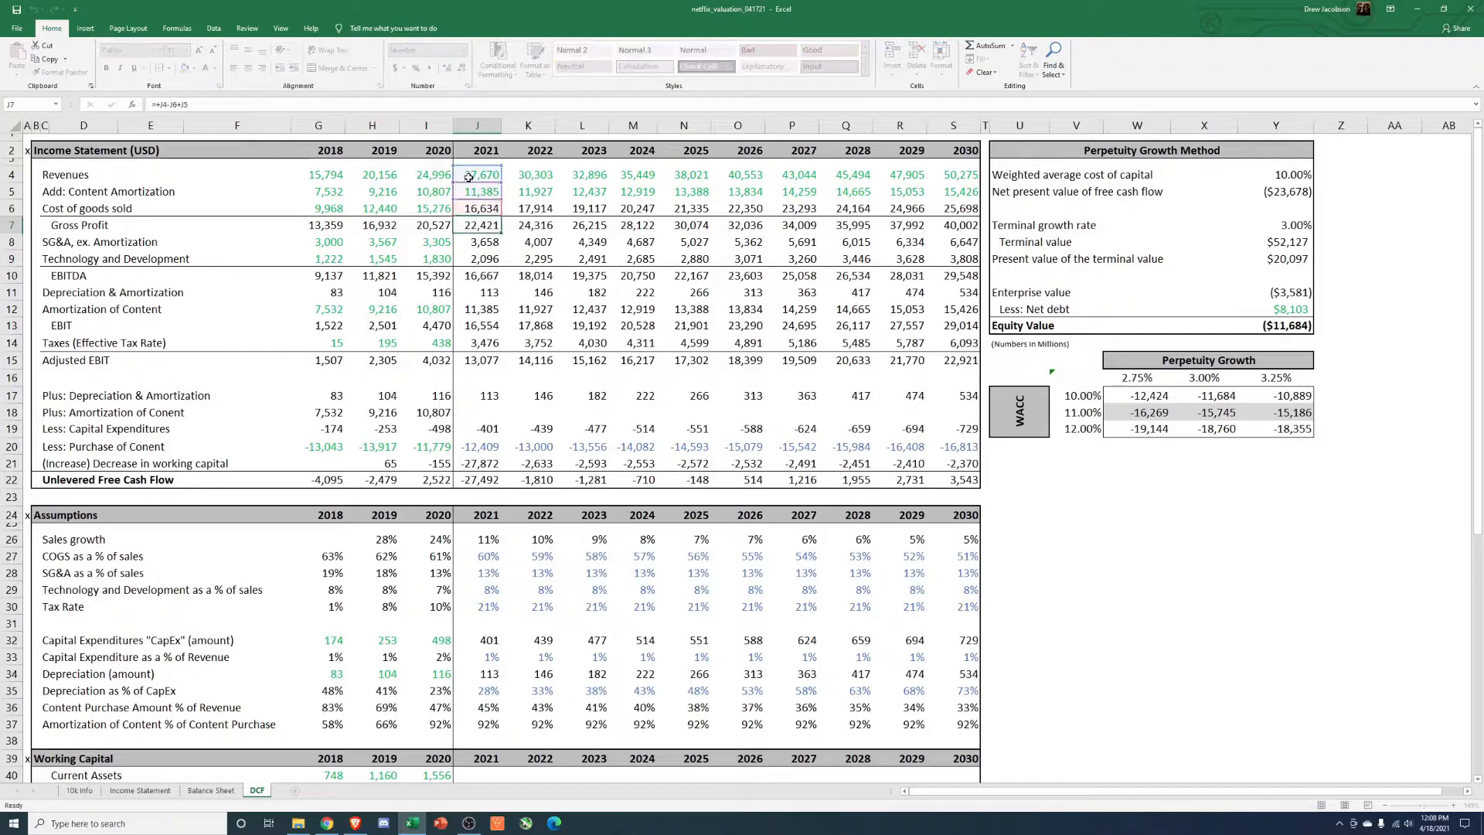
{"action": "key", "text": "Left"}
{"action": "key", "text": "Down"}
{"action": "key", "text": "Down"}
{"action": "key", "text": "Down"}
{"action": "key", "text": "Down"}
{"action": "key", "text": "Down"}
{"action": "key", "text": "Down"}
{"action": "key", "text": "Down"}
{"action": "key", "text": "Down"}
{"action": "key", "text": "Down"}
{"action": "key", "text": "Down"}
{"action": "key", "text": "Down"}
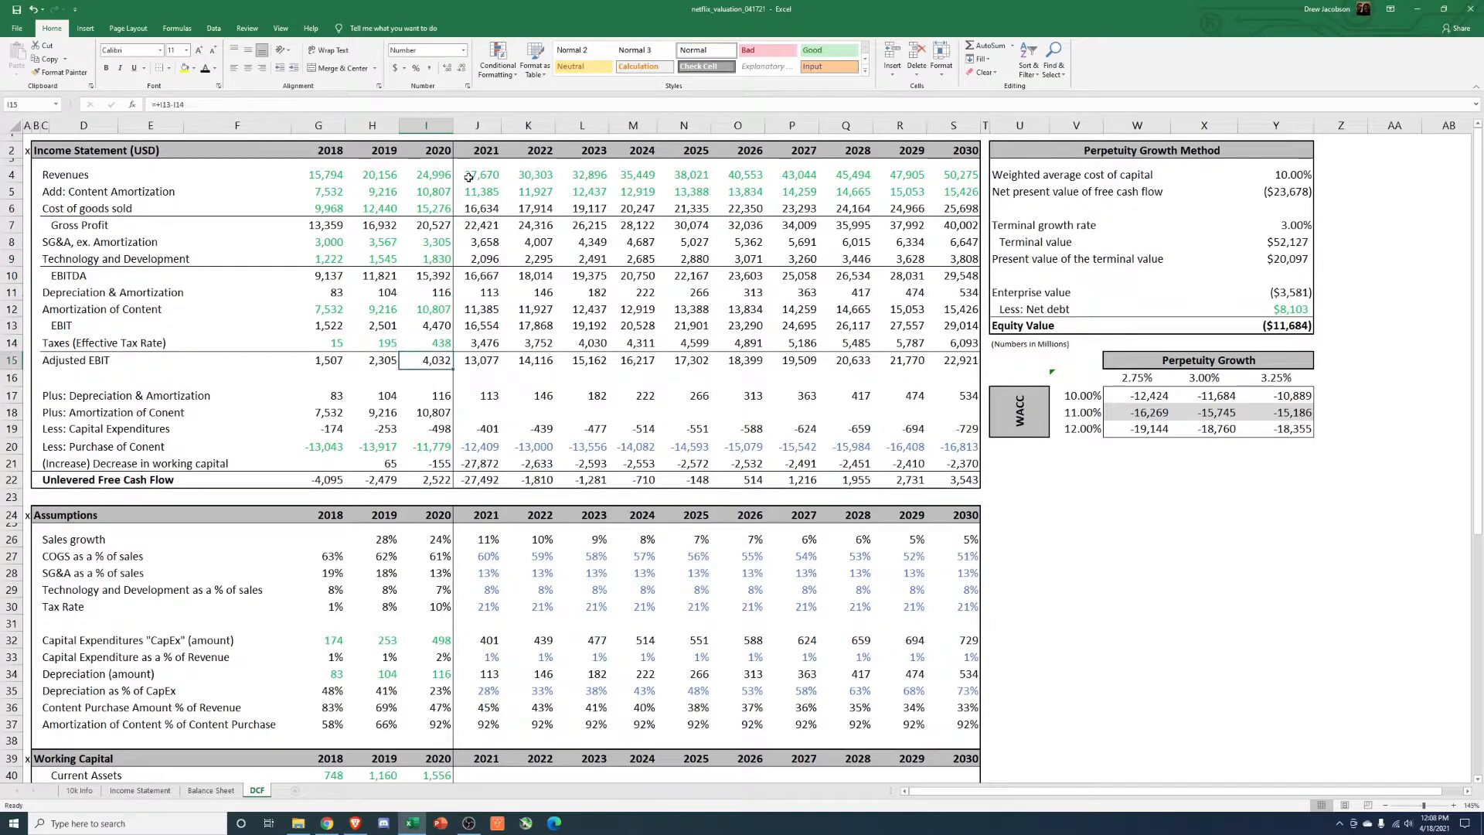
Step: Link the 2021 amortization of content add-back in the cash flow rows to the income statement's Amortization of Content, J12
{"action": "key", "text": "Right"}
{"action": "type", "text": "+"}
{"action": "key", "text": "Up"}
{"action": "key", "text": "Up"}
{"action": "key", "text": "Up"}
{"action": "key", "text": "Up"}
{"action": "key", "text": "Up"}
{"action": "key", "text": "Up"}
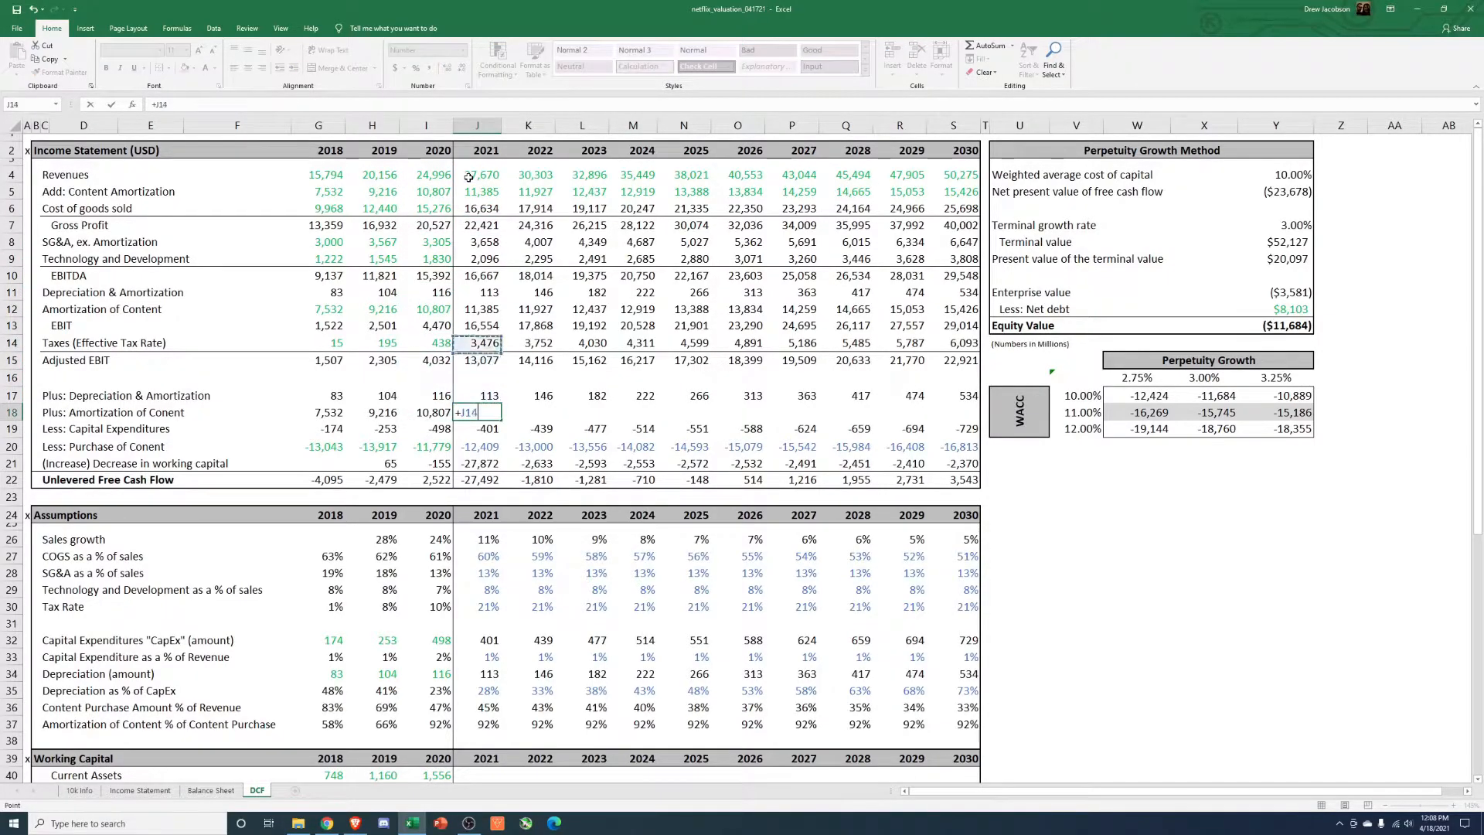
{"action": "key", "text": "Return"}
Step: Copy the 2021 amortization of content add-back formula into 2022 through 2030, pasting formulas only
{"action": "key", "text": "Up"}
{"action": "key", "text": "ctrl+c"}
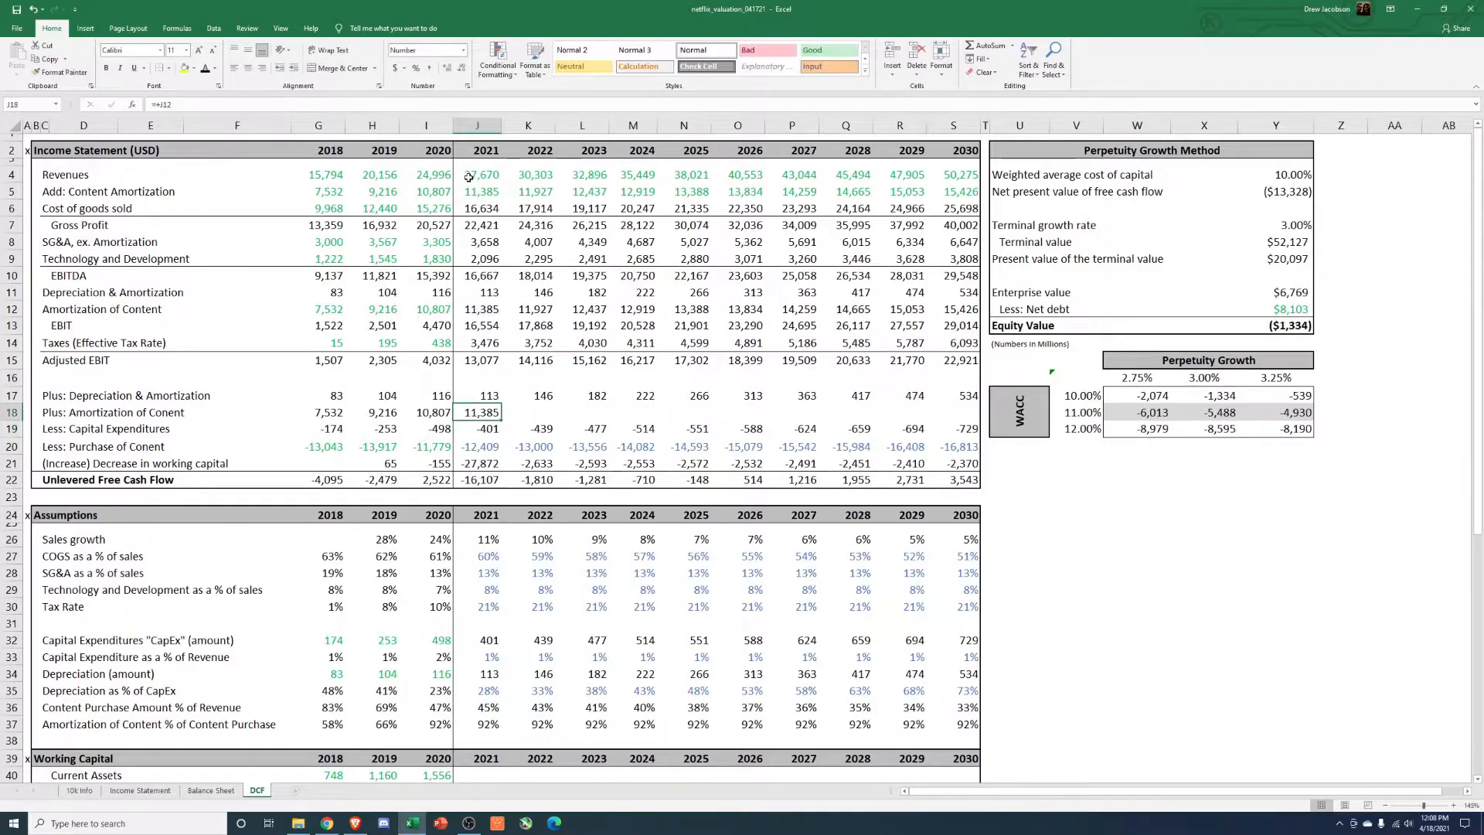
{"action": "key", "text": "Right"}
{"action": "key", "text": "shift+Right"}
{"action": "key", "text": "shift+Right"}
{"action": "key", "text": "shift+Right"}
{"action": "key", "text": "shift+Right"}
{"action": "key", "text": "shift+Right"}
{"action": "key", "text": "shift+Right"}
{"action": "key", "text": "shift+Right"}
{"action": "key", "text": "shift+Right"}
{"action": "key", "text": "alt+e"}
{"action": "key", "text": "s"}
{"action": "key", "text": "f"}
{"action": "key", "text": "Return"}
{"action": "key", "text": "Escape"}
Step: Check which cells the 2021 Adjusted EBIT formula refers to
{"action": "key", "text": "Down"}
{"action": "key", "text": "Left"}
{"action": "key", "text": "Up"}
{"action": "key", "text": "Up"}
{"action": "key", "text": "Up"}
{"action": "key", "text": "Up"}
{"action": "type", "text": "=+J13-J14"}
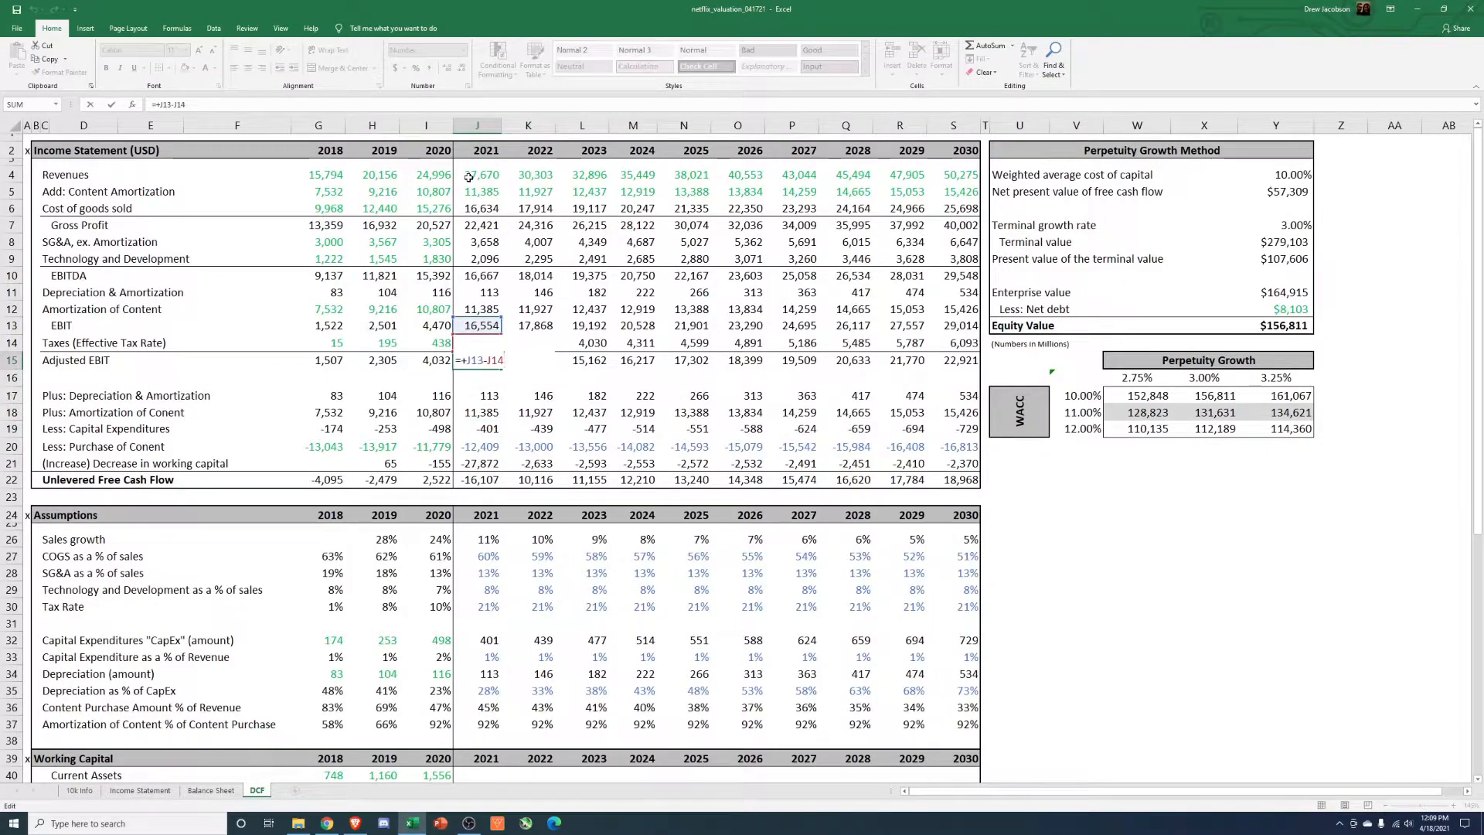
{"action": "key", "text": "Return"}
Step: Copy the 2020 EBIT formula into 2021 through 2030 so that Amortization of Content is also subtracted, pasting formulas only
{"action": "key", "text": "Up"}
{"action": "key", "text": "Up"}
{"action": "key", "text": "Up"}
{"action": "key", "text": "Left"}
{"action": "key", "text": "ctrl+c"}
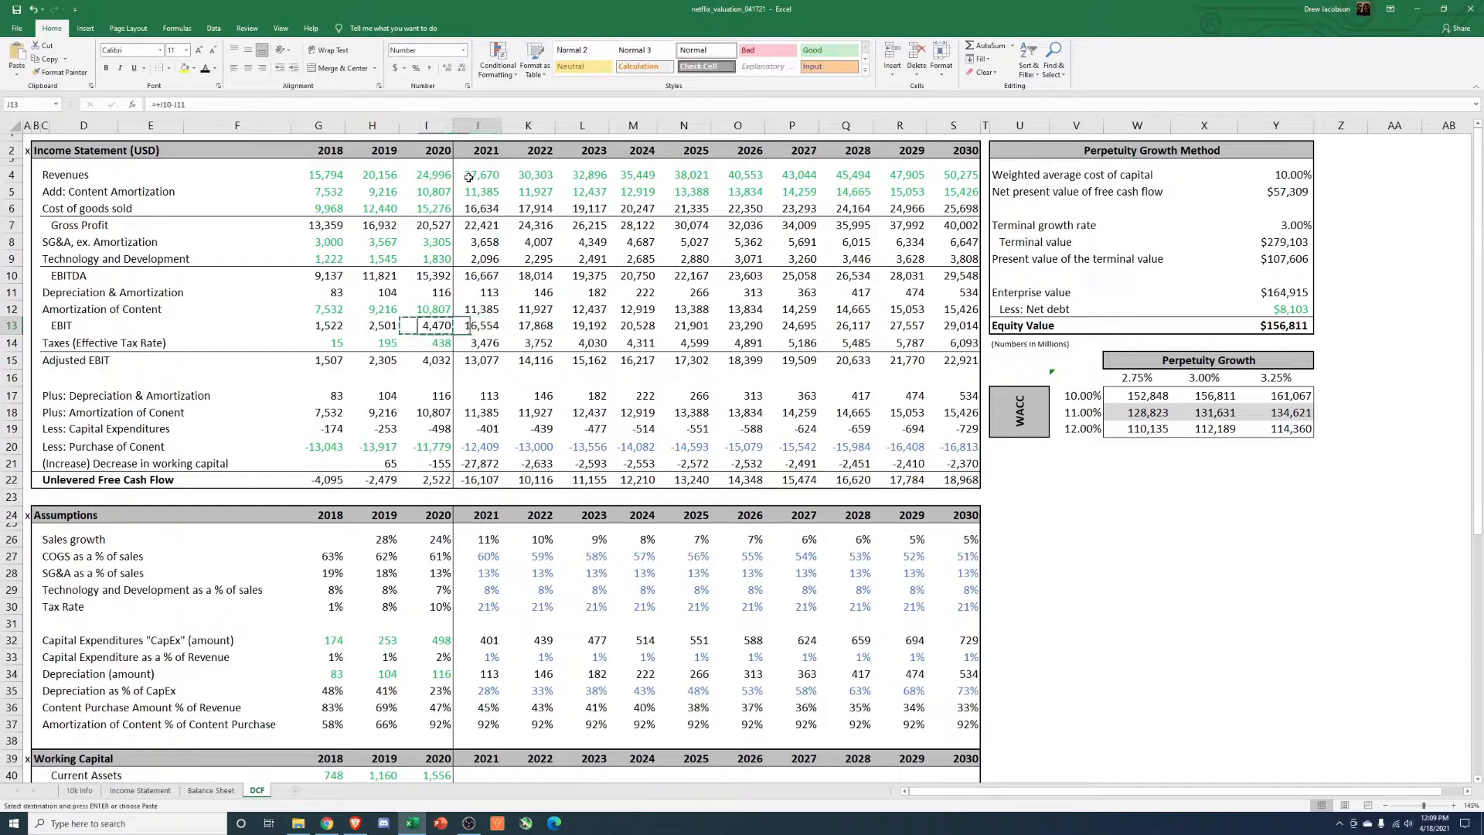
{"action": "key", "text": "Right"}
{"action": "key", "text": "ctrl+shift+Right"}
{"action": "key", "text": "alt+e"}
{"action": "key", "text": "s"}
{"action": "key", "text": "f"}
{"action": "key", "text": "Return"}
{"action": "key", "text": "Escape"}
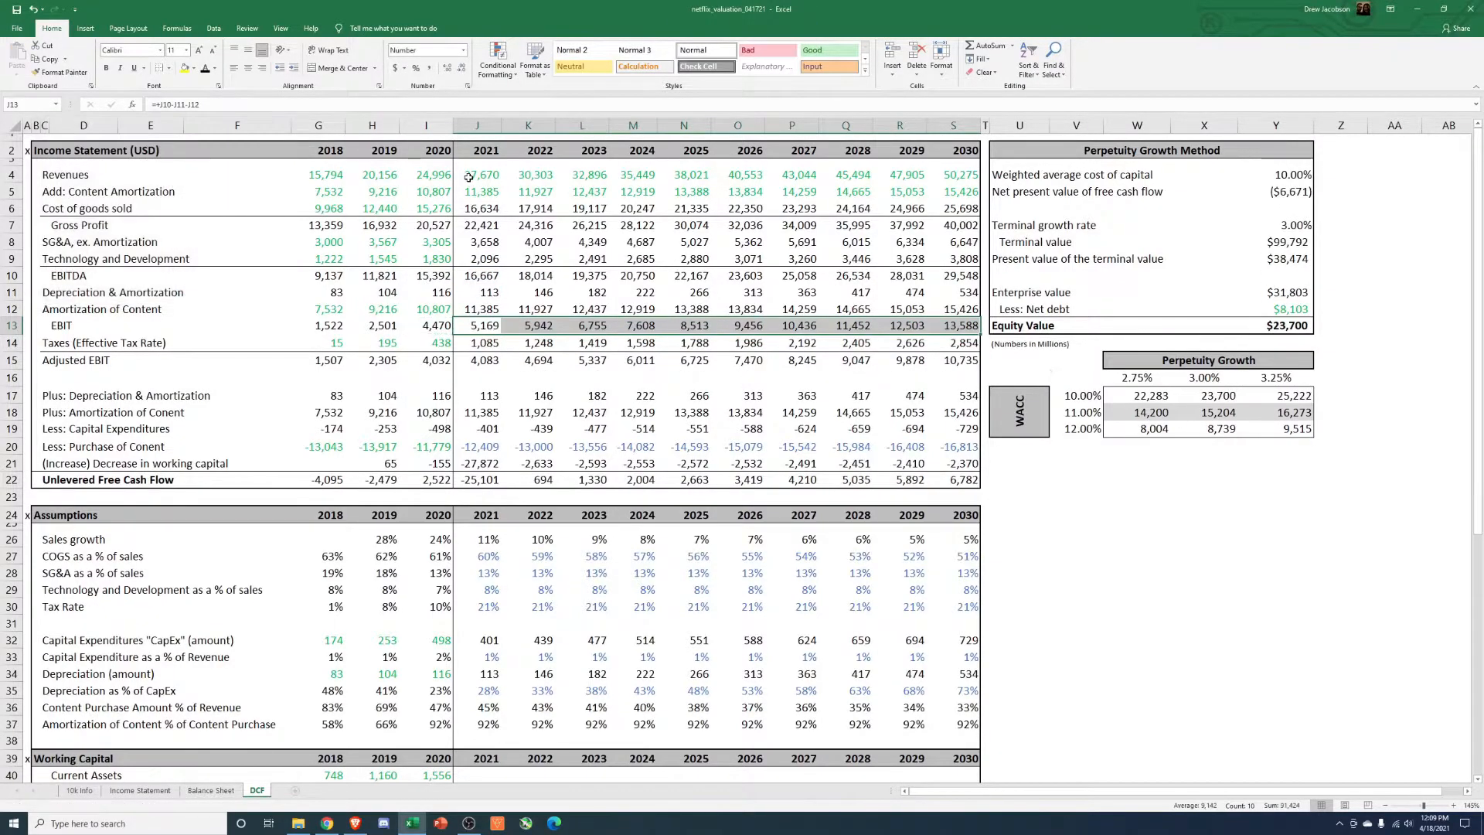
Step: Check the 2021 formulas from Adjusted EBIT through Unlevered Free Cash Flow and examine the Working Capital section
{"action": "key", "text": "Down"}
{"action": "key", "text": "Down"}
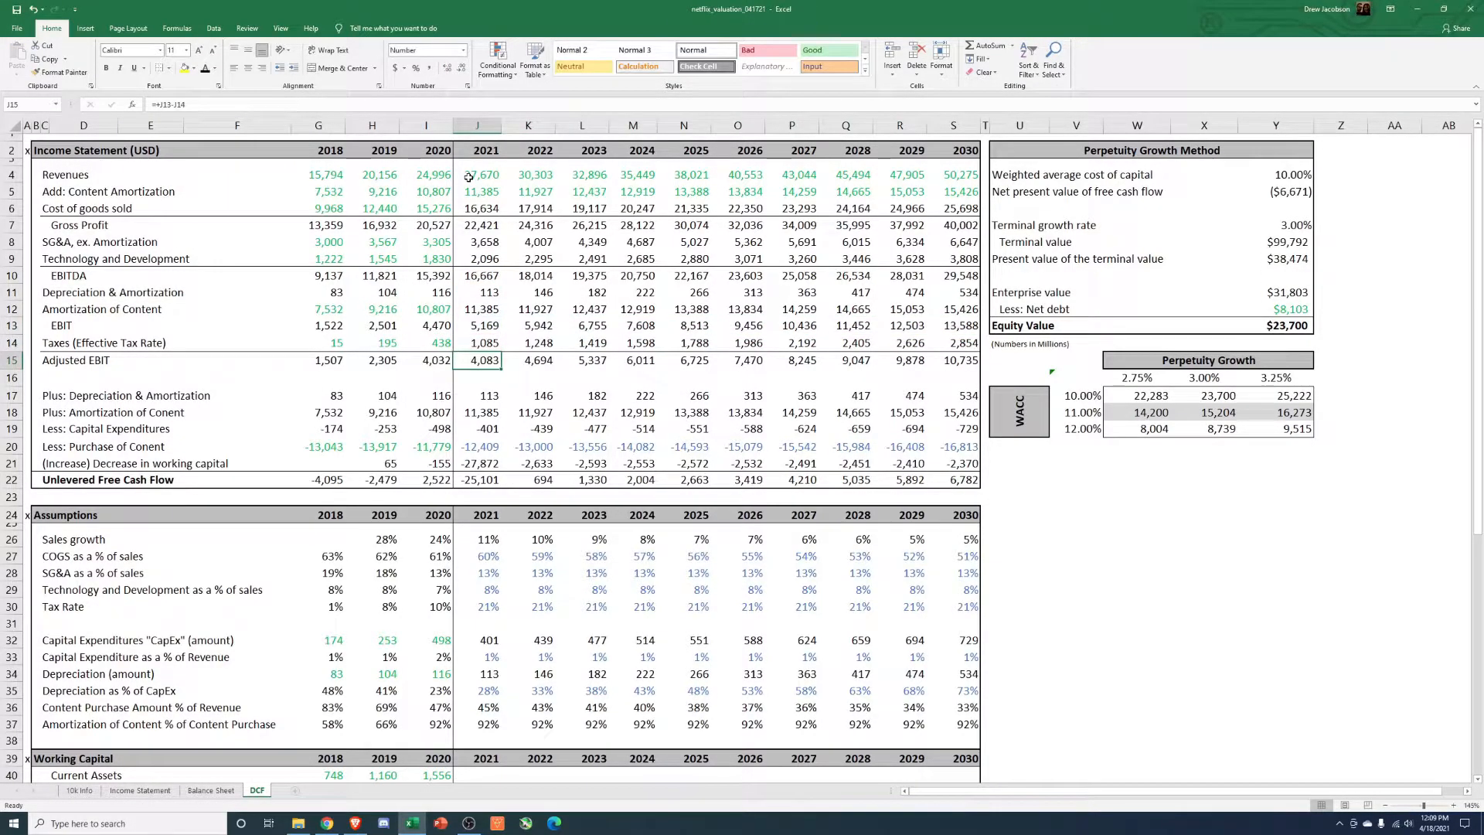
{"action": "key", "text": "Down"}
{"action": "key", "text": "Down"}
{"action": "key", "text": "Down"}
{"action": "type", "text": "=+J12"}
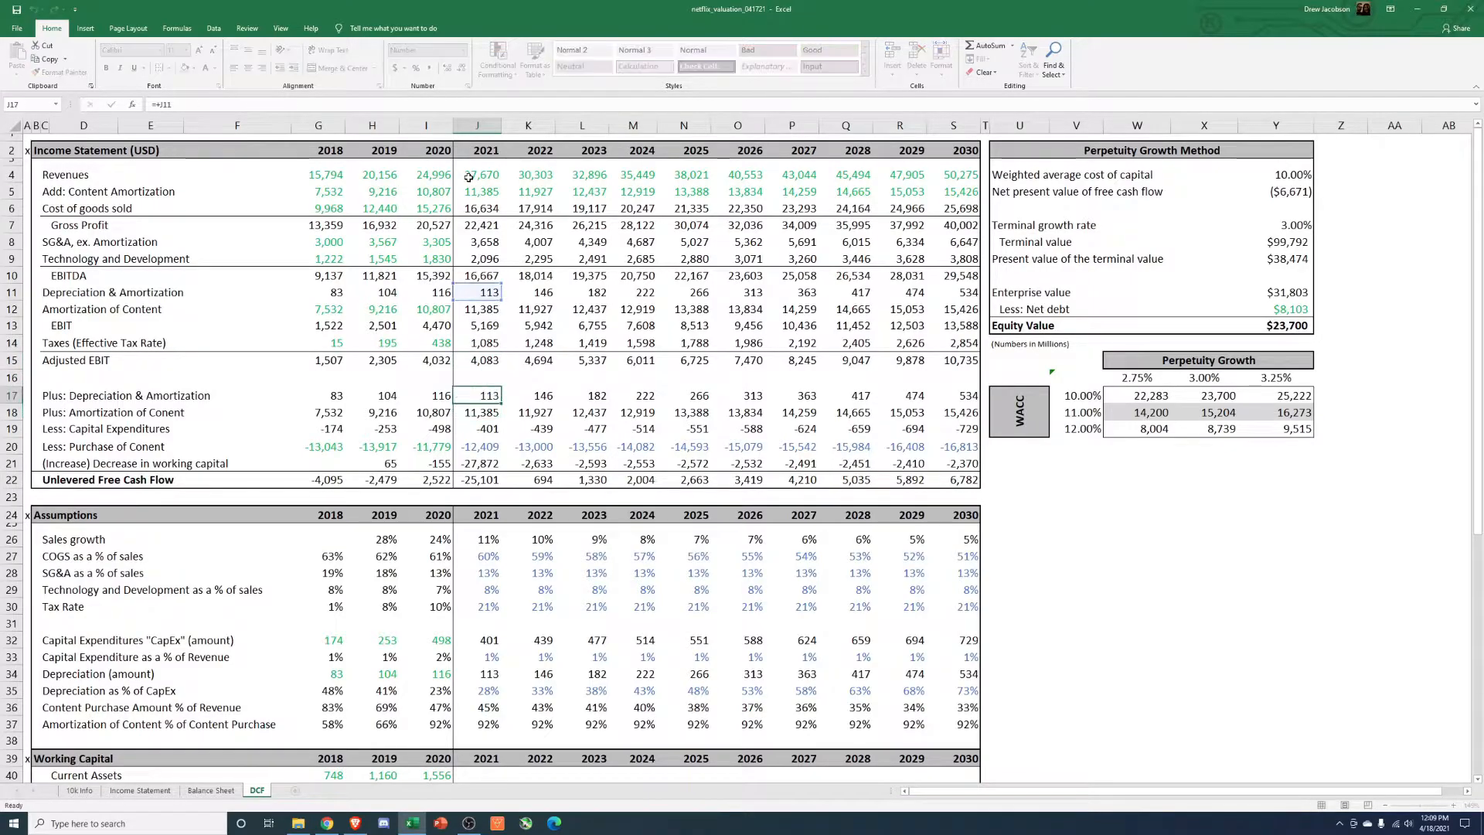
{"action": "key", "text": "Return"}
{"action": "key", "text": "Down"}
{"action": "key", "text": "Down"}
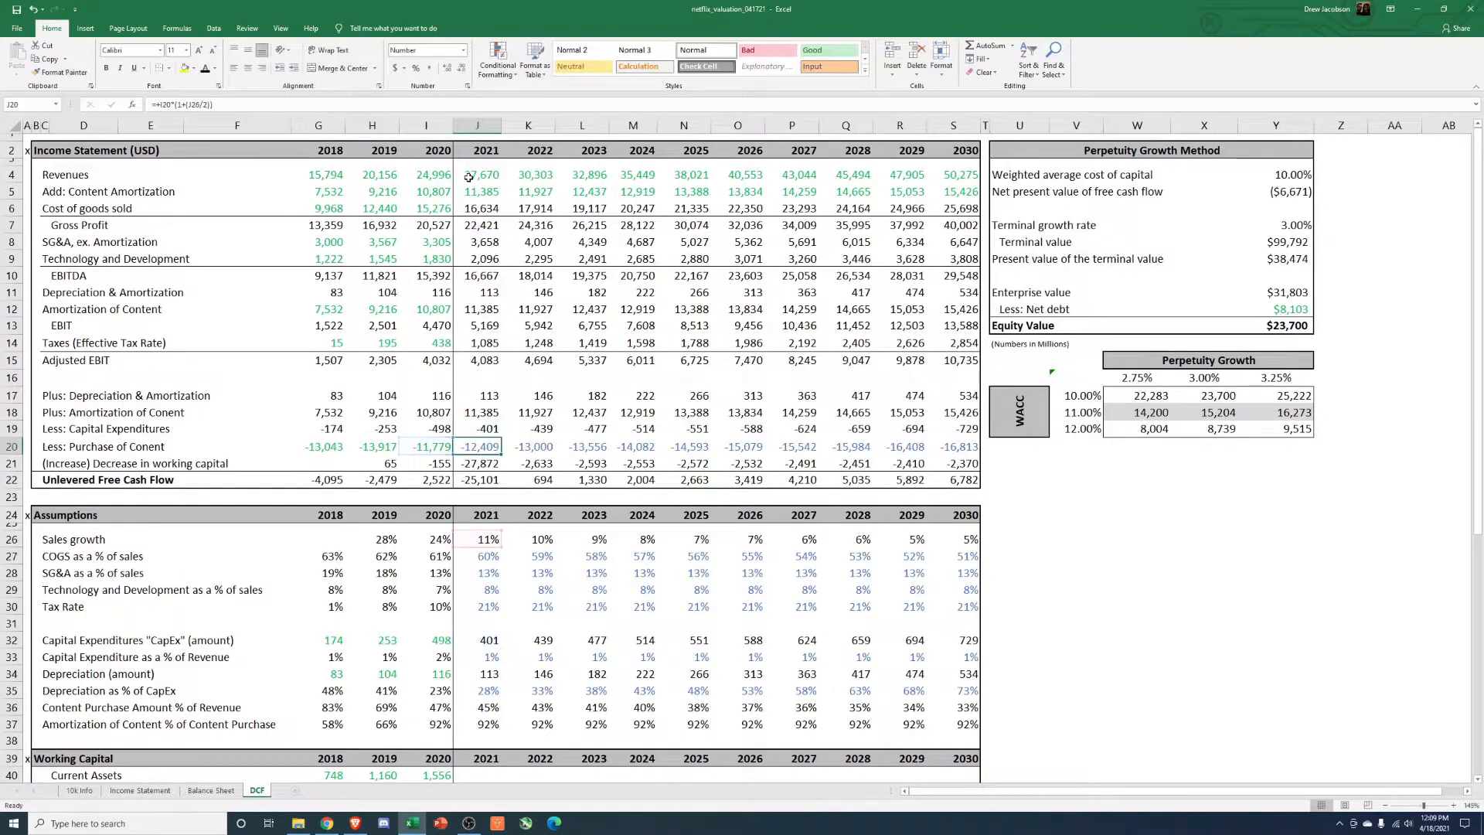
{"action": "key", "text": "Down"}
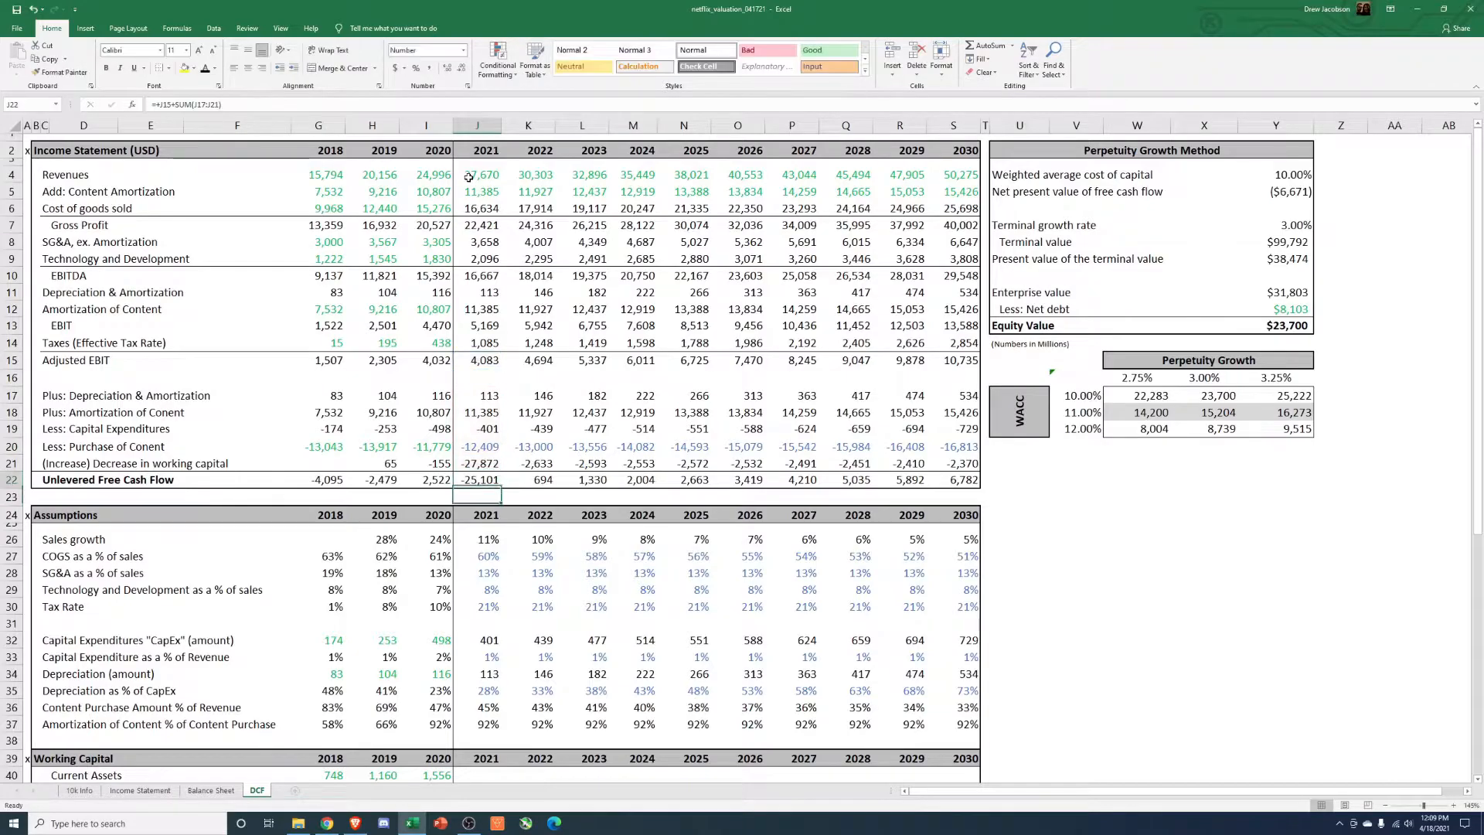
{"action": "scroll", "coordinate": [637, 208], "scroll_direction": "down", "scroll_amount": 4}
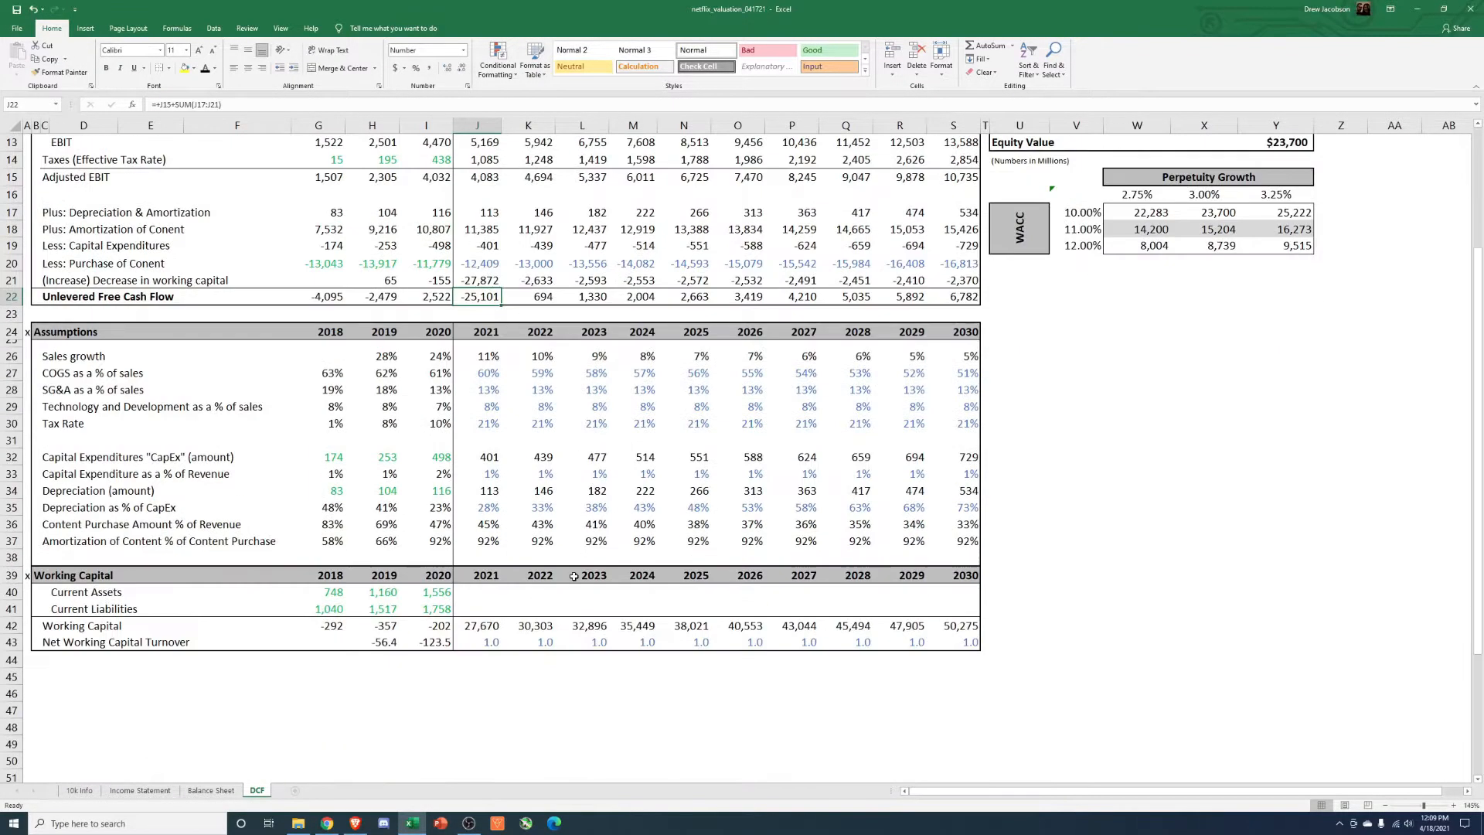
Step: Clear the 2021–2030 Net Working Capital Turnover values and link the 2021 turnover to the 2020 value
{"action": "left_click", "coordinate": [479, 642]}
{"action": "key", "text": "ctrl+shift+Right"}
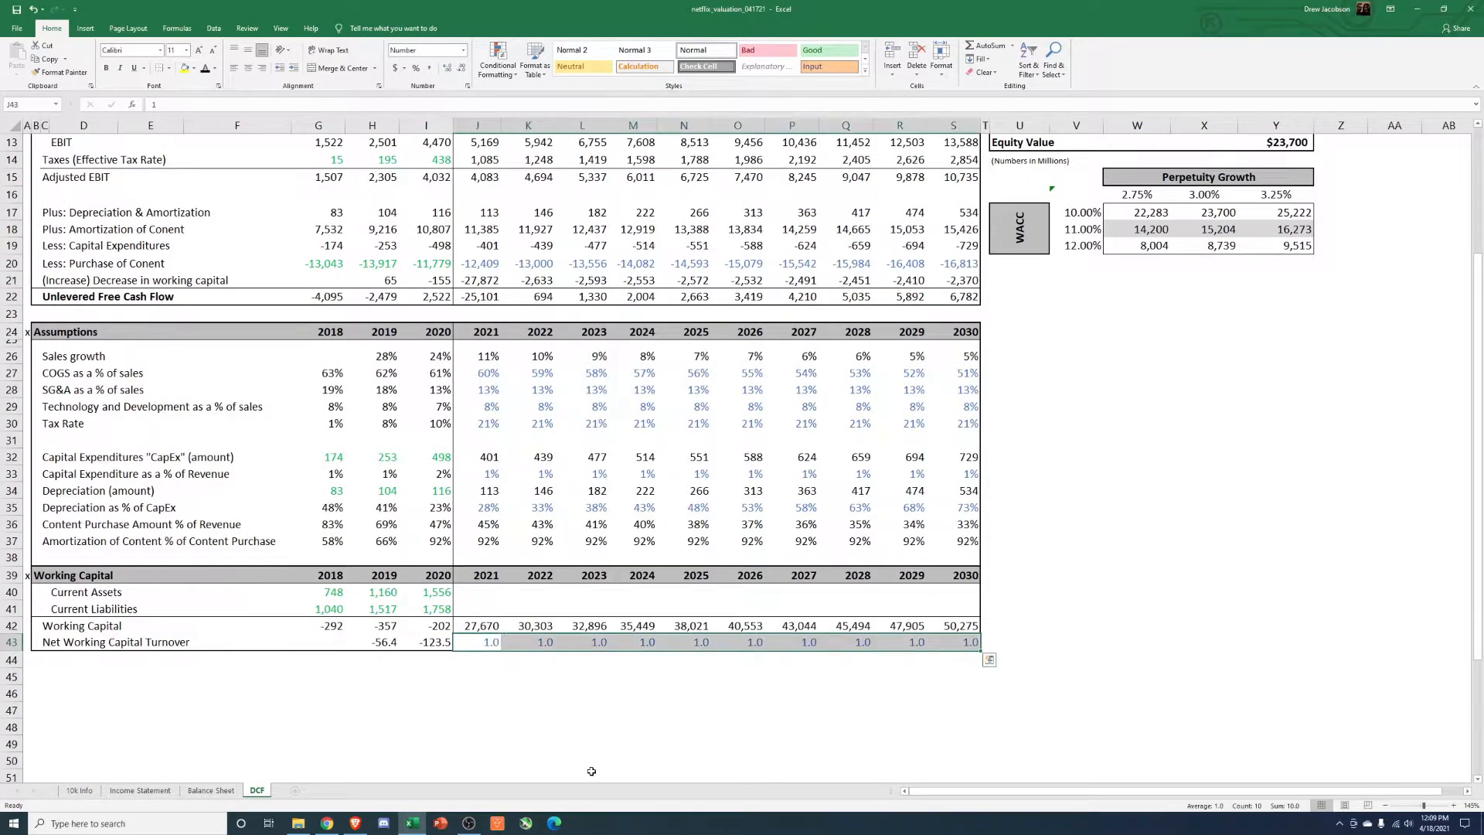
{"action": "key", "text": "Delete"}
{"action": "key", "text": "Left"}
{"action": "key", "text": "Right"}
{"action": "type", "text": "+"}
{"action": "key", "text": "Left"}
{"action": "key", "text": "Return"}
Step: Copy the 2021 Net Working Capital Turnover formula into 2022 through 2030 using paste special
{"action": "key", "text": "Up"}
{"action": "key", "text": "ctrl+c"}
{"action": "key", "text": "Right"}
{"action": "key", "text": "shift+Right"}
{"action": "key", "text": "shift+Right"}
{"action": "key", "text": "shift+Right"}
{"action": "key", "text": "shift+Right"}
{"action": "key", "text": "shift+Right"}
{"action": "key", "text": "shift+Right"}
{"action": "key", "text": "shift+Right"}
{"action": "key", "text": "shift+Right"}
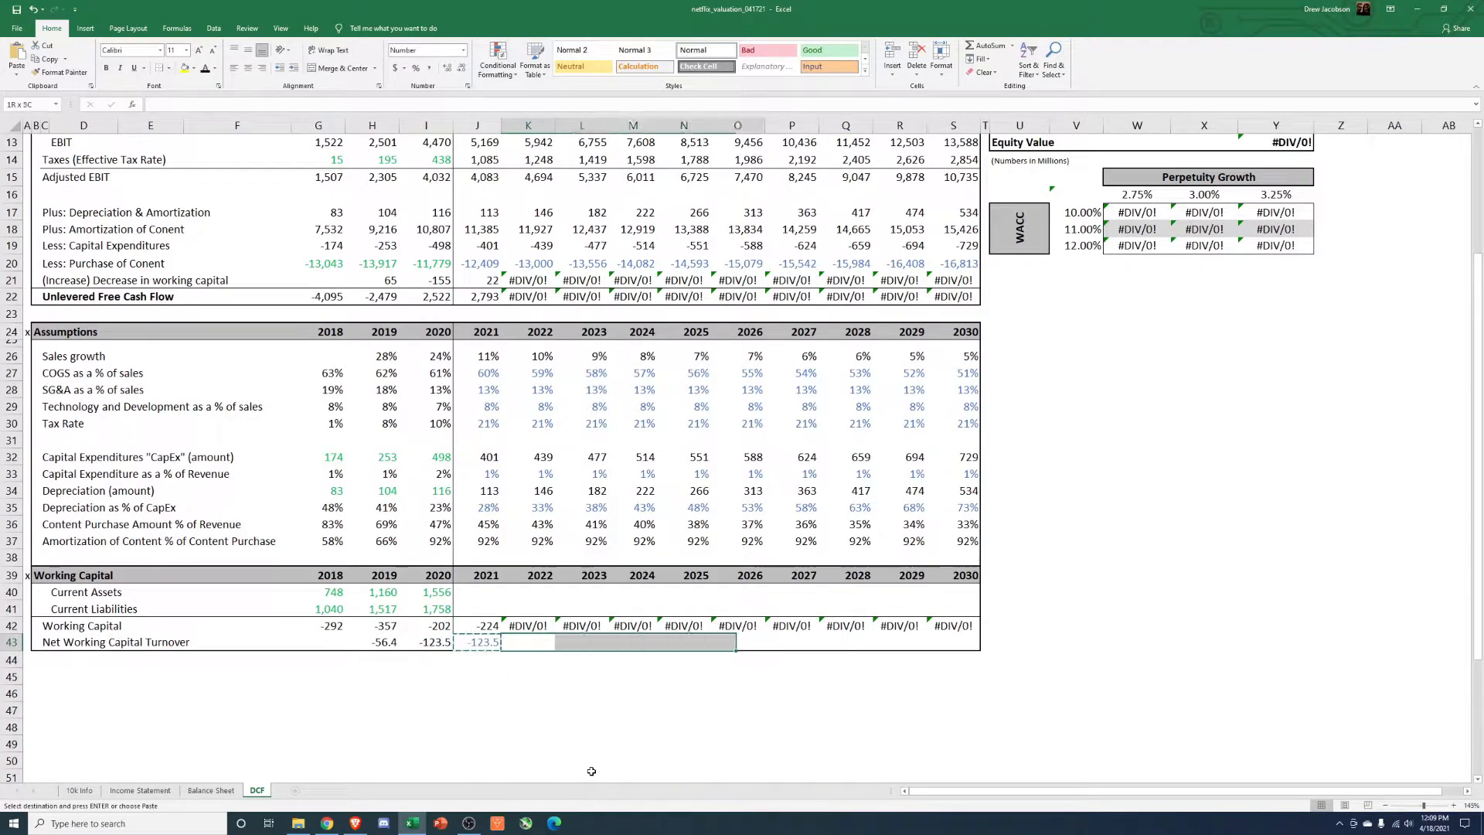
{"action": "key", "text": "ctrl+alt+v"}
{"action": "key", "text": "Return"}
{"action": "key", "text": "Left"}
{"action": "key", "text": "Escape"}
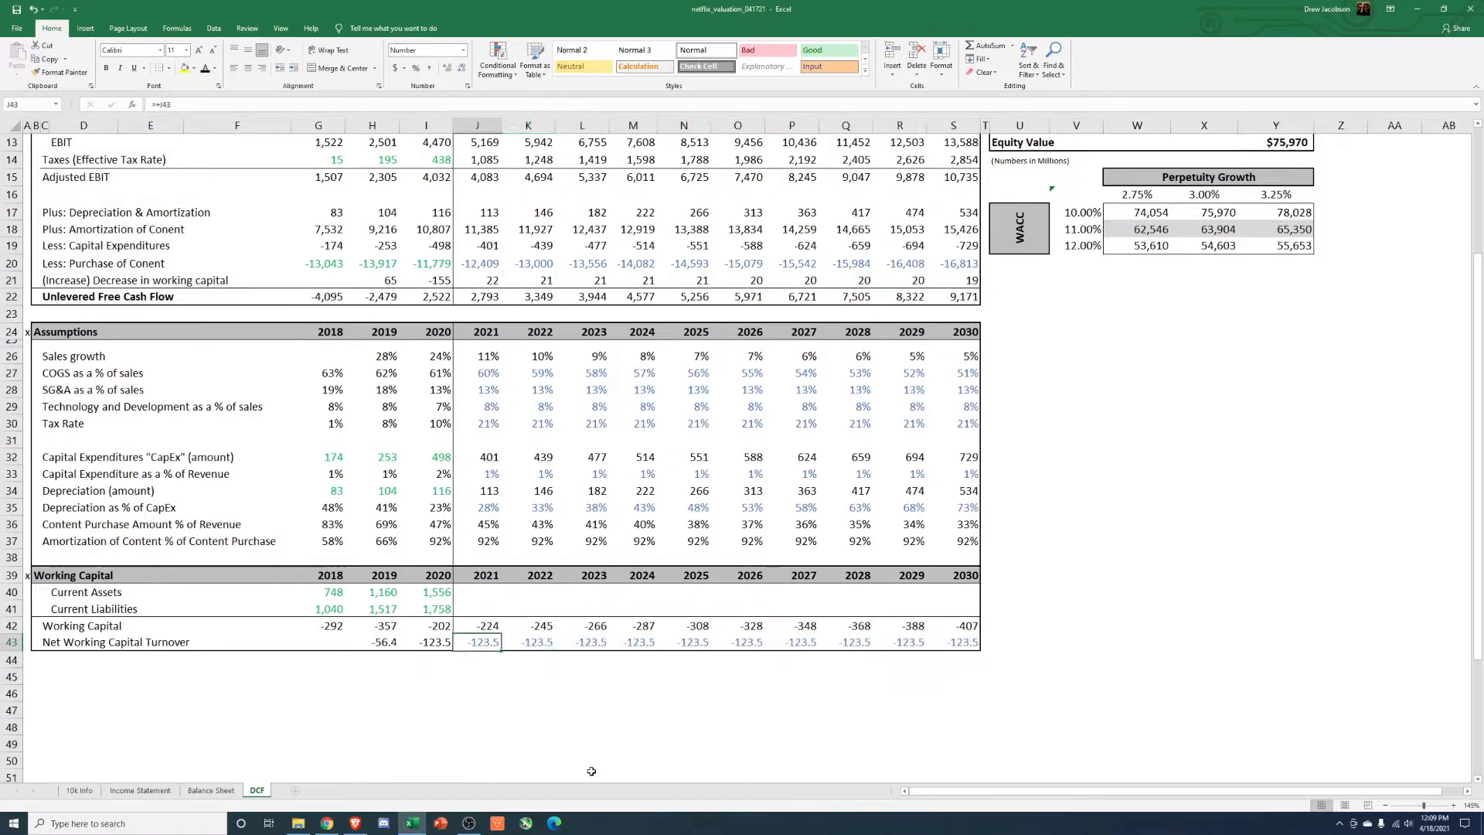
Step: Check the 2019 turnover formula, the projected working capital rows and their cash flow effect, and the WACC sensitivity table
{"action": "scroll", "coordinate": [618, 572], "scroll_direction": "up", "scroll_amount": 4}
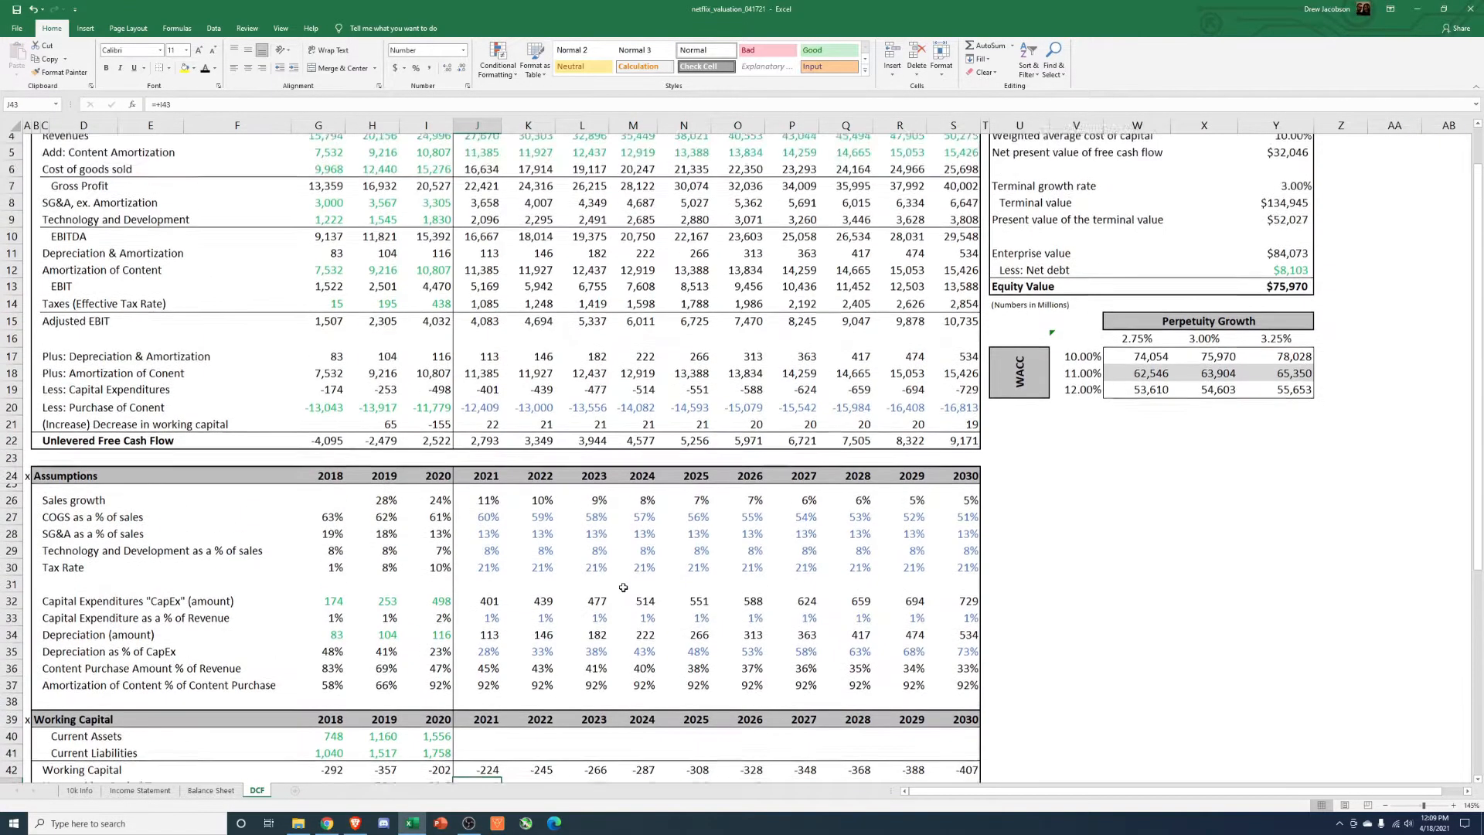
{"action": "scroll", "coordinate": [618, 584], "scroll_direction": "down", "scroll_amount": 2}
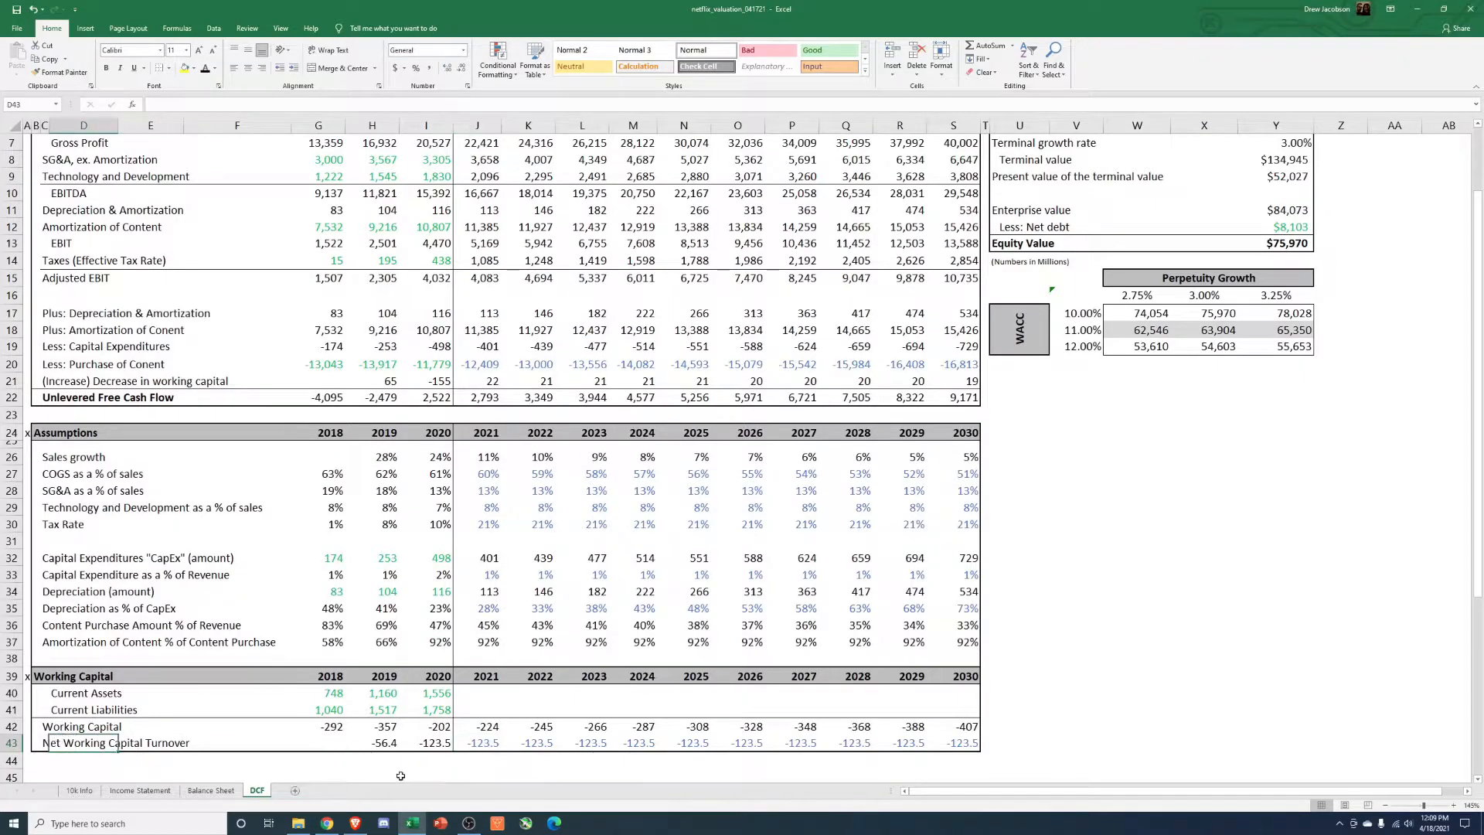
{"action": "left_click", "coordinate": [385, 744]}
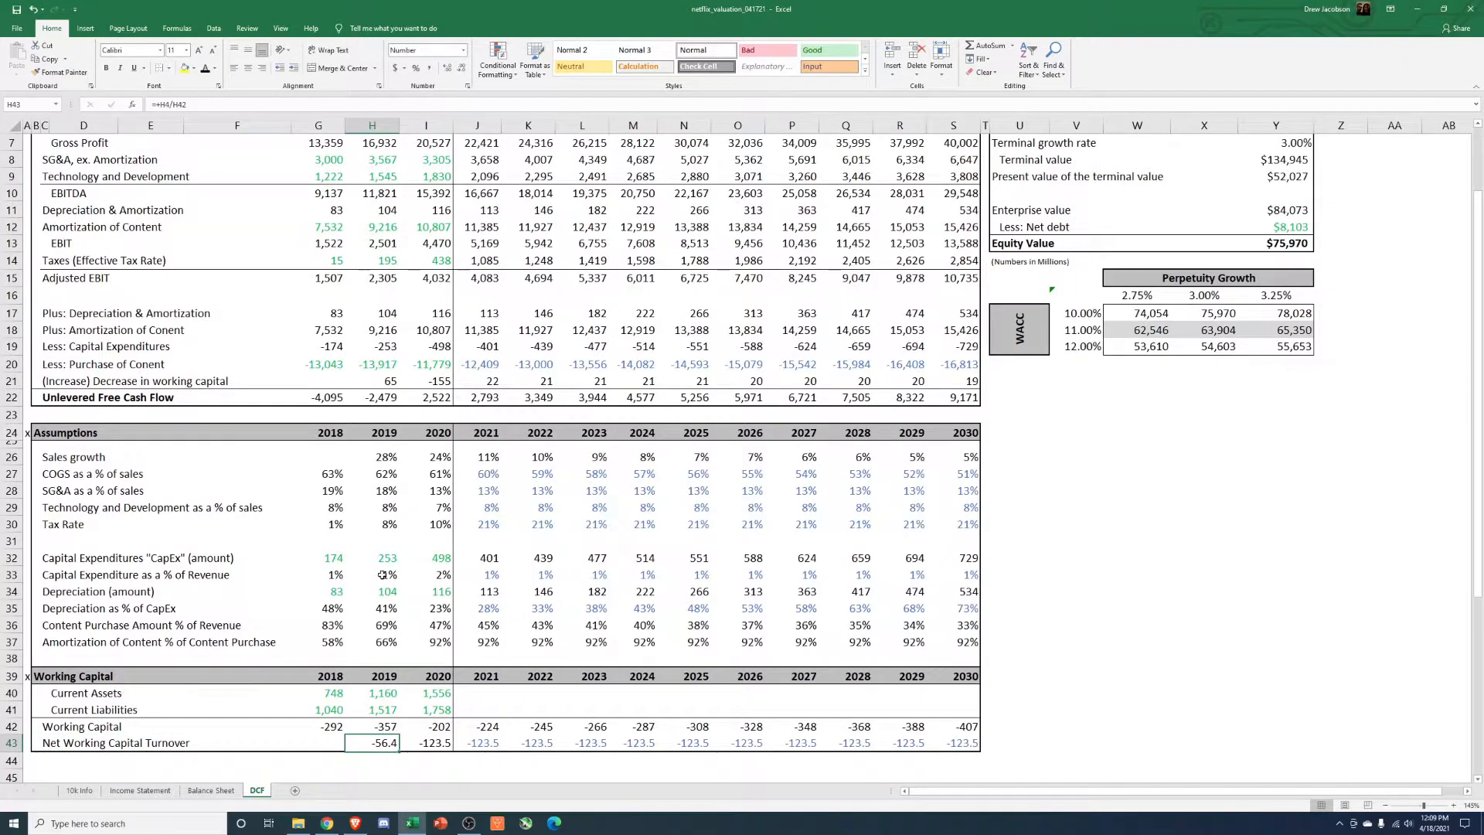
{"action": "scroll", "coordinate": [382, 573], "scroll_direction": "up", "scroll_amount": 2}
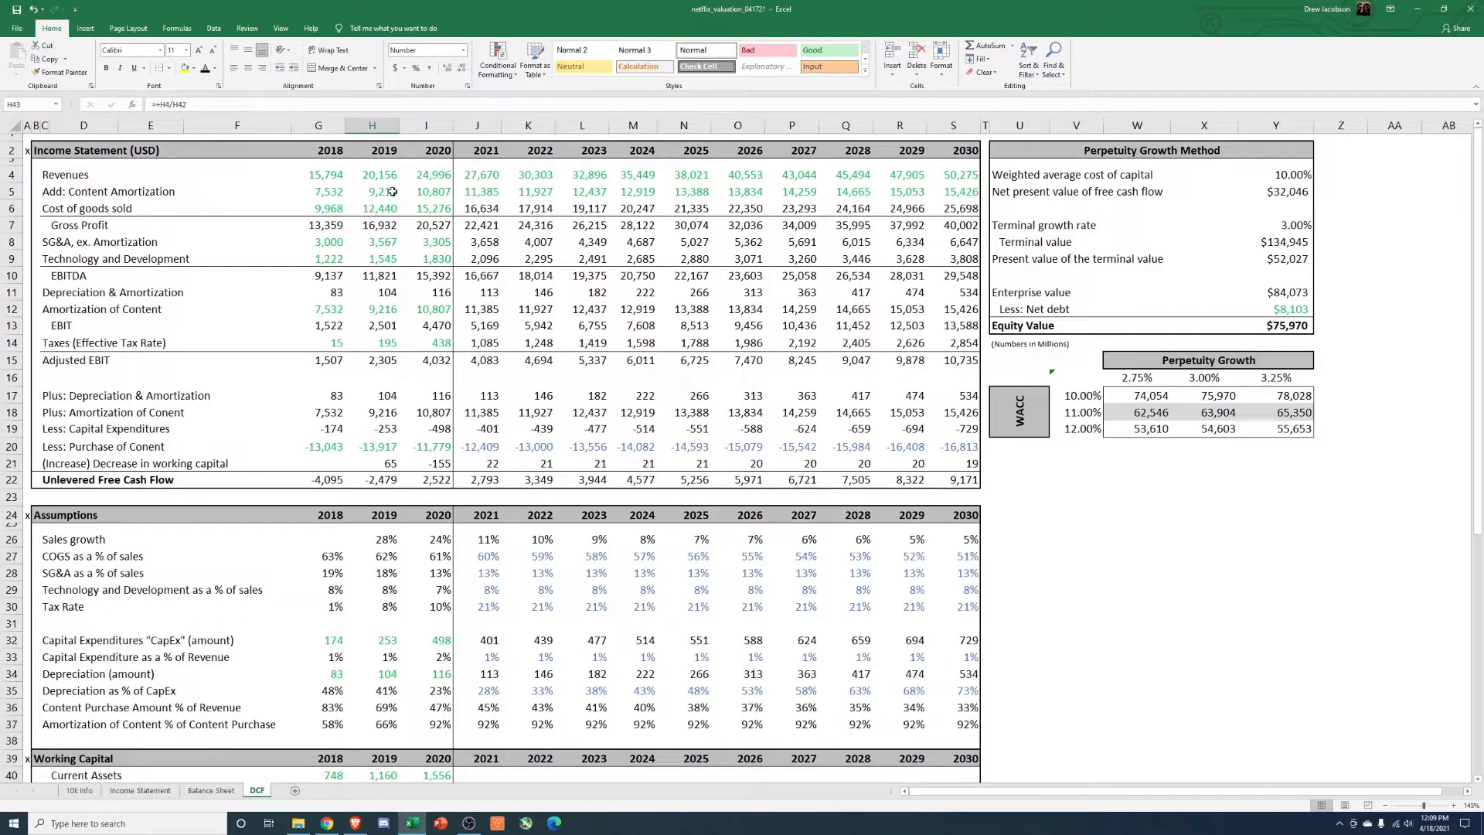
{"action": "scroll", "coordinate": [393, 189], "scroll_direction": "down", "scroll_amount": 3}
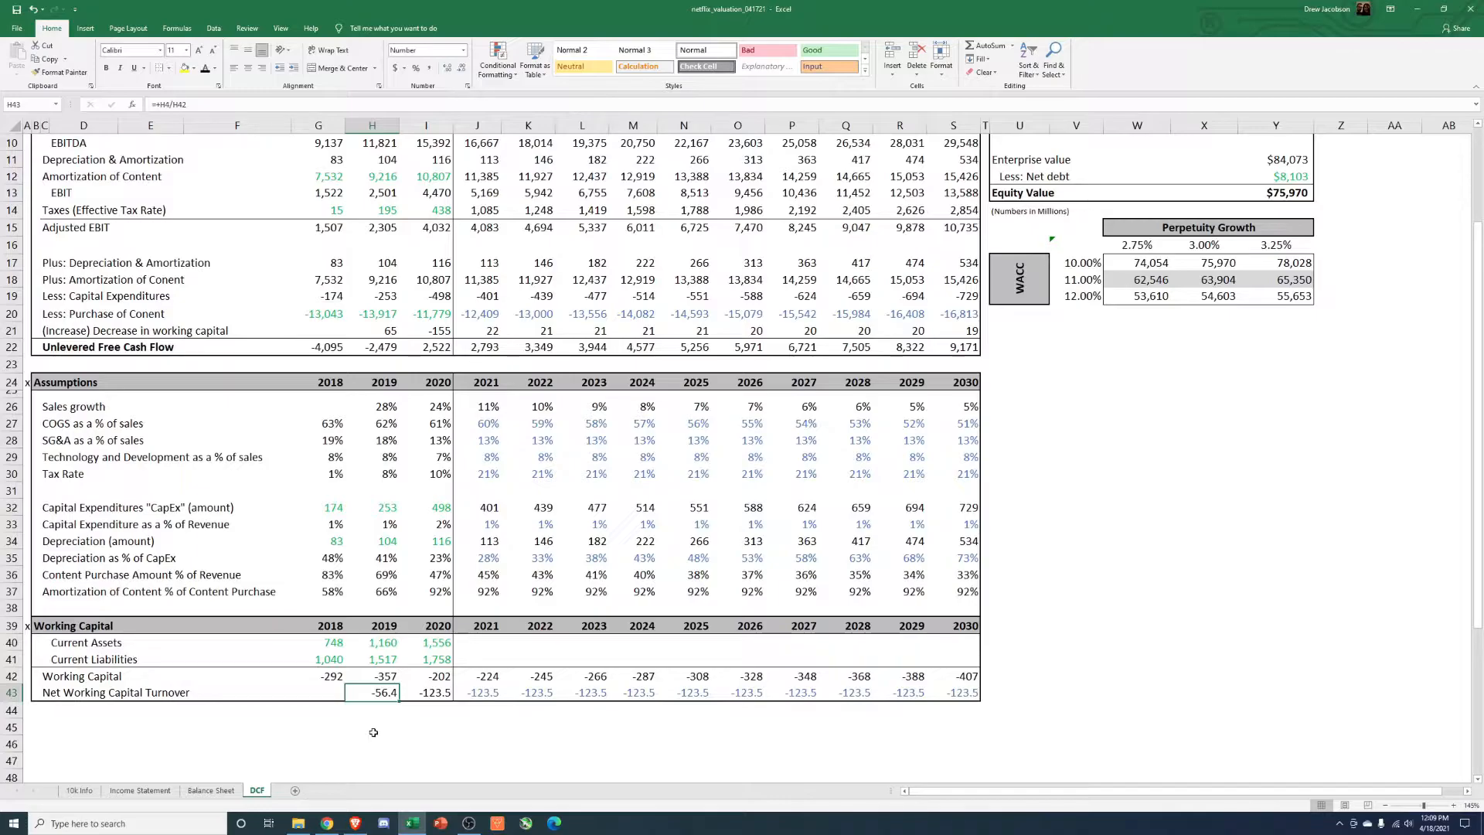
{"action": "scroll", "coordinate": [374, 732], "scroll_direction": "up", "scroll_amount": 3}
{"action": "scroll", "coordinate": [373, 732], "scroll_direction": "down", "scroll_amount": 3}
{"action": "left_click_drag", "start_coordinate": [491, 690], "coordinate": [962, 692]}
{"action": "left_click_drag", "start_coordinate": [486, 676], "coordinate": [978, 676]}
{"action": "left_click_drag", "start_coordinate": [483, 330], "coordinate": [970, 331]}
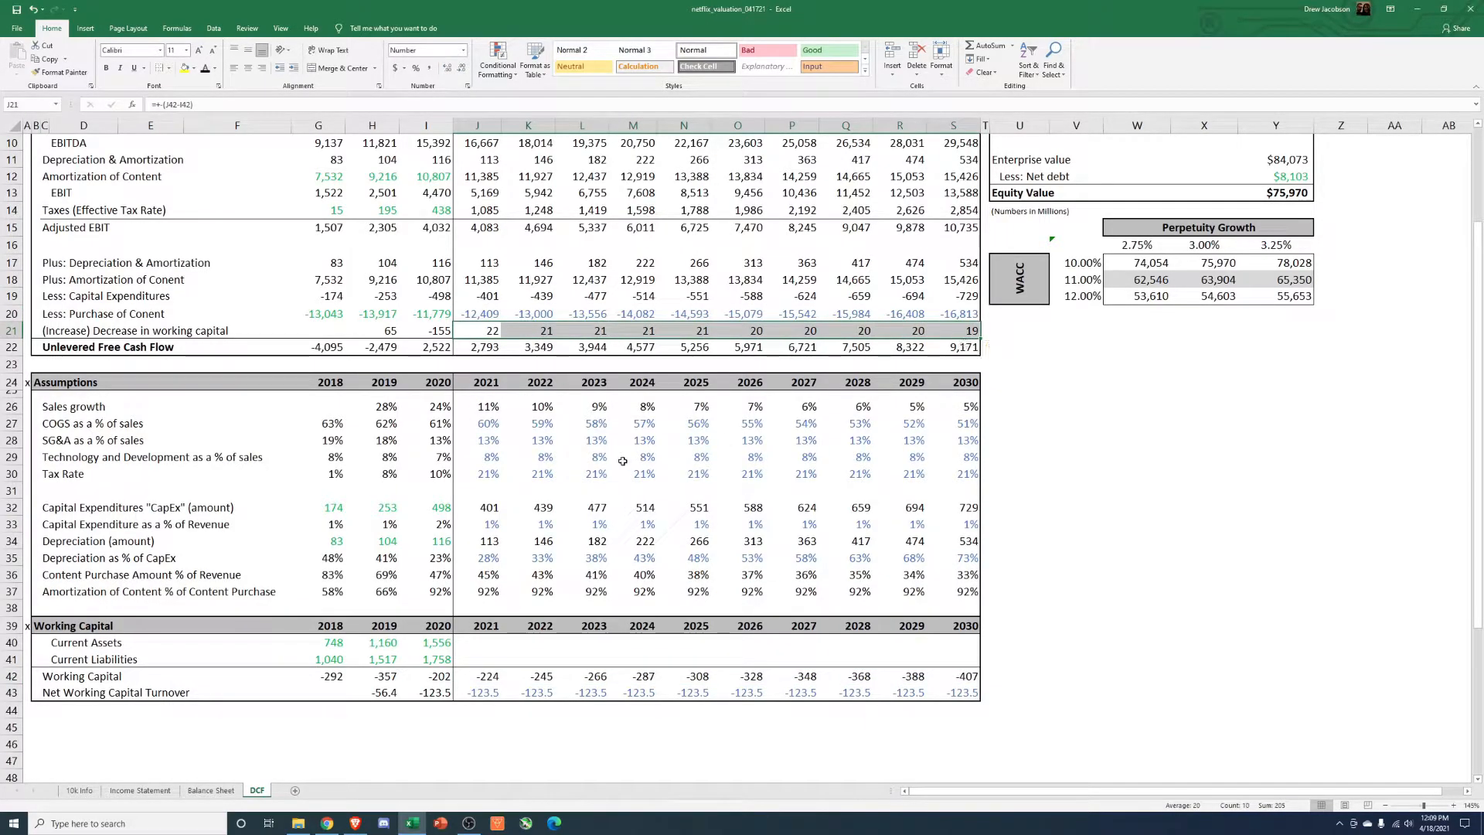
{"action": "scroll", "coordinate": [622, 461], "scroll_direction": "up", "scroll_amount": 3}
{"action": "left_click", "coordinate": [1059, 382]}
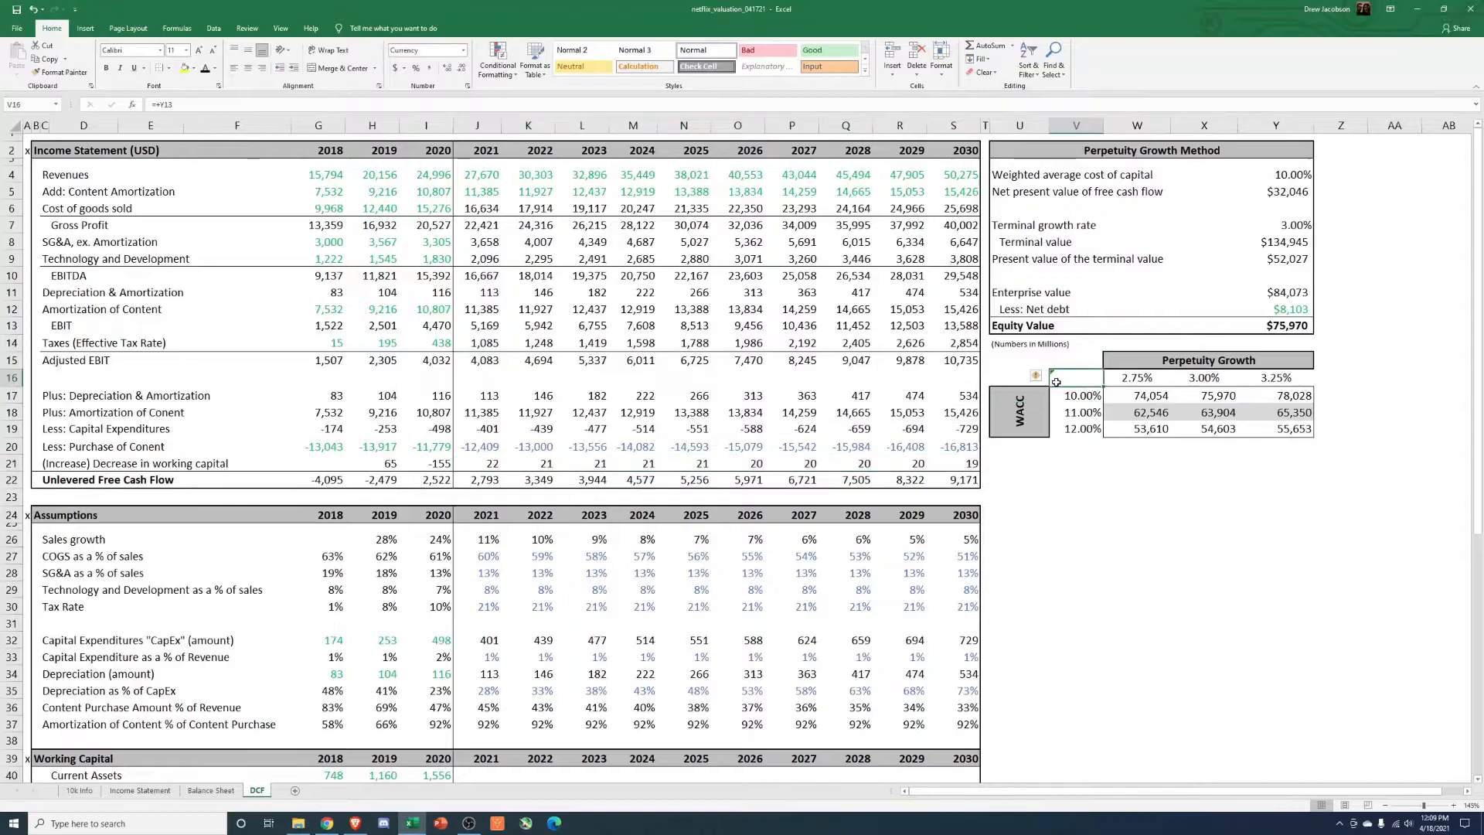
{"action": "left_click", "coordinate": [1038, 377]}
{"action": "left_click", "coordinate": [1071, 434]}
{"action": "left_click", "coordinate": [1074, 414]}
{"action": "left_click", "coordinate": [1071, 538]}
Step: Set the weighted average cost of capital to 8% in the Perpetuity Growth Method section
{"action": "left_click", "coordinate": [1303, 174]}
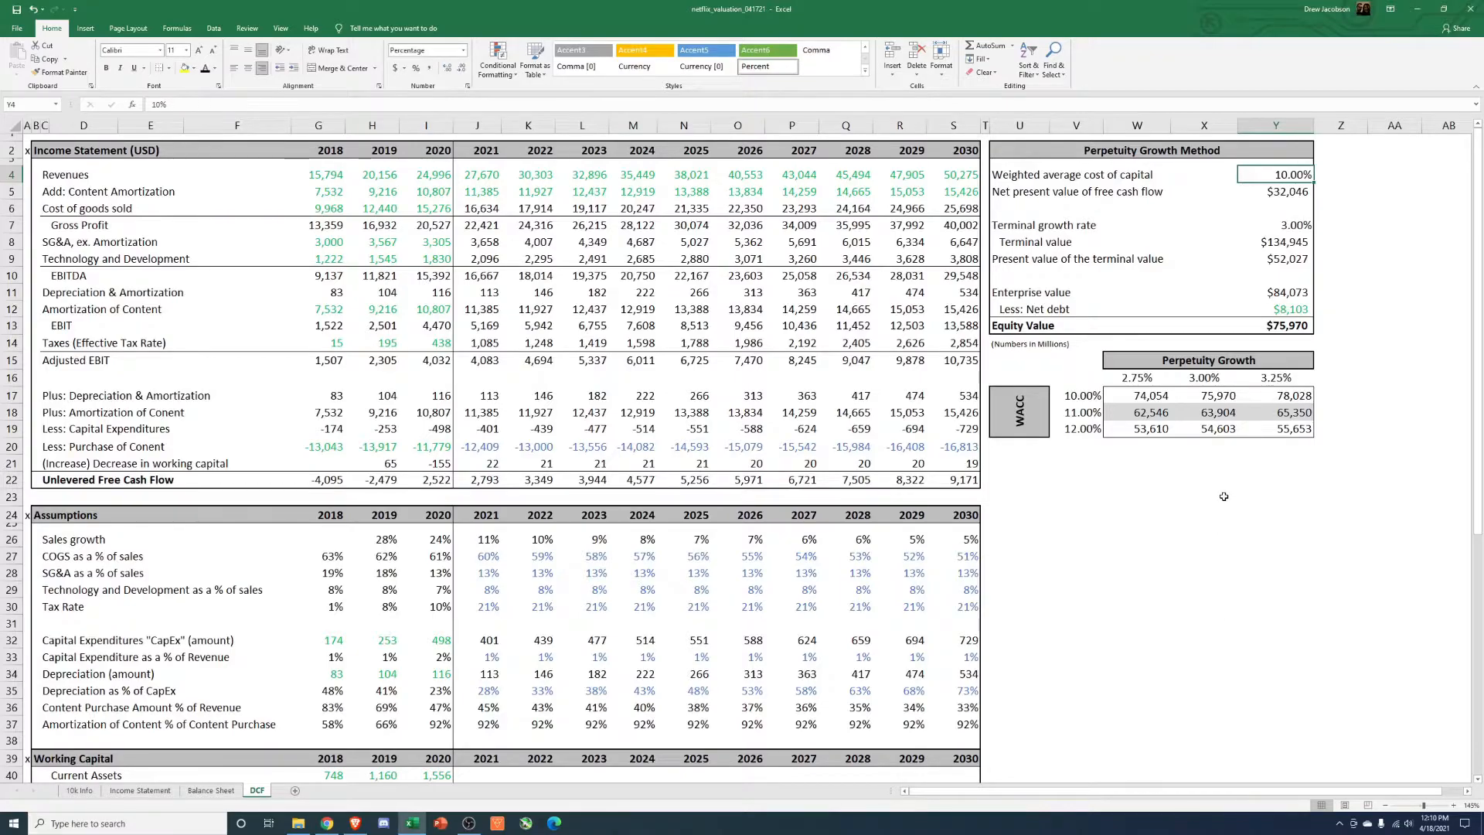
{"action": "type", "text": "8"}
{"action": "key", "text": "ctrl+Return"}
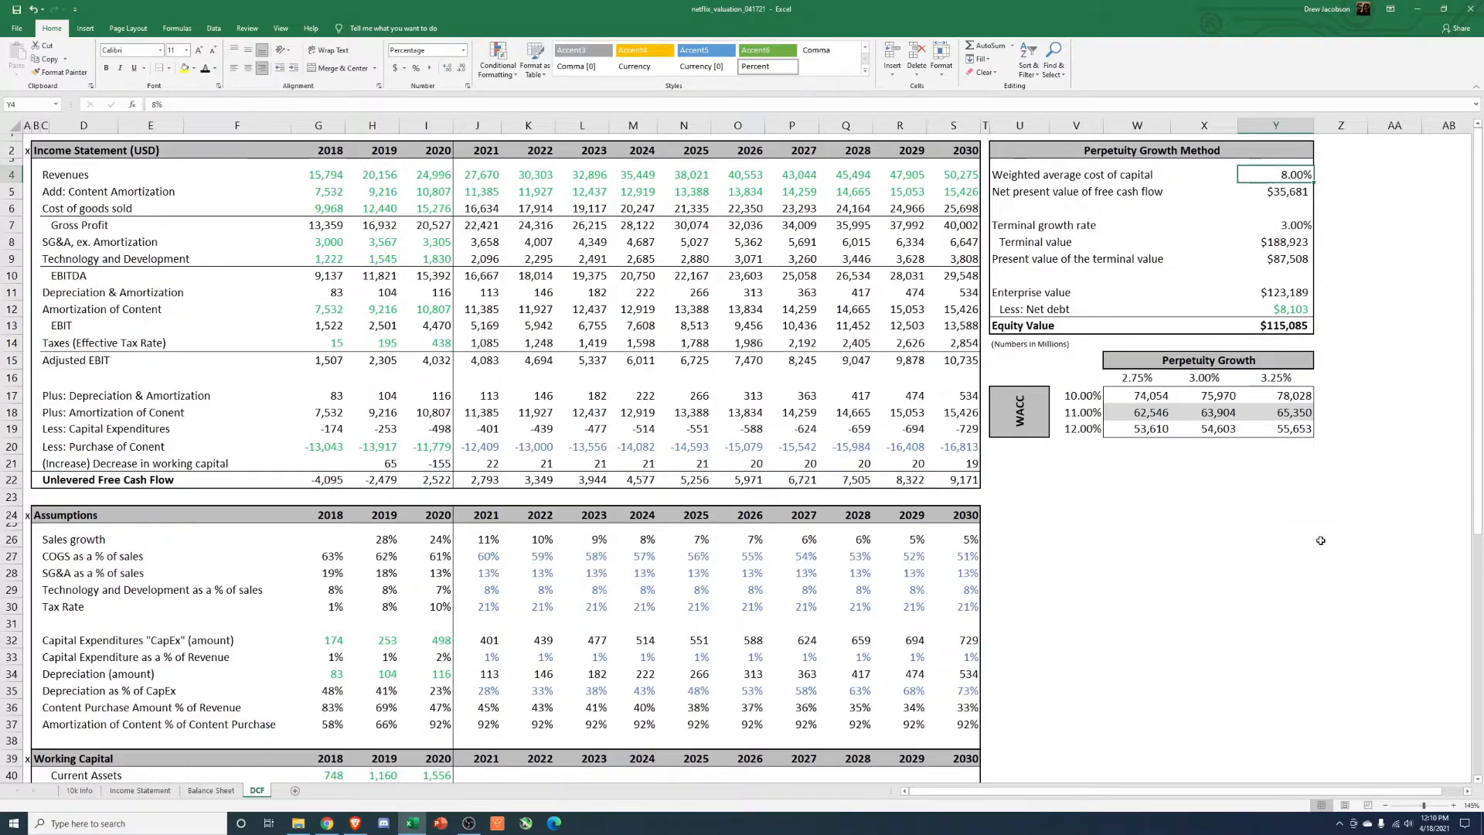
{"action": "left_click_drag", "start_coordinate": [1029, 174], "coordinate": [1291, 176]}
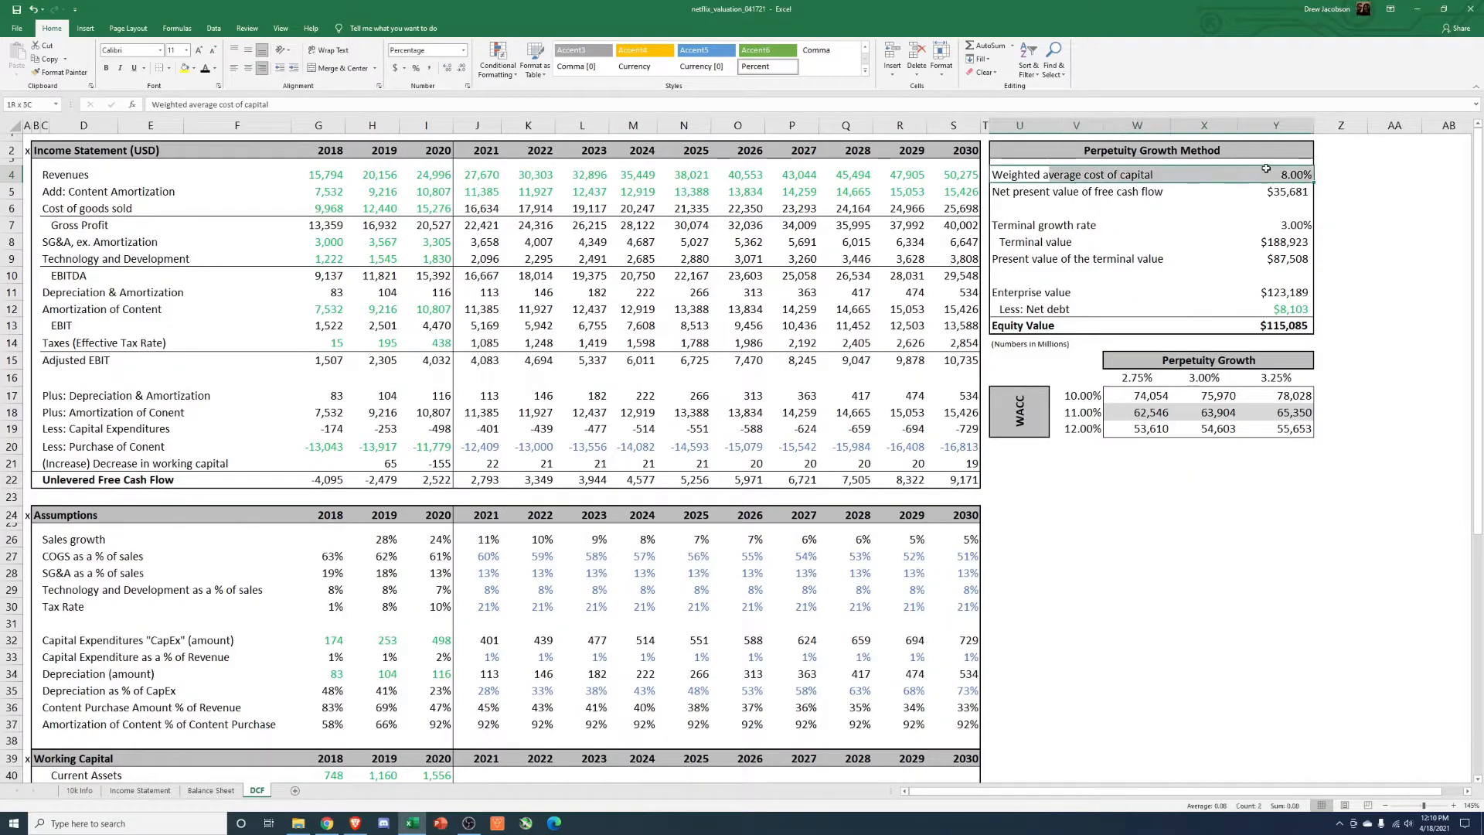
{"action": "left_click", "coordinate": [1295, 176]}
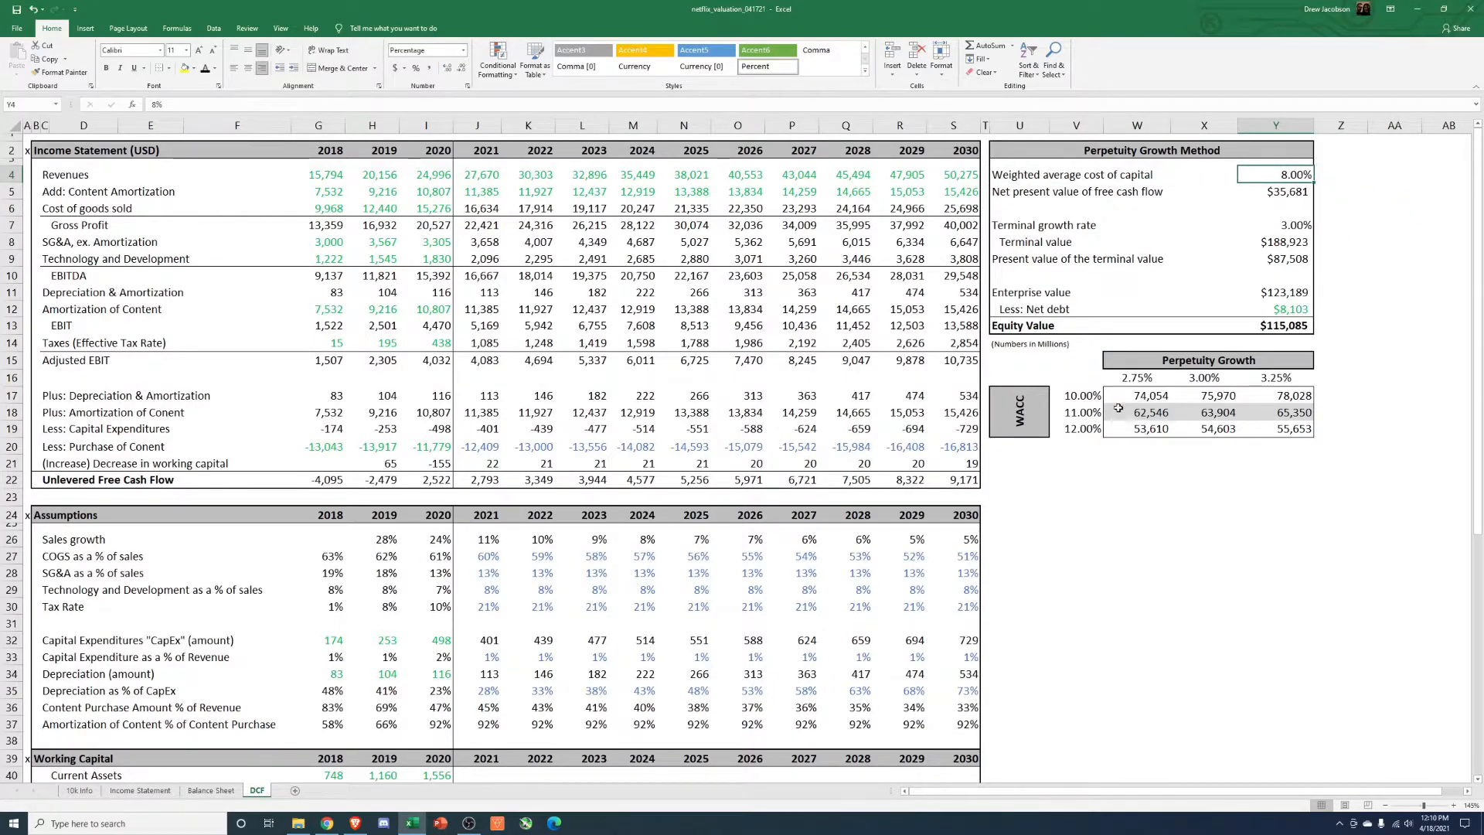
Step: Set the WACC values of the sensitivity table to 6%, 8% and 10%
{"action": "left_click", "coordinate": [1080, 413]}
{"action": "type", "text": "8"}
{"action": "key", "text": "Return"}
{"action": "key", "text": "Up"}
{"action": "key", "text": "Up"}
{"action": "type", "text": "6"}
{"action": "key", "text": "Return"}
{"action": "key", "text": "Return"}
{"action": "type", "text": "10"}
{"action": "key", "text": "Return"}
{"action": "key", "text": "Up"}
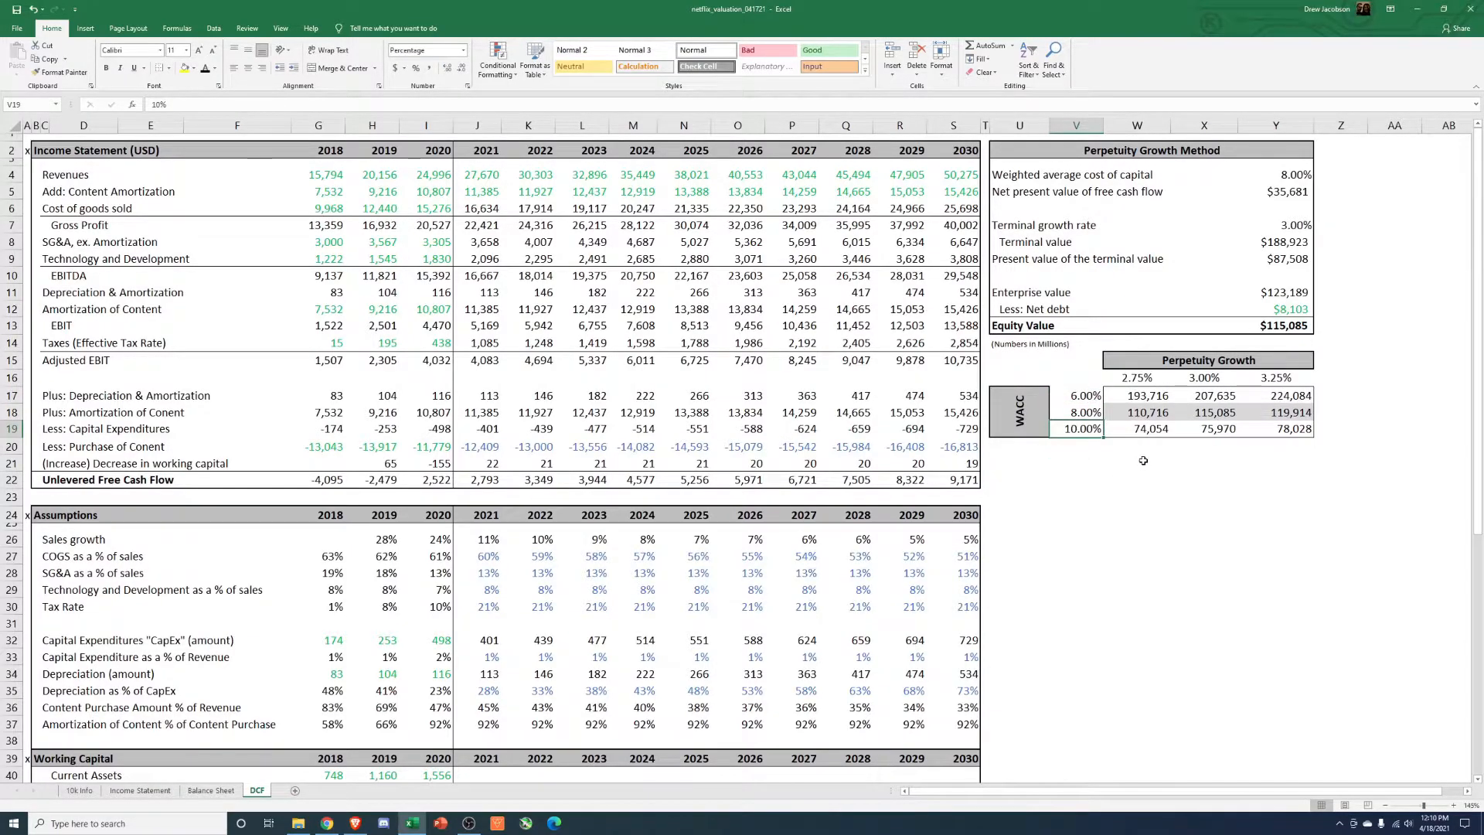
Step: Test terminal growth rates of 5% and 6% and return the rate to 3%
{"action": "left_click", "coordinate": [1299, 225]}
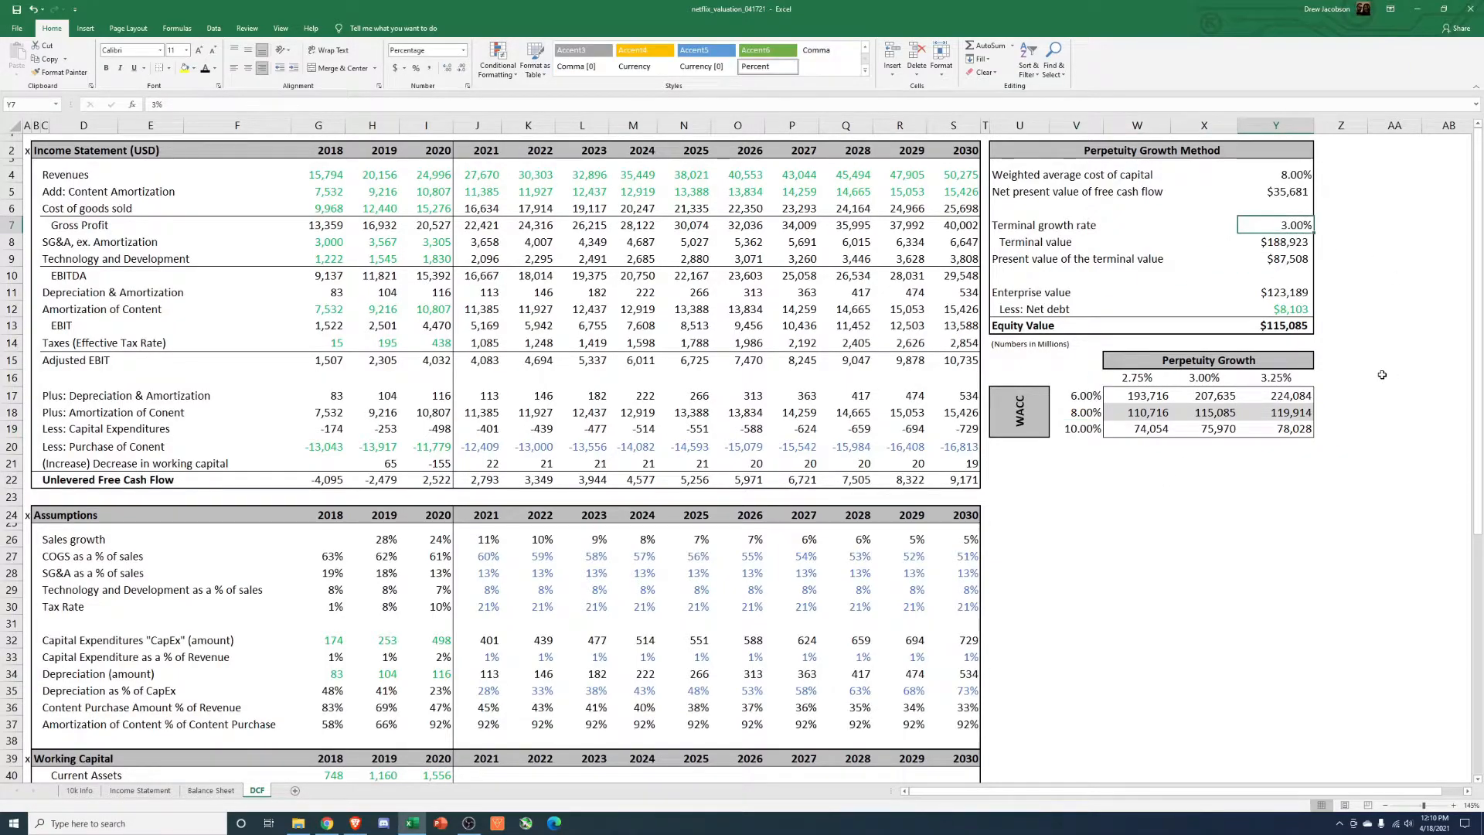
{"action": "type", "text": "5"}
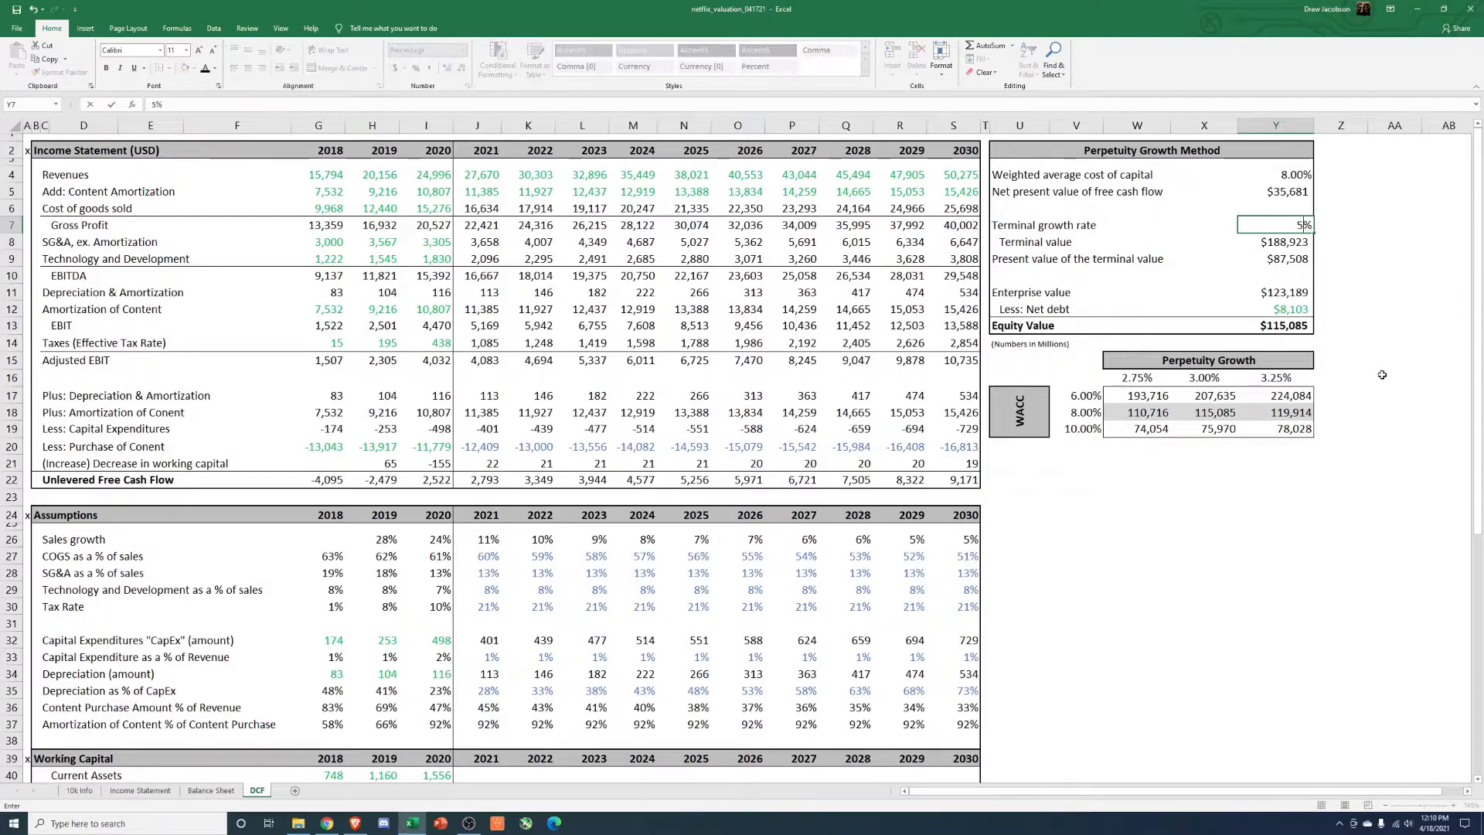
{"action": "key", "text": "Return"}
{"action": "key", "text": "Up"}
{"action": "type", "text": "6"}
{"action": "key", "text": "Return"}
{"action": "key", "text": "Up"}
{"action": "type", "text": "63"}
{"action": "key", "text": "Return"}
{"action": "key", "text": "Up"}
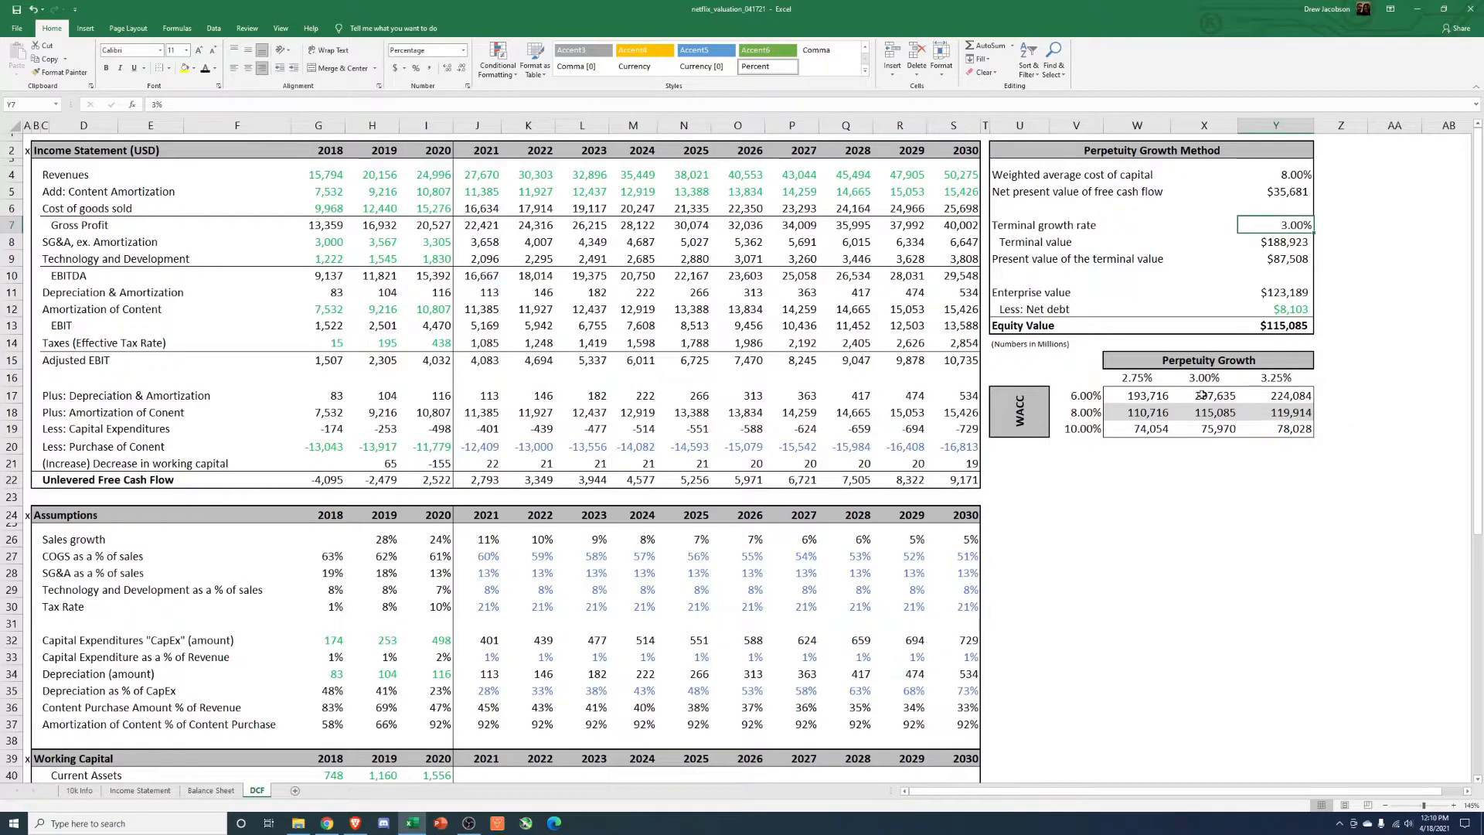
Step: Examine the sensitivity table's WACC and perpetuity growth values and compare its lowest and highest equity values
{"action": "left_click", "coordinate": [1155, 436]}
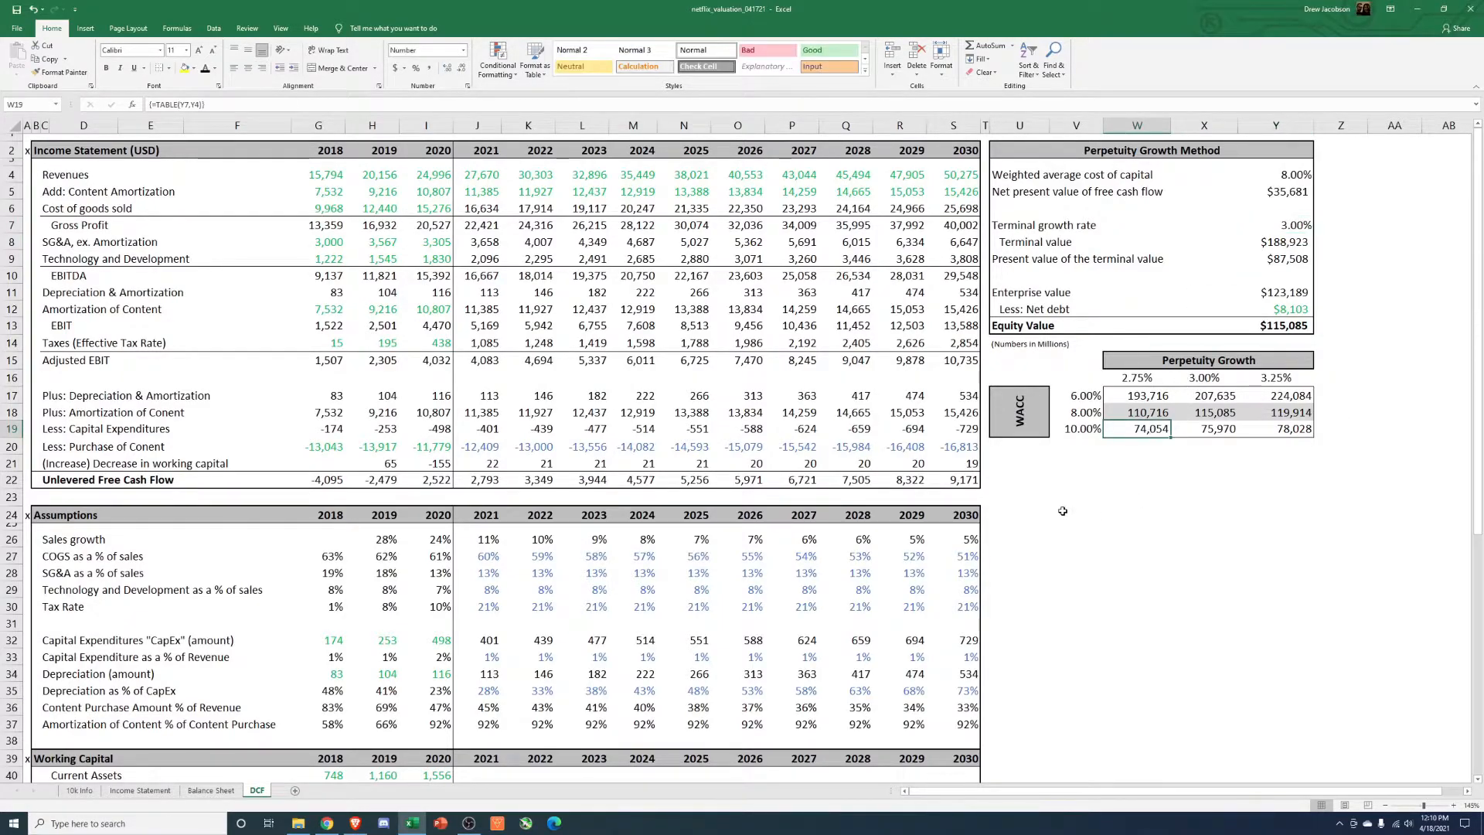
{"action": "left_click_drag", "start_coordinate": [1086, 397], "coordinate": [1090, 430]}
{"action": "left_click", "coordinate": [1141, 377]}
{"action": "left_click_drag", "start_coordinate": [1141, 377], "coordinate": [1287, 378]}
{"action": "left_click", "coordinate": [1205, 497]}
{"action": "left_click", "coordinate": [1162, 431]}
{"action": "left_click", "coordinate": [1303, 395]}
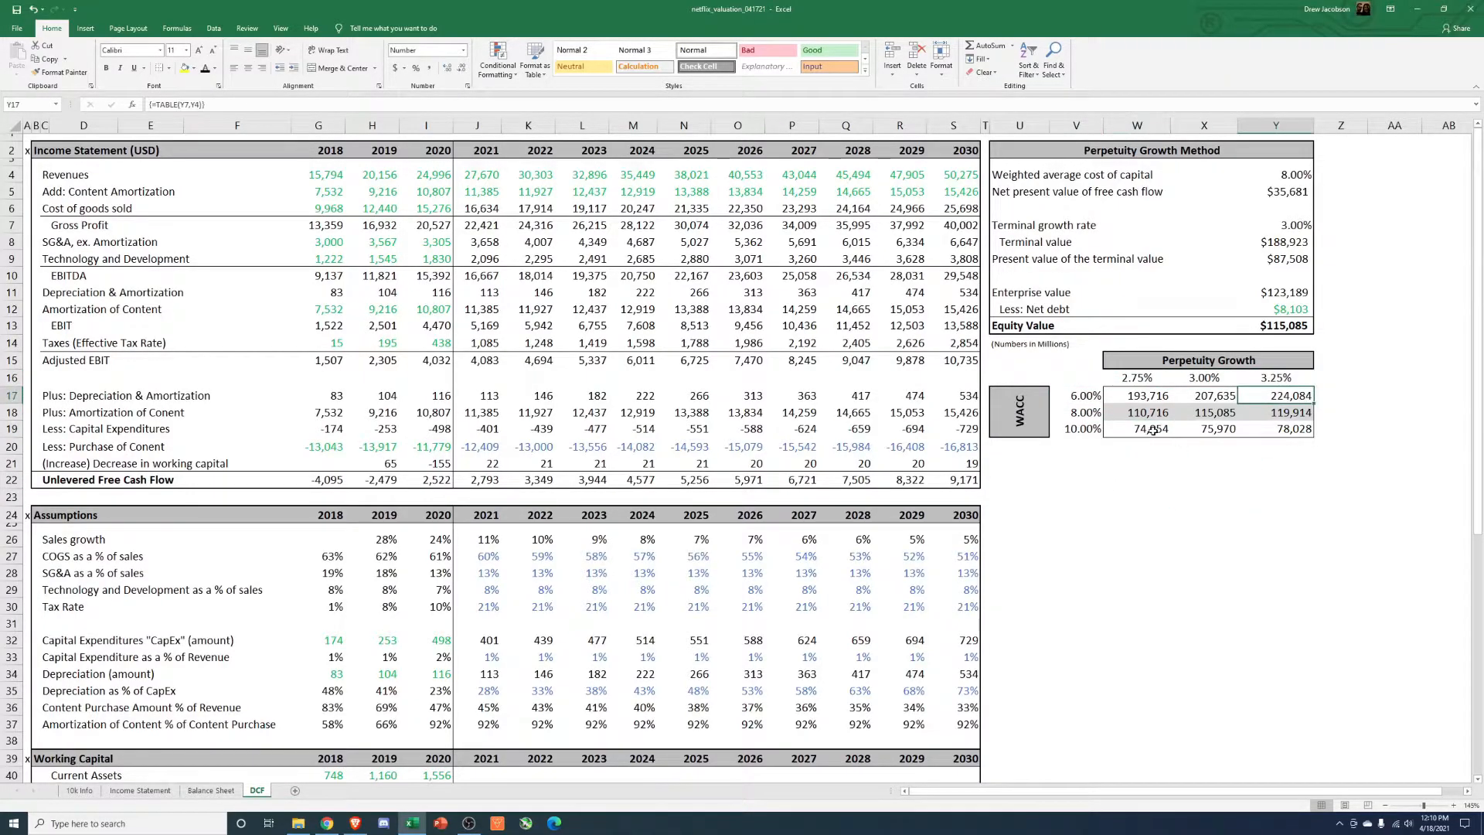
Step: Look up NFLX on Yahoo Finance in the browser to check its market cap, and return to the Excel workbook
{"action": "left_click", "coordinate": [356, 824]}
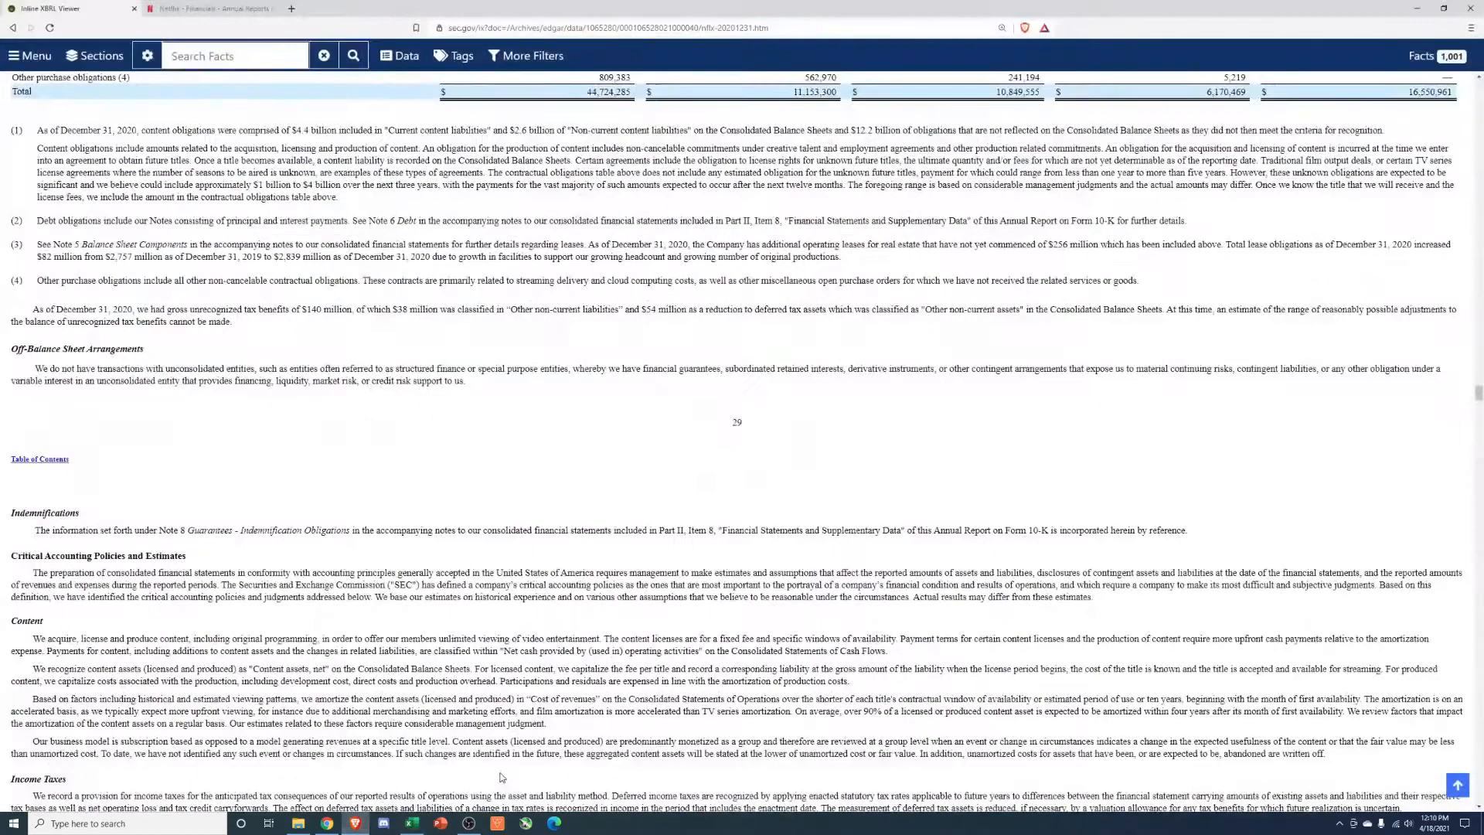
{"action": "left_click", "coordinate": [255, 10]}
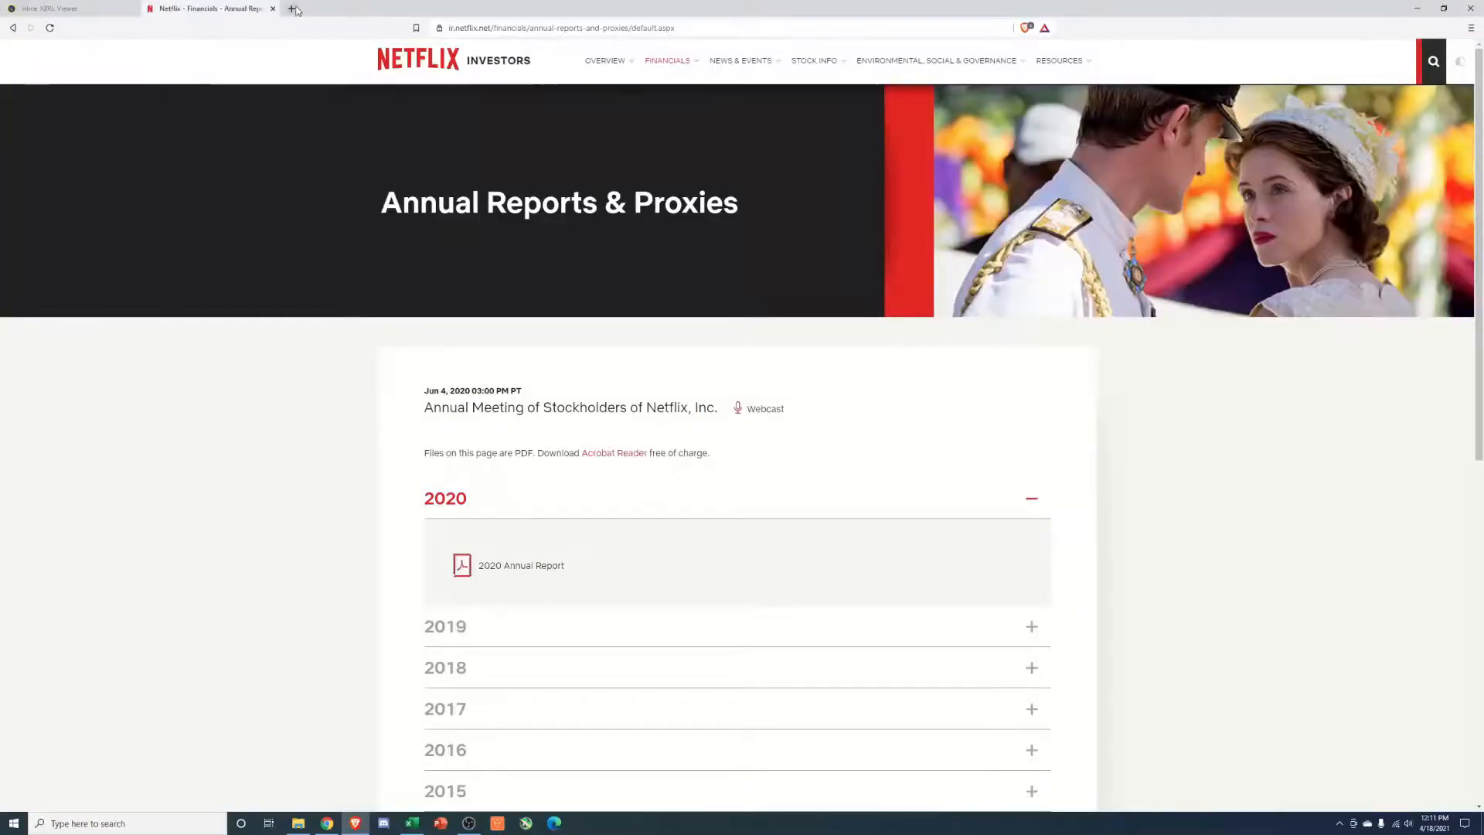
{"action": "left_click", "coordinate": [292, 9]}
{"action": "type", "text": "yahoo.com/fin"}
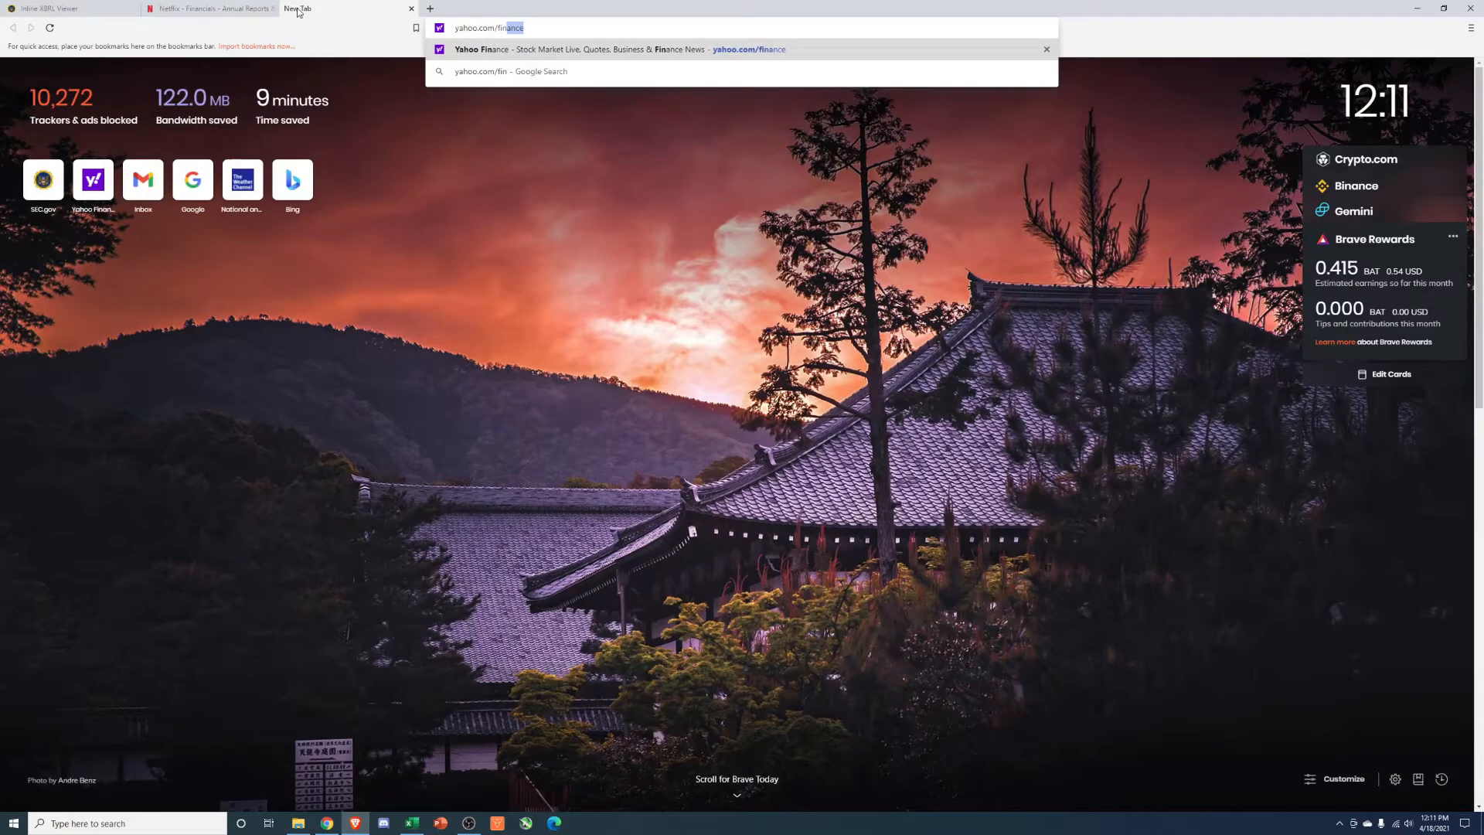
{"action": "key", "text": "Return"}
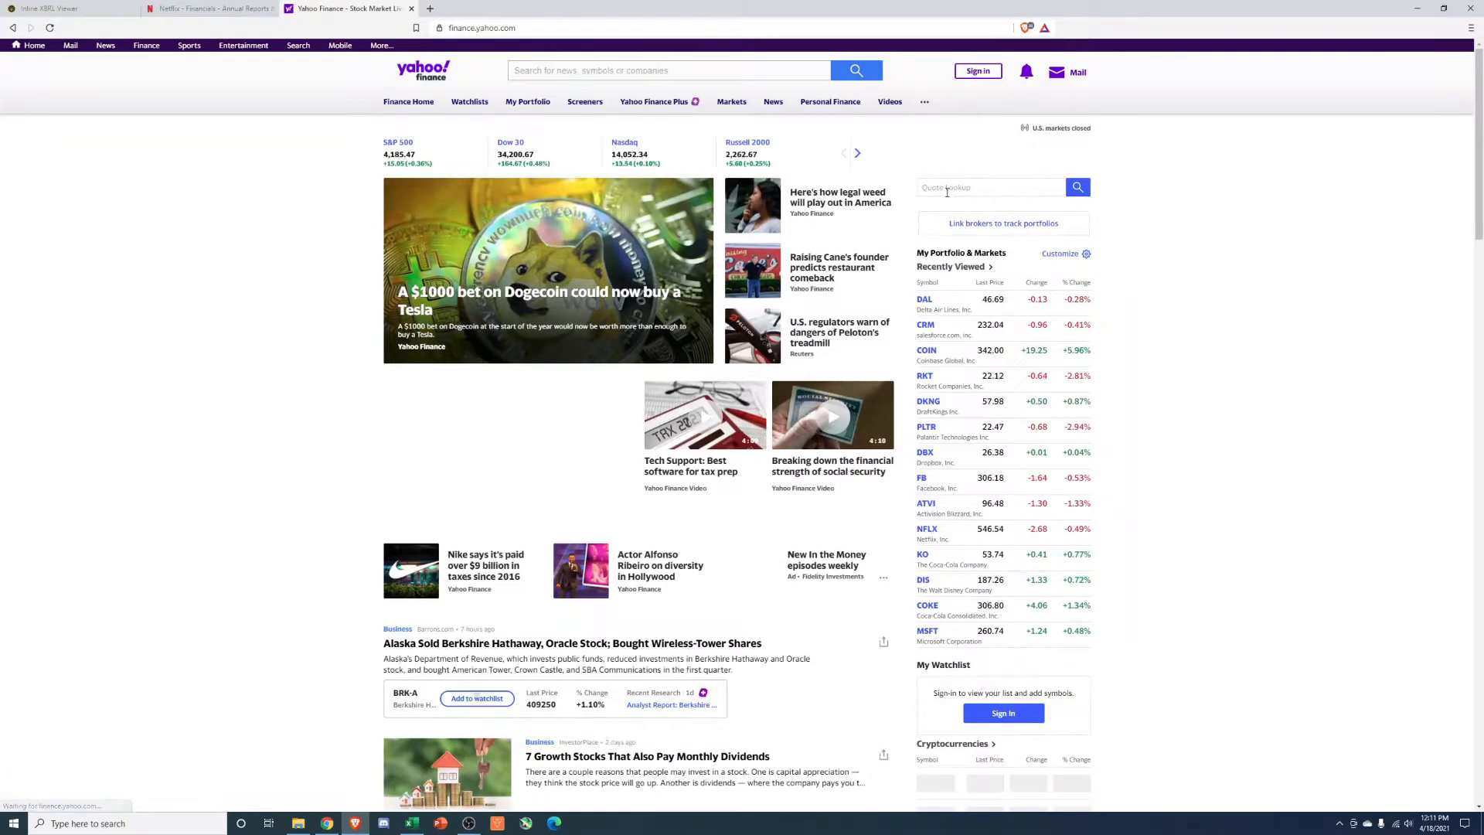
{"action": "left_click", "coordinate": [947, 188]}
{"action": "type", "text": "nflx"}
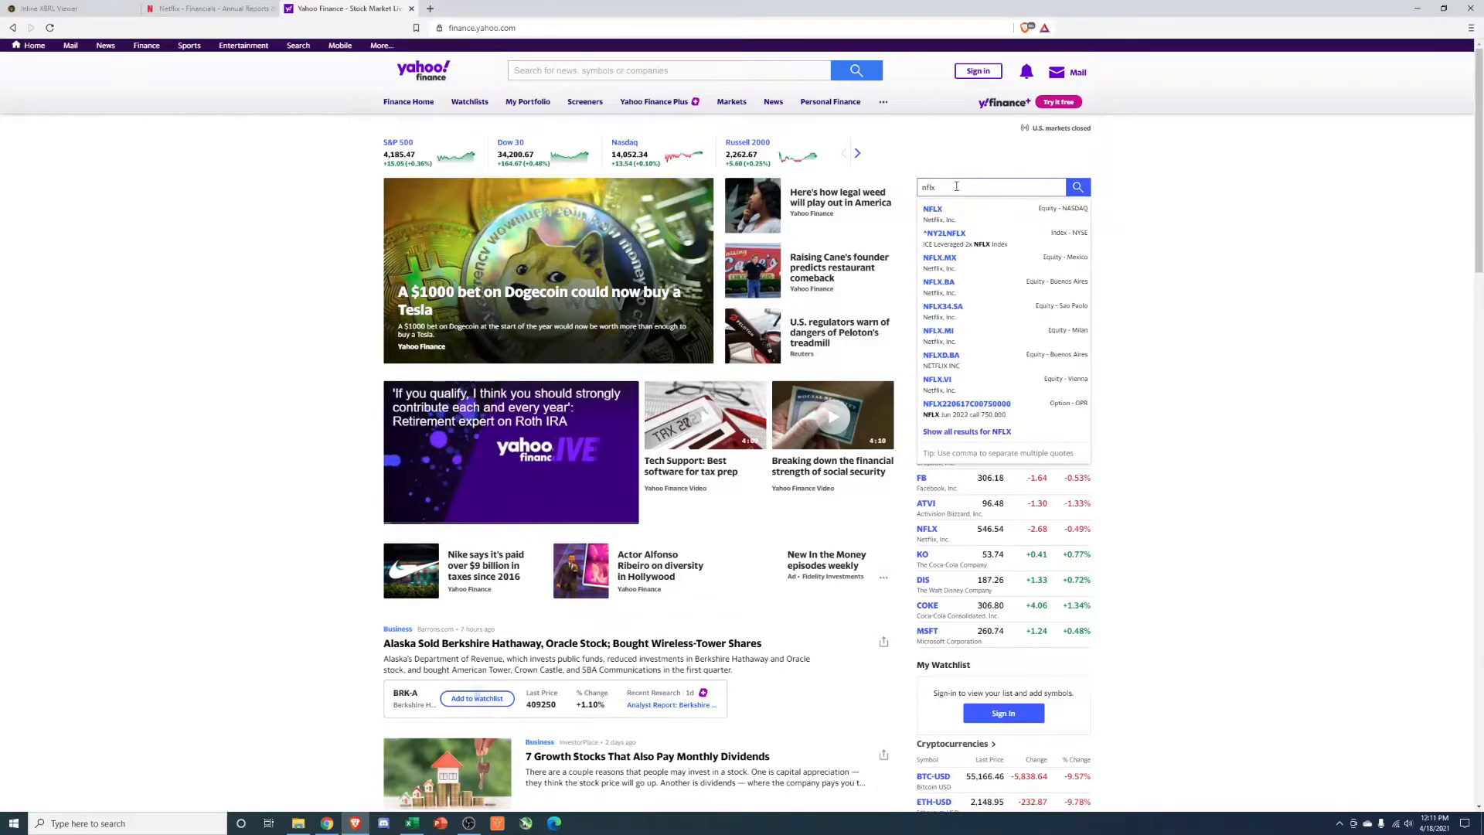
{"action": "left_click", "coordinate": [933, 212]}
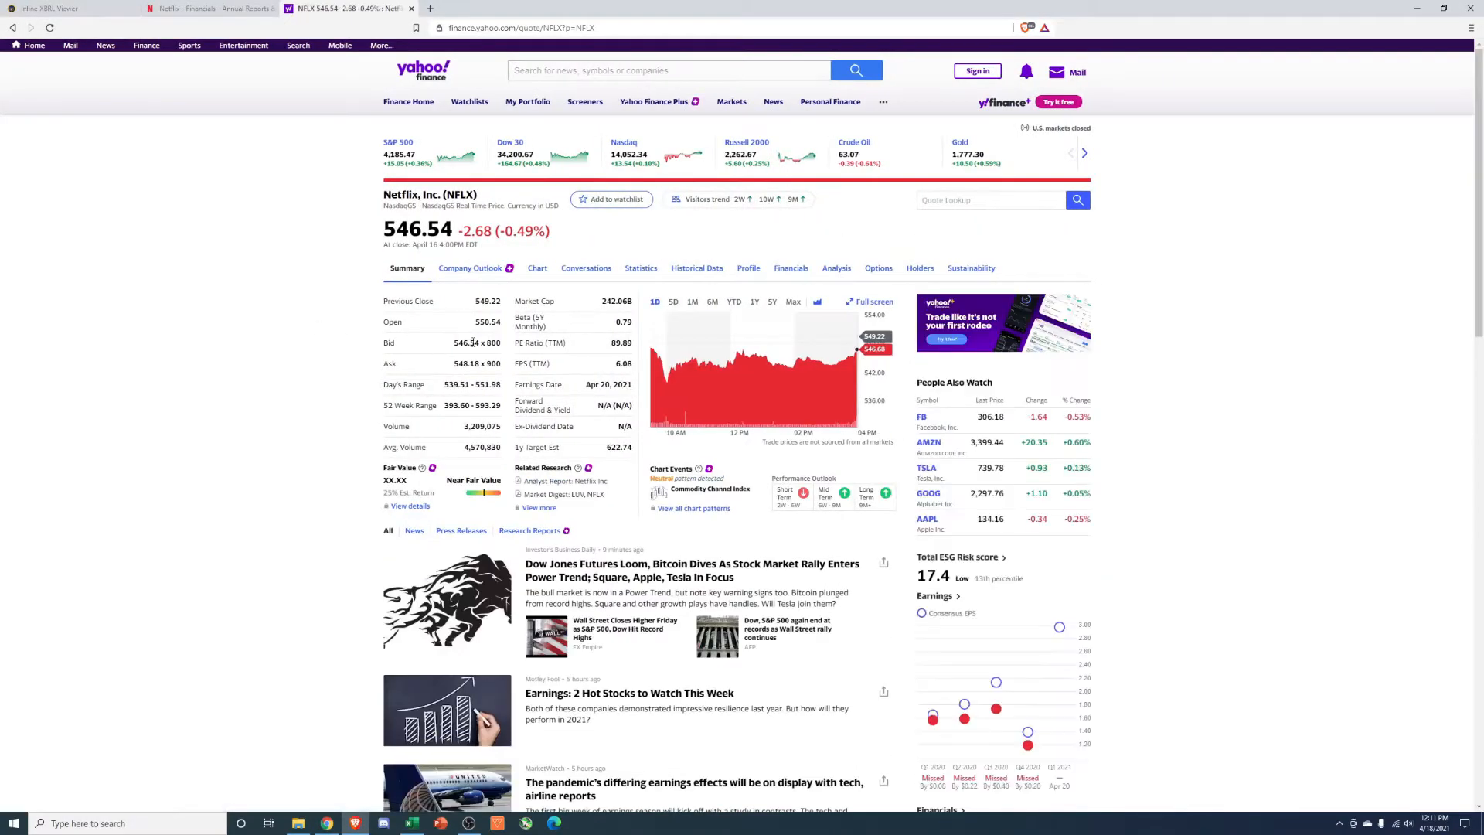
{"action": "left_click", "coordinate": [1409, 7]}
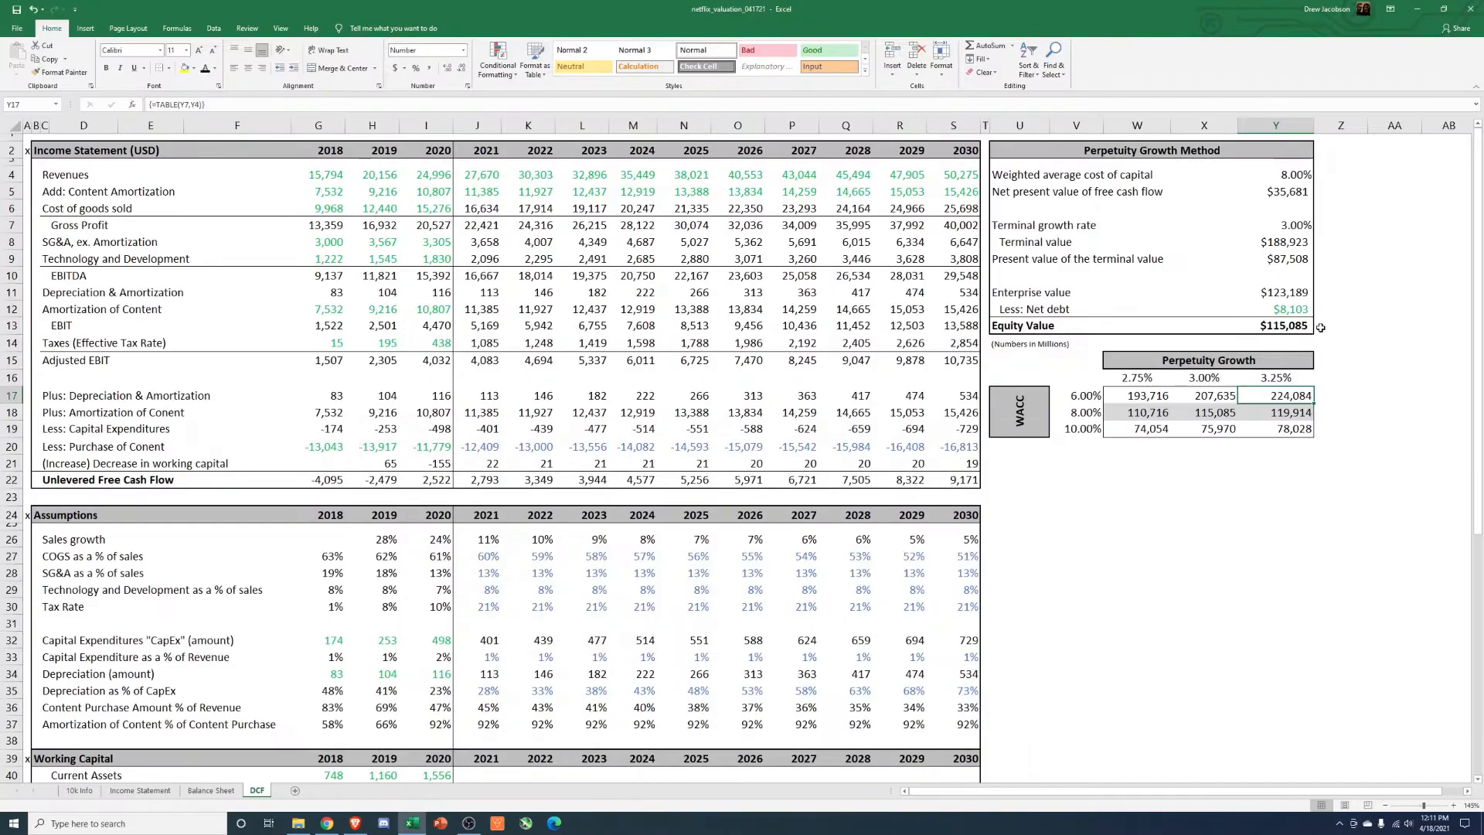
{"action": "left_click", "coordinate": [1253, 401]}
{"action": "left_click", "coordinate": [1118, 539]}
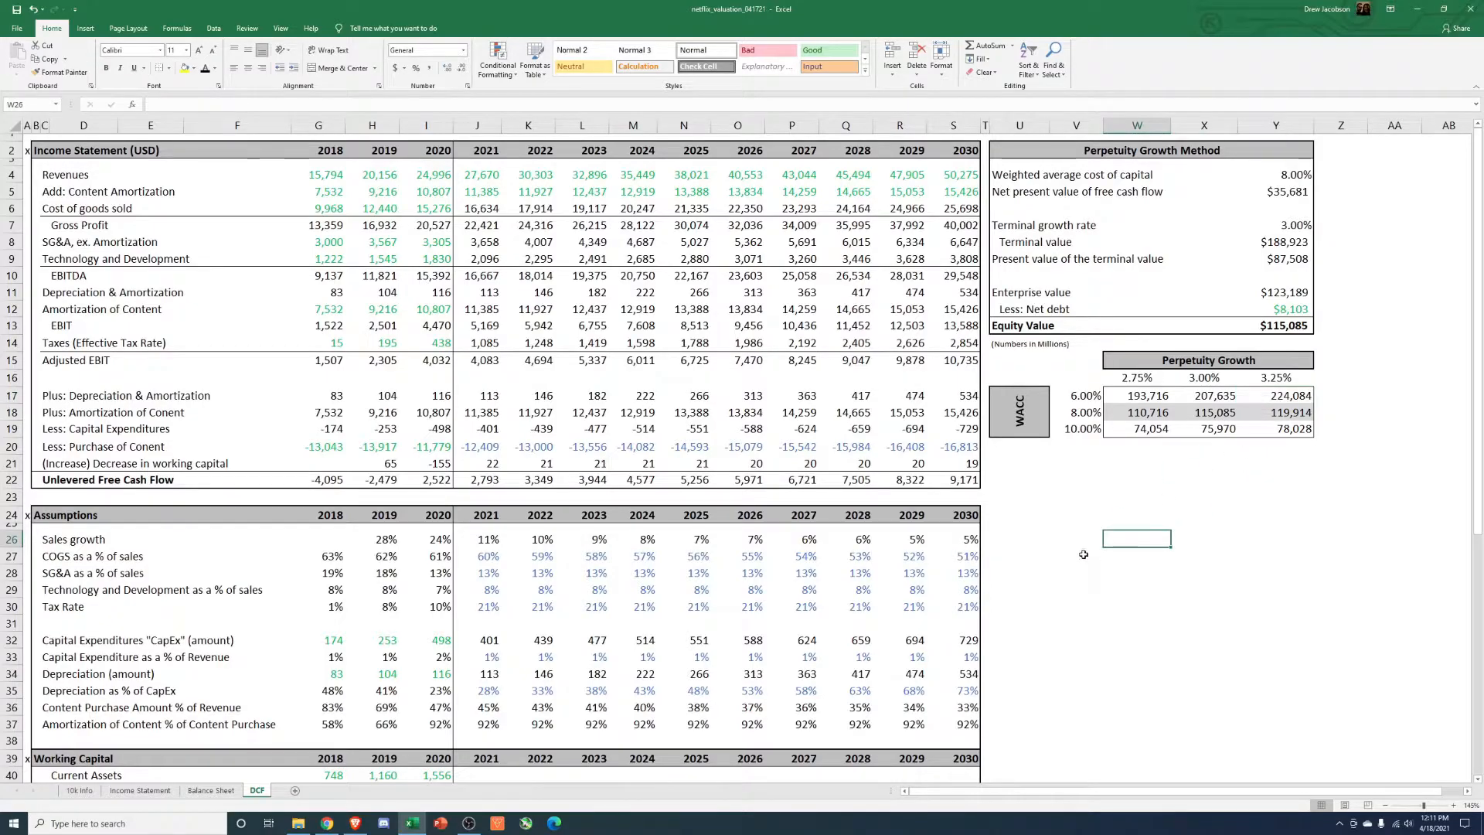
{"action": "scroll", "coordinate": [1268, 691], "scroll_direction": "down", "scroll_amount": 1}
{"action": "scroll", "coordinate": [1243, 691], "scroll_direction": "down", "scroll_amount": 3}
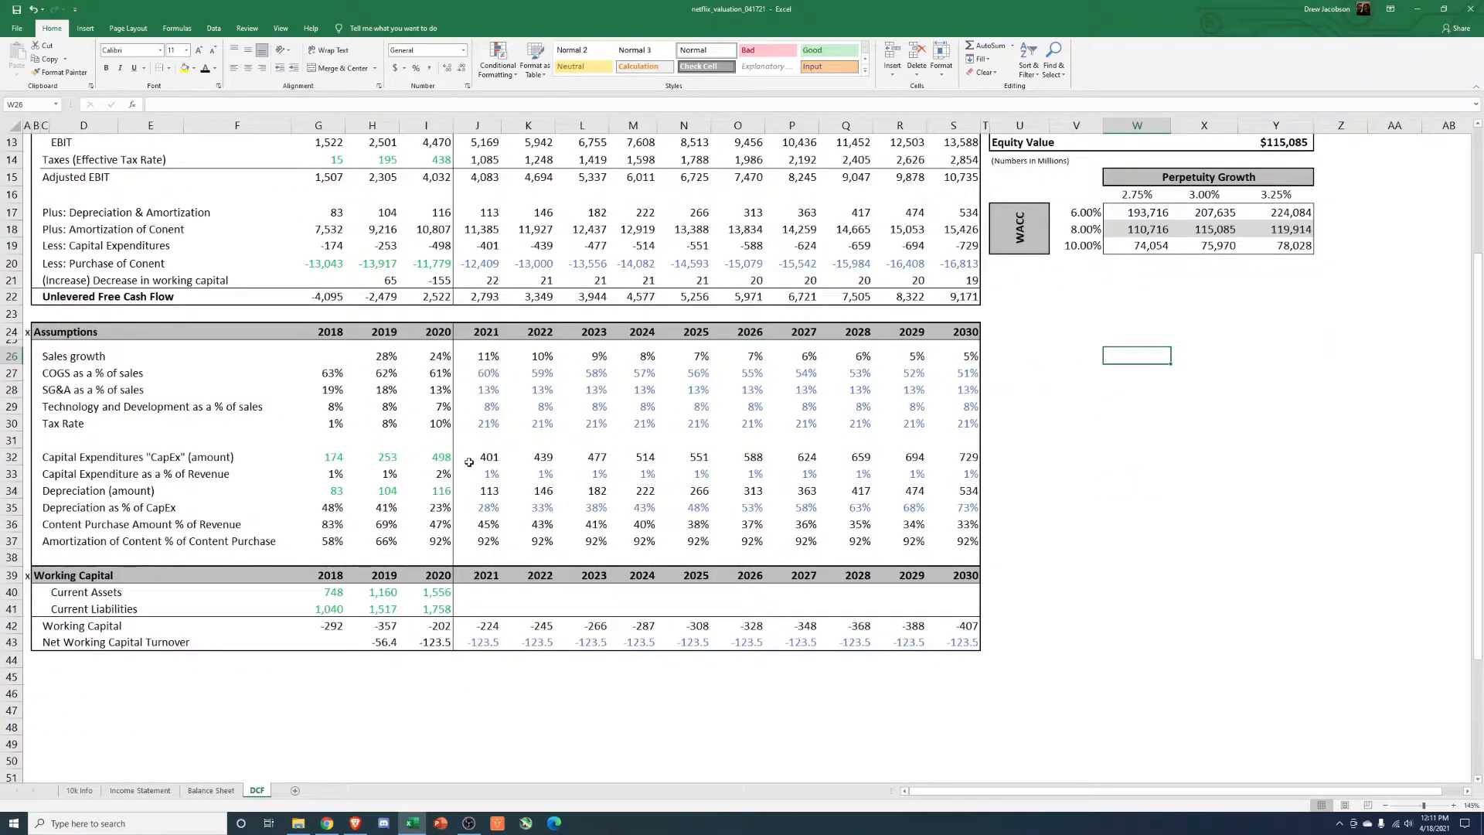
{"action": "scroll", "coordinate": [469, 461], "scroll_direction": "up", "scroll_amount": 4}
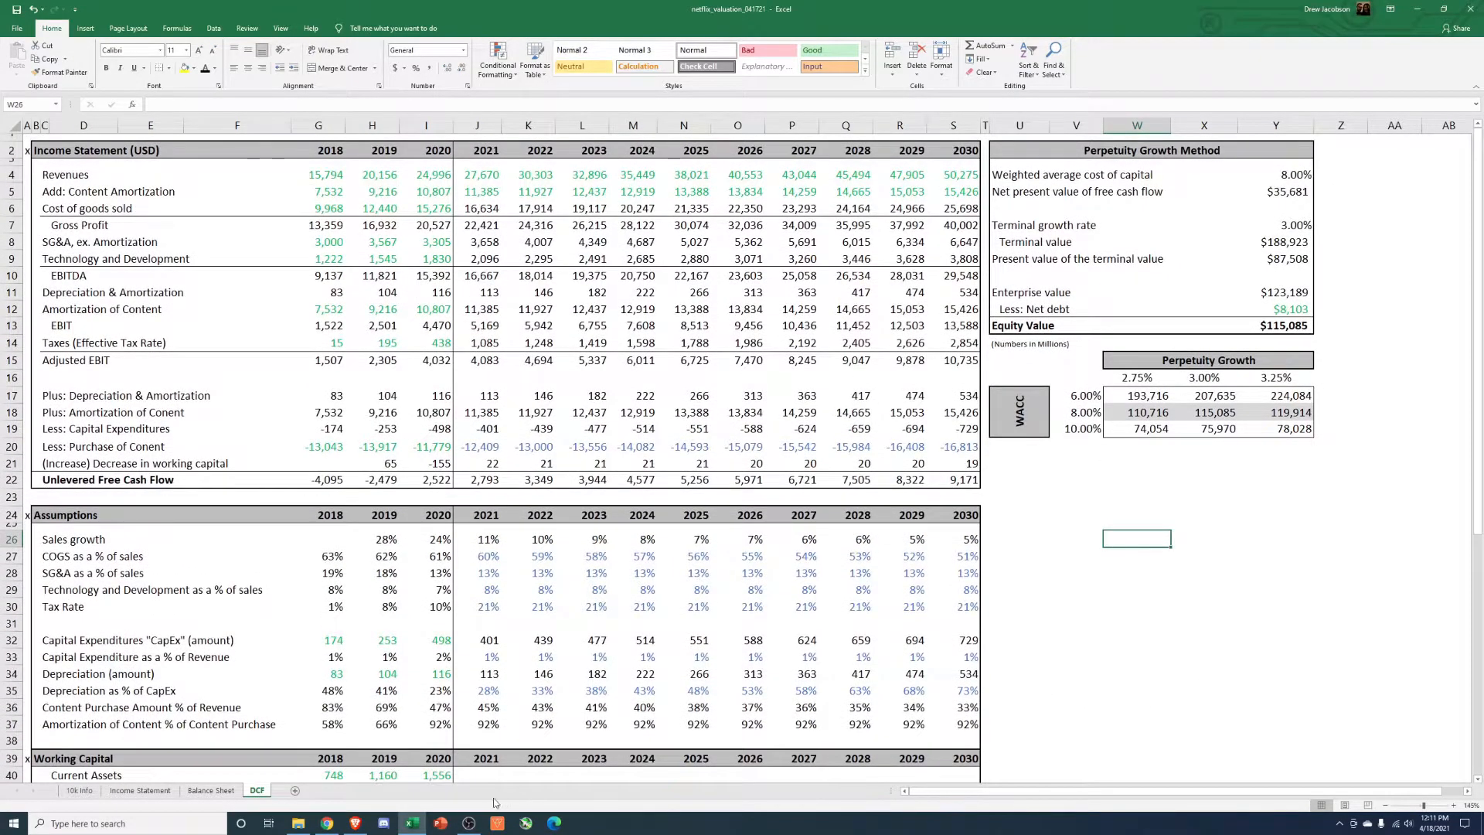
Step: Duplicate the DCF sheet and rename the copy as DCF (Country Level)
{"action": "left_click_drag", "start_coordinate": [303, 784], "coordinate": [304, 788]}
{"action": "double_click", "coordinate": [304, 787]}
{"action": "type", "text": "DCF ("}
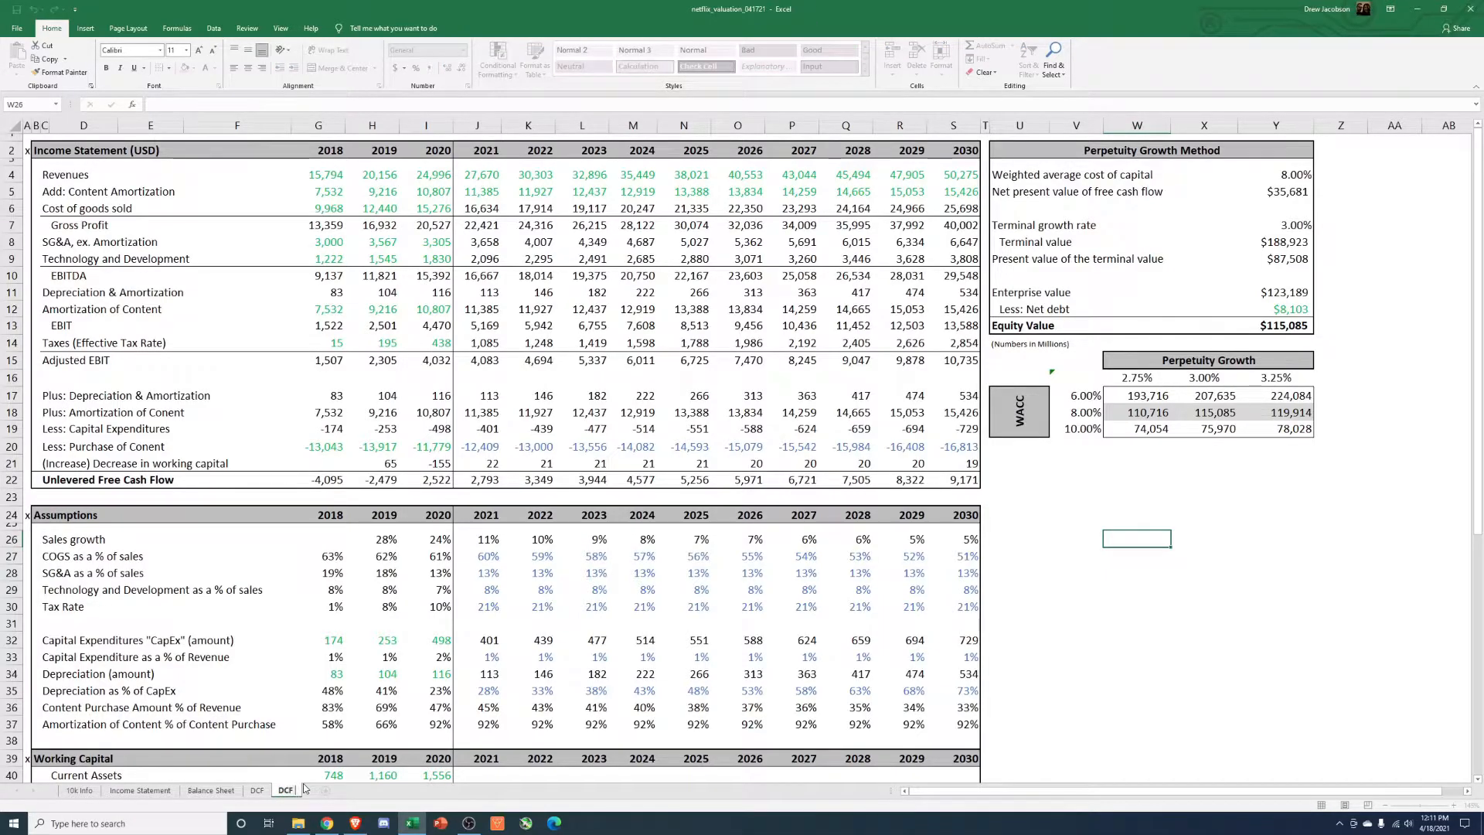
{"action": "type", "text": "Clean"}
{"action": "key", "text": "Return"}
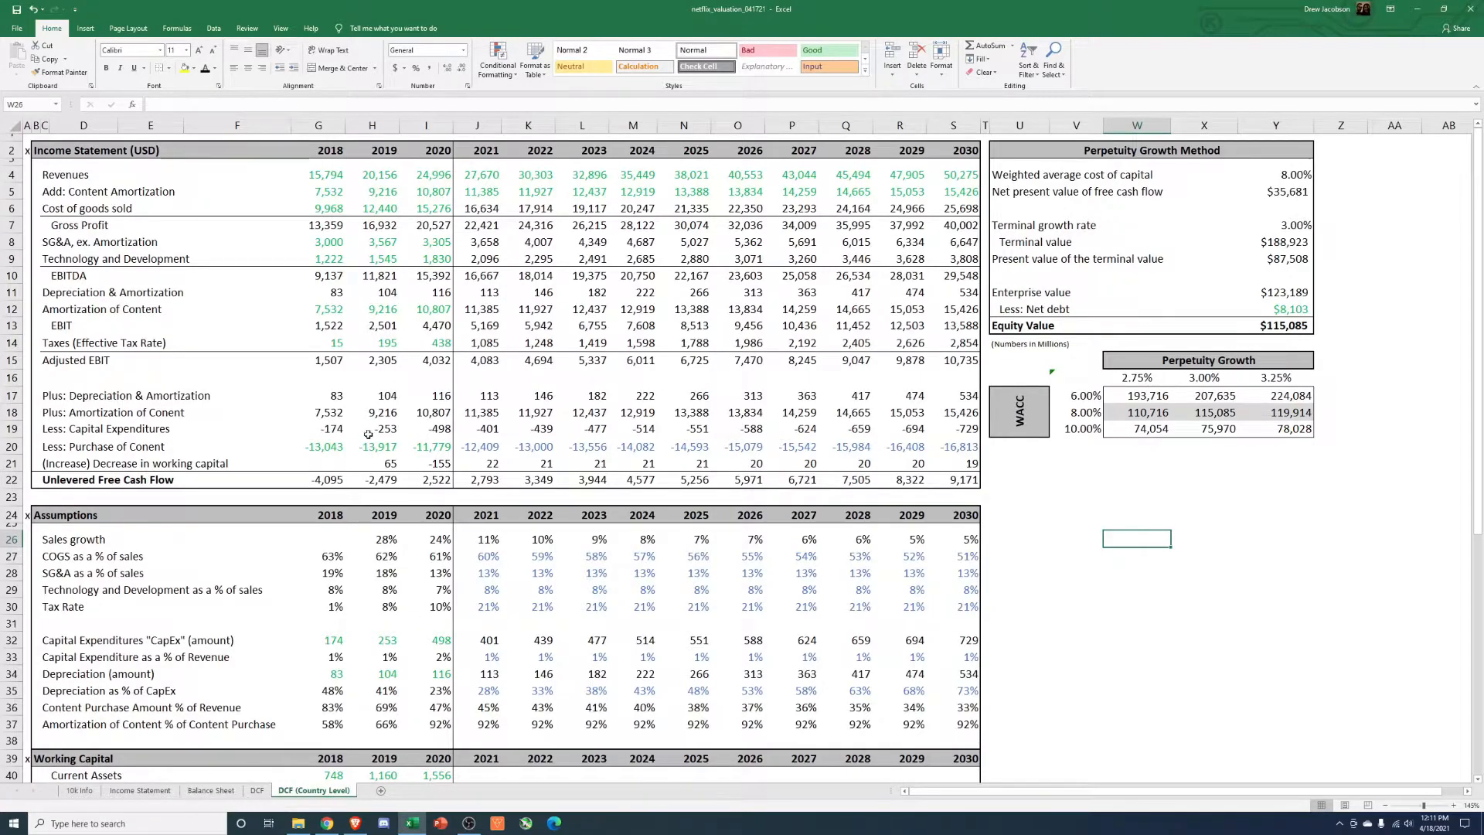
{"action": "left_click", "coordinate": [320, 174]}
{"action": "type", "text": "+"}
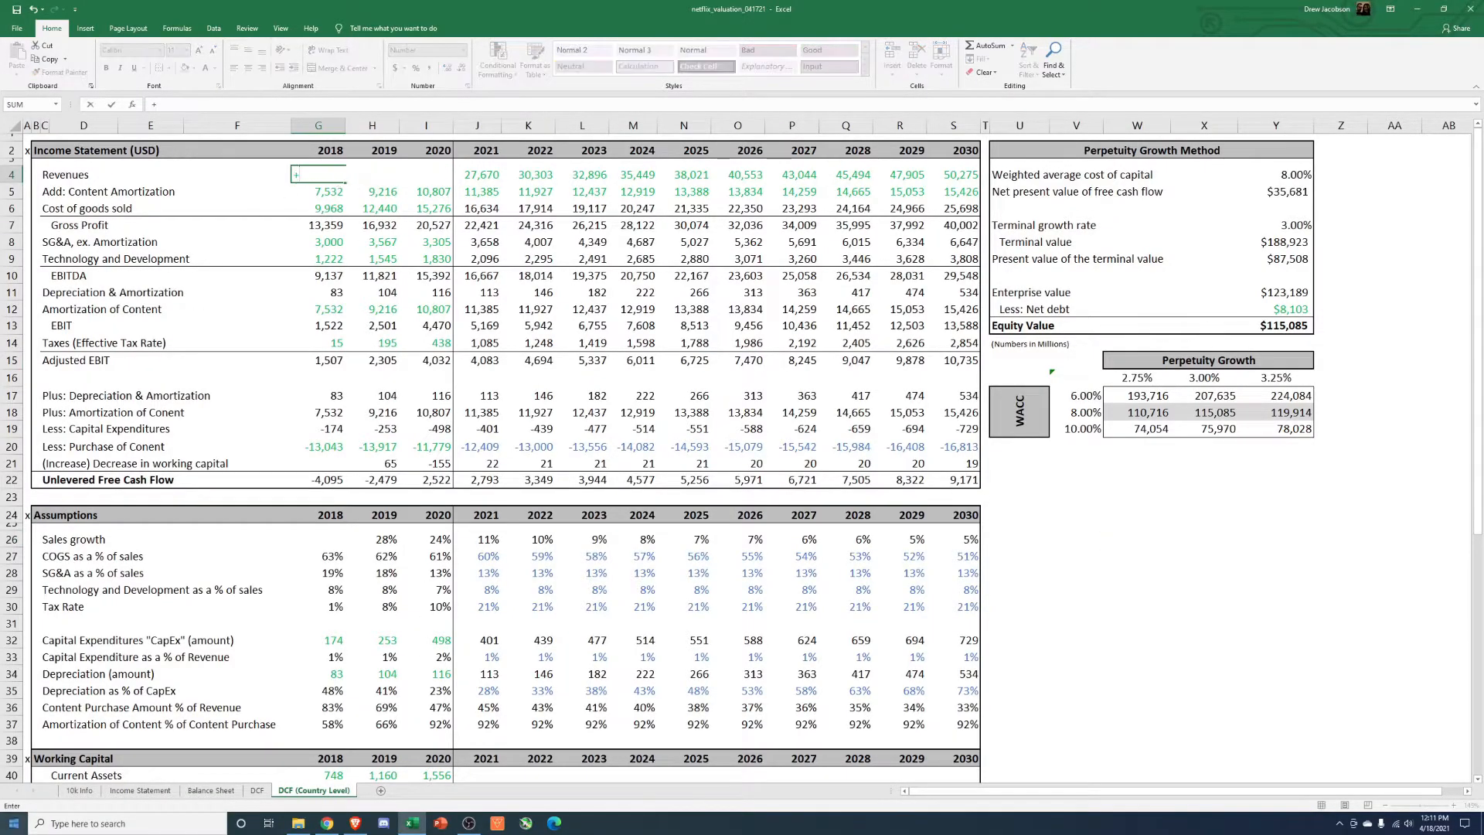
{"action": "left_click", "coordinate": [140, 790]}
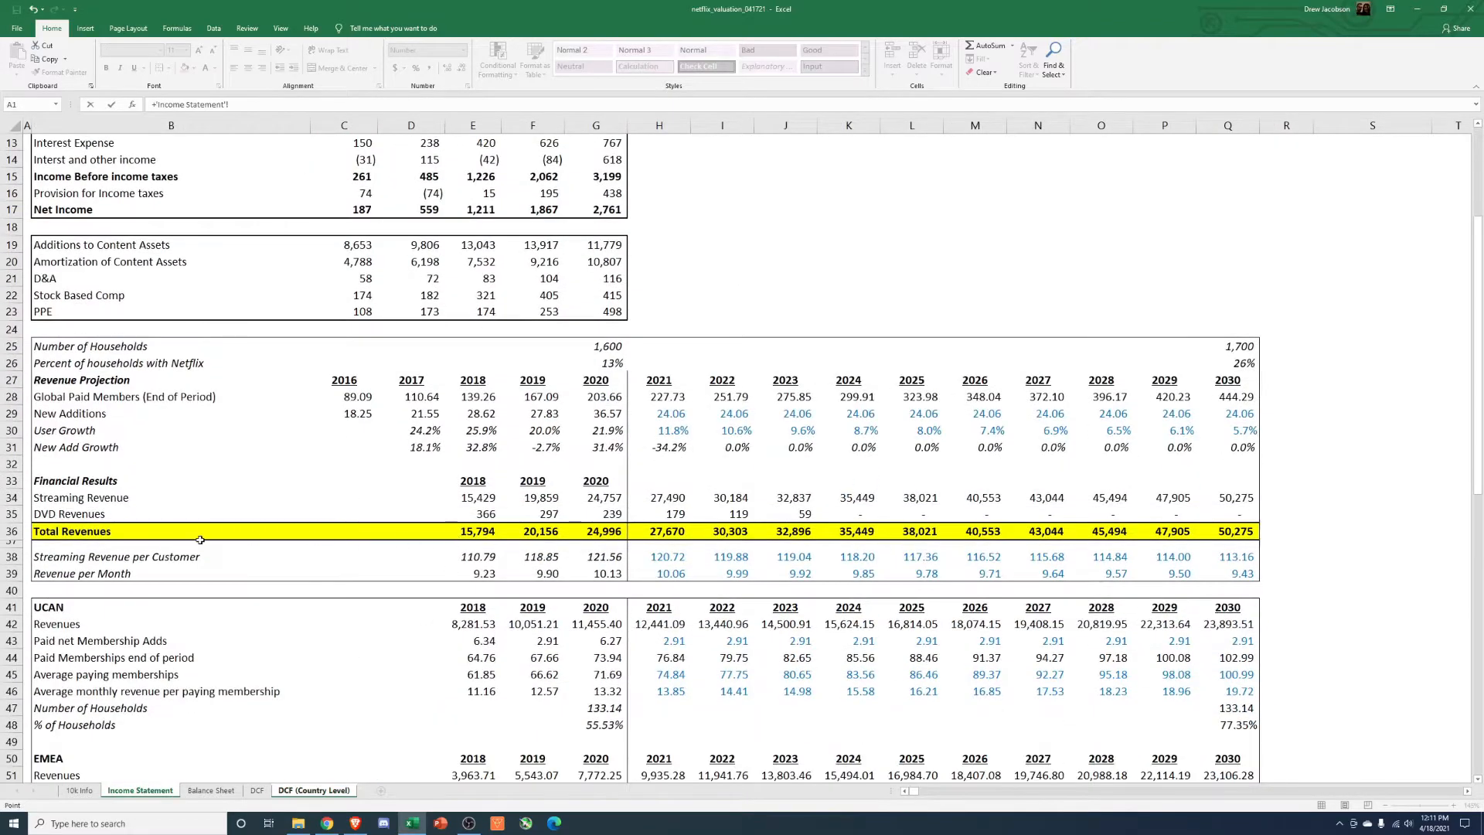
{"action": "scroll", "coordinate": [261, 534], "scroll_direction": "down", "scroll_amount": 13}
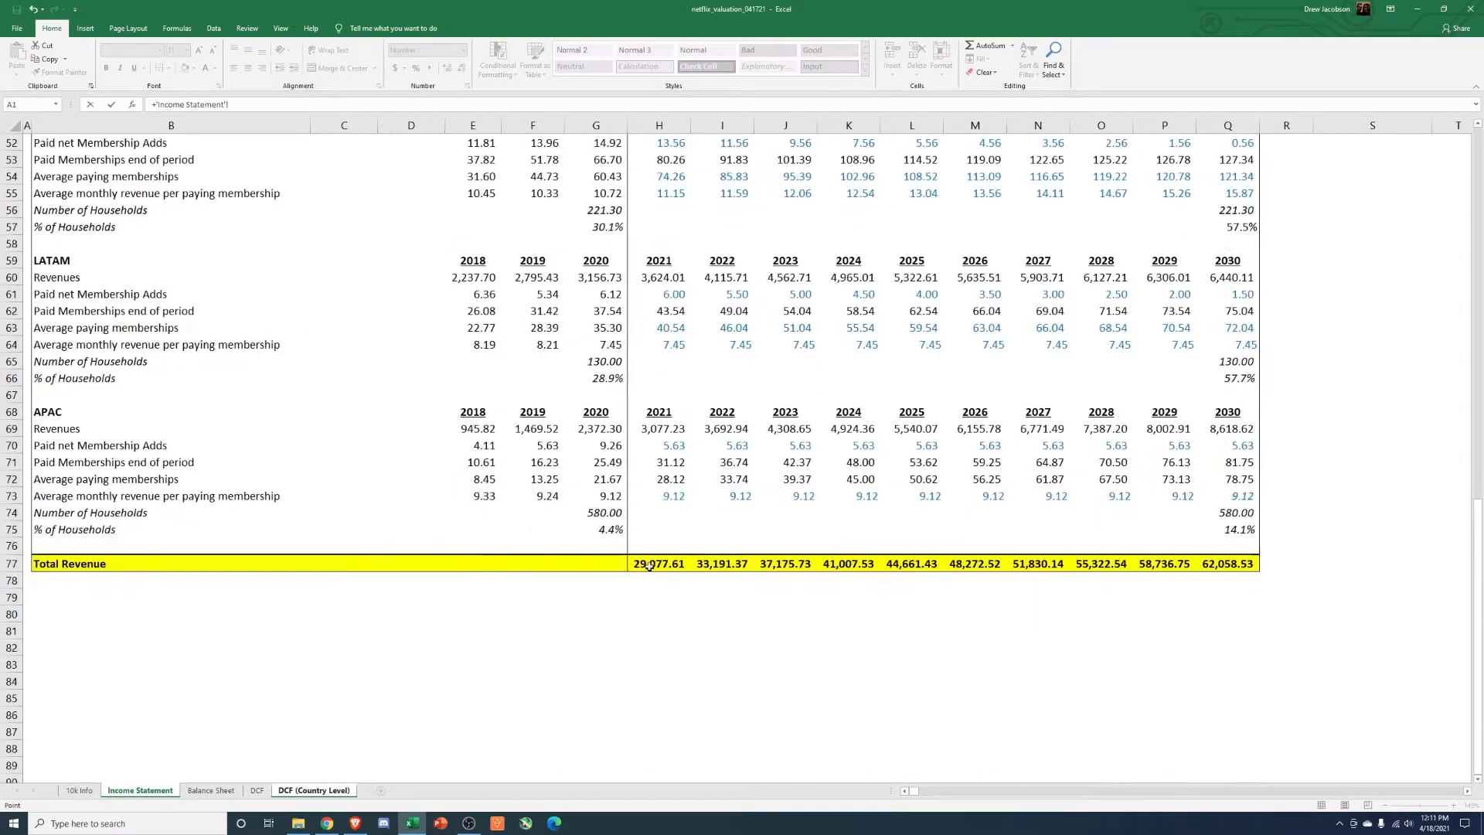
{"action": "key", "text": "Return"}
{"action": "key", "text": "Up"}
{"action": "key", "text": "ctrl+c"}
{"action": "key", "text": "Right"}
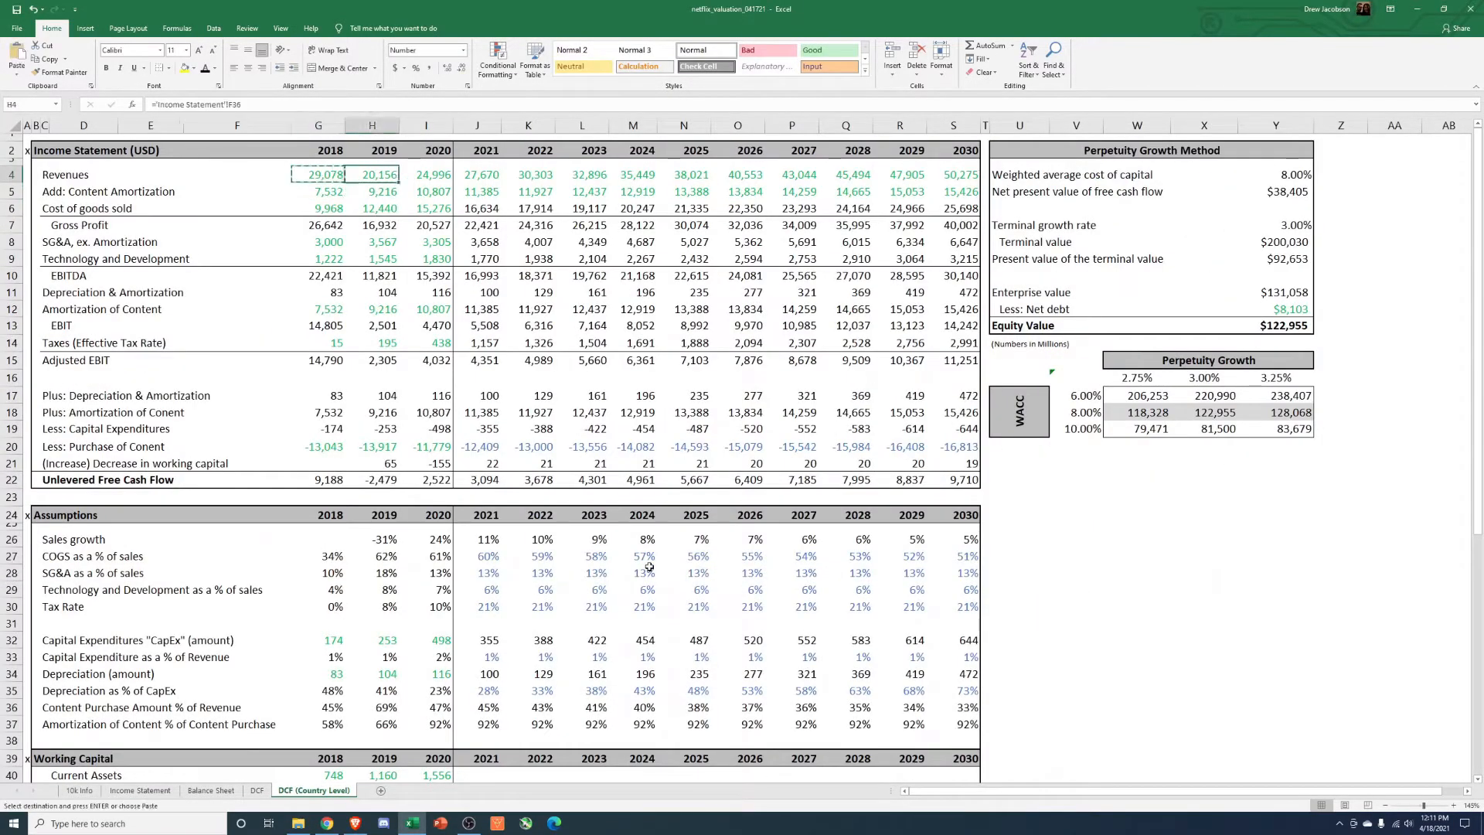
{"action": "key", "text": "ctrl+shift+Right"}
{"action": "key", "text": "Escape"}
{"action": "key", "text": "Left"}
{"action": "key", "text": "ctrl+z"}
Step: Link the 2021 revenue in the country-level DCF to the Income Statement's regional Total Revenue for 2021 (H77)
{"action": "key", "text": "Right"}
{"action": "key", "text": "Right"}
{"action": "key", "text": "Right"}
{"action": "type", "text": "+"}
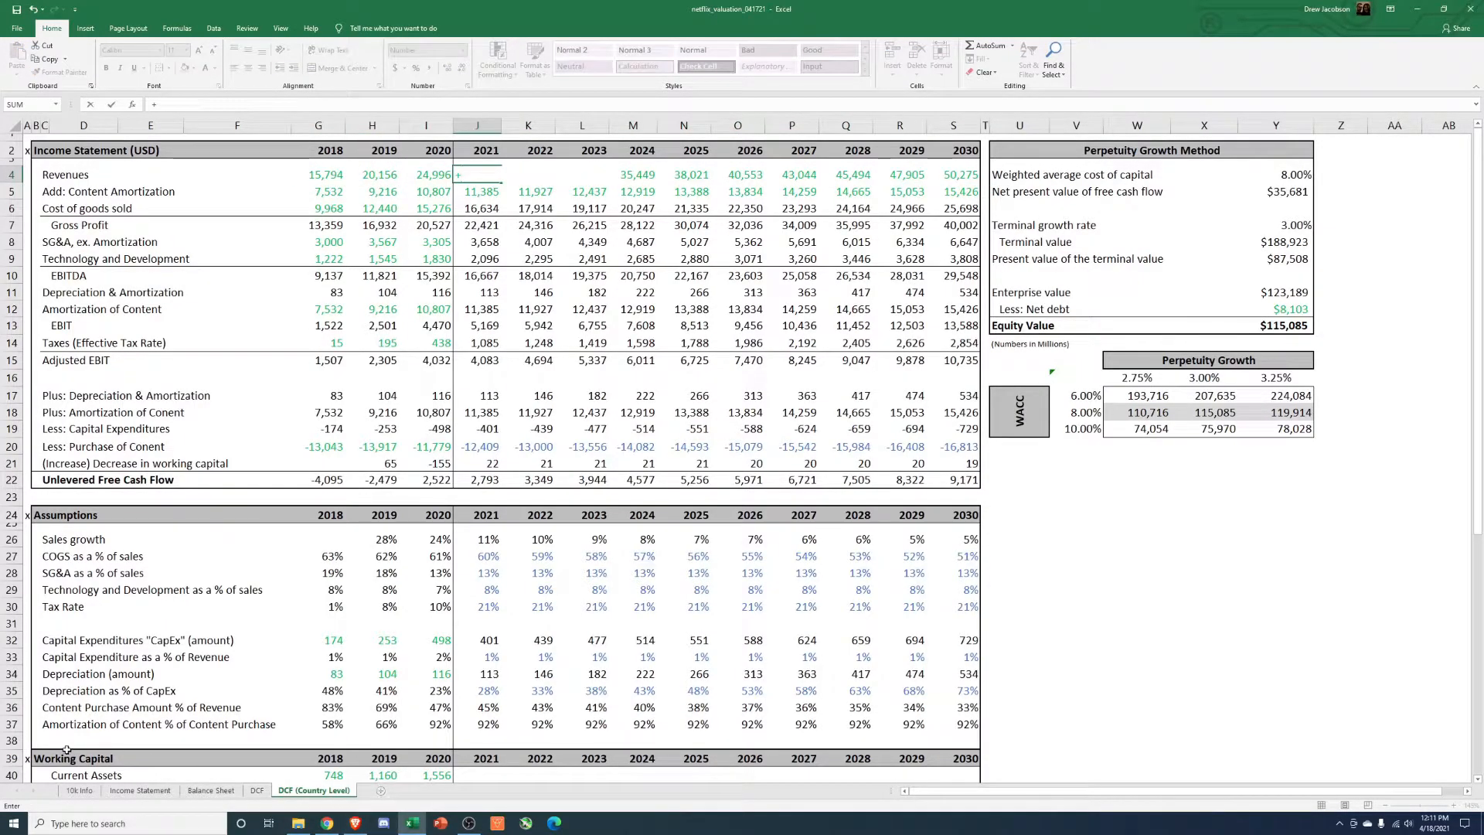
{"action": "left_click", "coordinate": [140, 790]}
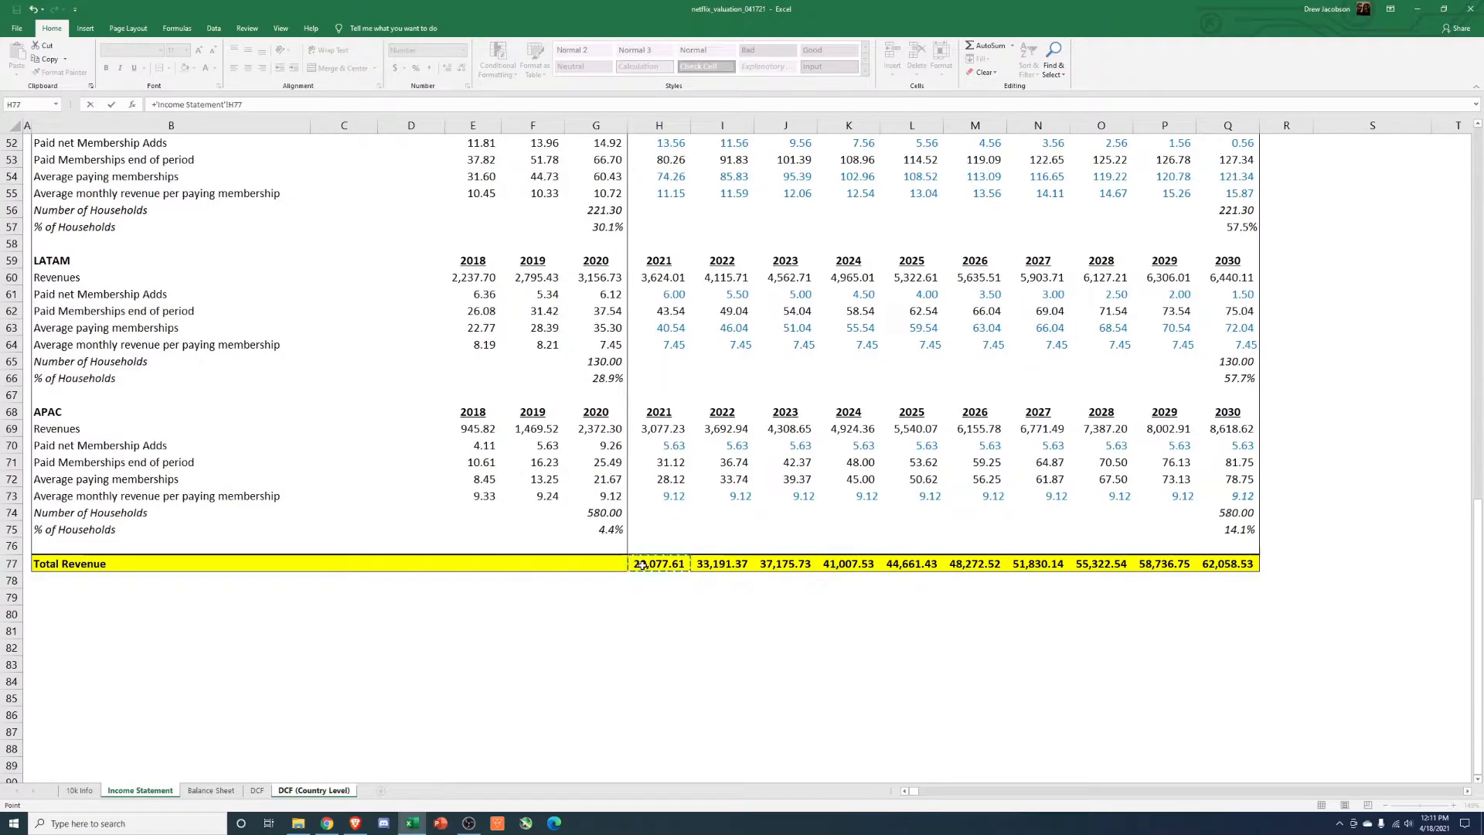
{"action": "key", "text": "Return"}
{"action": "key", "text": "Up"}
Step: Copy the 2021 revenue formula across 2022 to 2030, pasting formulas only
{"action": "key", "text": "ctrl+c"}
{"action": "key", "text": "Right"}
{"action": "key", "text": "ctrl+shift+Right"}
{"action": "key", "text": "alt+e"}
{"action": "key", "text": "s"}
{"action": "key", "text": "f"}
{"action": "key", "text": "Return"}
{"action": "key", "text": "Escape"}
{"action": "key", "text": "Left"}
{"action": "key", "text": "Right"}
{"action": "key", "text": "Left"}
{"action": "key", "text": "Right"}
{"action": "left_click_drag", "start_coordinate": [959, 174], "coordinate": [499, 175]}
{"action": "left_click", "coordinate": [1289, 325]}
Step: Review the regional revenue projections on the Income Statement sheet, including APAC's average monthly revenue per paying membership
{"action": "left_click", "coordinate": [140, 790]}
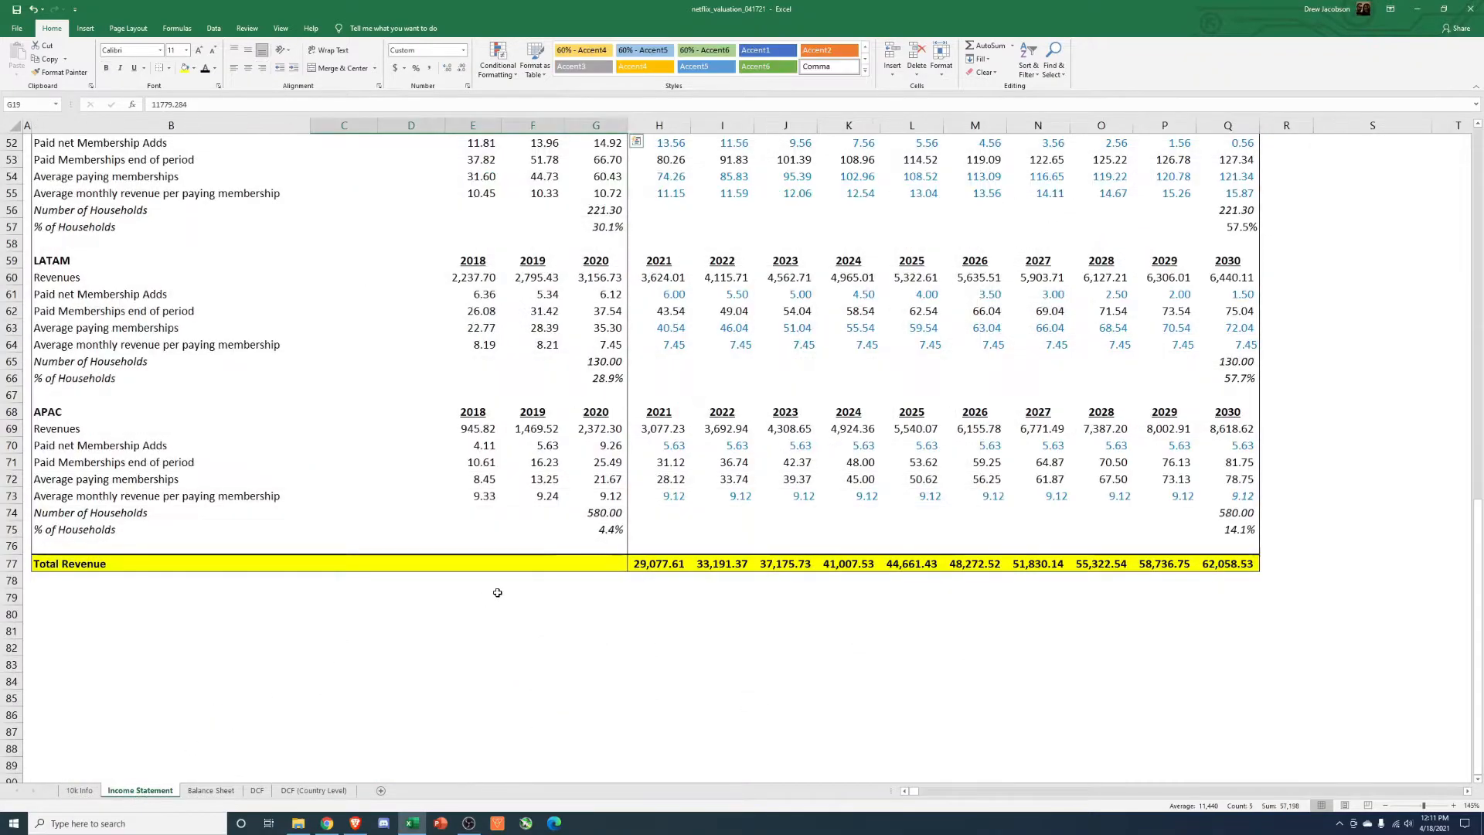
{"action": "left_click_drag", "start_coordinate": [69, 497], "coordinate": [1229, 495]}
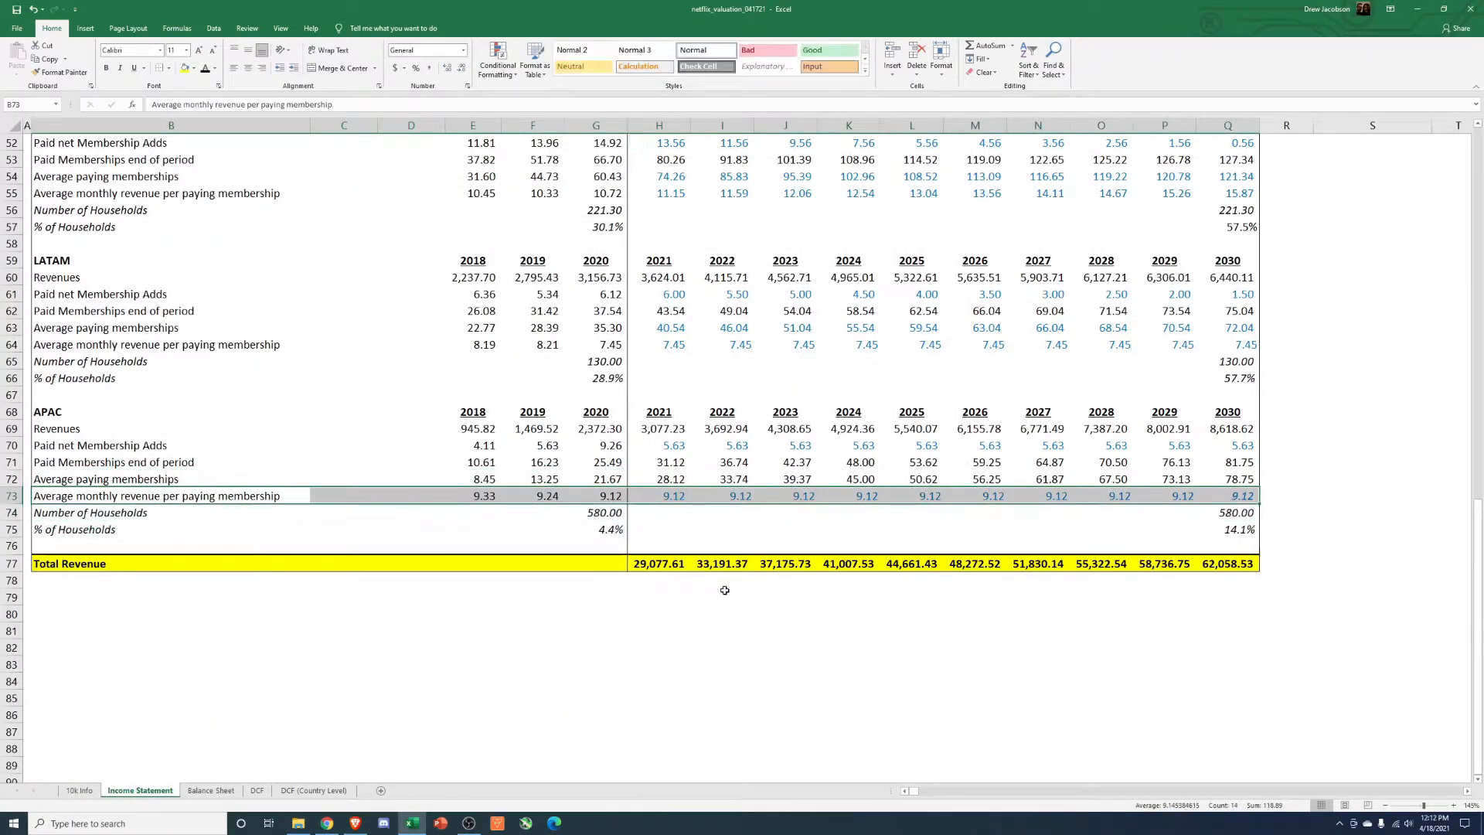
{"action": "scroll", "coordinate": [621, 512], "scroll_direction": "up", "scroll_amount": 4}
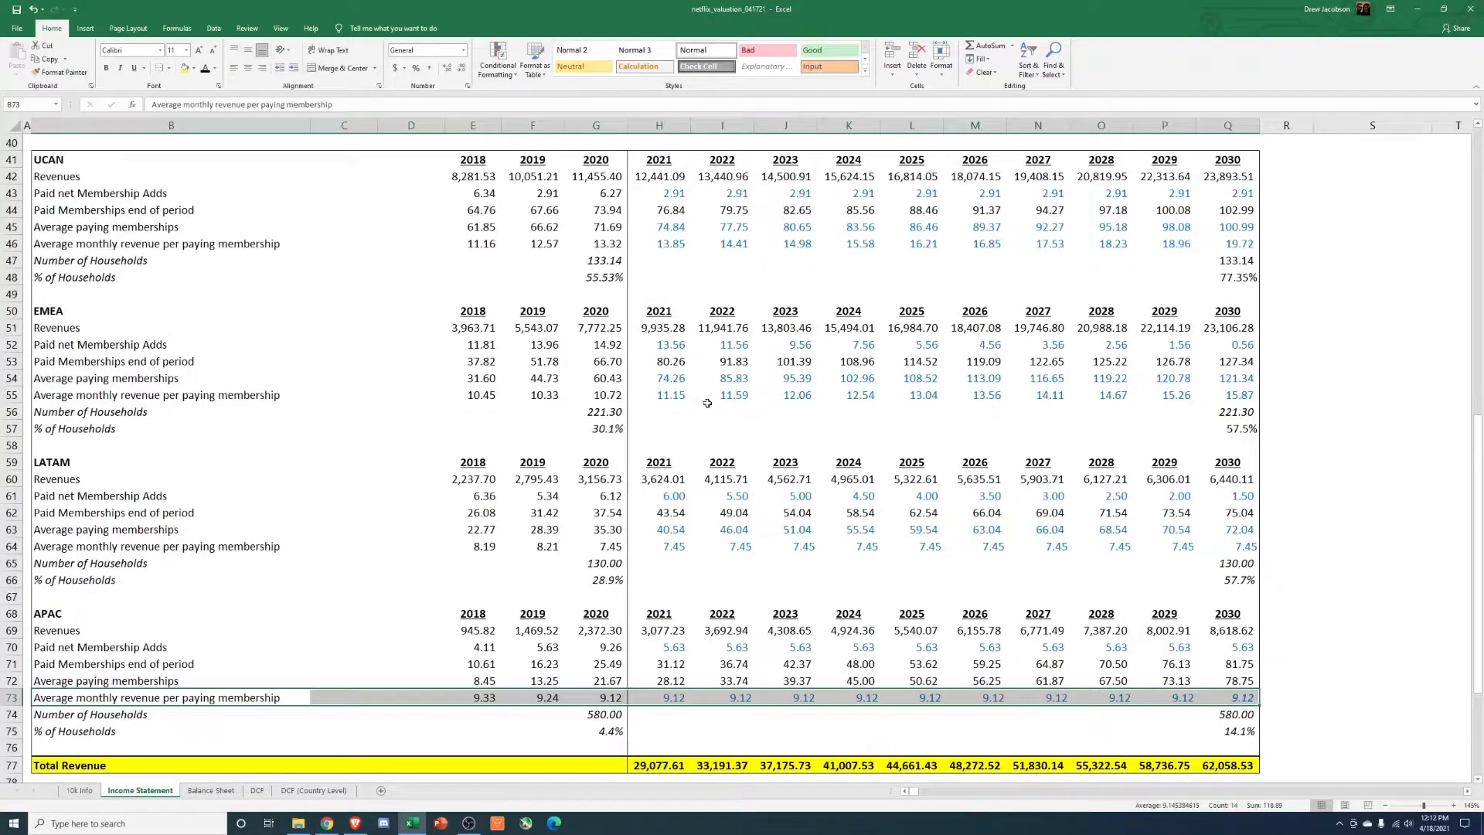
{"action": "scroll", "coordinate": [700, 401], "scroll_direction": "up", "scroll_amount": 2}
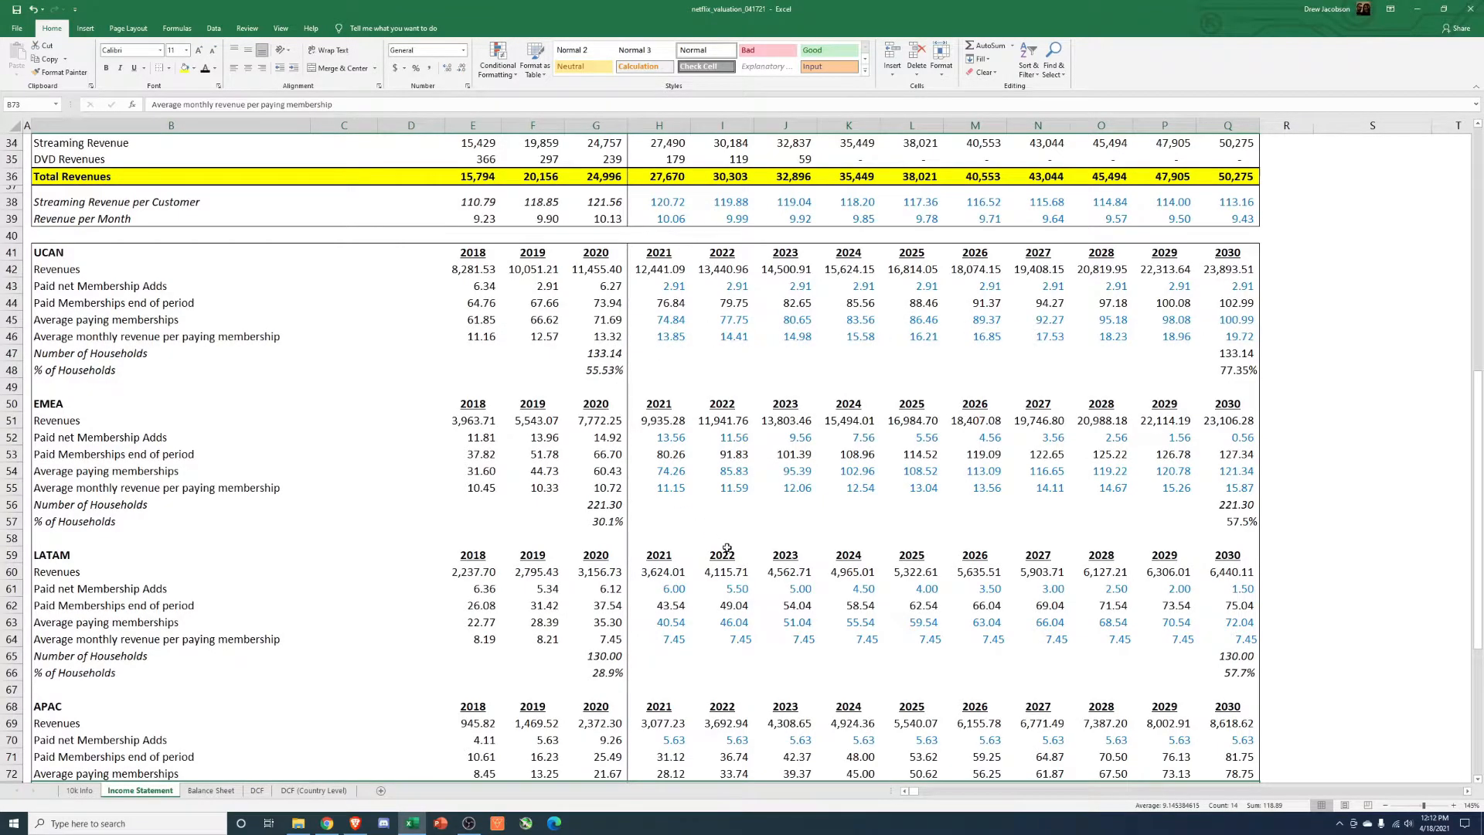
{"action": "scroll", "coordinate": [727, 548], "scroll_direction": "down", "scroll_amount": 6}
{"action": "left_click", "coordinate": [658, 647]}
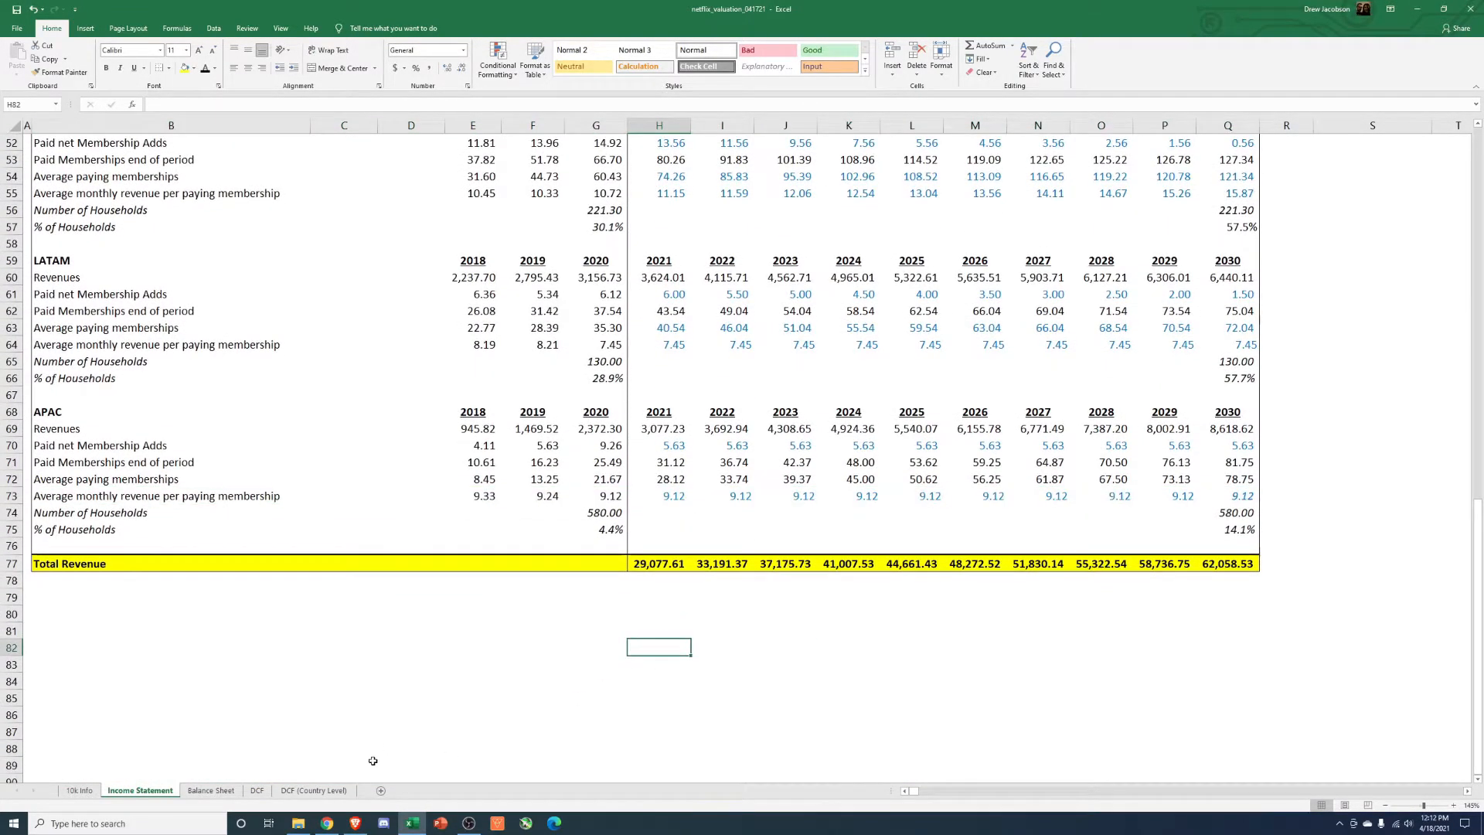
Step: Return to the DCF (Country Level) sheet and examine the projected content purchases for 2021 to 2030
{"action": "left_click", "coordinate": [313, 790]}
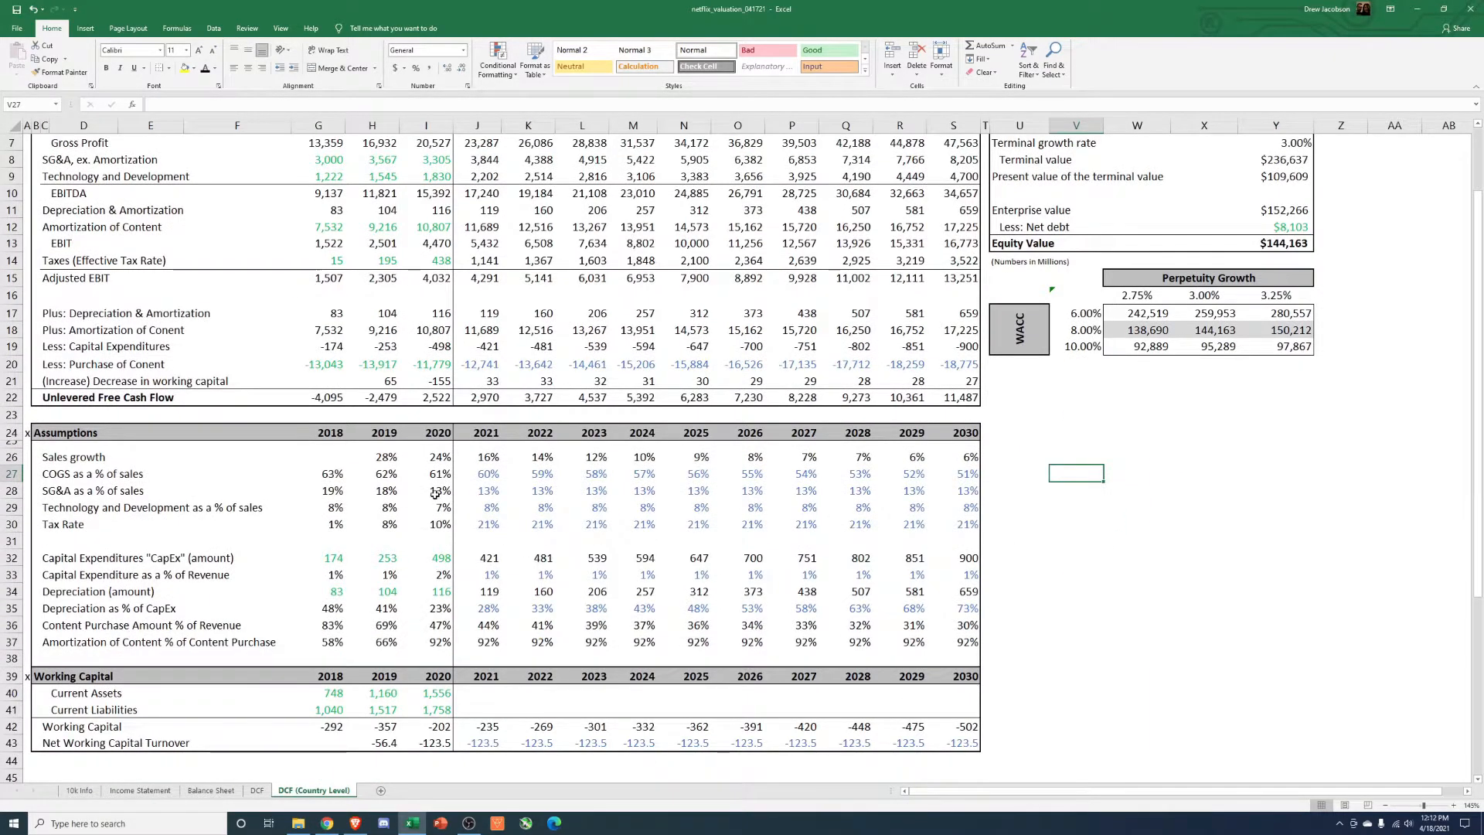
{"action": "scroll", "coordinate": [435, 493], "scroll_direction": "up", "scroll_amount": 2}
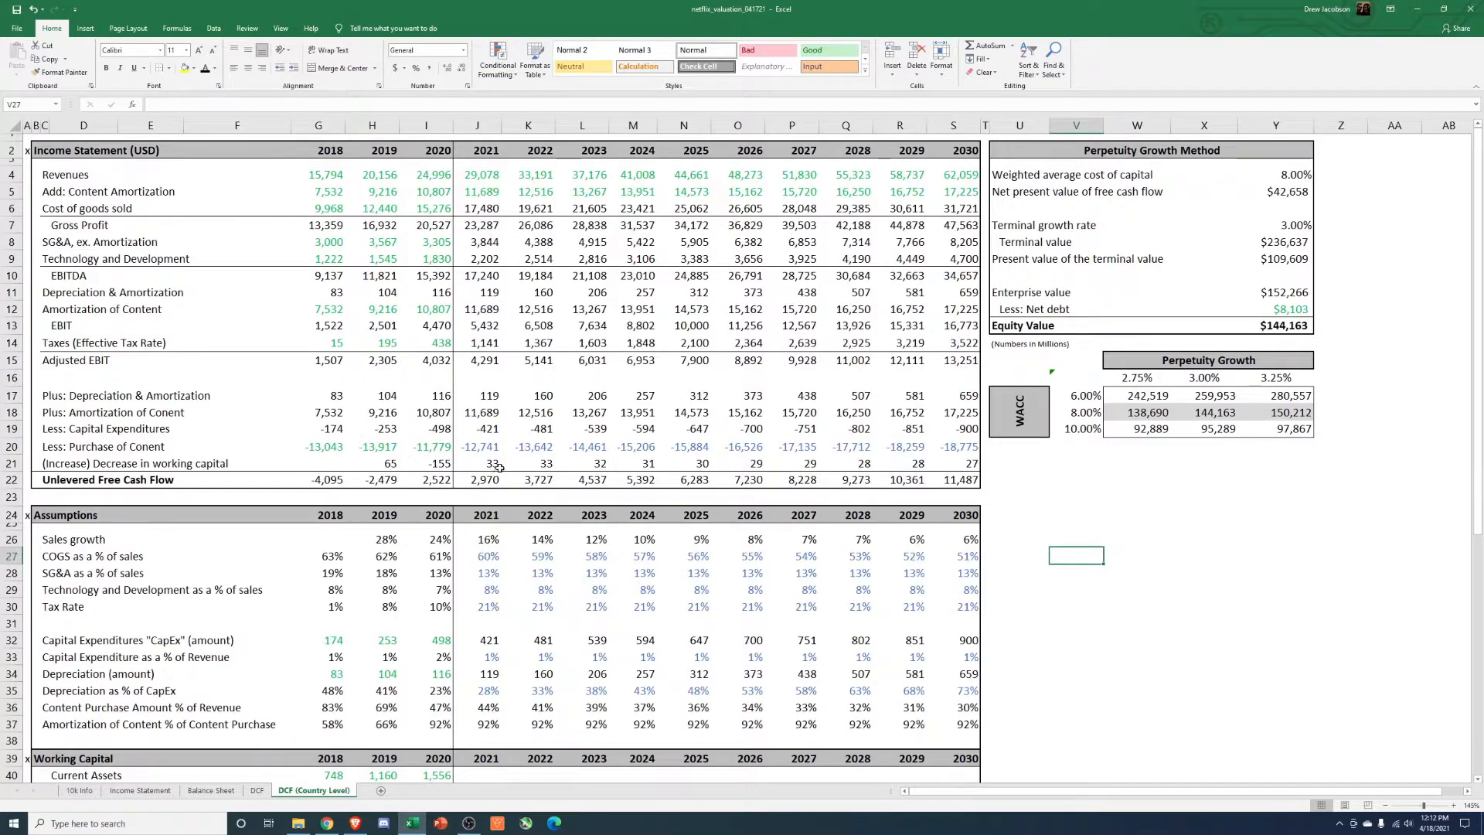
{"action": "scroll", "coordinate": [498, 471], "scroll_direction": "down", "scroll_amount": 2}
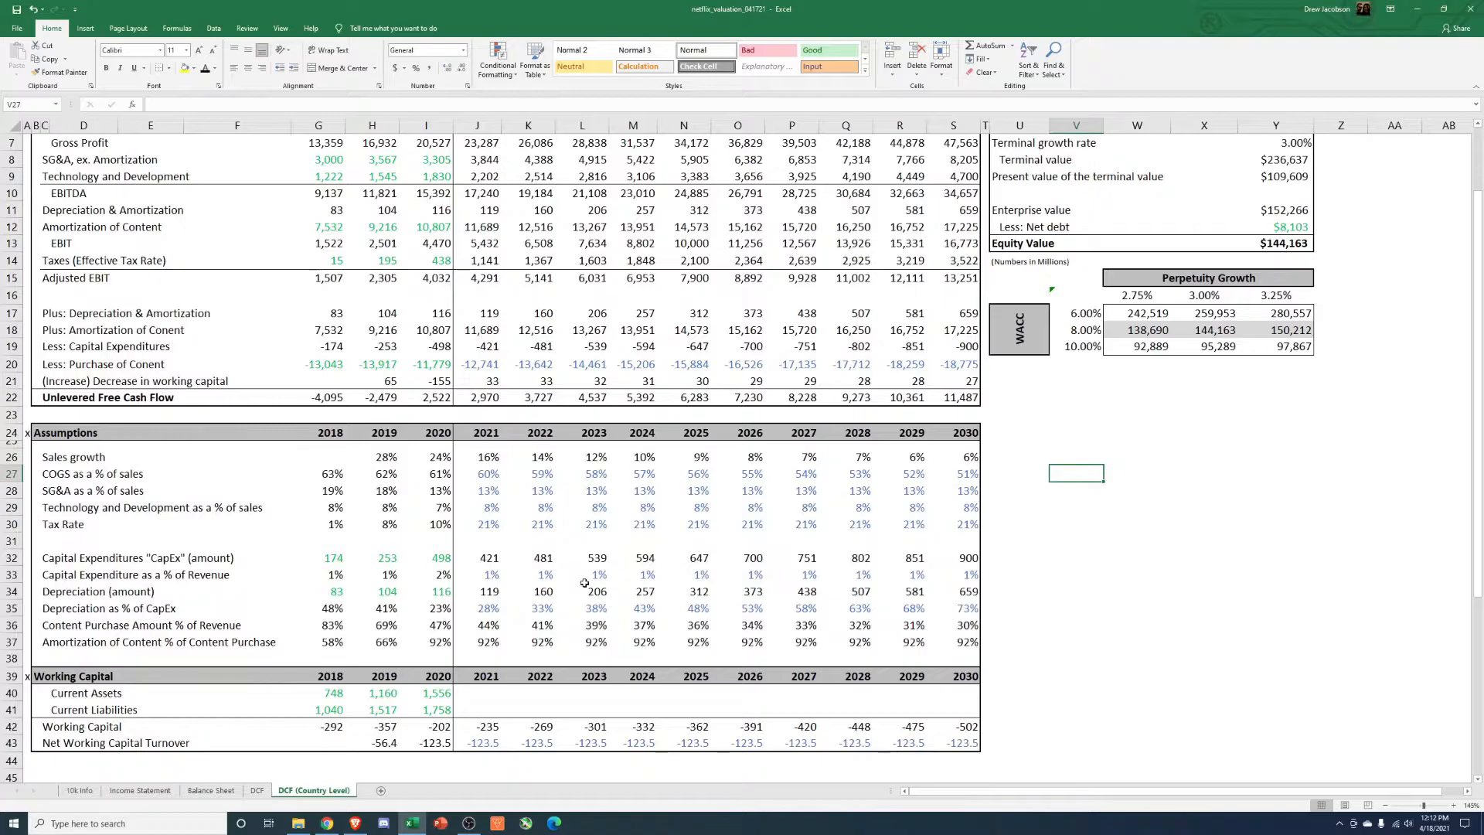
{"action": "left_click_drag", "start_coordinate": [469, 364], "coordinate": [962, 364]}
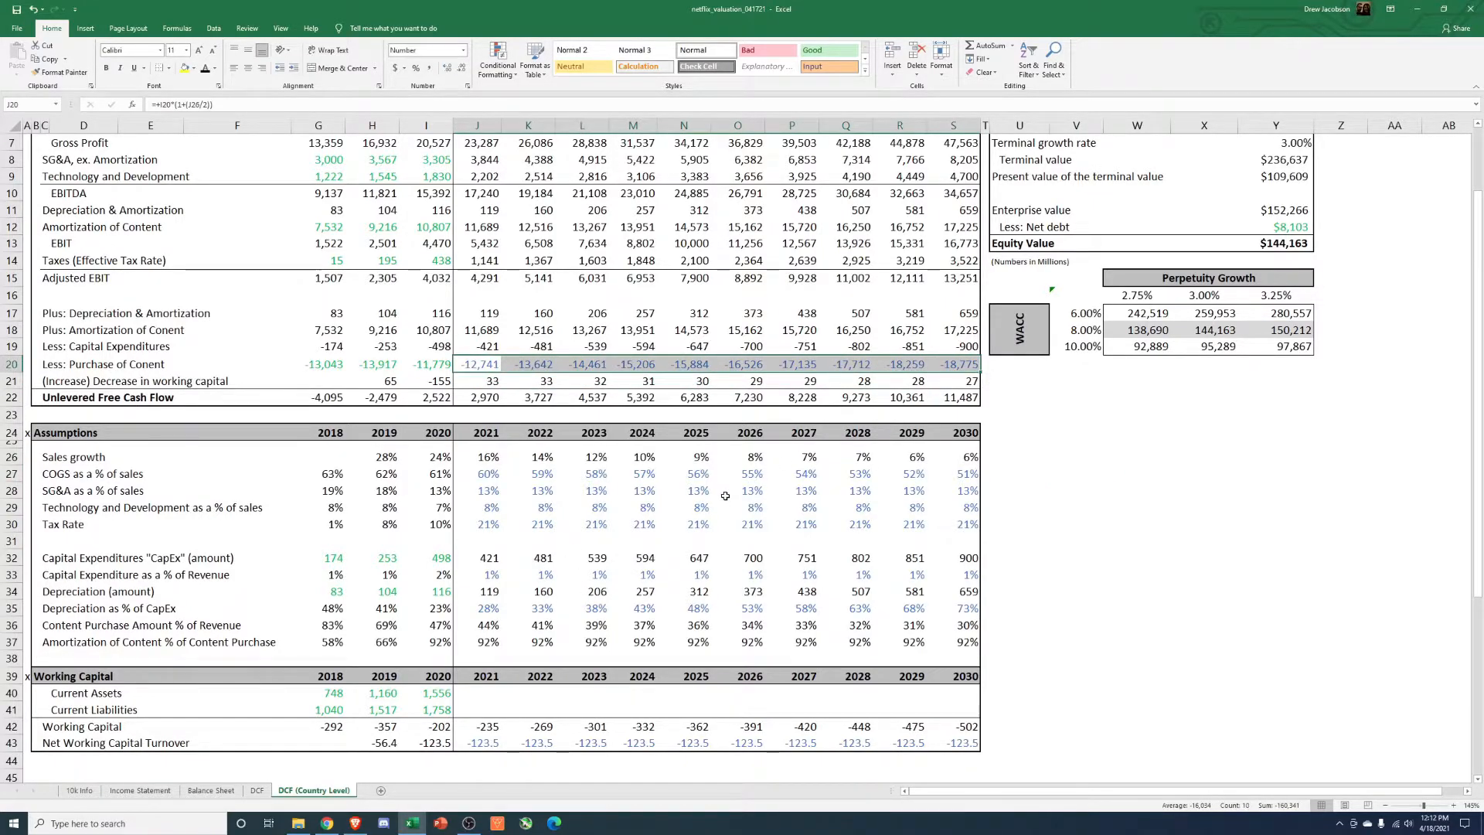
{"action": "left_click_drag", "start_coordinate": [646, 364], "coordinate": [949, 373]}
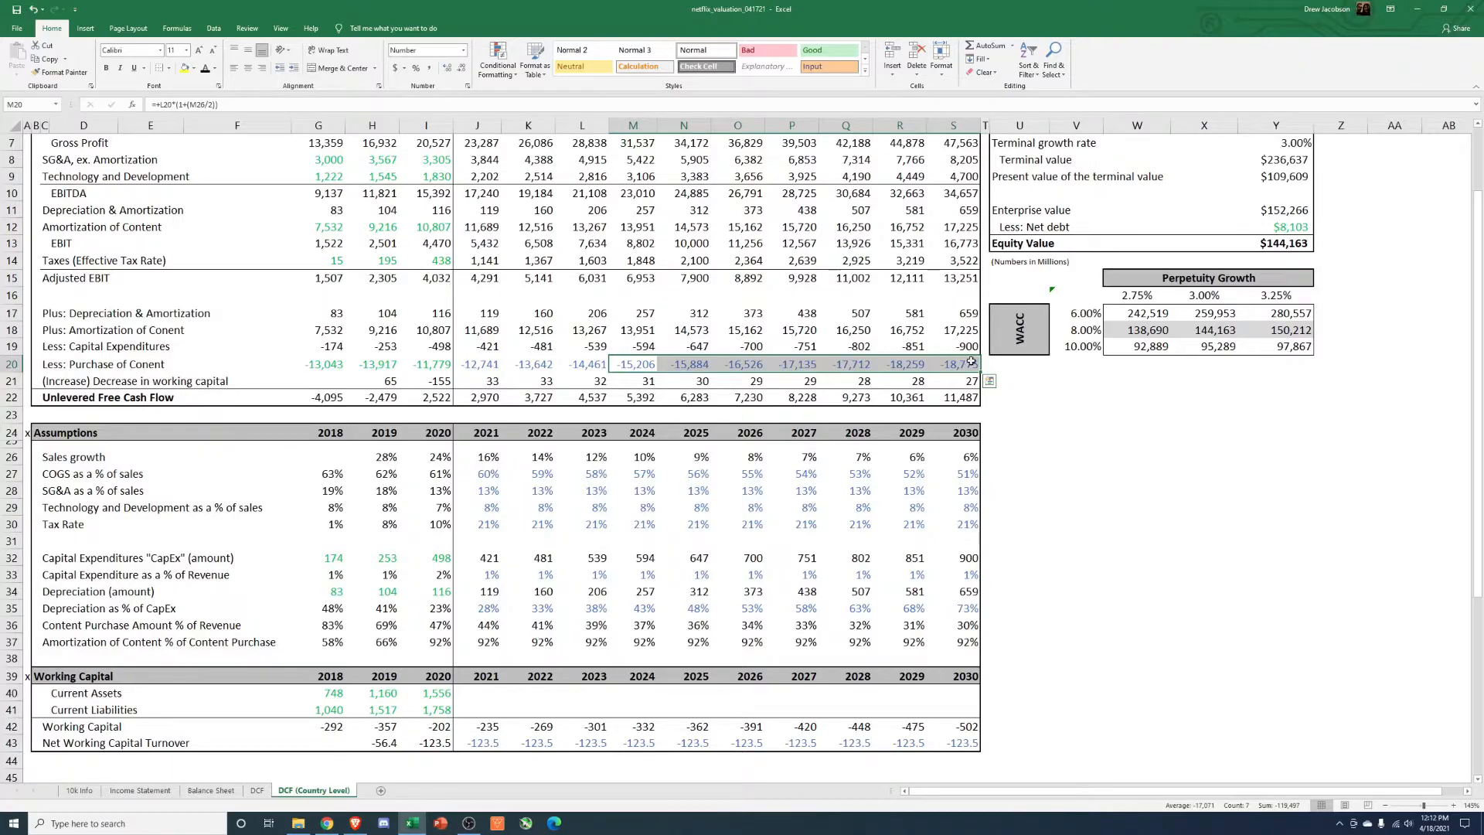
{"action": "left_click", "coordinate": [543, 361]}
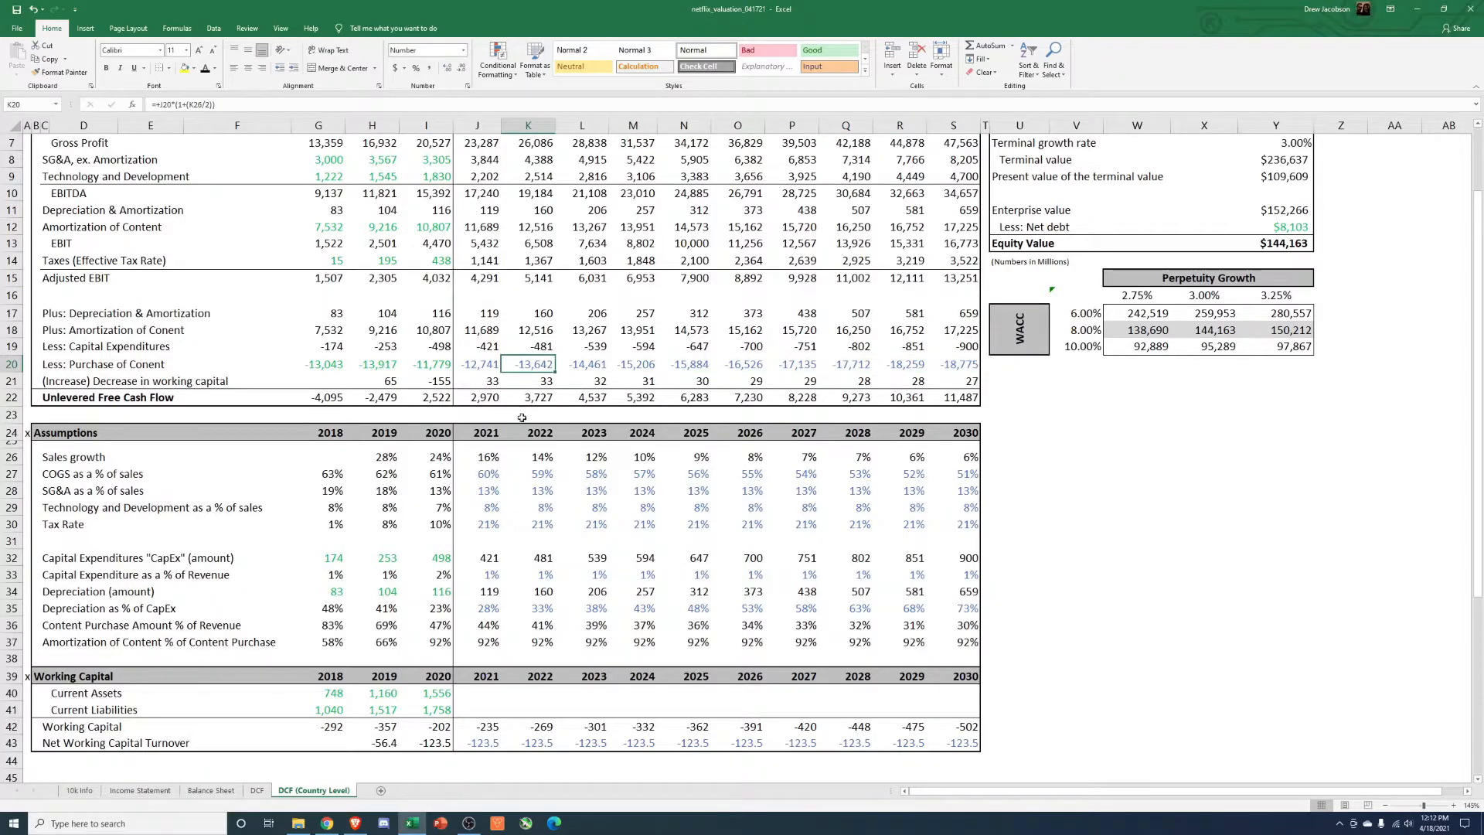
{"action": "left_click_drag", "start_coordinate": [955, 365], "coordinate": [582, 361]}
Step: Set the 2023 content purchase equal to the 2022 amount (K20)
{"action": "left_click", "coordinate": [581, 361]}
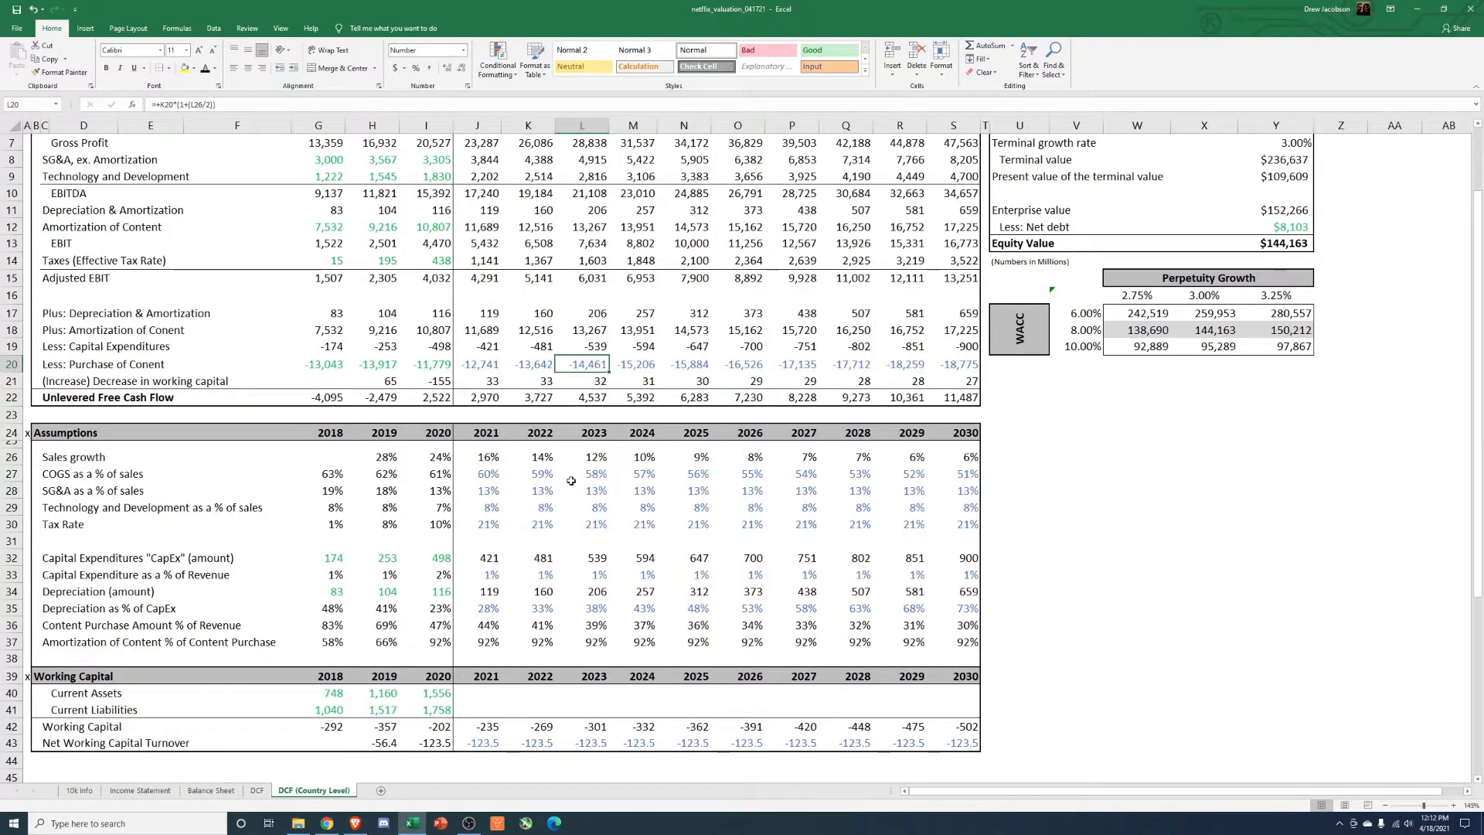
{"action": "type", "text": "+"}
{"action": "key", "text": "Left"}
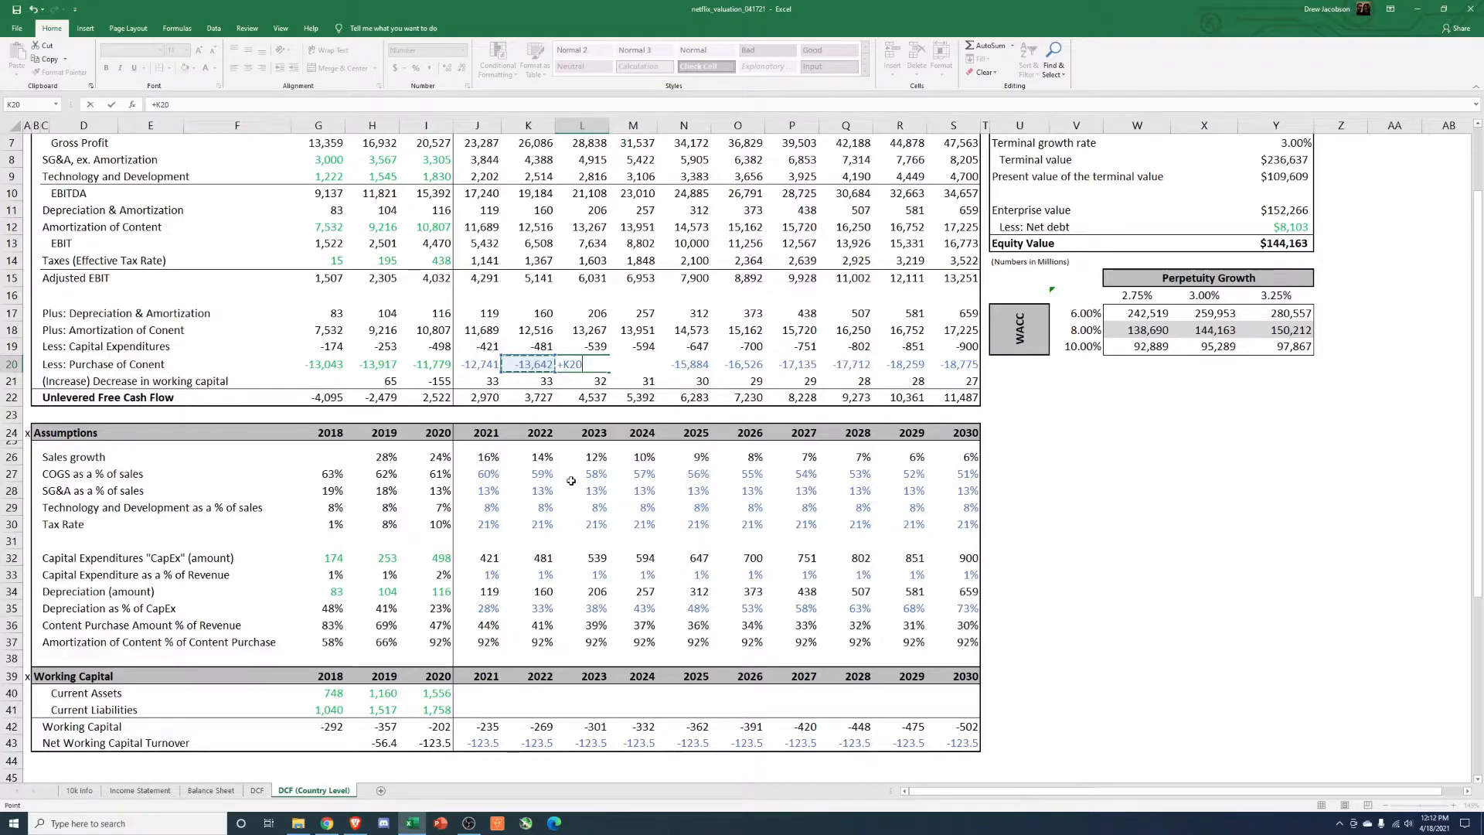
{"action": "key", "text": "Tab"}
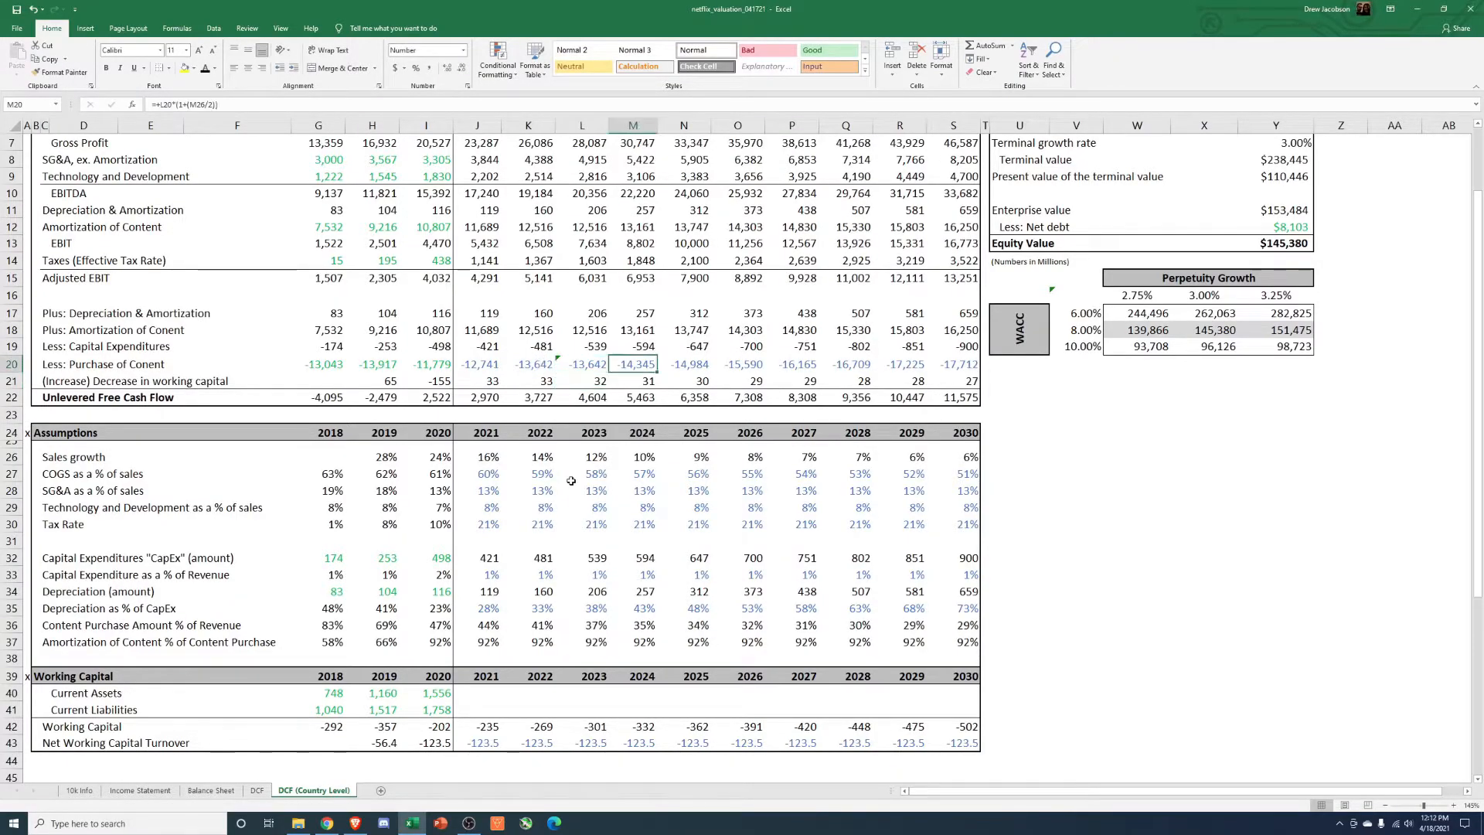
Step: Set the 2024 content purchase to the 2023 cell minus 500 with the formula +L20-500
{"action": "type", "text": "+"}
{"action": "key", "text": "Left"}
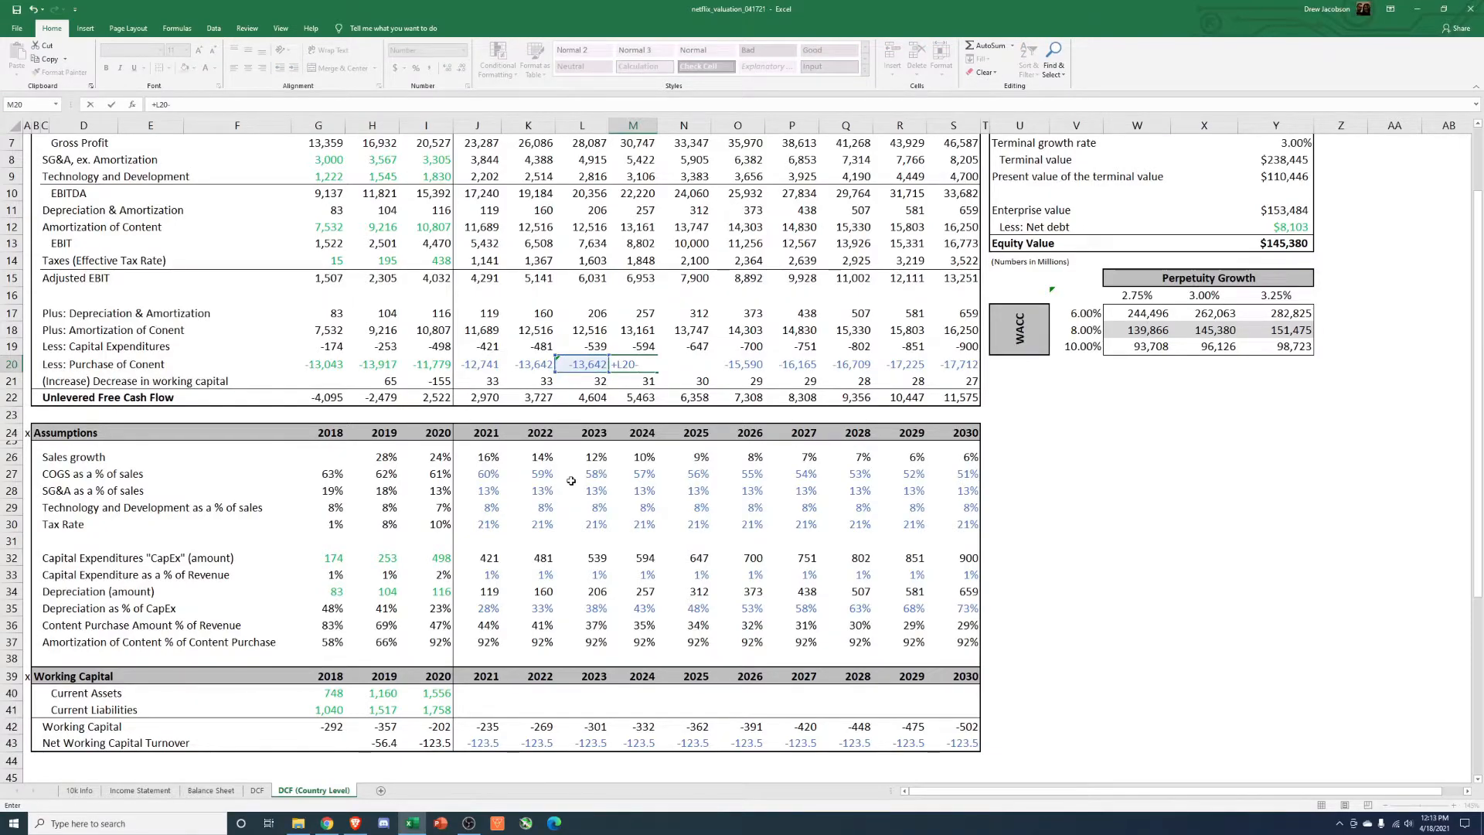
{"action": "type", "text": "-500"}
{"action": "key", "text": "Return"}
{"action": "key", "text": "Up"}
{"action": "key", "text": "ctrl+c"}
Step: Change the 2024 content purchase formula to add 500 to L20 instead of subtracting it
{"action": "key", "text": "F2"}
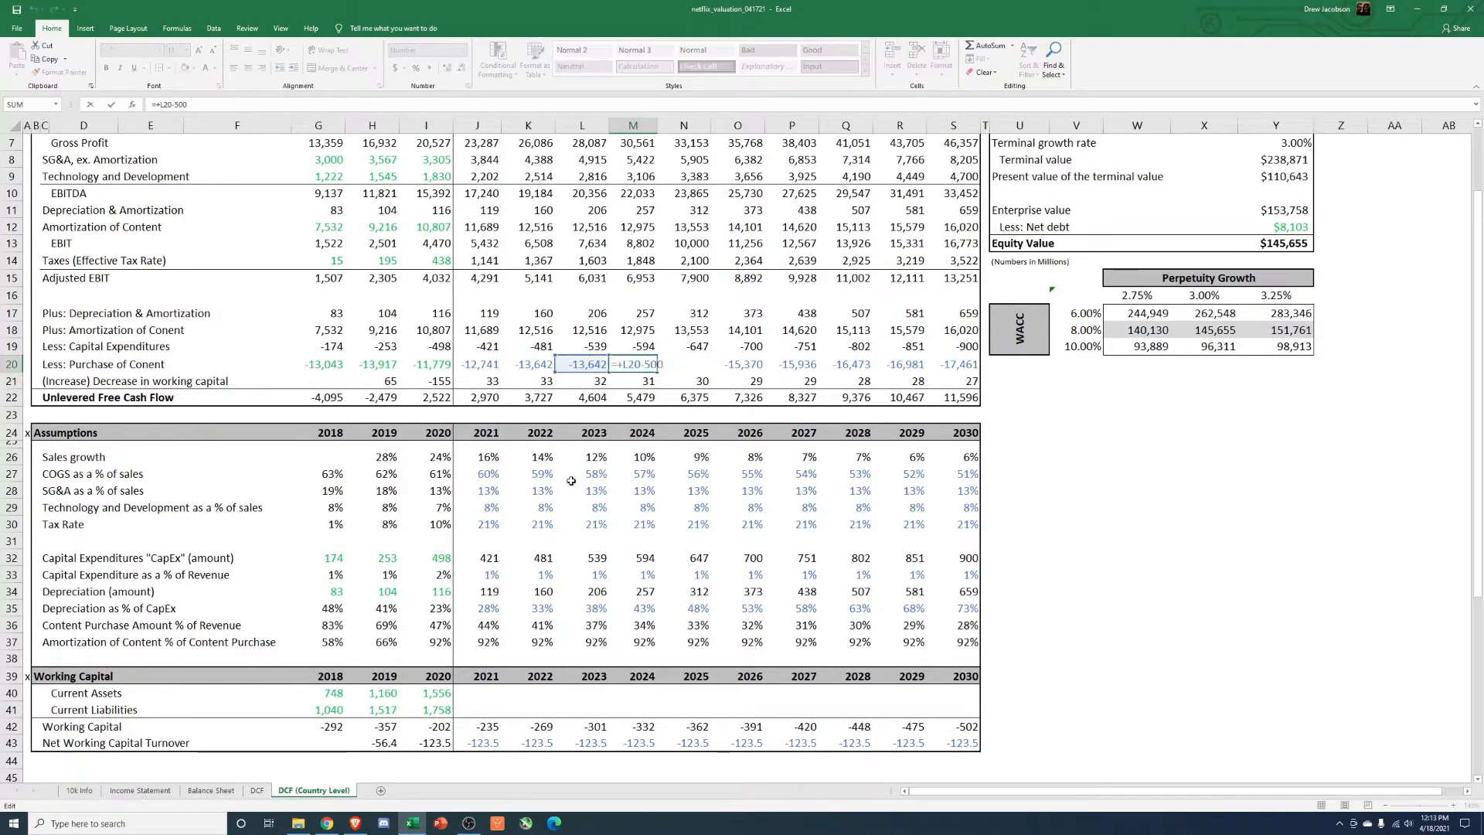
{"action": "key", "text": "Left"}
{"action": "key", "text": "Left"}
{"action": "key", "text": "Left"}
{"action": "key", "text": "BackSpace"}
{"action": "type", "text": "+"}
{"action": "key", "text": "Return"}
{"action": "key", "text": "Up"}
Step: Copy the 2024 content purchase formula across 2025 to 2030
{"action": "key", "text": "ctrl+c"}
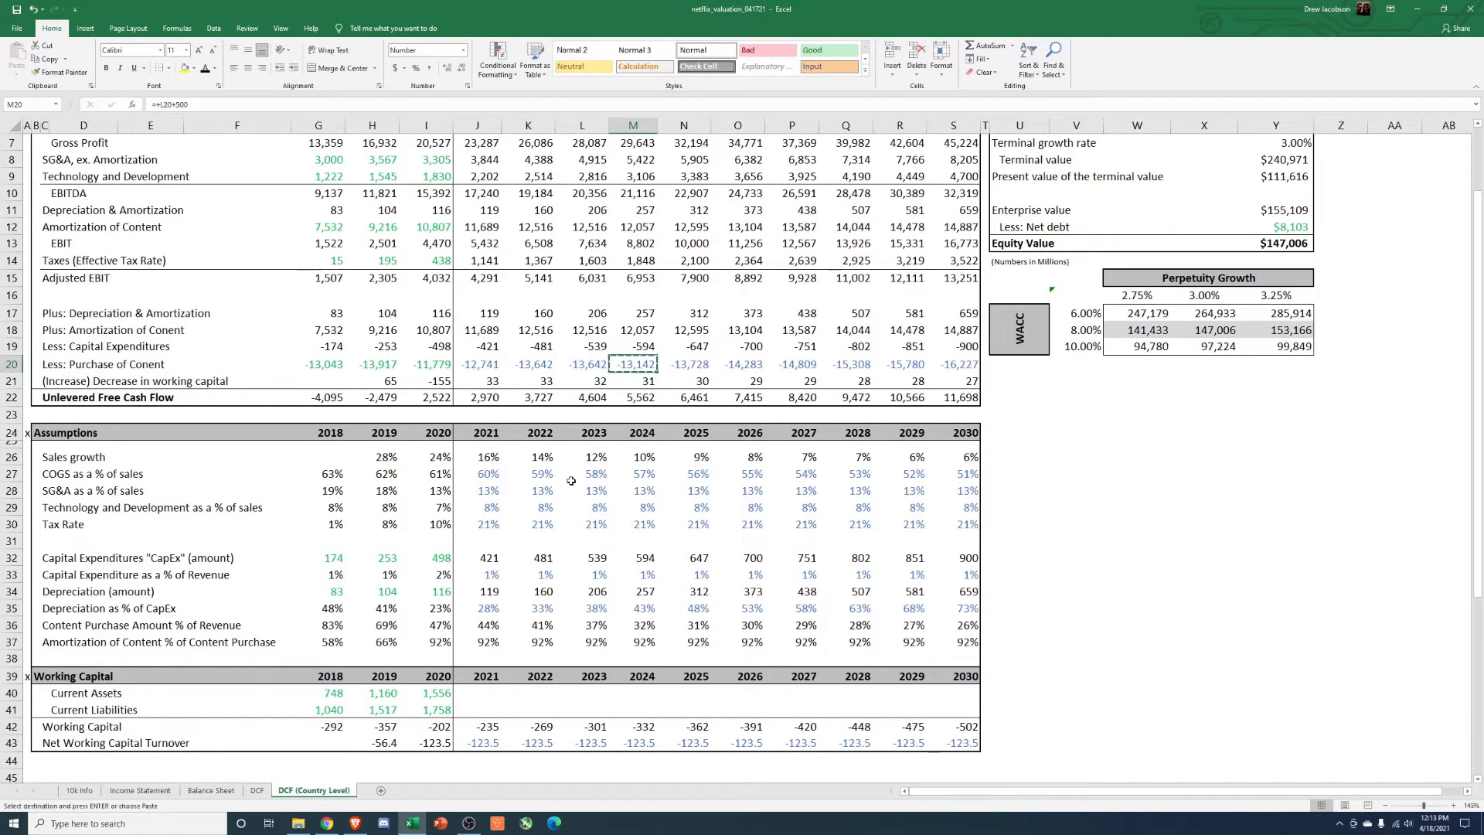
{"action": "key", "text": "Right"}
{"action": "key", "text": "ctrl+shift+Right"}
{"action": "key", "text": "shift+Right"}
{"action": "key", "text": "shift+Right"}
{"action": "key", "text": "shift+Left"}
{"action": "key", "text": "Return"}
{"action": "key", "text": "Right"}
{"action": "key", "text": "Right"}
{"action": "key", "text": "Right"}
{"action": "key", "text": "Right"}
{"action": "key", "text": "Right"}
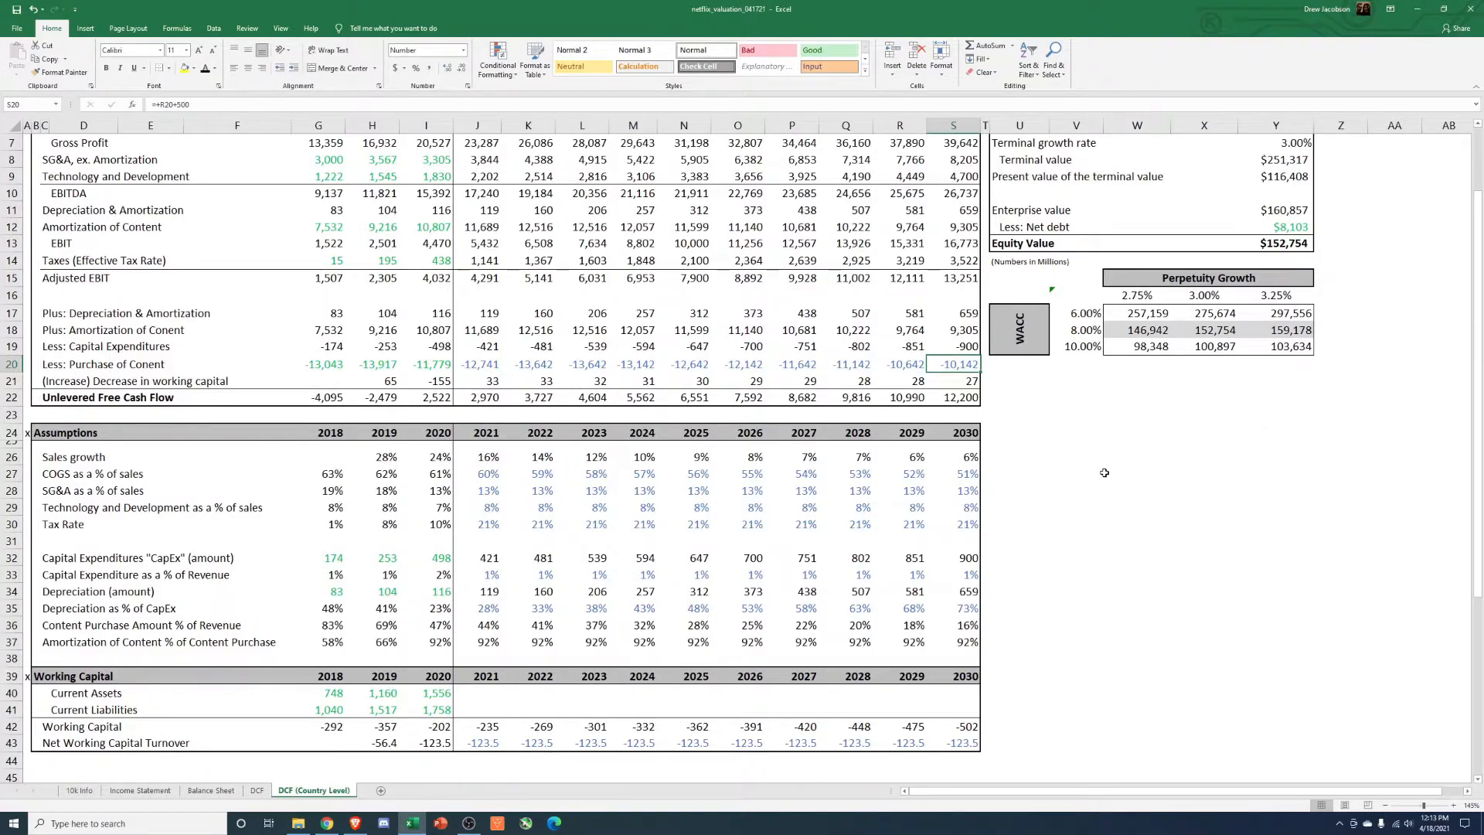
Step: Examine the equity values in the country-level sensitivity table, comparing its lowest and highest cases, and check its corner cell
{"action": "scroll", "coordinate": [1106, 470], "scroll_direction": "up", "scroll_amount": 2}
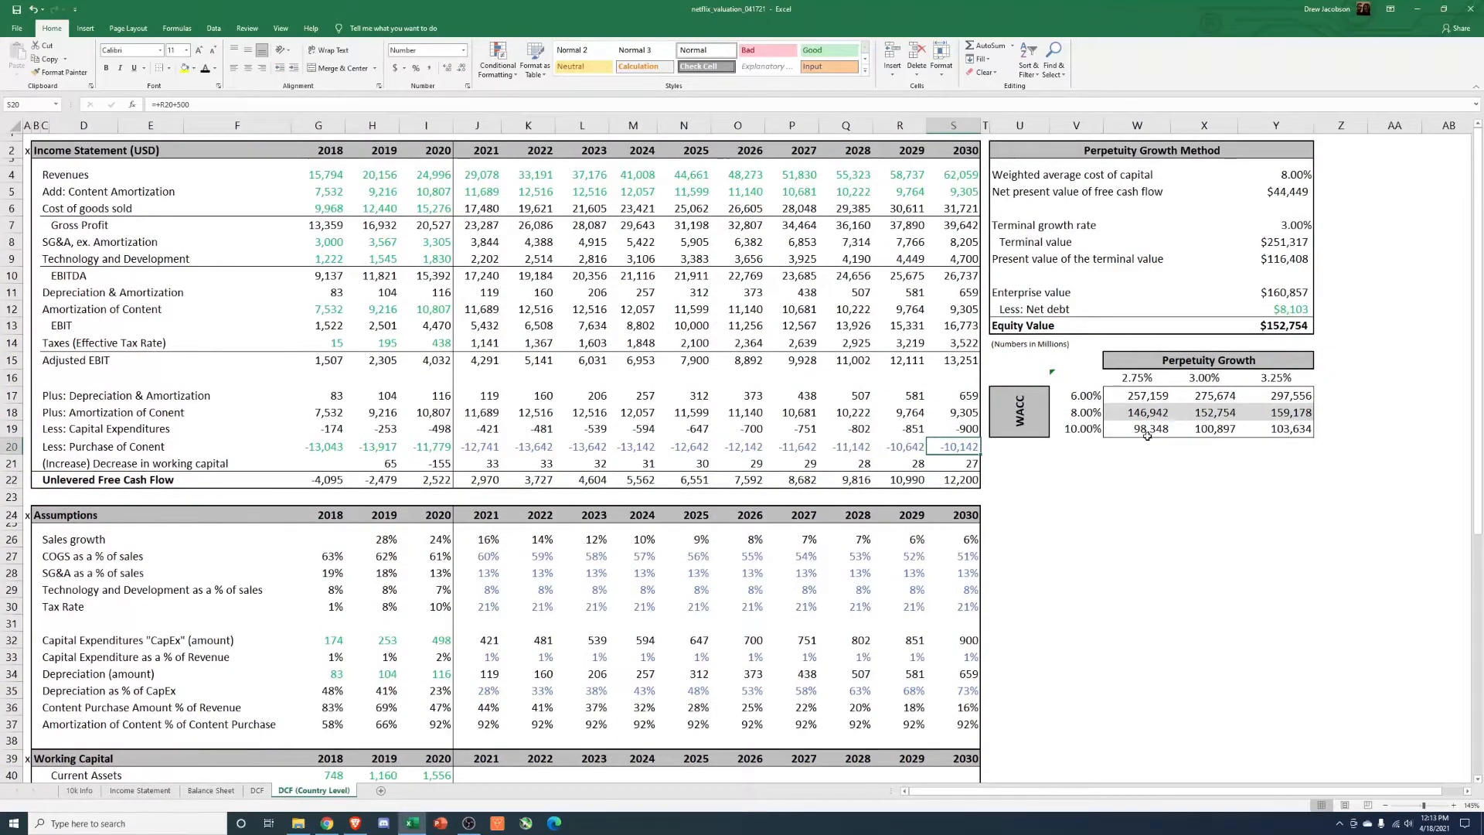
{"action": "left_click", "coordinate": [1147, 432]}
{"action": "left_click", "coordinate": [1151, 412]}
{"action": "left_click", "coordinate": [1295, 417]}
{"action": "left_click", "coordinate": [1135, 396]}
{"action": "left_click", "coordinate": [1144, 430]}
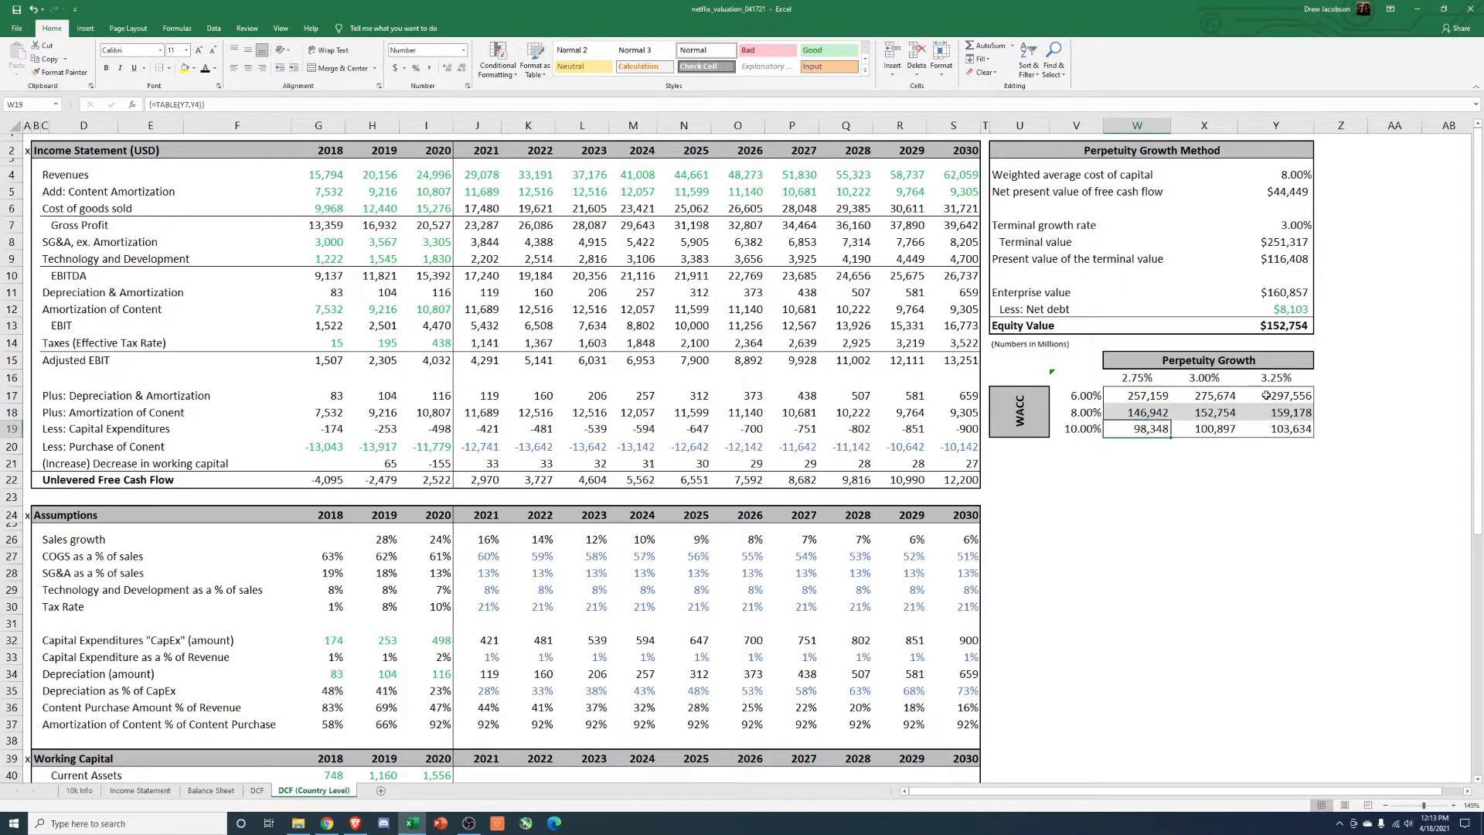
{"action": "left_click", "coordinate": [1266, 395]}
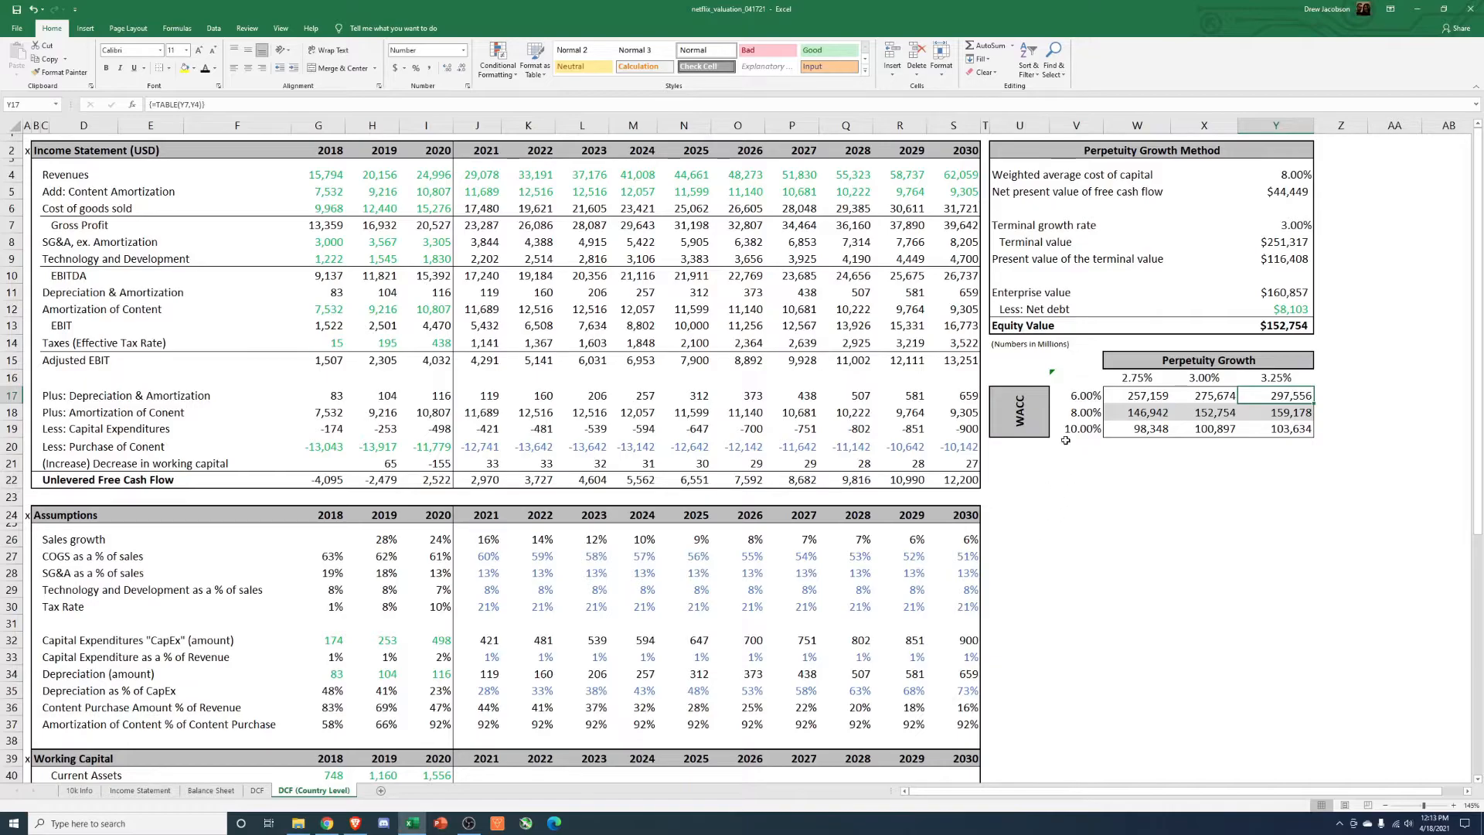
{"action": "left_click", "coordinate": [1073, 376]}
{"action": "left_click", "coordinate": [1038, 366]}
{"action": "left_click", "coordinate": [1062, 376]}
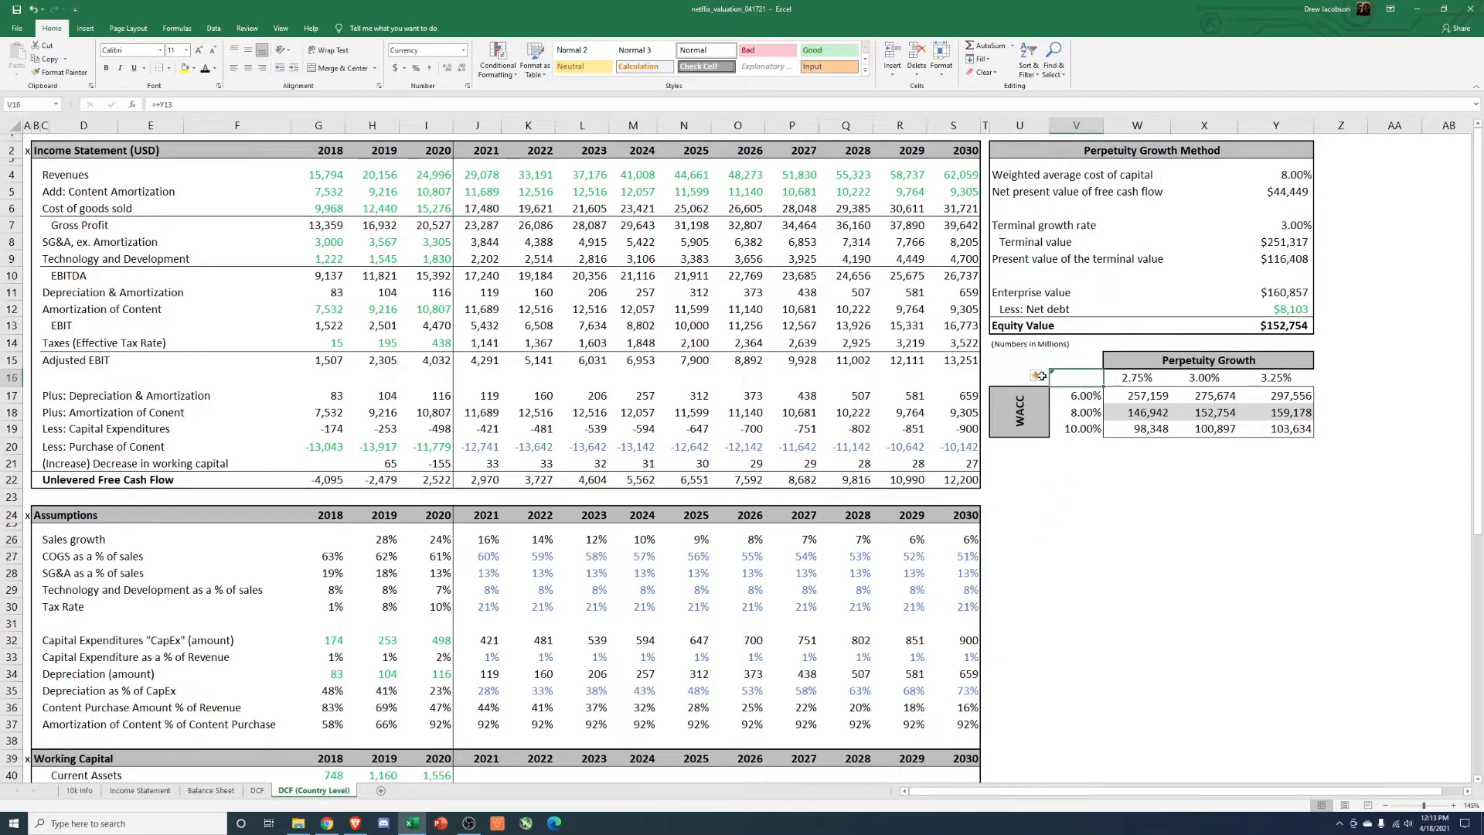
{"action": "left_click", "coordinate": [1036, 511]}
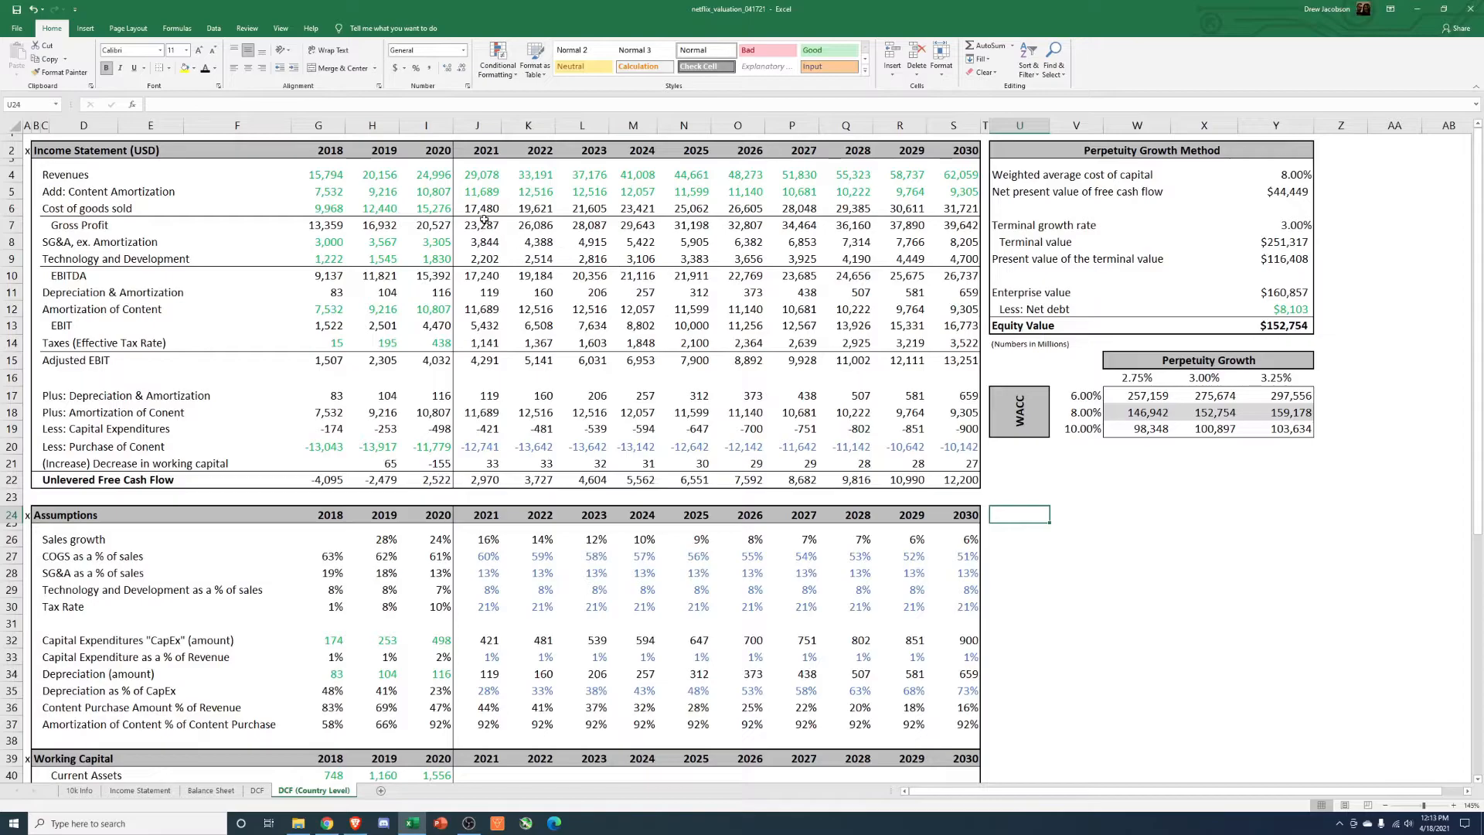
Step: On the Income Statement sheet, set APAC's 2021 average monthly revenue per paying membership to the 2020 value times 1.05
{"action": "left_click_drag", "start_coordinate": [500, 182], "coordinate": [959, 176]}
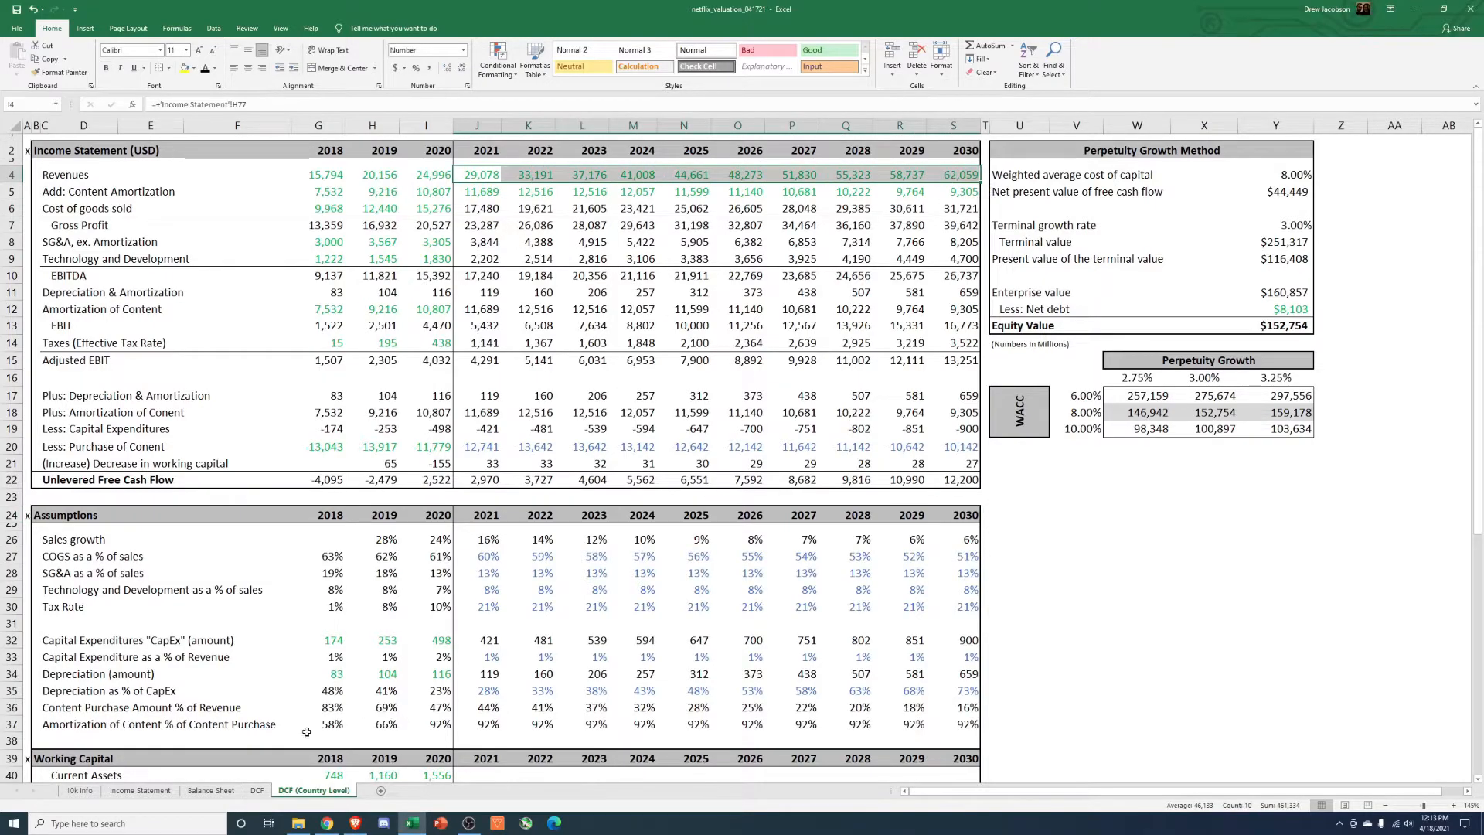
{"action": "left_click", "coordinate": [140, 790]}
{"action": "scroll", "coordinate": [658, 611], "scroll_direction": "down", "scroll_amount": 1}
{"action": "scroll", "coordinate": [657, 611], "scroll_direction": "up", "scroll_amount": 1}
{"action": "left_click", "coordinate": [673, 596]}
{"action": "type", "text": "+"}
{"action": "key", "text": "Left"}
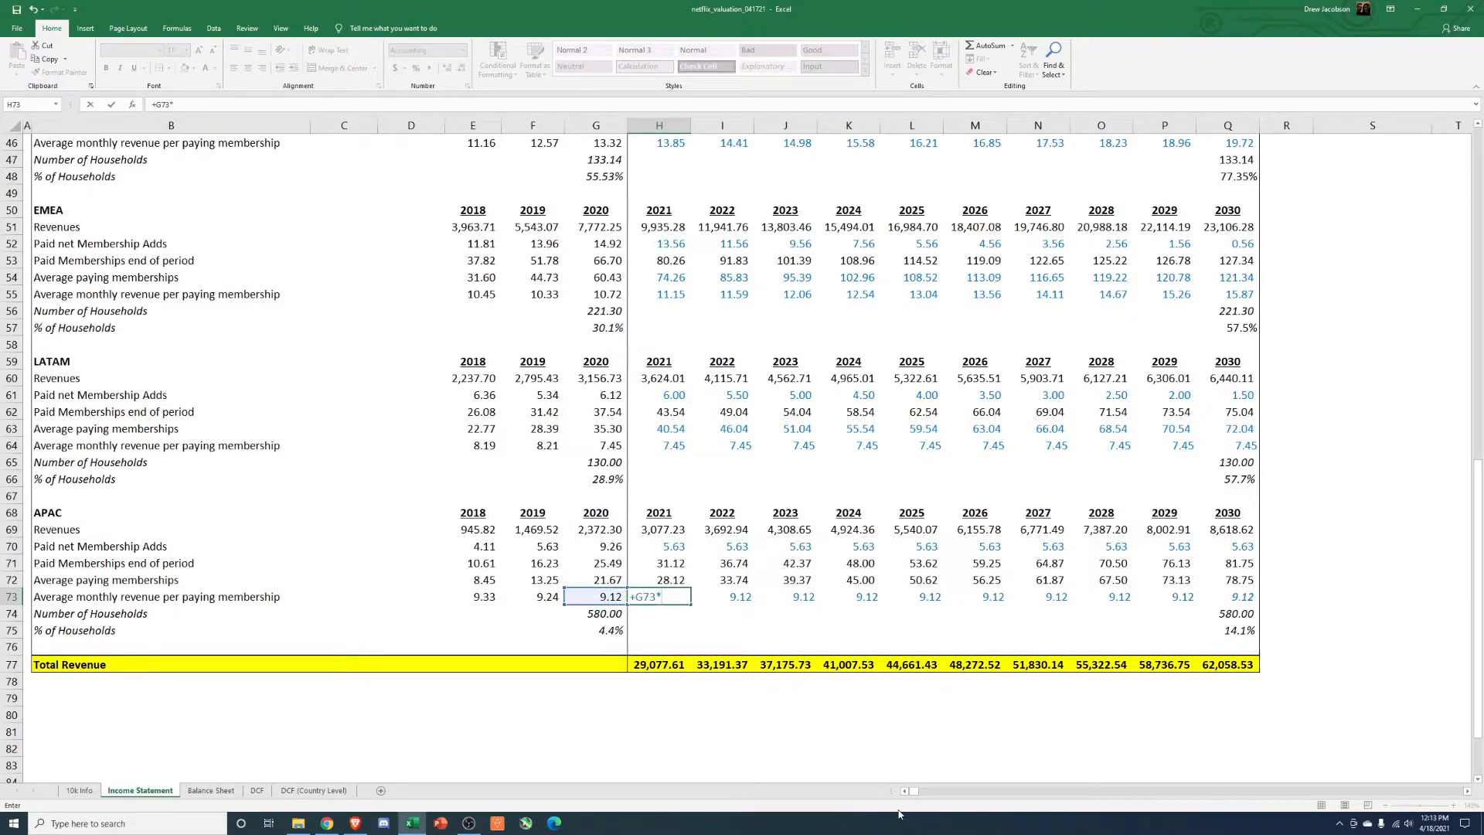
{"action": "type", "text": "*1.05"}
{"action": "key", "text": "Return"}
{"action": "key", "text": "Up"}
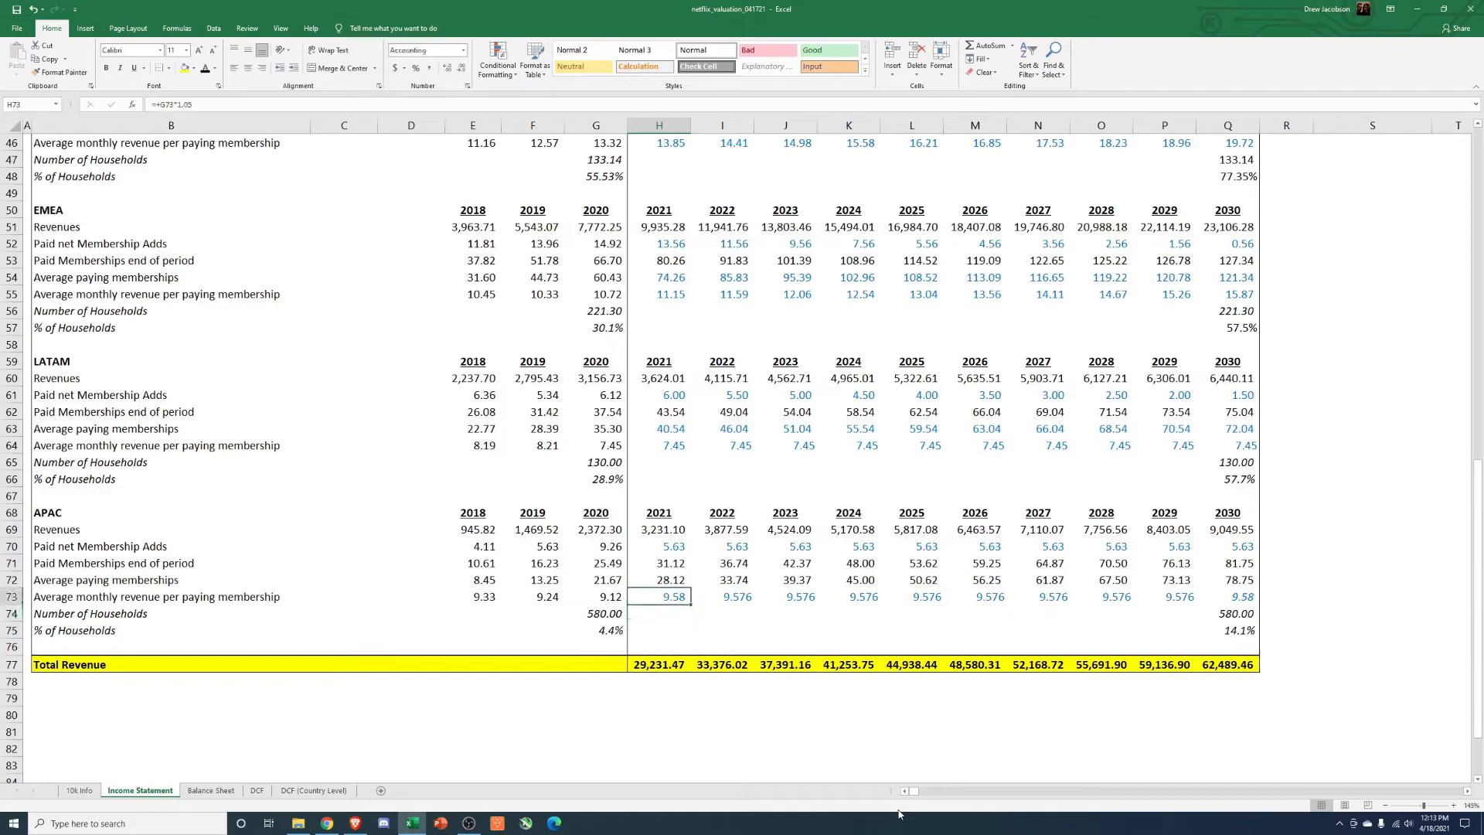
Step: Change the growth multiplier in APAC's 2021 average monthly revenue per paying membership to 1.03
{"action": "key", "text": "F2"}
{"action": "key", "text": "BackSpace"}
{"action": "key", "text": "ctrl+Return"}
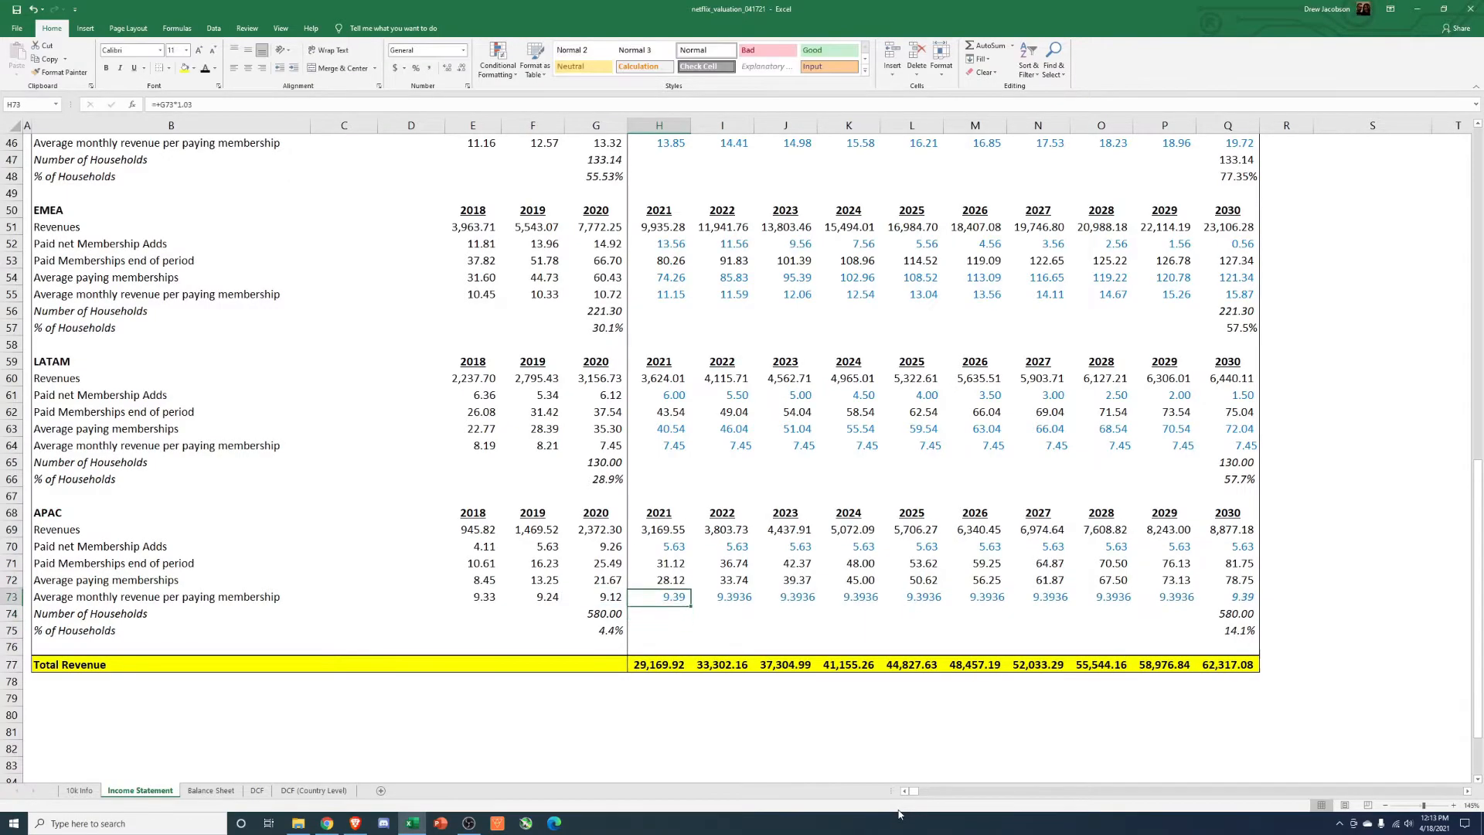
Step: Copy APAC's 2021 average monthly revenue formula across 2022 to 2030 and format those cells with two decimals
{"action": "key", "text": "ctrl+c"}
{"action": "key", "text": "Right"}
{"action": "key", "text": "ctrl+shift+Right"}
{"action": "key", "text": "ctrl+alt+v"}
{"action": "key", "text": "Return"}
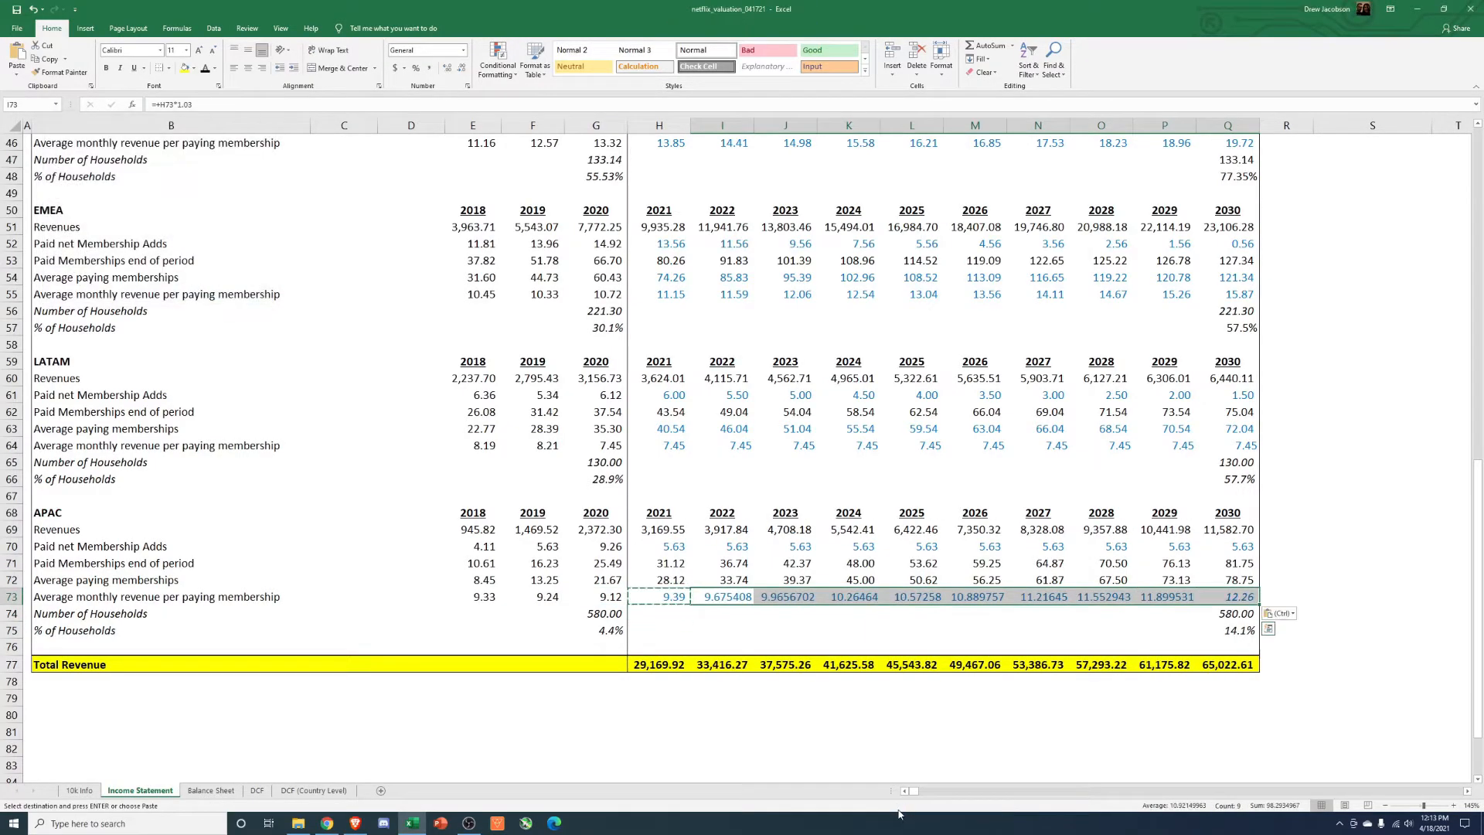
{"action": "key", "text": "Escape"}
{"action": "key", "text": "ctrl+shift+1"}
Step: Set LATAM's 2021 average monthly revenue per paying membership to the 2020 value times 1.03
{"action": "key", "text": "Left"}
{"action": "key", "text": "Up"}
{"action": "key", "text": "Up"}
{"action": "key", "text": "Up"}
{"action": "key", "text": "Up"}
{"action": "key", "text": "Up"}
{"action": "key", "text": "Up"}
{"action": "key", "text": "Up"}
{"action": "key", "text": "Up"}
{"action": "key", "text": "Up"}
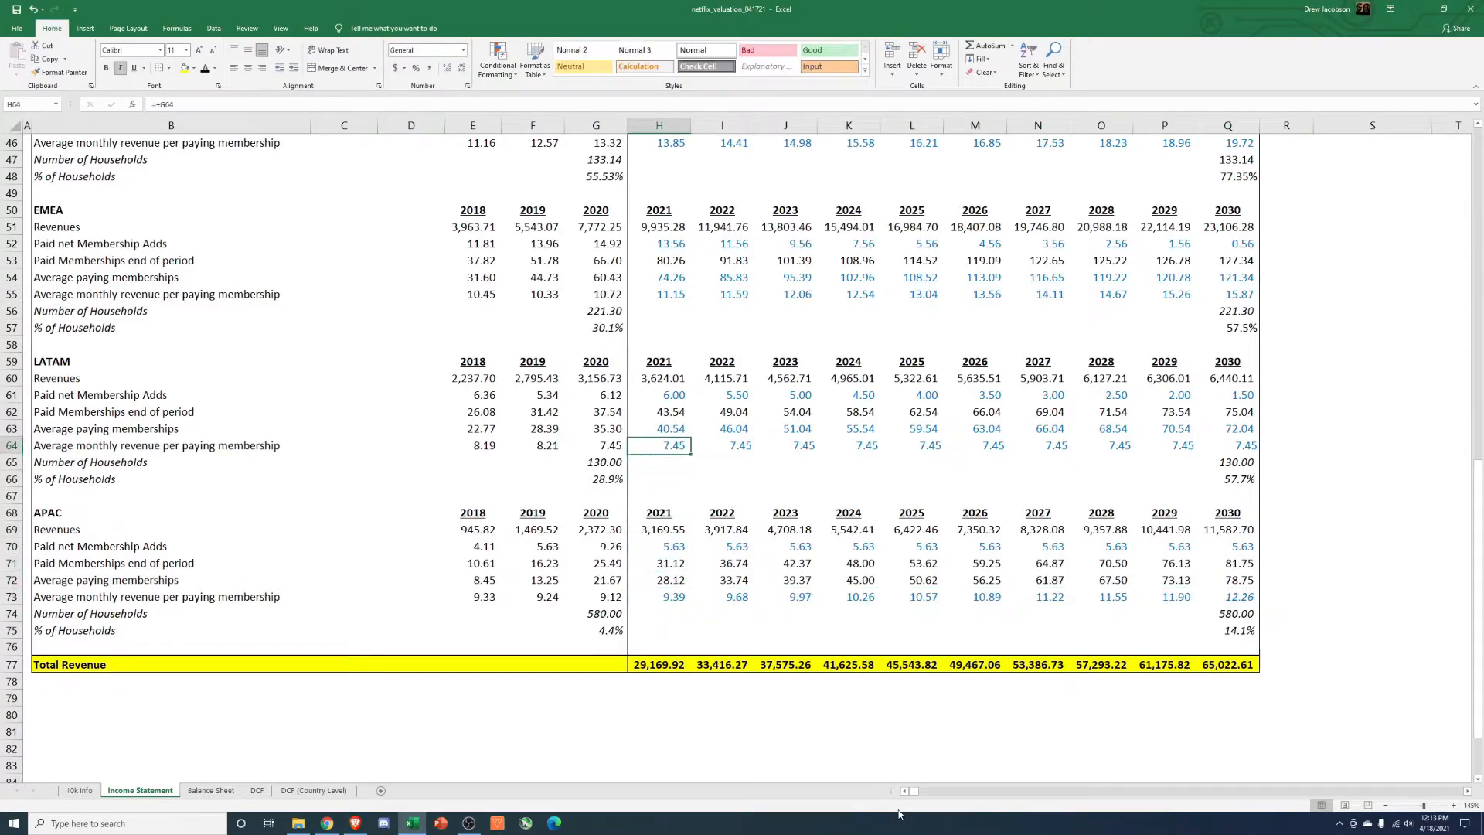
{"action": "key", "text": "F2"}
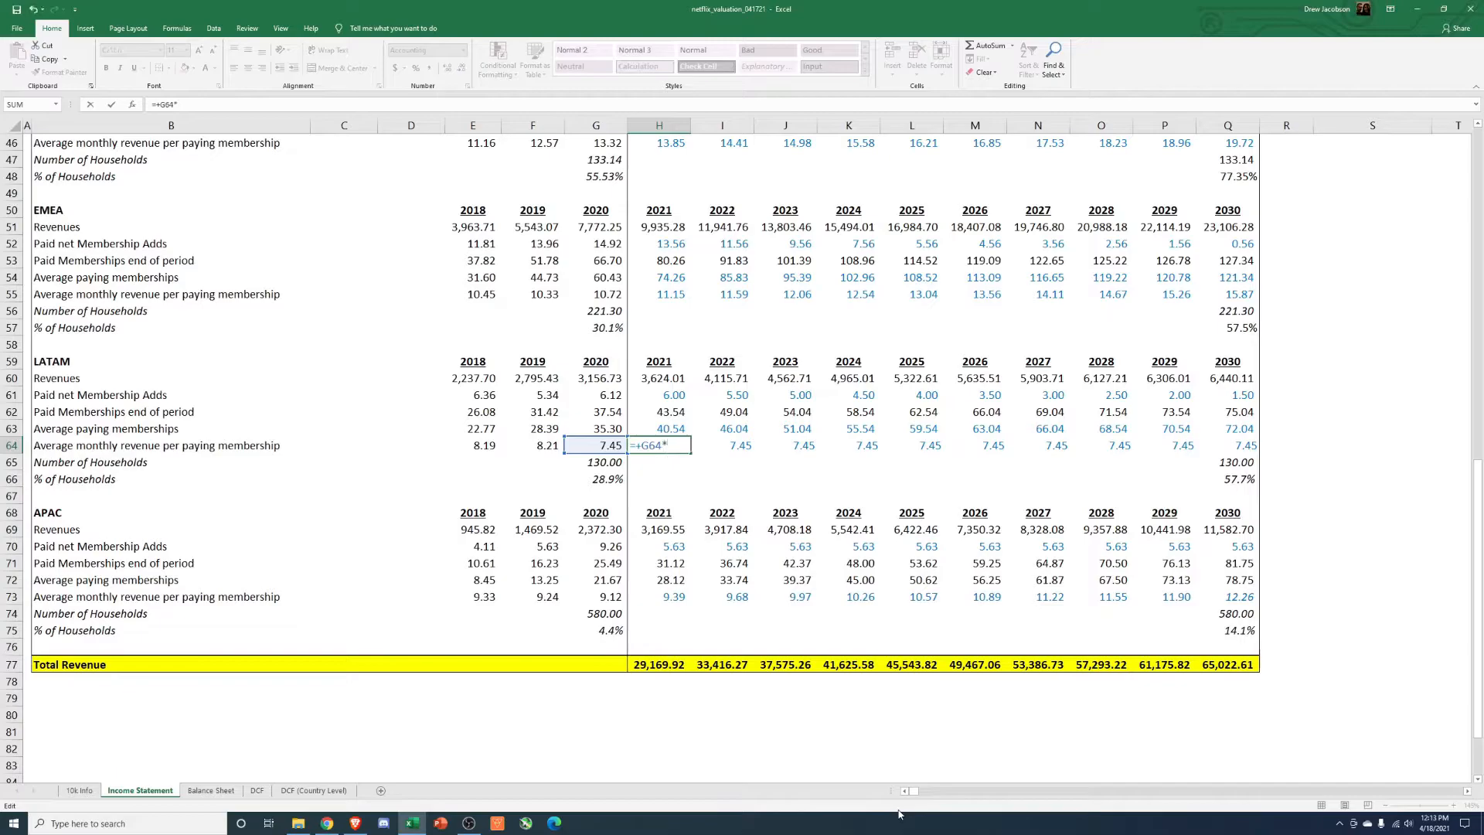
{"action": "type", "text": "*(1.03"}
{"action": "key", "text": "Return"}
Step: Copy LATAM's 2021 average monthly revenue formula across 2022 to 2030 and format those cells with two decimals
{"action": "key", "text": "Up"}
{"action": "key", "text": "ctrl+c"}
{"action": "key", "text": "Right"}
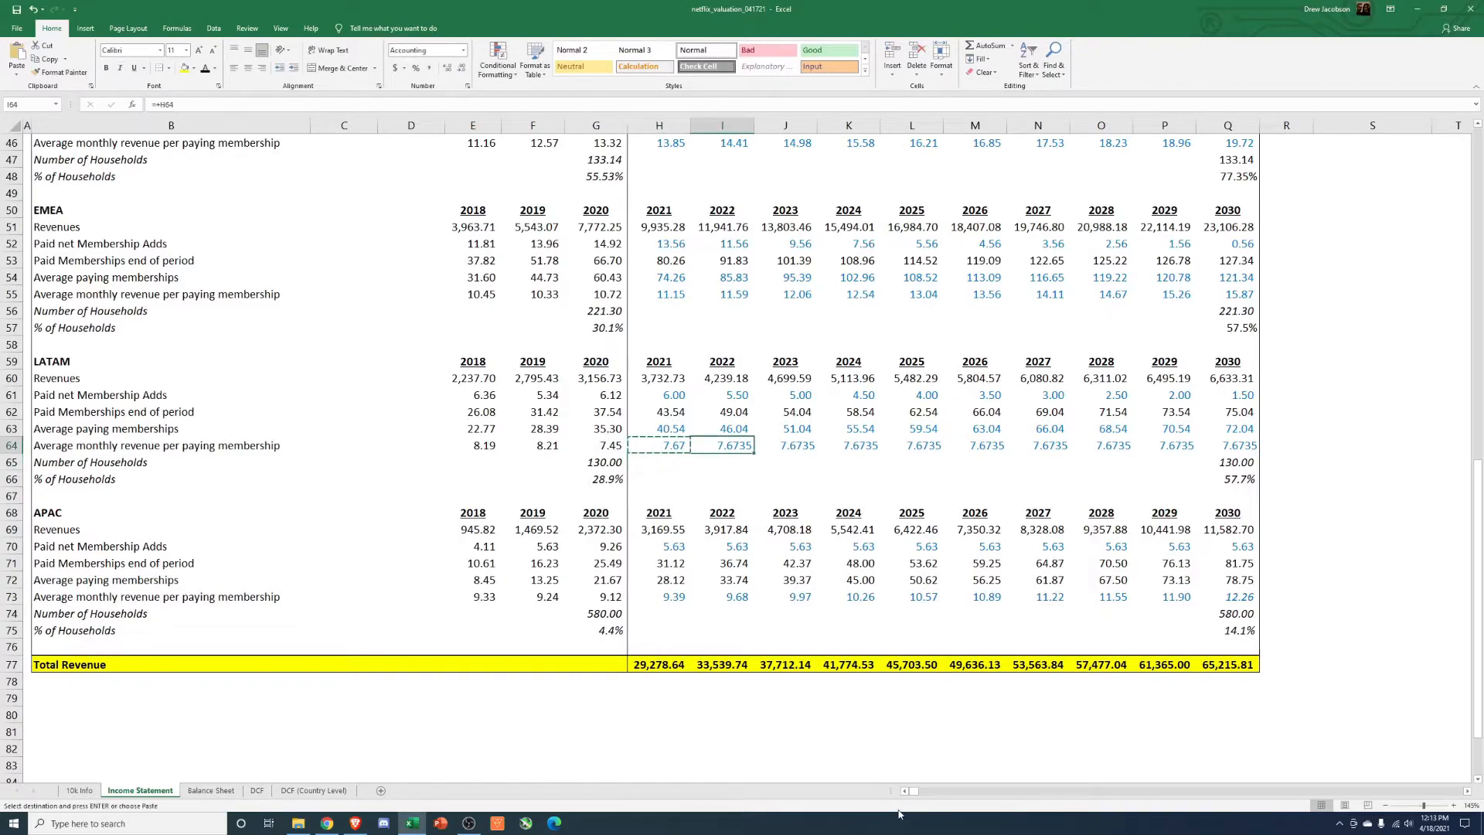
{"action": "key", "text": "ctrl+shift+Right"}
{"action": "key", "text": "alt+e"}
{"action": "key", "text": "s"}
{"action": "key", "text": "f"}
{"action": "key", "text": "Return"}
{"action": "key", "text": "Left"}
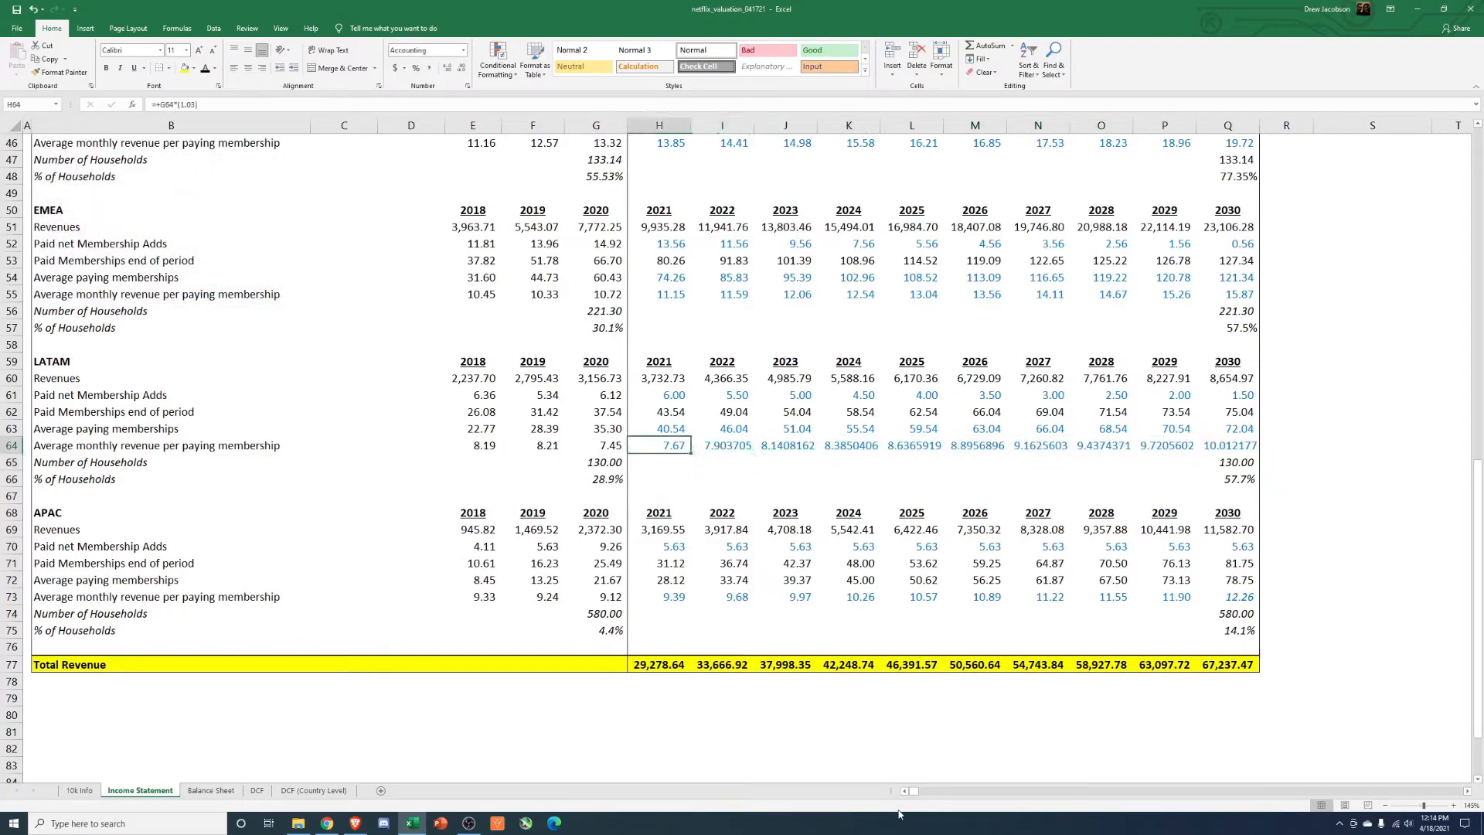
{"action": "key", "text": "ctrl+shift+Right"}
{"action": "key", "text": "Escape"}
Step: Change the growth multiplier in UCAN's 2021 average monthly revenue per paying membership to 1.05
{"action": "key", "text": "Up"}
{"action": "key", "text": "Up"}
{"action": "key", "text": "Up"}
{"action": "key", "text": "Up"}
{"action": "key", "text": "Up"}
{"action": "key", "text": "Up"}
{"action": "key", "text": "Up"}
{"action": "key", "text": "Up"}
{"action": "key", "text": "Up"}
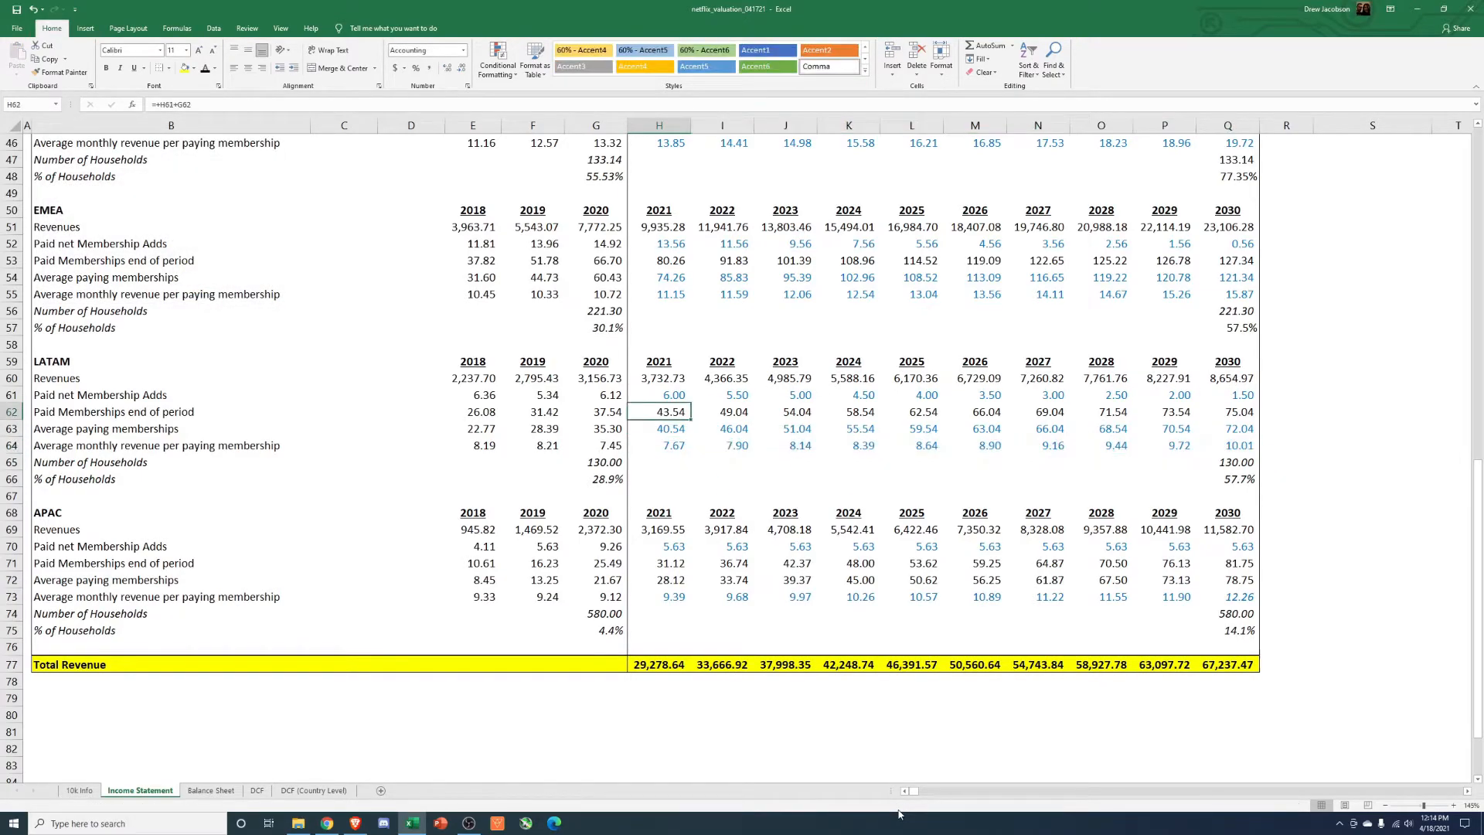
{"action": "scroll", "coordinate": [721, 464], "scroll_direction": "up", "scroll_amount": 4}
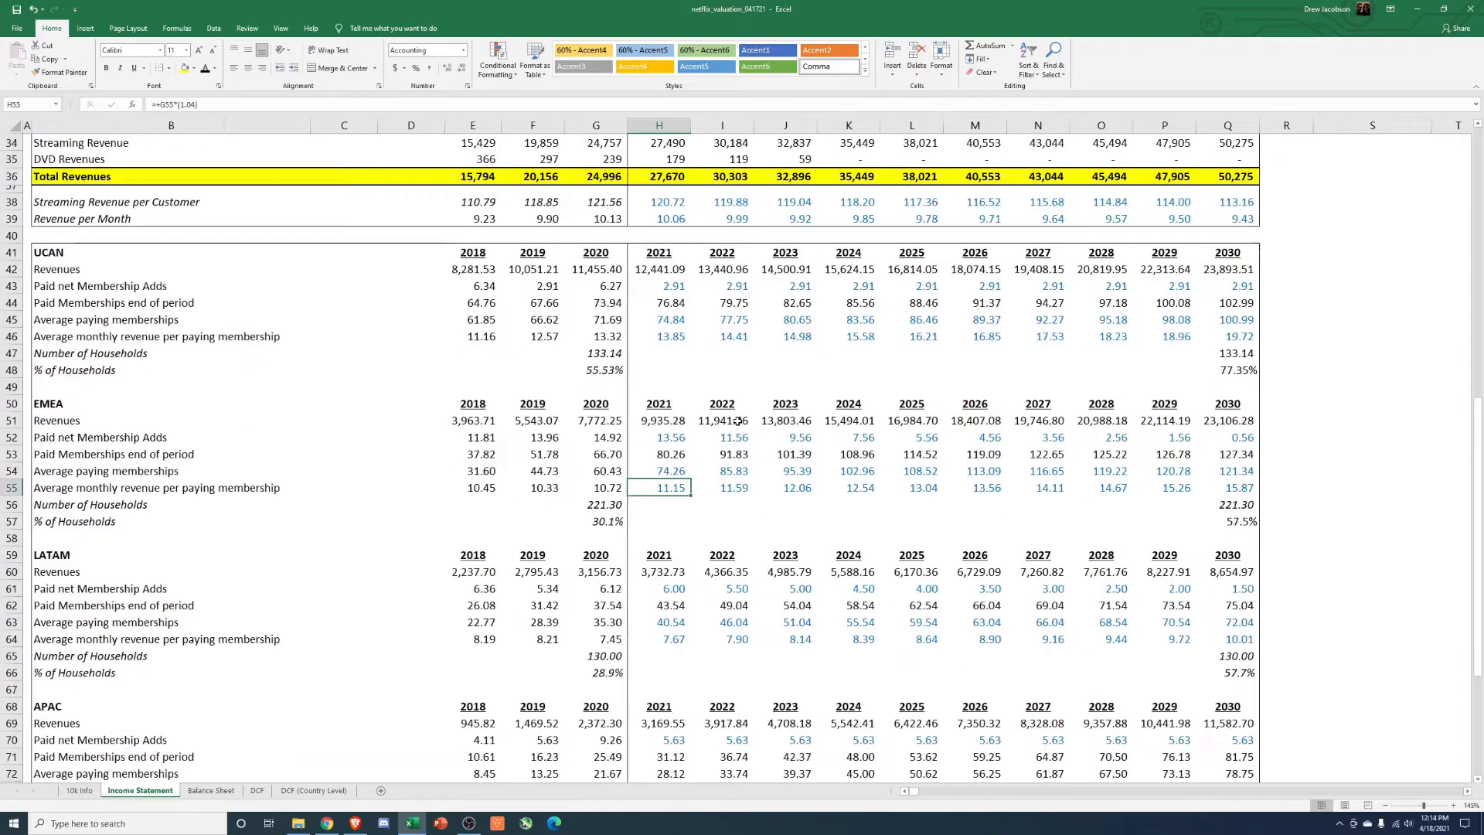
{"action": "left_click", "coordinate": [674, 337]}
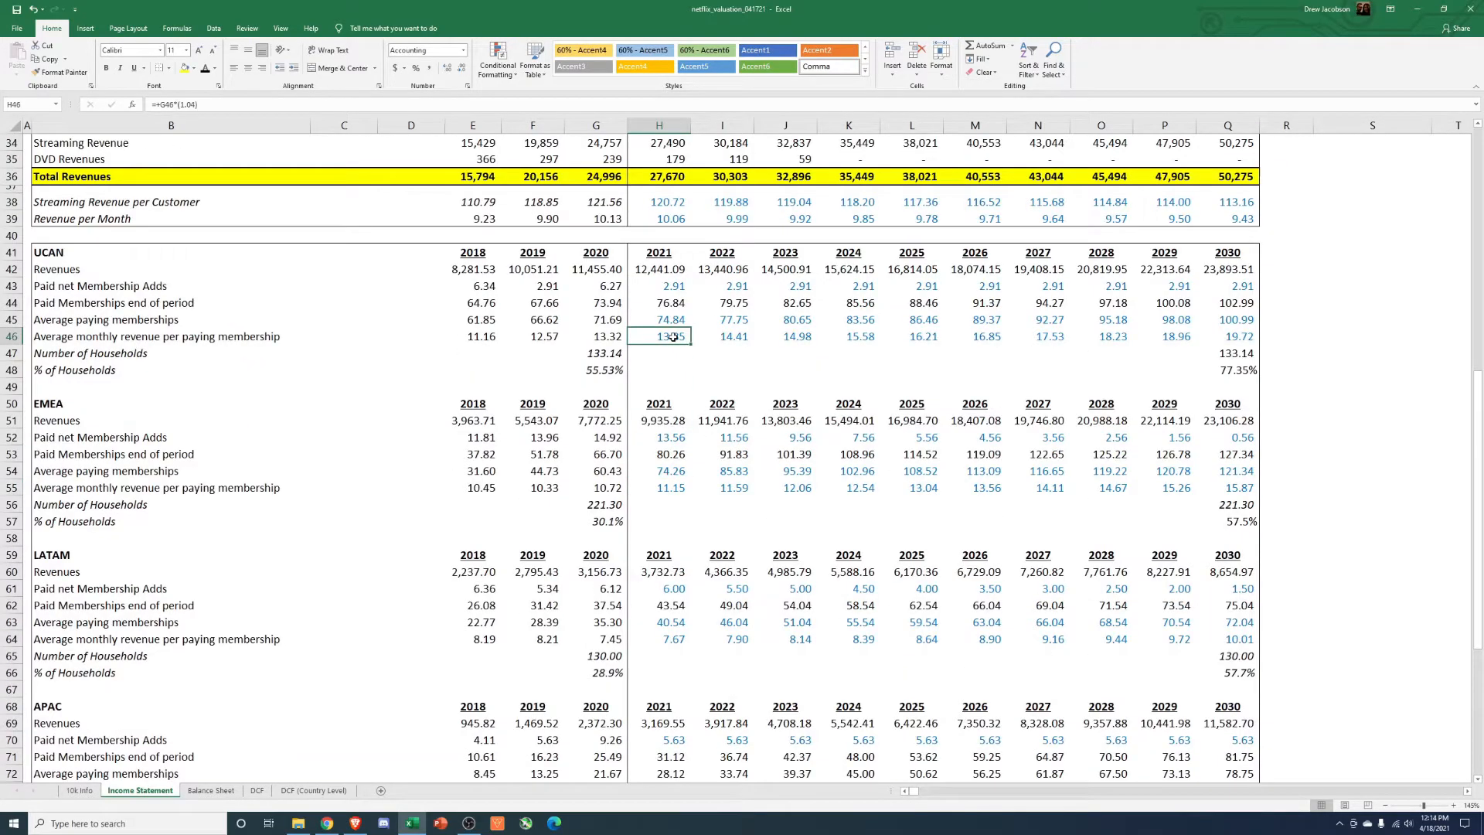
{"action": "left_click", "coordinate": [194, 107]}
{"action": "key", "text": "BackSpace"}
{"action": "type", "text": "5"}
{"action": "key", "text": "ctrl+Return"}
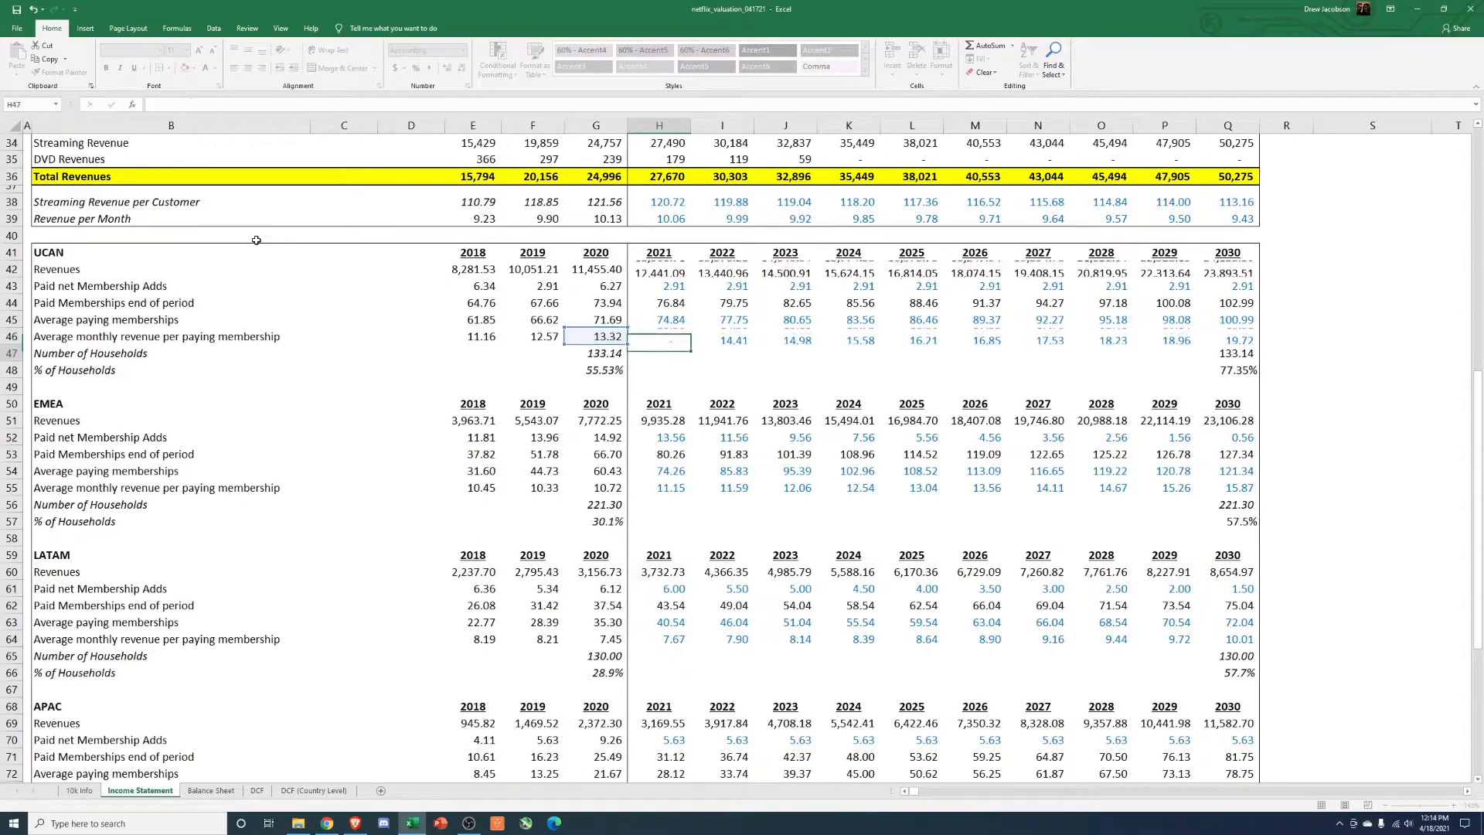
Step: Copy UCAN's 2021 average monthly revenue formula with the 1.05 multiplier across 2022 to 2030, pasting formulas only
{"action": "key", "text": "ctrl+c"}
{"action": "key", "text": "Right"}
{"action": "key", "text": "shift+Right"}
{"action": "key", "text": "shift+Right"}
{"action": "key", "text": "shift+Right"}
{"action": "key", "text": "shift+Right"}
{"action": "key", "text": "shift+Right"}
{"action": "key", "text": "shift+Right"}
{"action": "key", "text": "shift+Right"}
{"action": "key", "text": "shift+Right"}
{"action": "key", "text": "ctrl+alt+v"}
{"action": "key", "text": "d"}
{"action": "key", "text": "Escape"}
{"action": "key", "text": "alt+e"}
{"action": "key", "text": "s"}
{"action": "key", "text": "f"}
{"action": "key", "text": "Return"}
{"action": "key", "text": "Escape"}
{"action": "key", "text": "Down"}
{"action": "key", "text": "Up"}
{"action": "key", "text": "Left"}
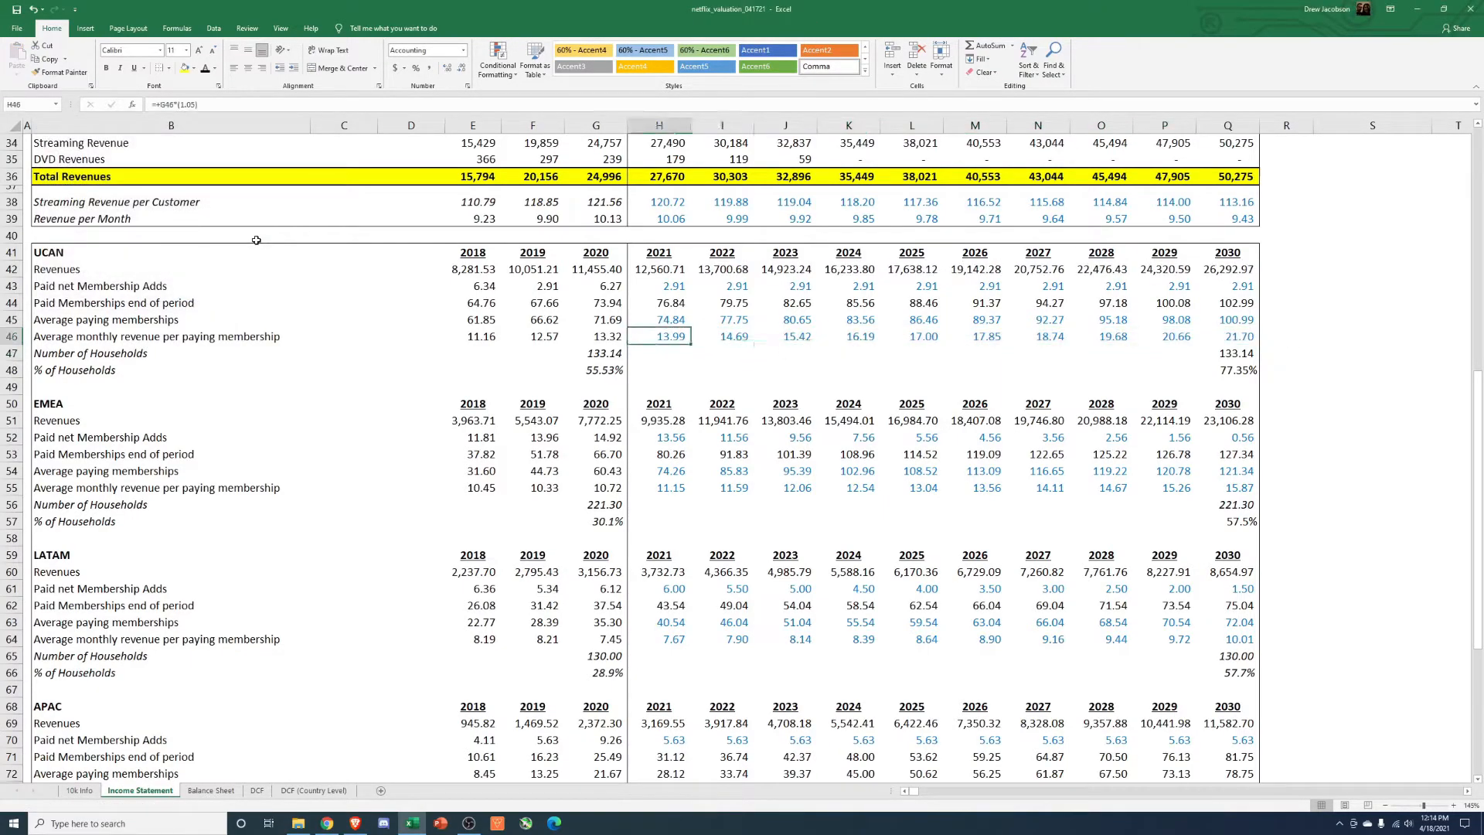
Step: Change the growth multiplier in UCAN's 2021 average monthly revenue per paying membership to 1.07
{"action": "left_click", "coordinate": [195, 103]}
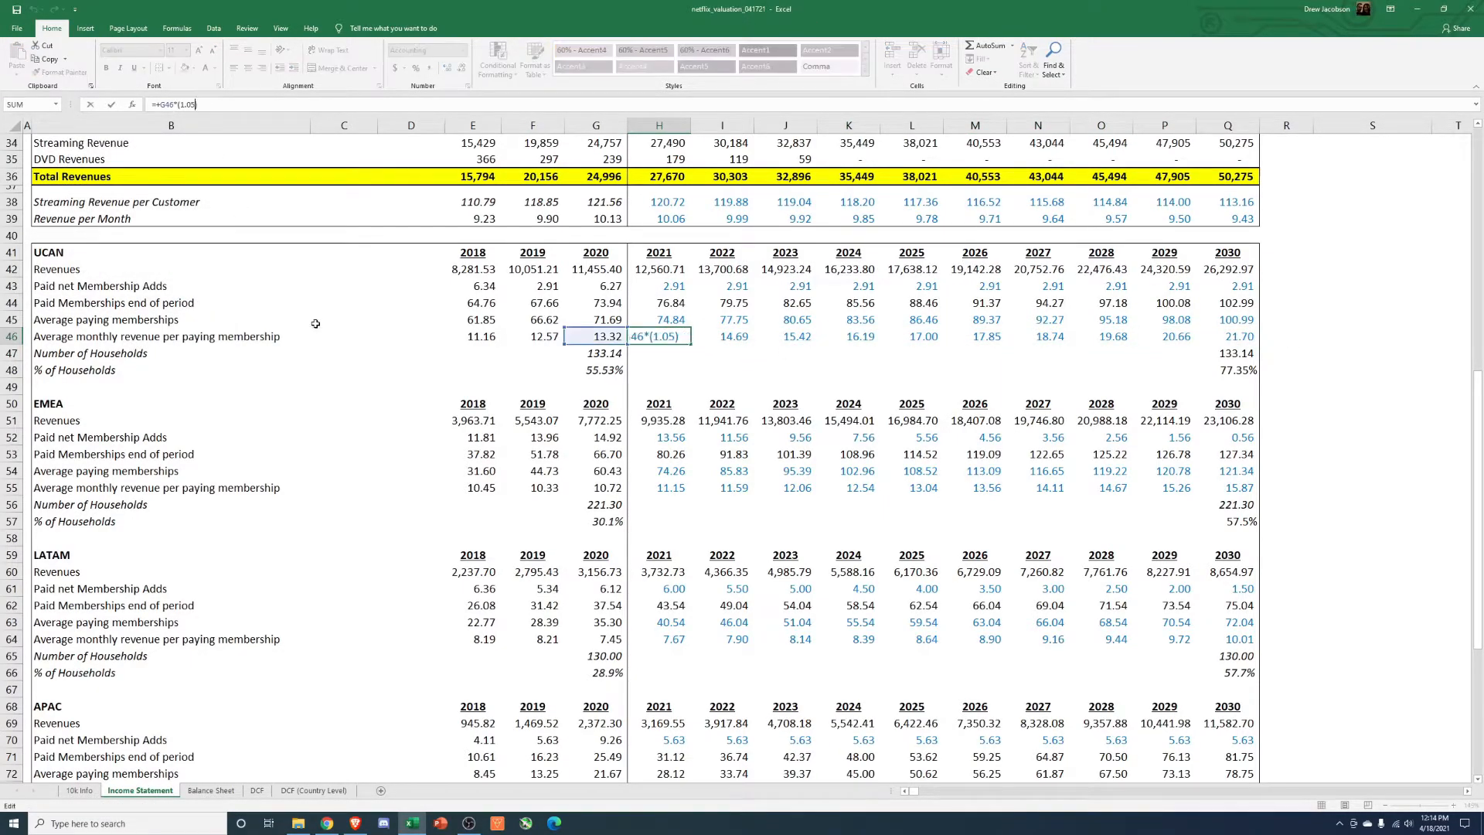
{"action": "type", "text": "7"}
{"action": "key", "text": "Return"}
Step: Copy UCAN's 2021 average monthly revenue formula with the 1.07 multiplier across 2022 to 2030 and check the 2030 cell
{"action": "key", "text": "Up"}
{"action": "key", "text": "ctrl+c"}
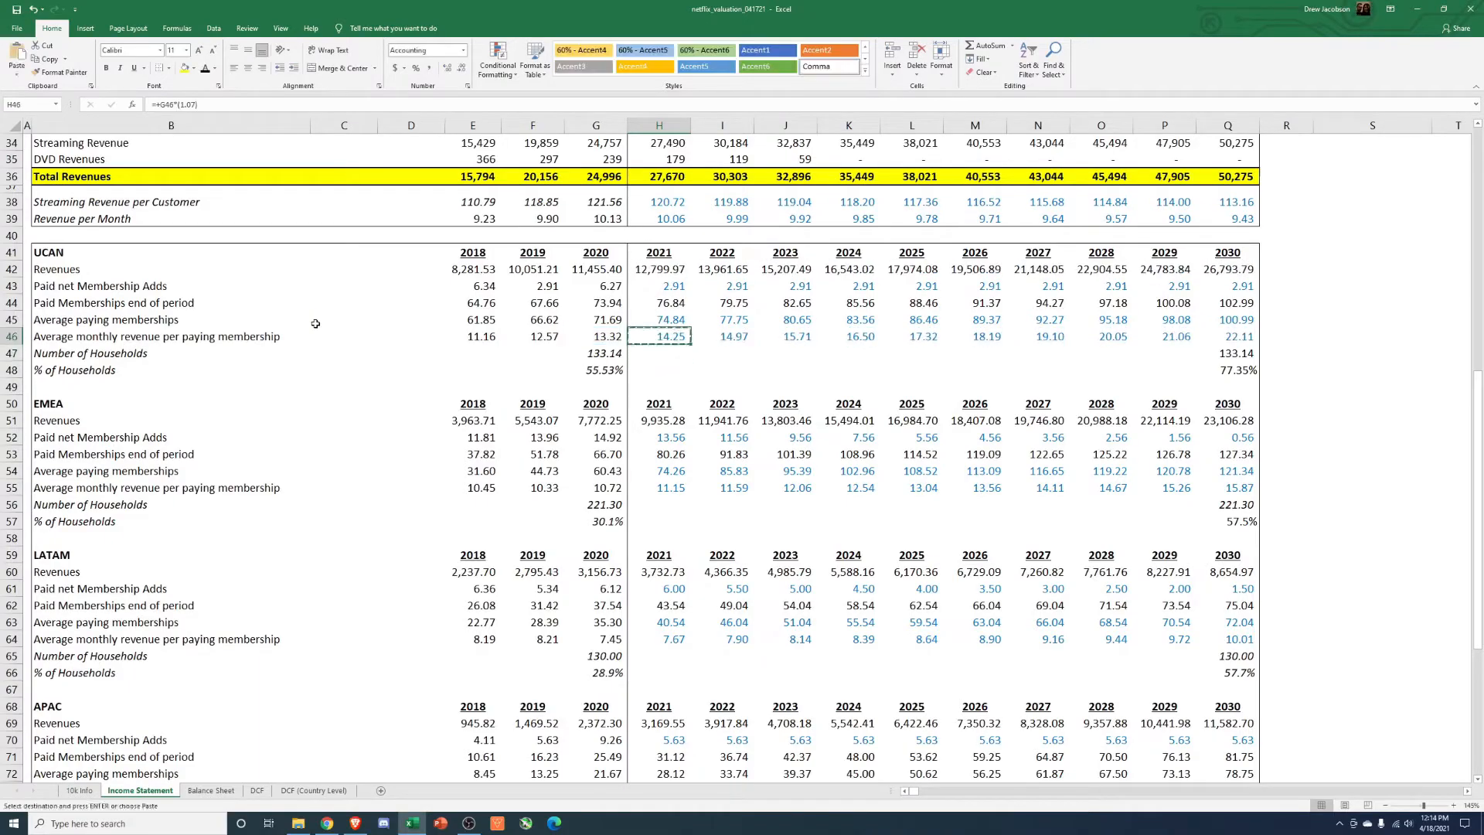
{"action": "key", "text": "Right"}
{"action": "key", "text": "ctrl+shift+Right"}
{"action": "key", "text": "alt+e"}
{"action": "key", "text": "s"}
{"action": "key", "text": "Return"}
{"action": "key", "text": "Escape"}
{"action": "key", "text": "Left"}
{"action": "key", "text": "Right"}
{"action": "key", "text": "Right"}
{"action": "key", "text": "Right"}
{"action": "key", "text": "Right"}
{"action": "key", "text": "Right"}
{"action": "key", "text": "Right"}
{"action": "key", "text": "Right"}
{"action": "key", "text": "Right"}
{"action": "key", "text": "Right"}
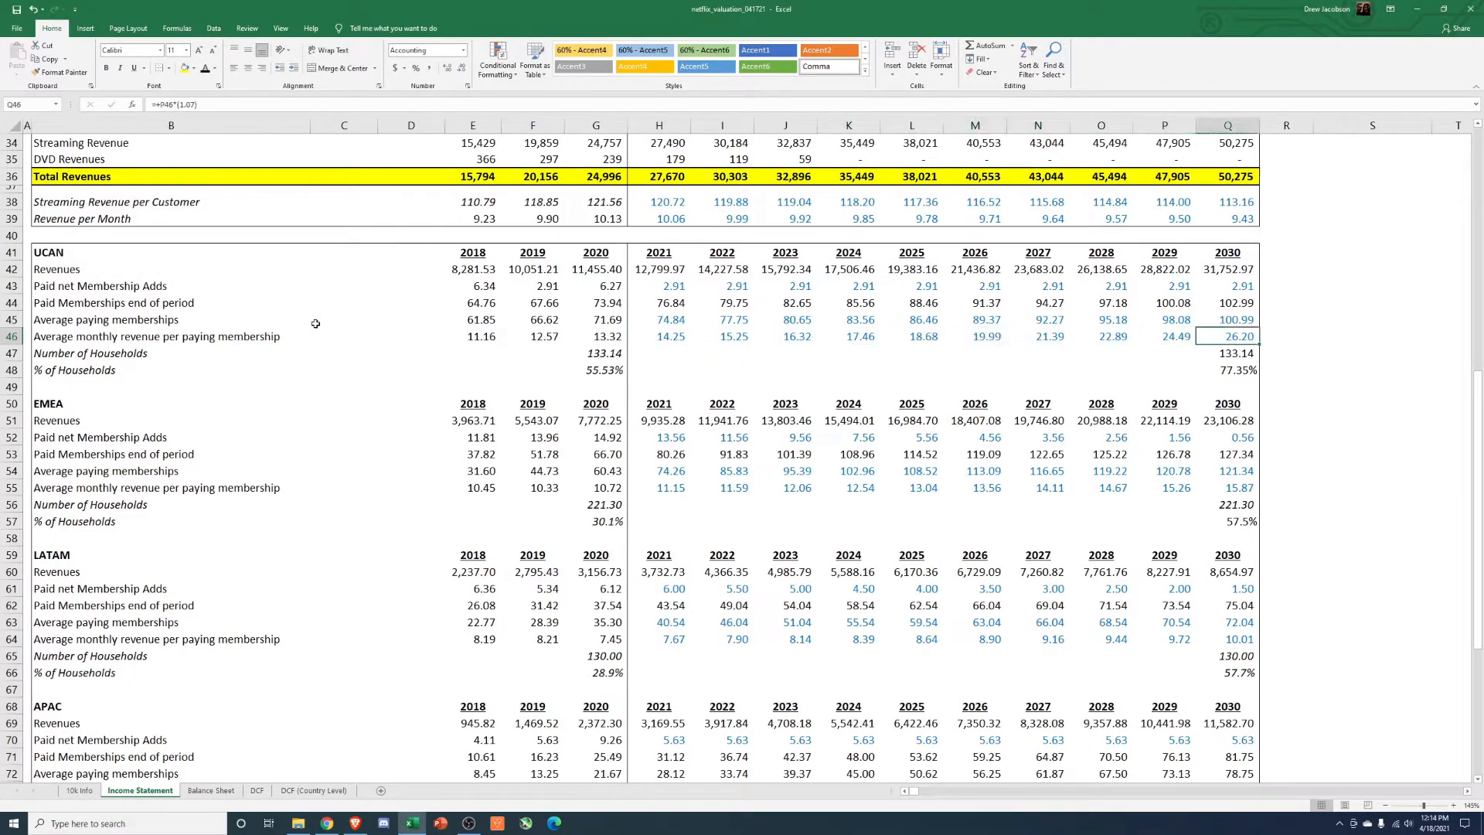
Step: Compare the equity values in the sensitivity tables of the DCF (Country Level) and DCF sheets
{"action": "left_click", "coordinate": [314, 790]}
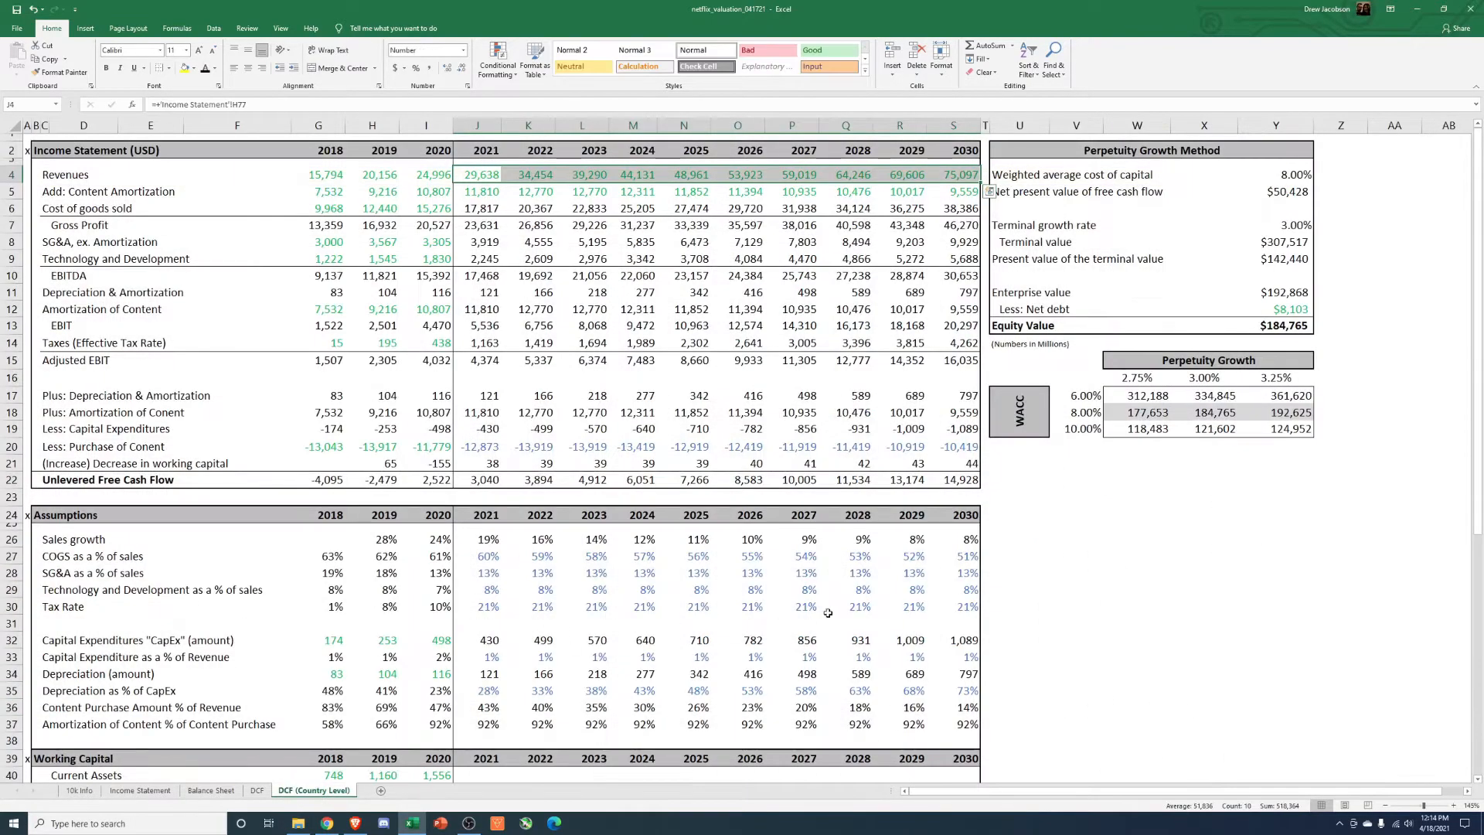
{"action": "left_click", "coordinate": [1130, 417]}
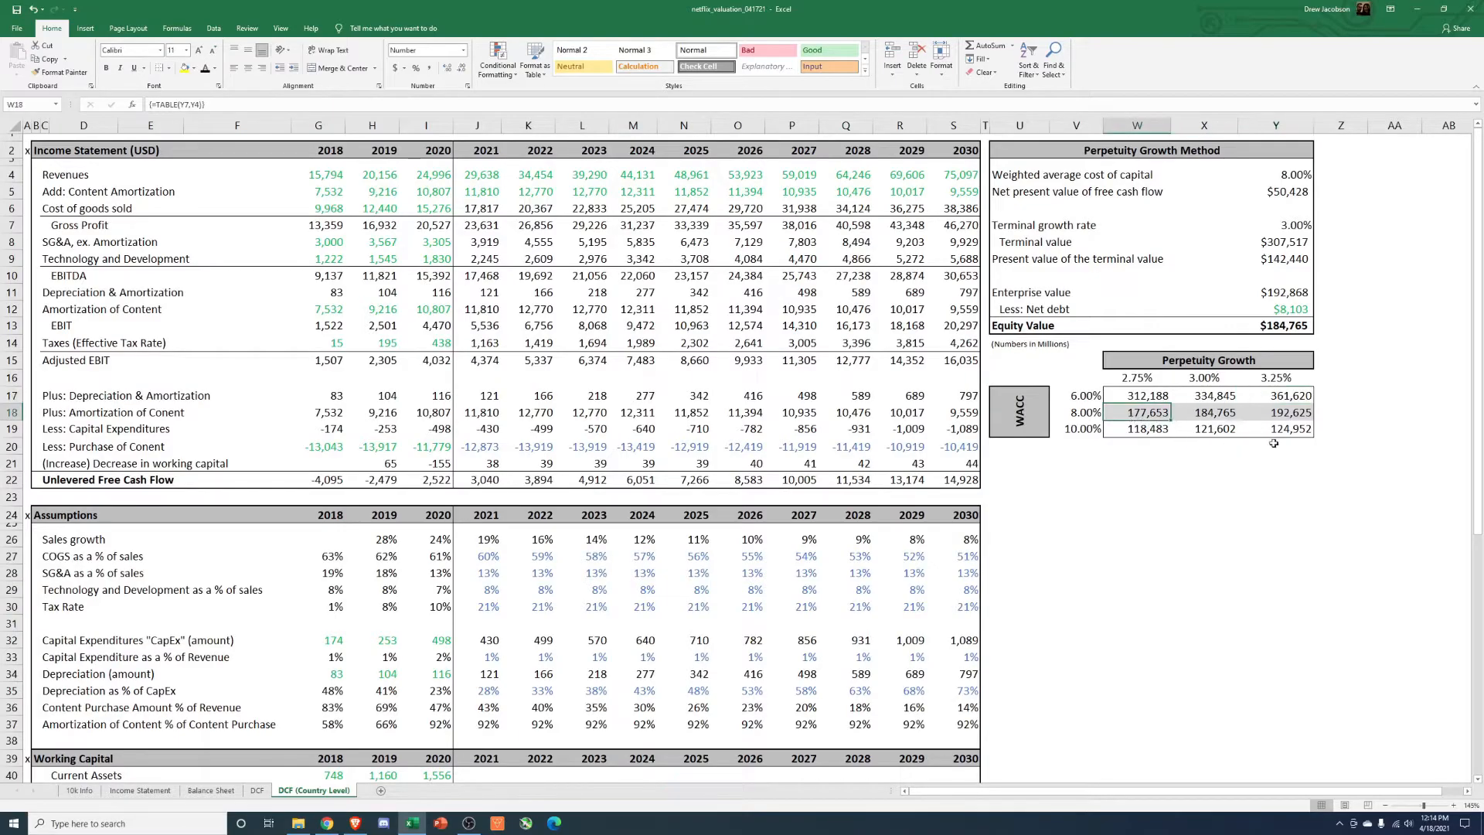
{"action": "left_click", "coordinate": [1295, 396]}
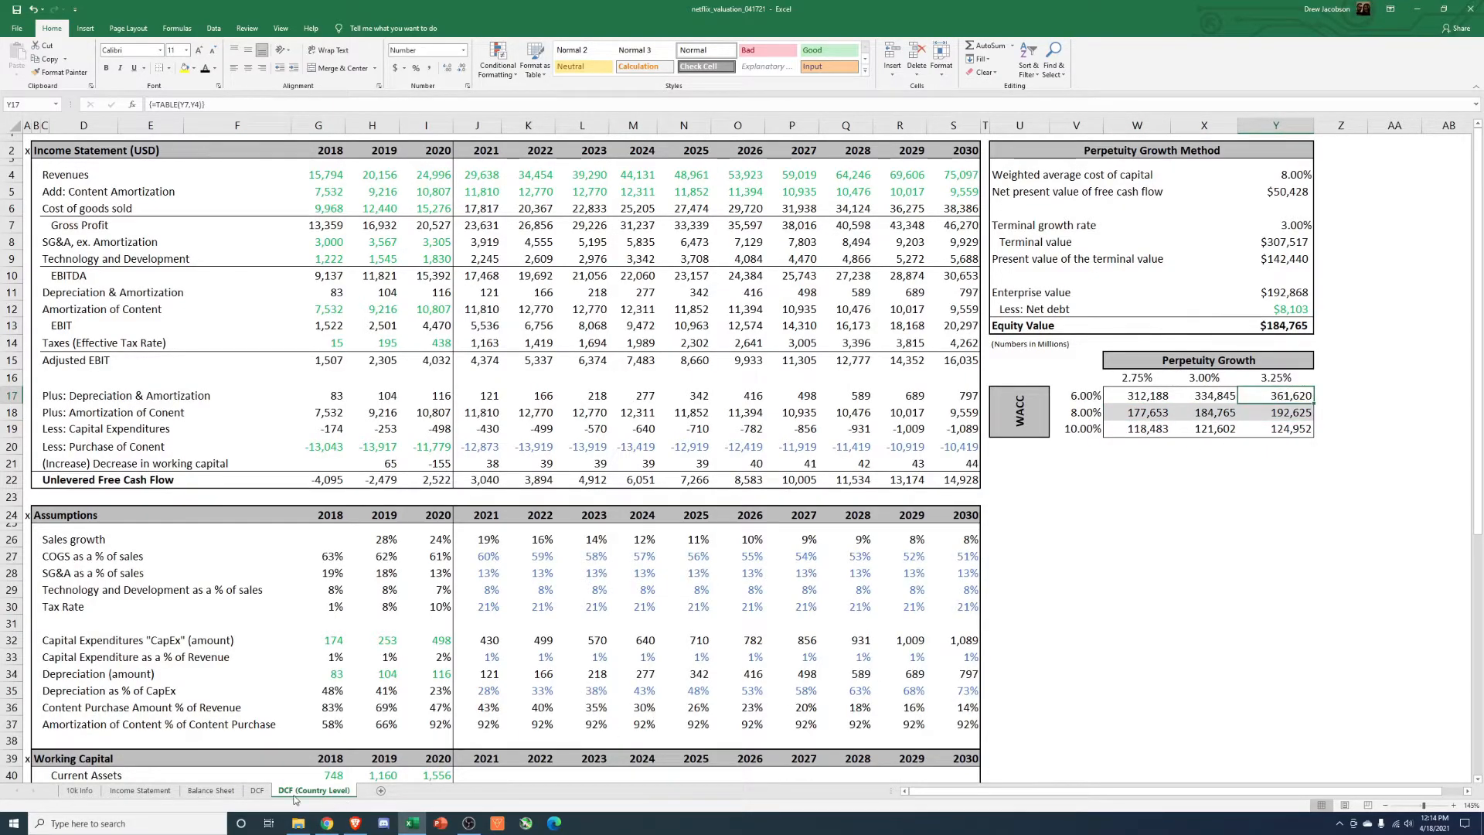
{"action": "left_click", "coordinate": [256, 790]}
{"action": "left_click", "coordinate": [1136, 413]}
{"action": "left_click", "coordinate": [1273, 395]}
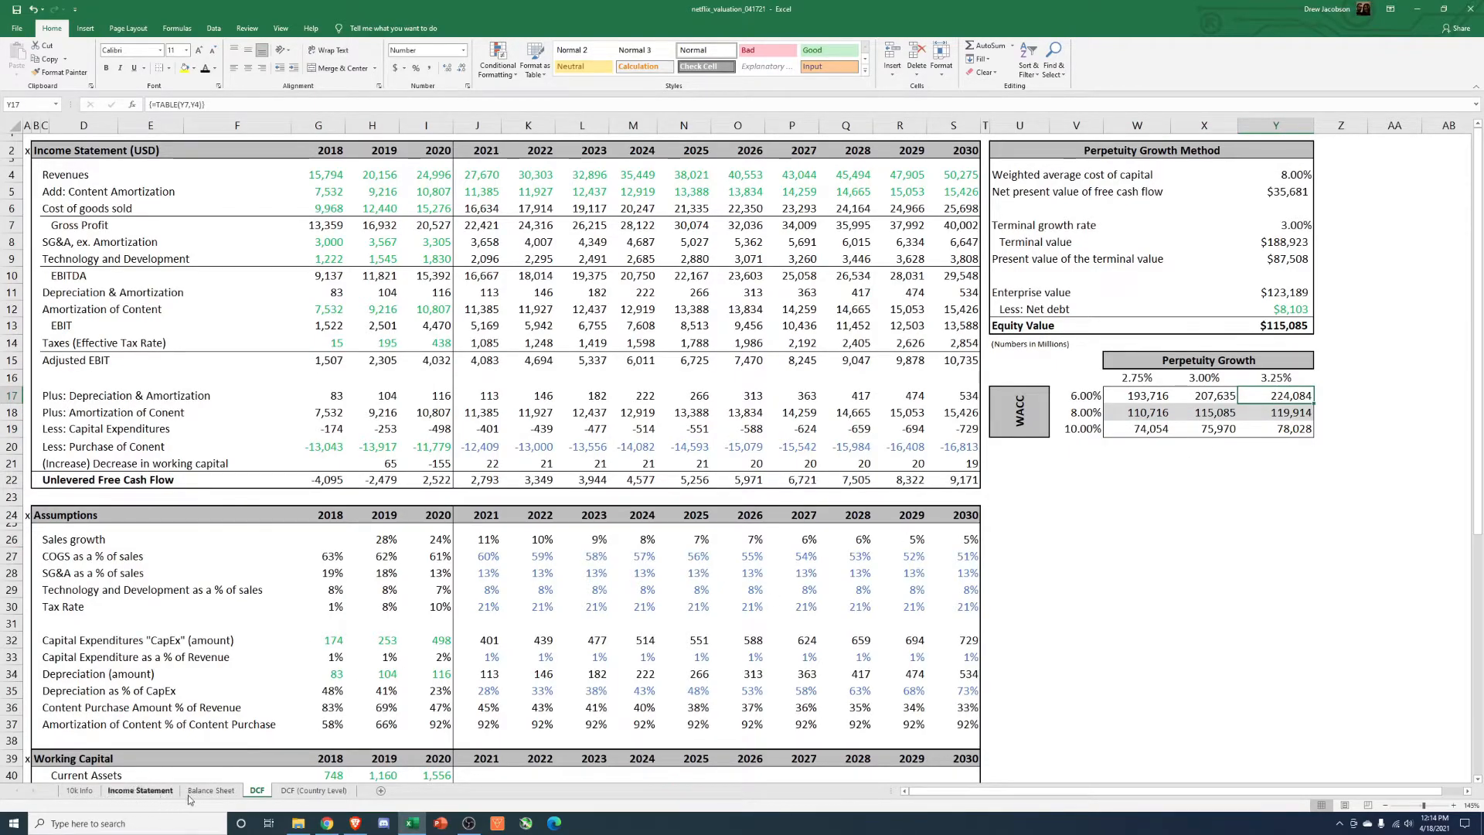
Step: On the Income Statement sheet, remove the 0.07 deduction from the 2021 Revenue per Month formula so it equals the 2020 value
{"action": "left_click", "coordinate": [151, 790]}
{"action": "scroll", "coordinate": [717, 426], "scroll_direction": "up", "scroll_amount": 9}
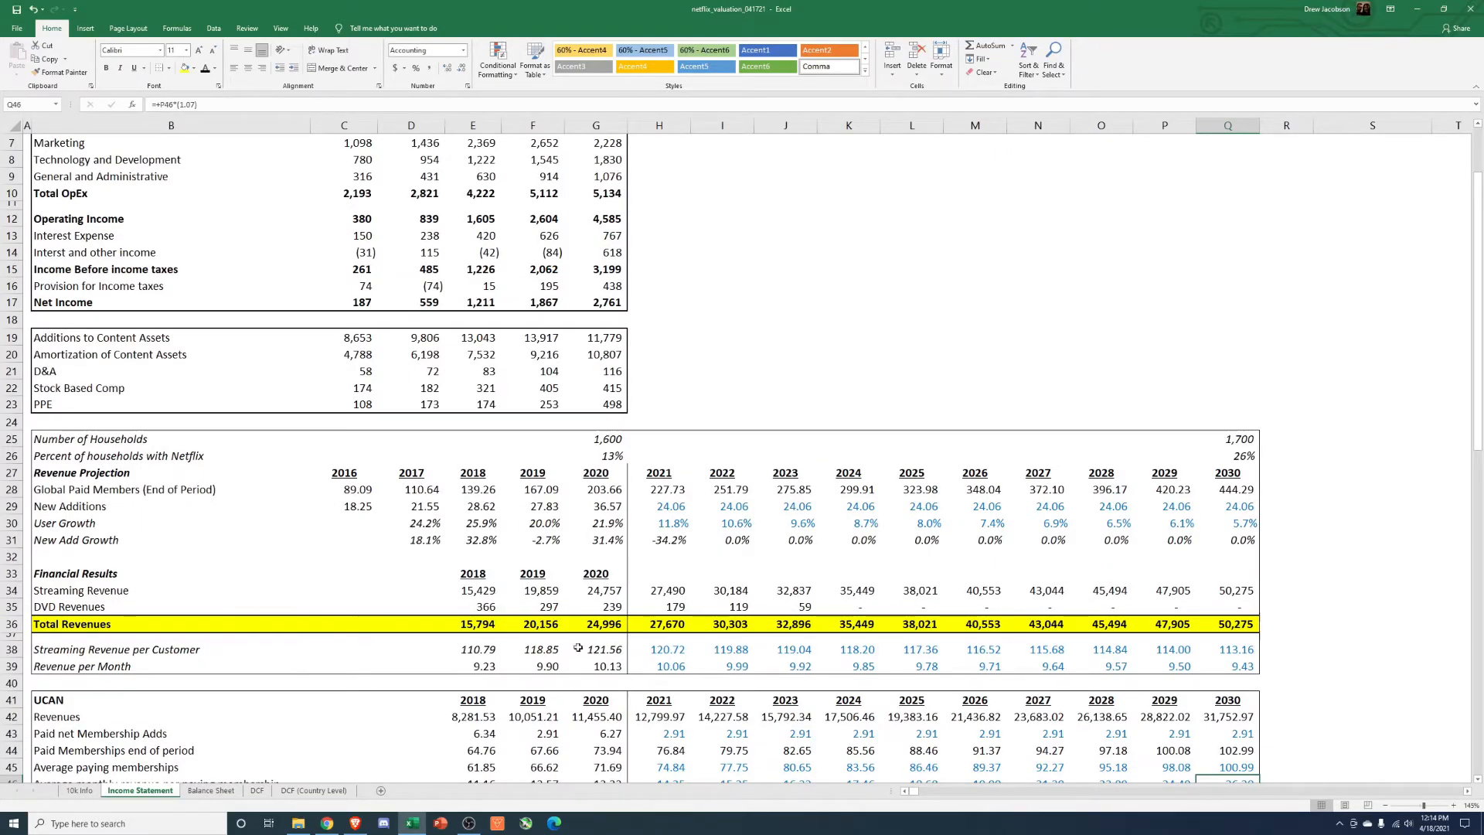
{"action": "left_click", "coordinate": [163, 666]}
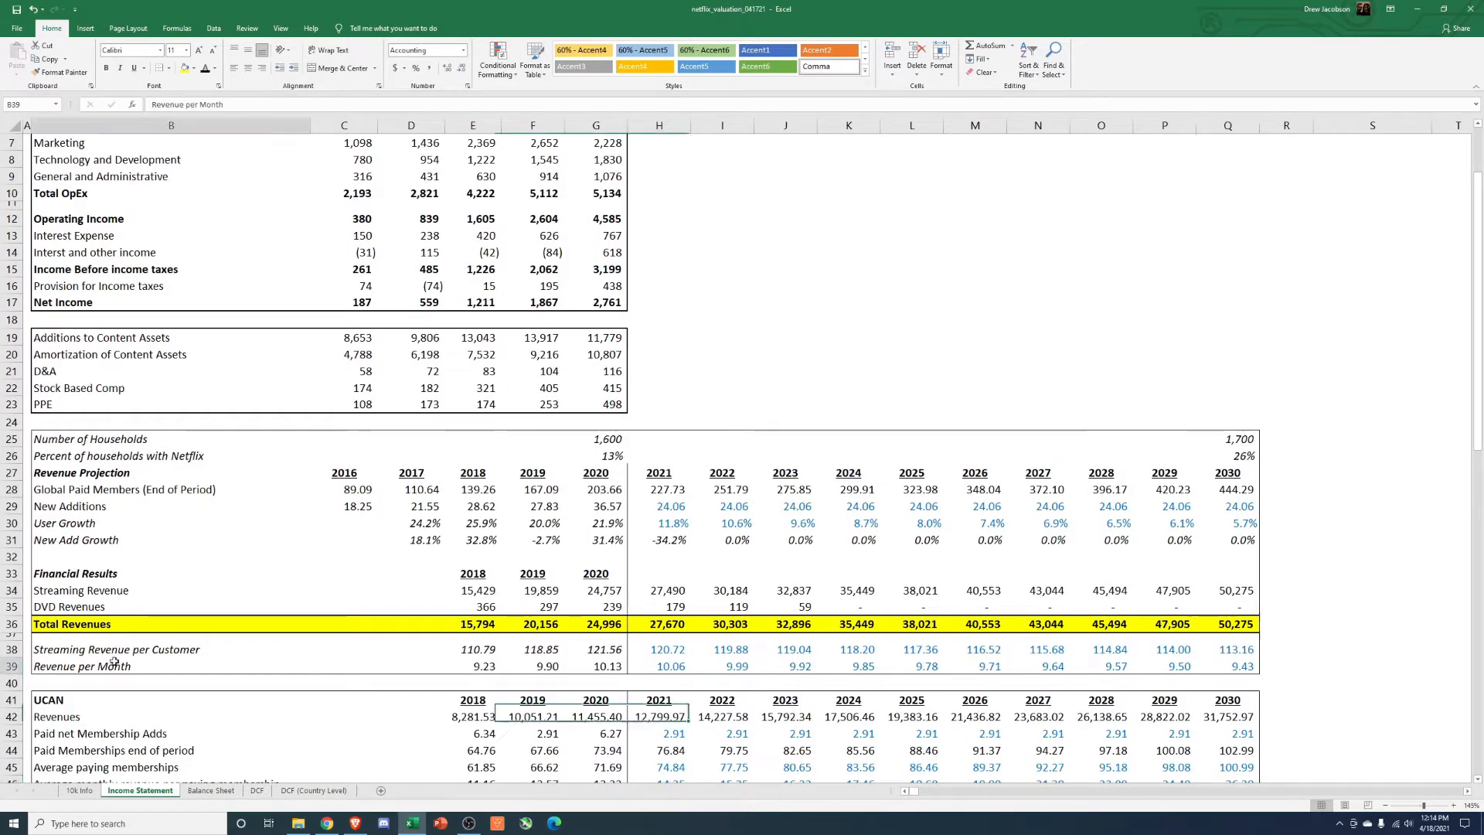
{"action": "left_click", "coordinate": [661, 665]}
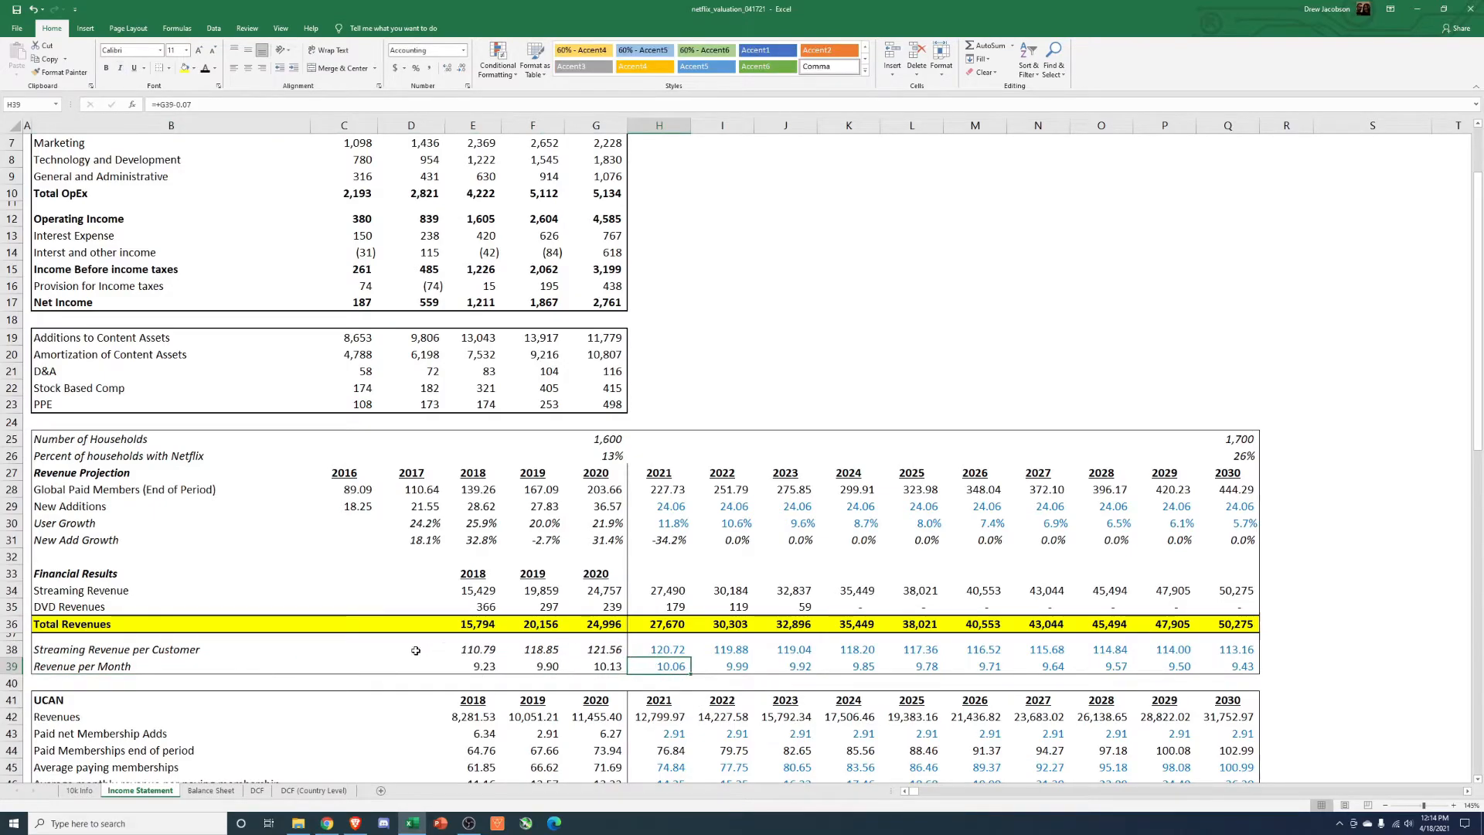
{"action": "key", "text": "F2"}
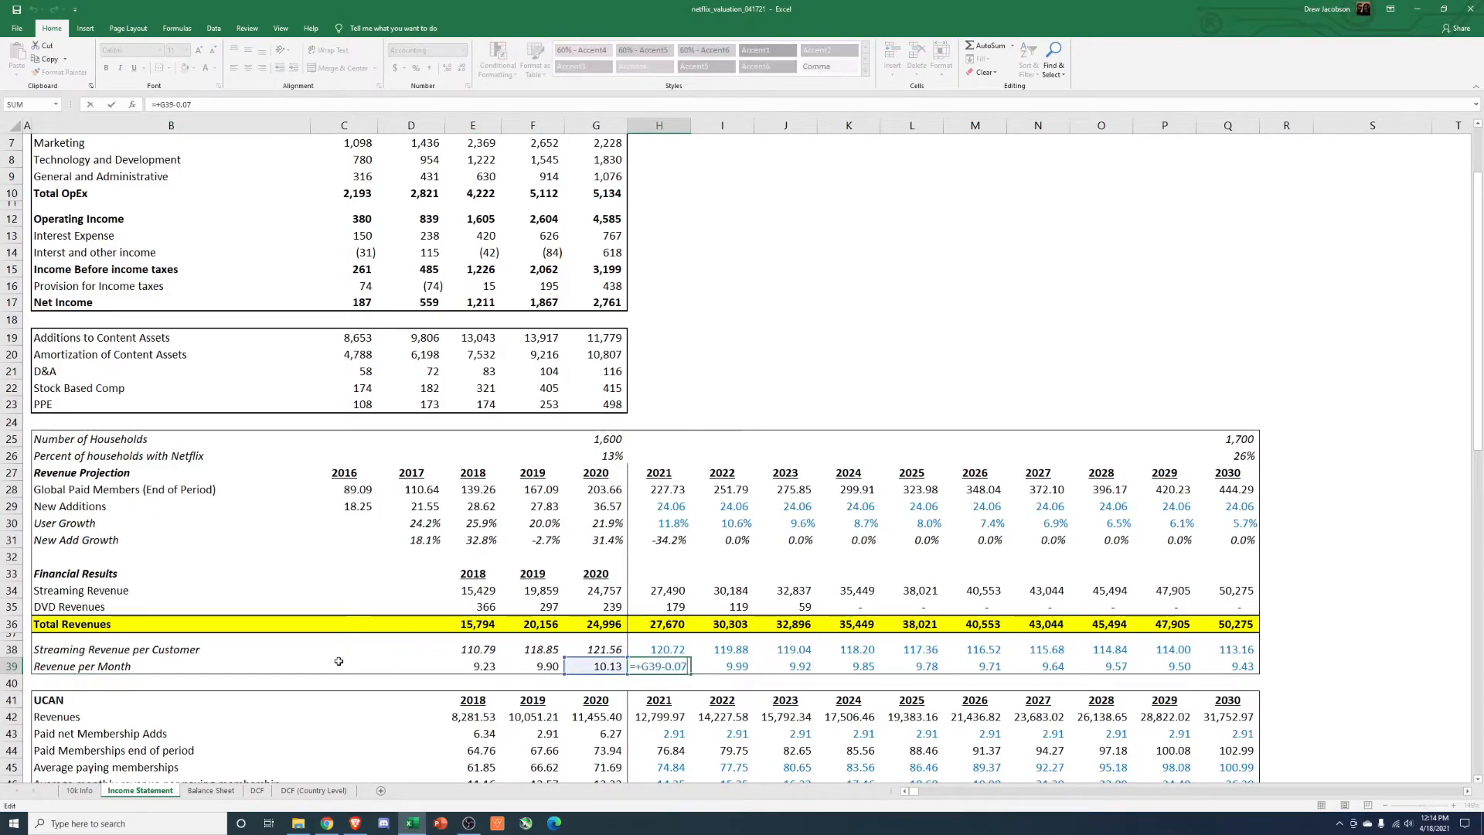
{"action": "key", "text": "Escape"}
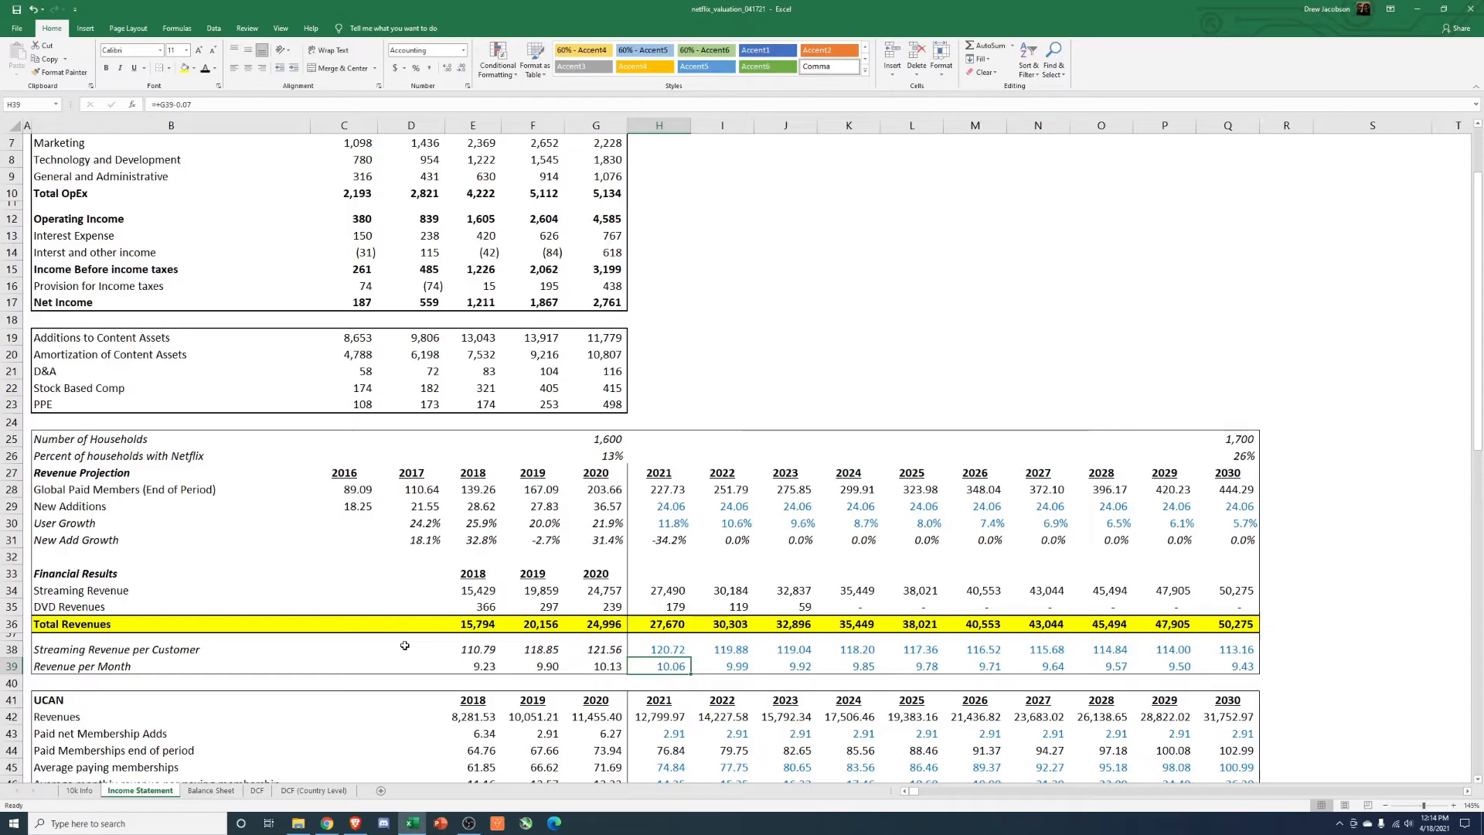
{"action": "scroll", "coordinate": [397, 643], "scroll_direction": "down", "scroll_amount": 2}
{"action": "scroll", "coordinate": [397, 643], "scroll_direction": "up", "scroll_amount": 1}
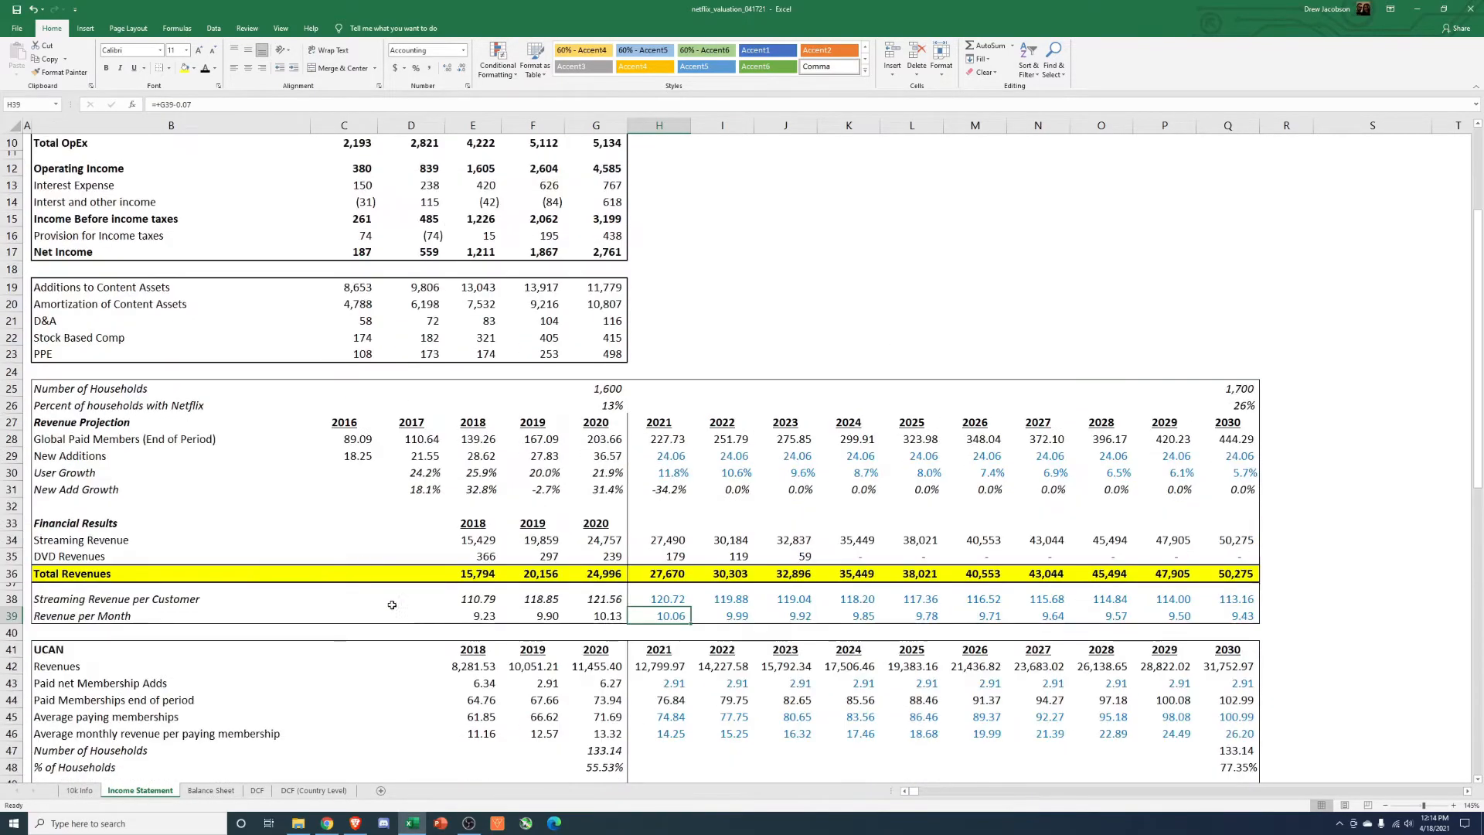
{"action": "left_click", "coordinate": [193, 104]}
{"action": "key", "text": "BackSpace"}
{"action": "key", "text": "BackSpace"}
{"action": "key", "text": "BackSpace"}
{"action": "key", "text": "BackSpace"}
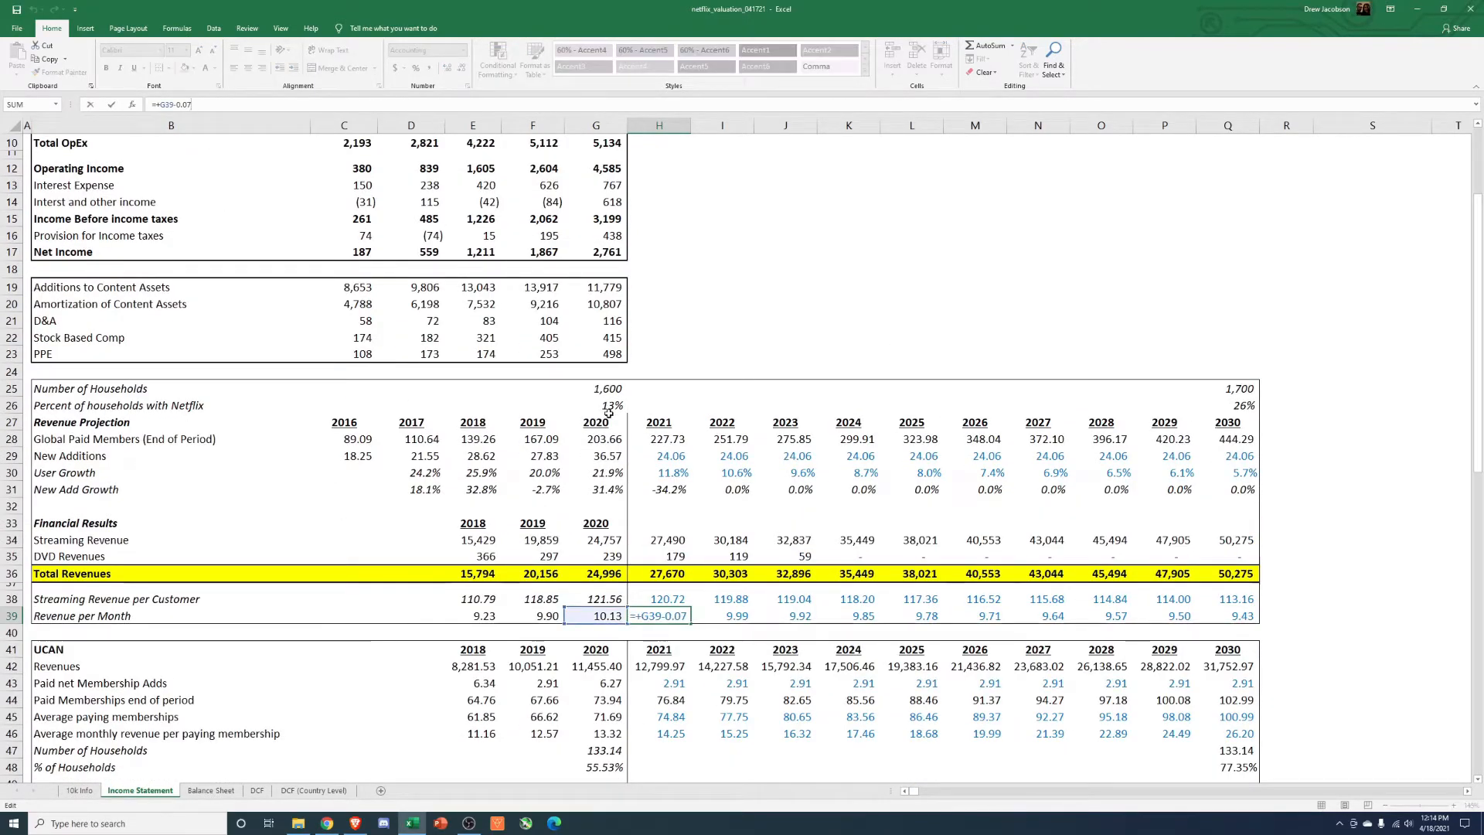
{"action": "key", "text": "BackSpace"}
{"action": "key", "text": "ctrl+Return"}
Step: Copy the 2021 Revenue per Month formula across 2022 to 2030
{"action": "key", "text": "ctrl+c"}
{"action": "key", "text": "Right"}
{"action": "key", "text": "ctrl+shift+Right"}
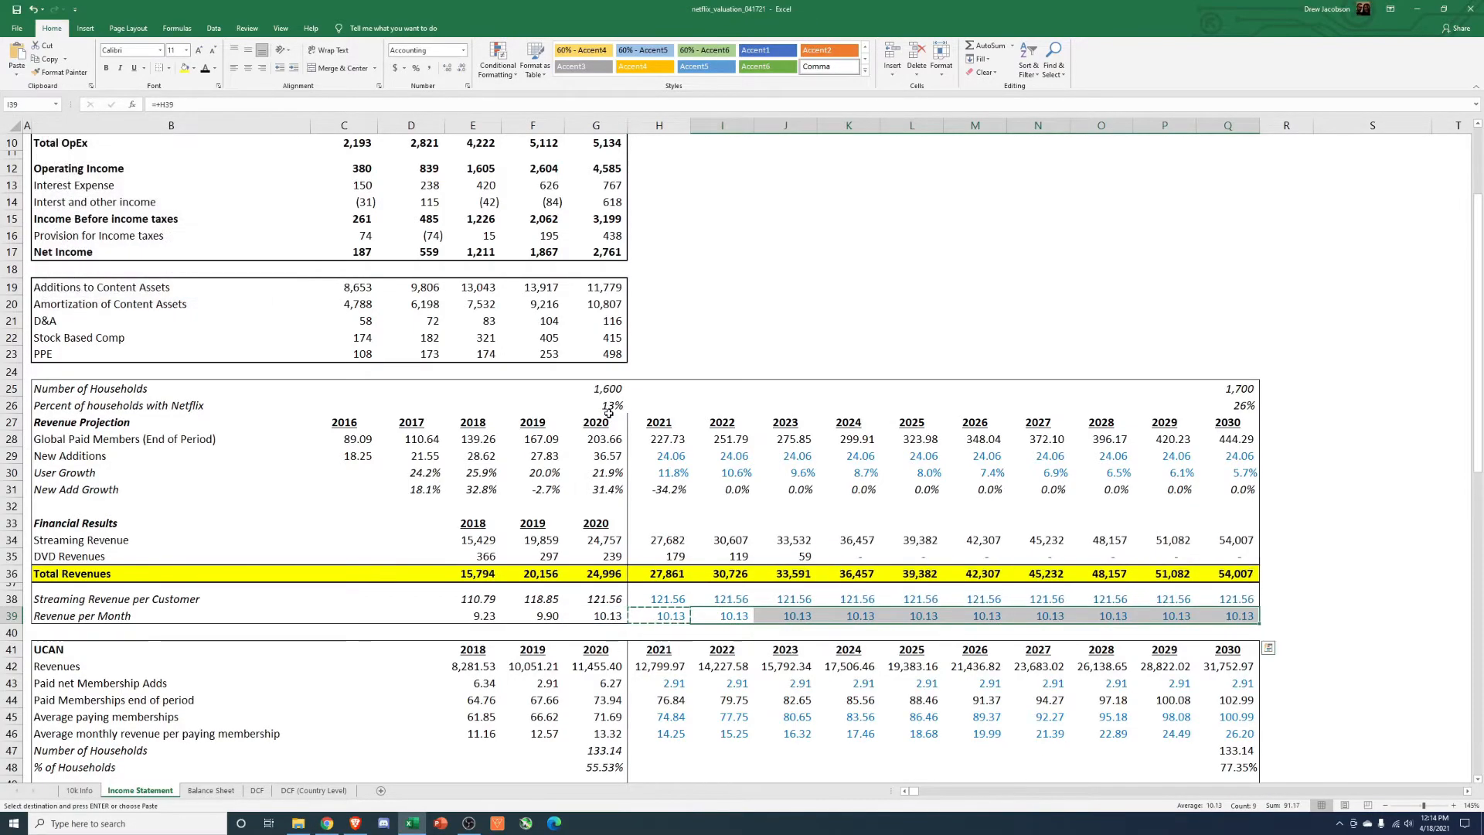
{"action": "key", "text": "Return"}
{"action": "key", "text": "Right"}
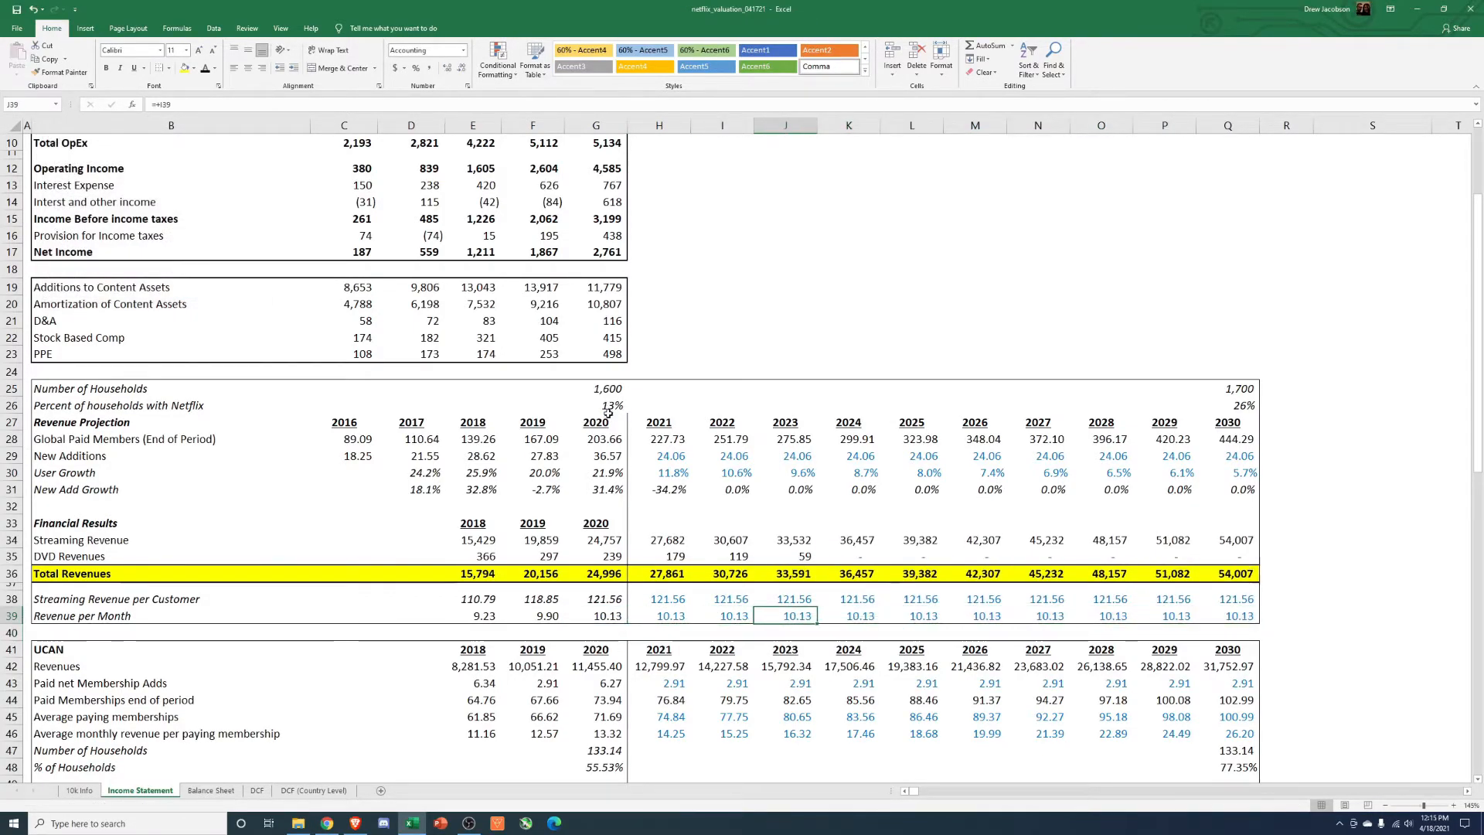
Step: Review the DCF sheet's valuation, and examine the country-level DCF's assumptions, working capital and sensitivity table
{"action": "left_click", "coordinate": [256, 790]}
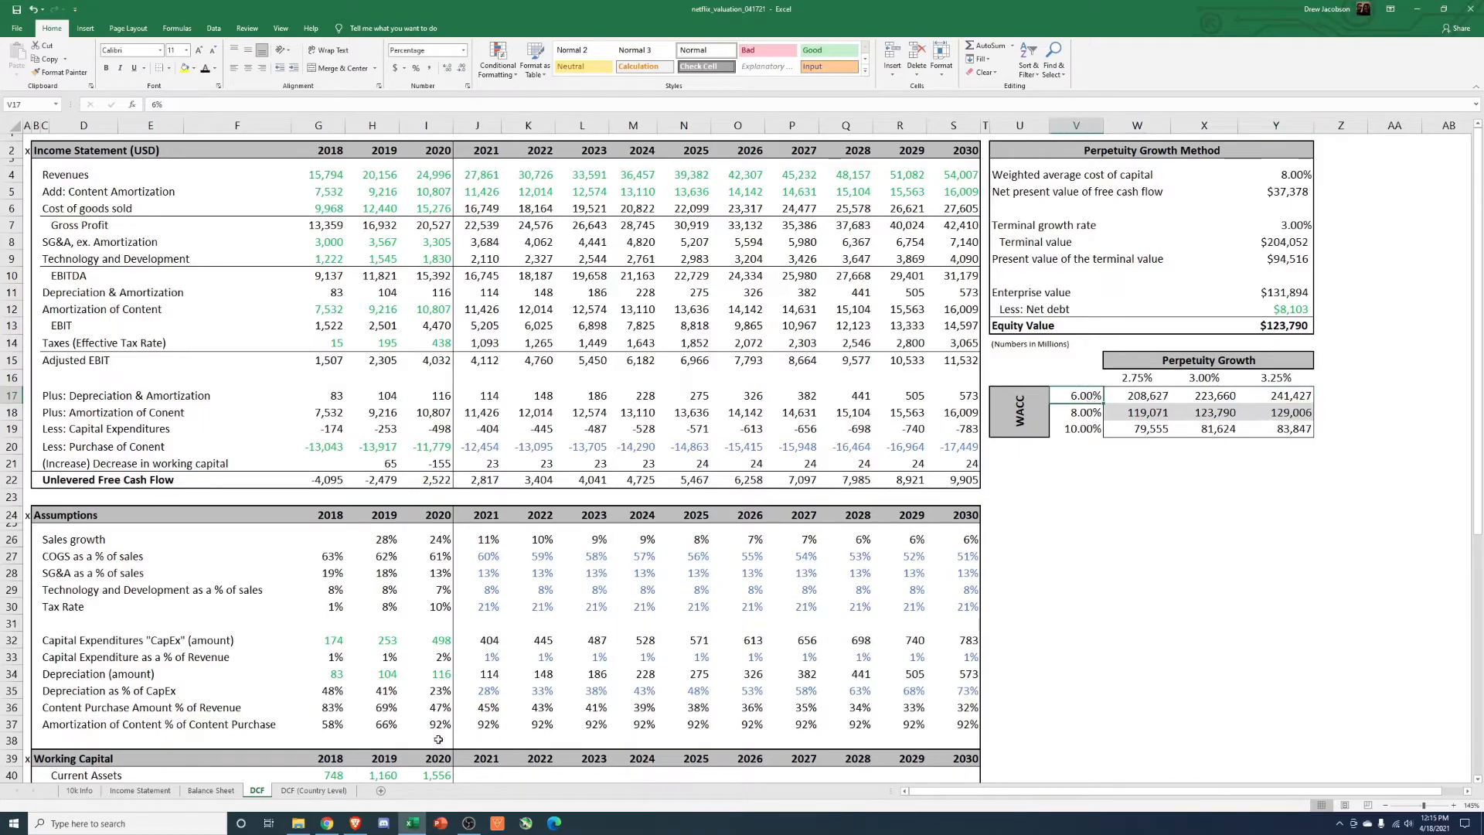
{"action": "left_click", "coordinate": [313, 790]}
{"action": "left_click", "coordinate": [974, 593]}
{"action": "scroll", "coordinate": [515, 643], "scroll_direction": "down", "scroll_amount": 4}
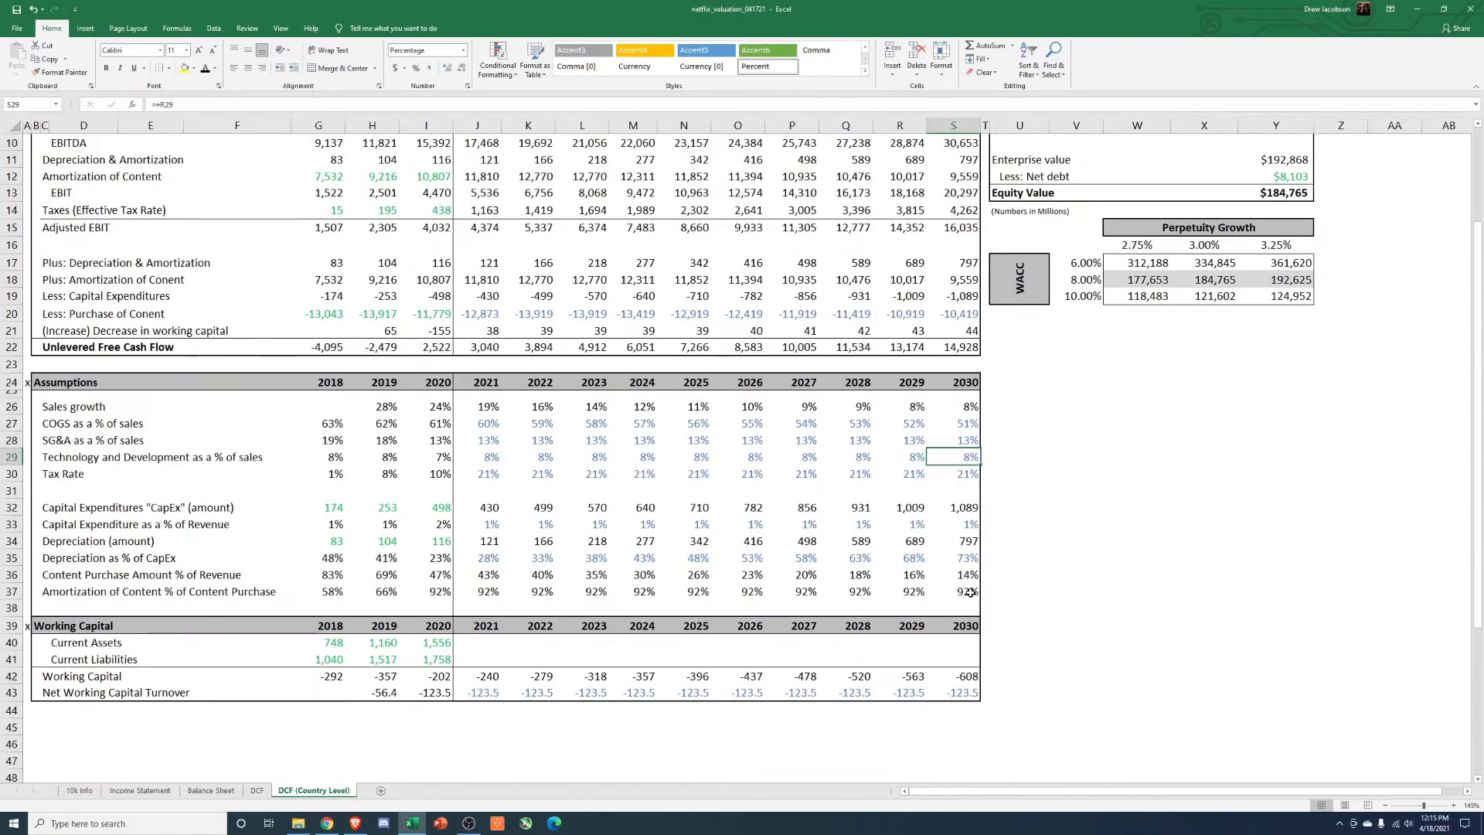
{"action": "scroll", "coordinate": [515, 643], "scroll_direction": "up", "scroll_amount": 4}
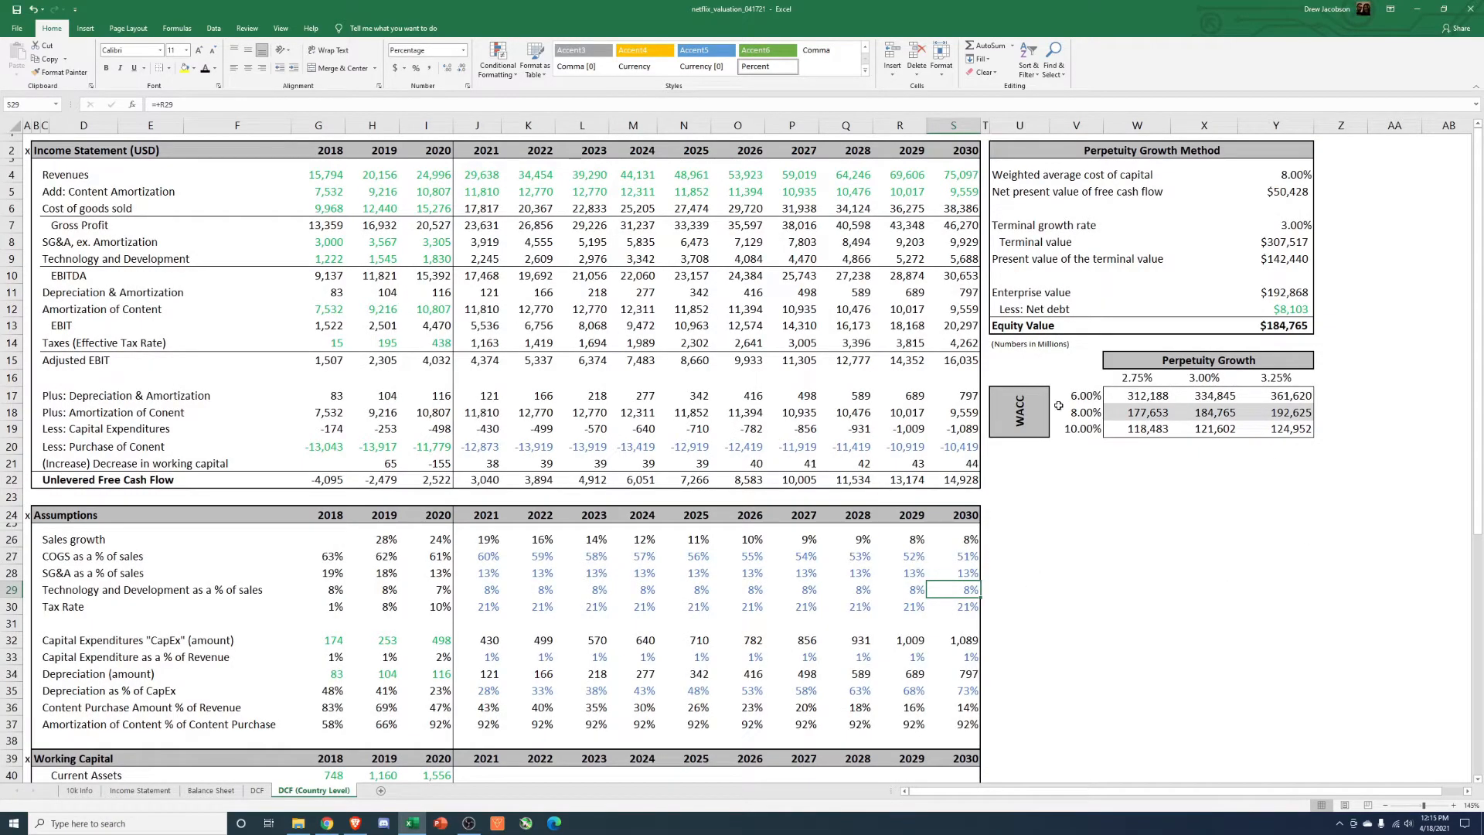
{"action": "left_click", "coordinate": [1073, 512]}
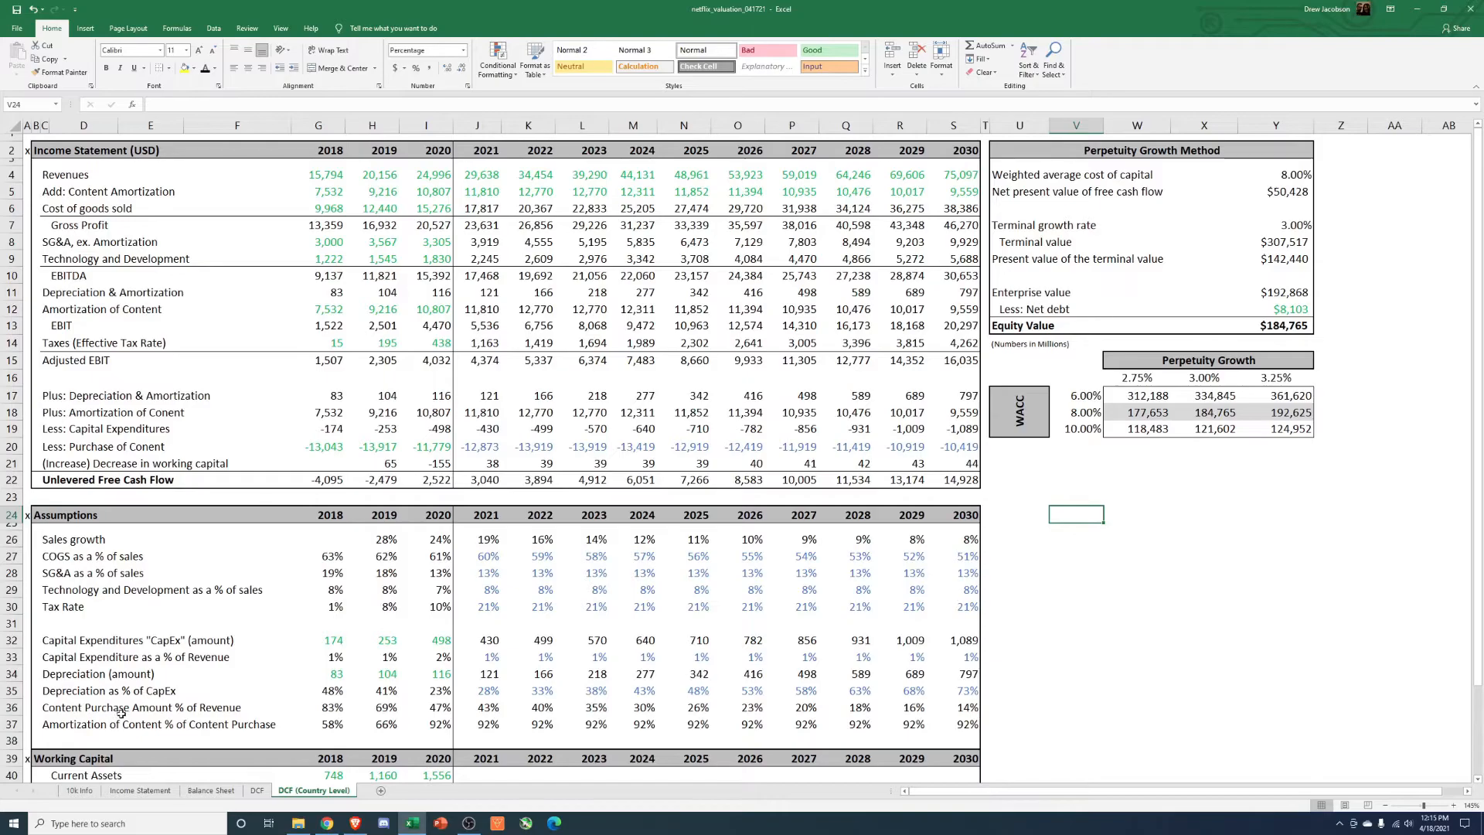
Step: Look through the 10k Info, Income Statement, Balance Sheet and DCF sheets, ending on DCF (Country Level)
{"action": "left_click", "coordinate": [79, 790]}
{"action": "left_click", "coordinate": [140, 790]}
{"action": "left_click", "coordinate": [211, 790]}
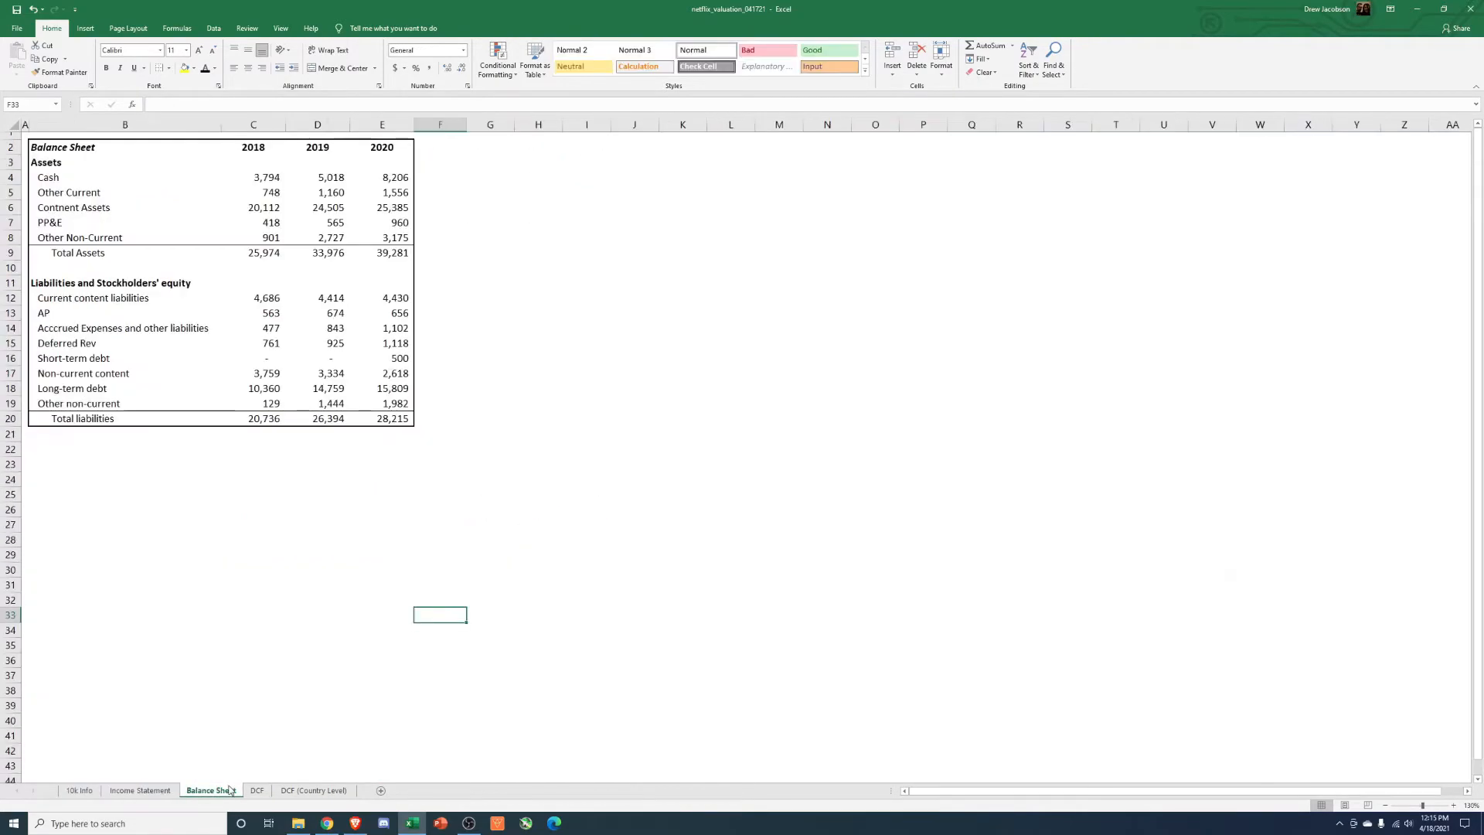
{"action": "left_click", "coordinate": [257, 790]}
{"action": "left_click", "coordinate": [284, 793]}
{"action": "left_click", "coordinate": [1059, 639]}
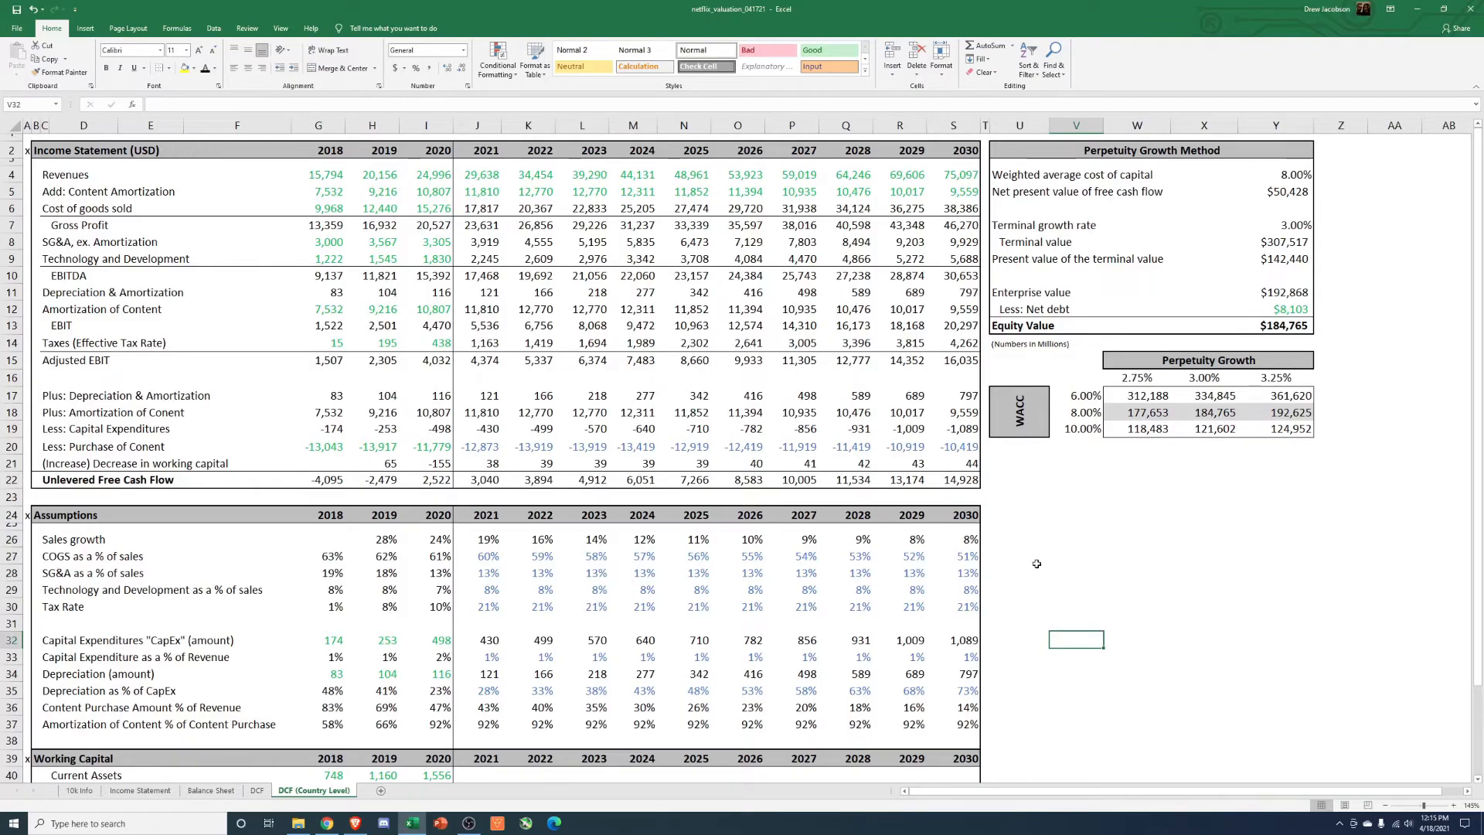
Step: On the Income Statement sheet, review the 2021 to 2030 average monthly revenue per paying membership for EMEA, LATAM and APAC
{"action": "left_click", "coordinate": [151, 791]}
{"action": "scroll", "coordinate": [225, 736], "scroll_direction": "down", "scroll_amount": 9}
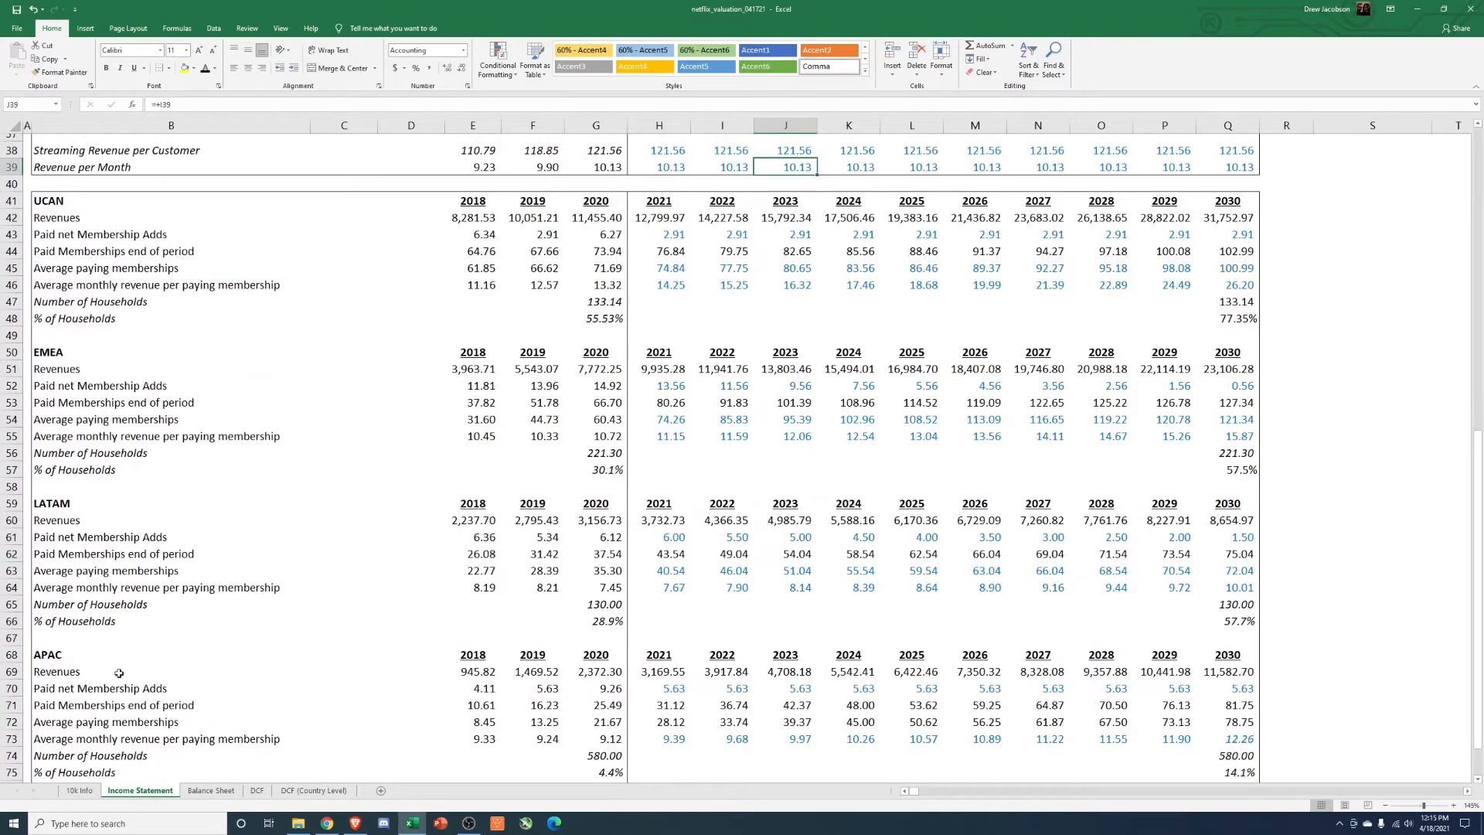
{"action": "left_click_drag", "start_coordinate": [648, 440], "coordinate": [1245, 437]}
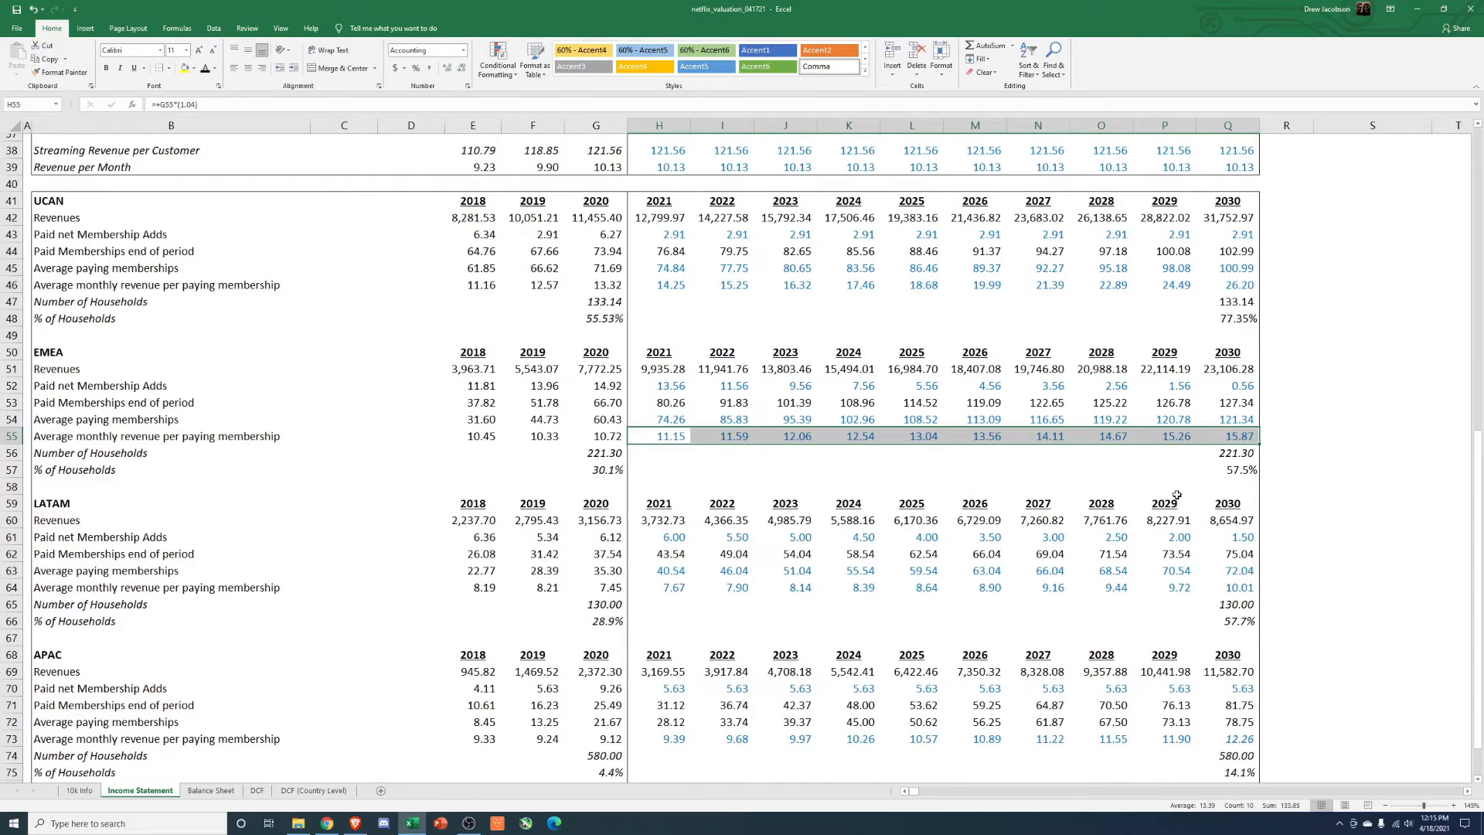
{"action": "scroll", "coordinate": [165, 583], "scroll_direction": "down", "scroll_amount": 3}
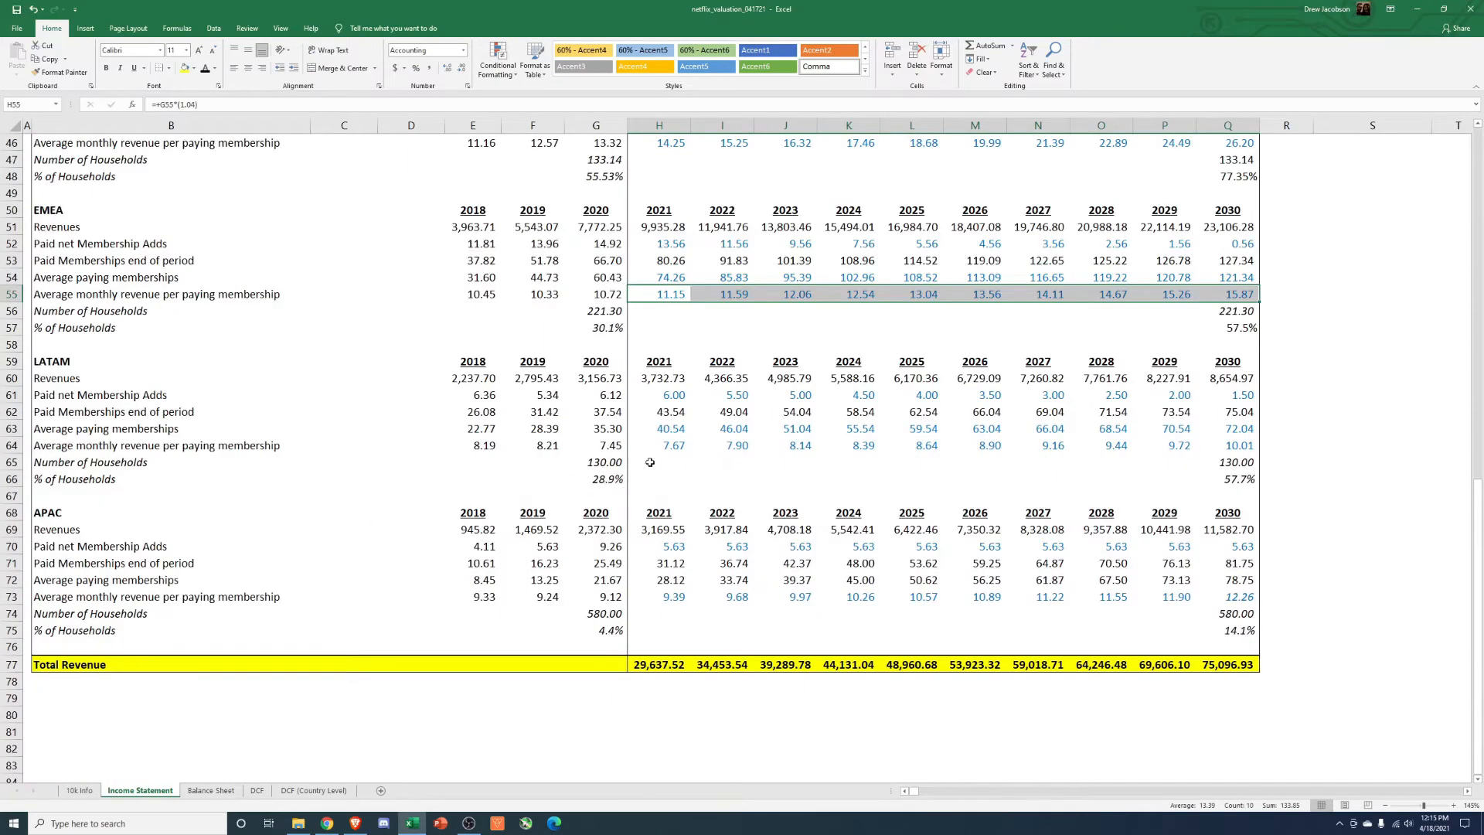
{"action": "left_click_drag", "start_coordinate": [670, 451], "coordinate": [1322, 463]}
{"action": "left_click", "coordinate": [663, 441]}
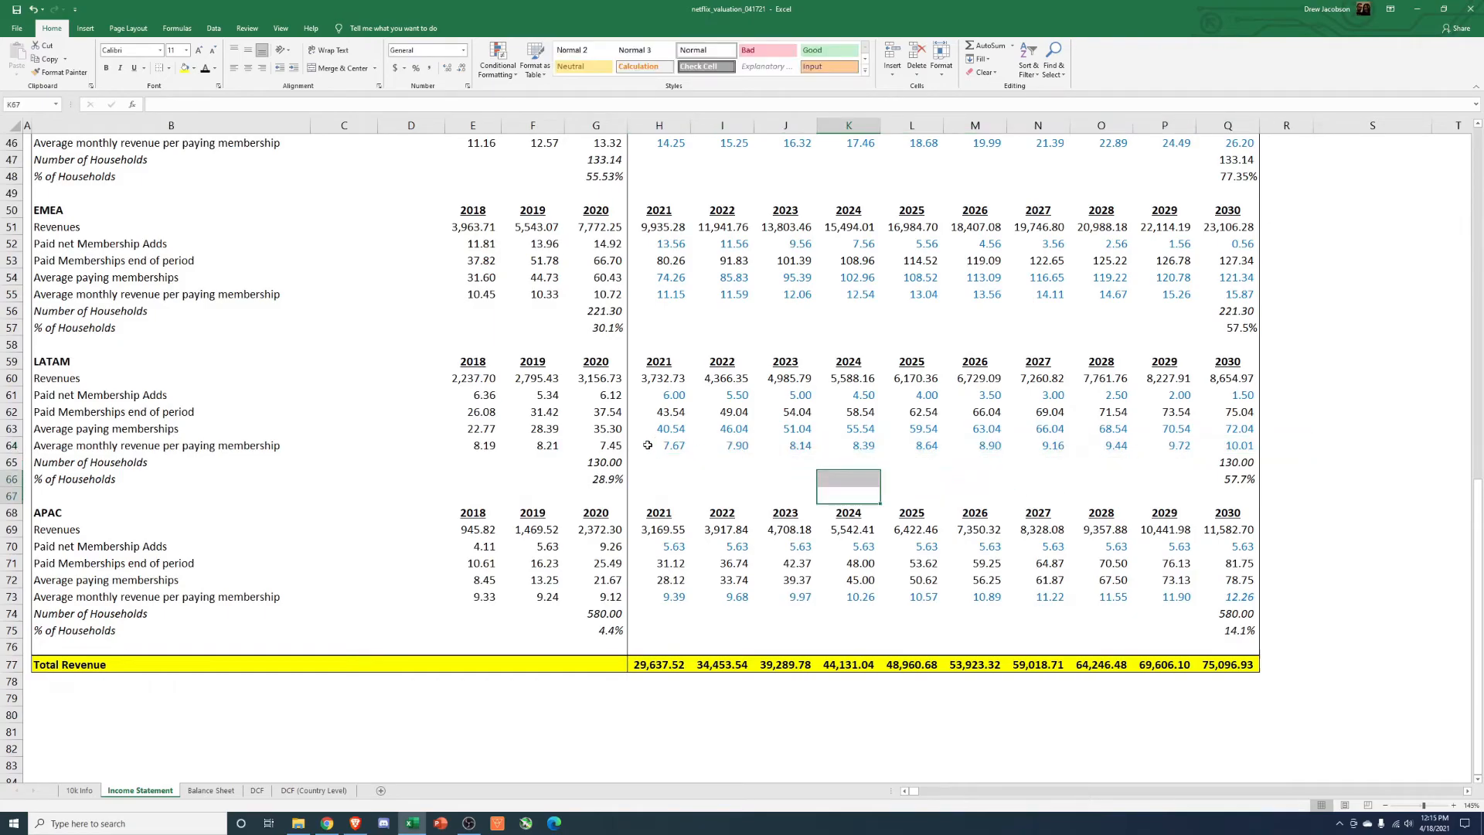
{"action": "left_click_drag", "start_coordinate": [663, 440], "coordinate": [1237, 447]}
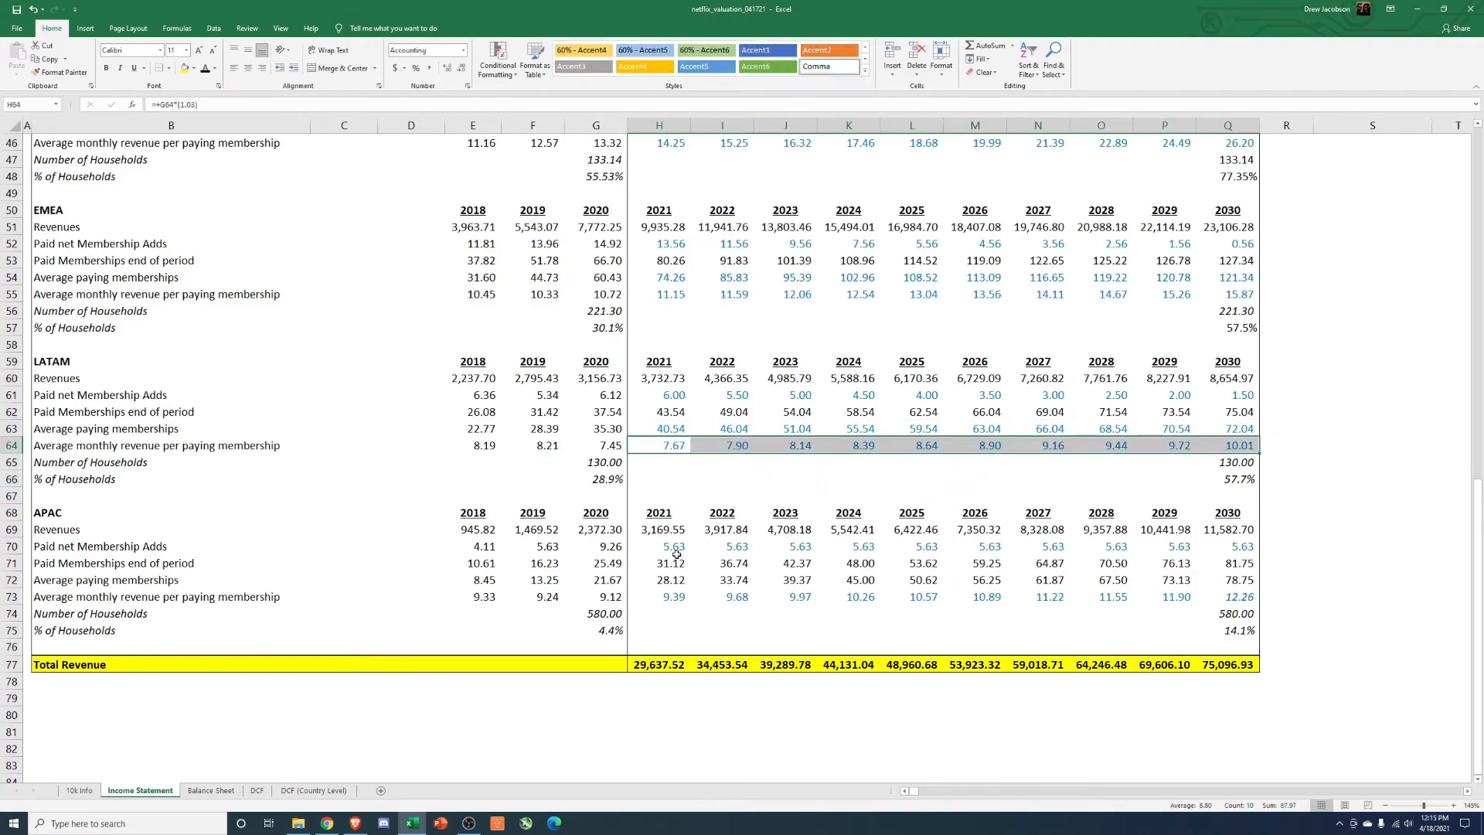
{"action": "left_click_drag", "start_coordinate": [675, 597], "coordinate": [1241, 600]}
{"action": "left_click", "coordinate": [974, 630]}
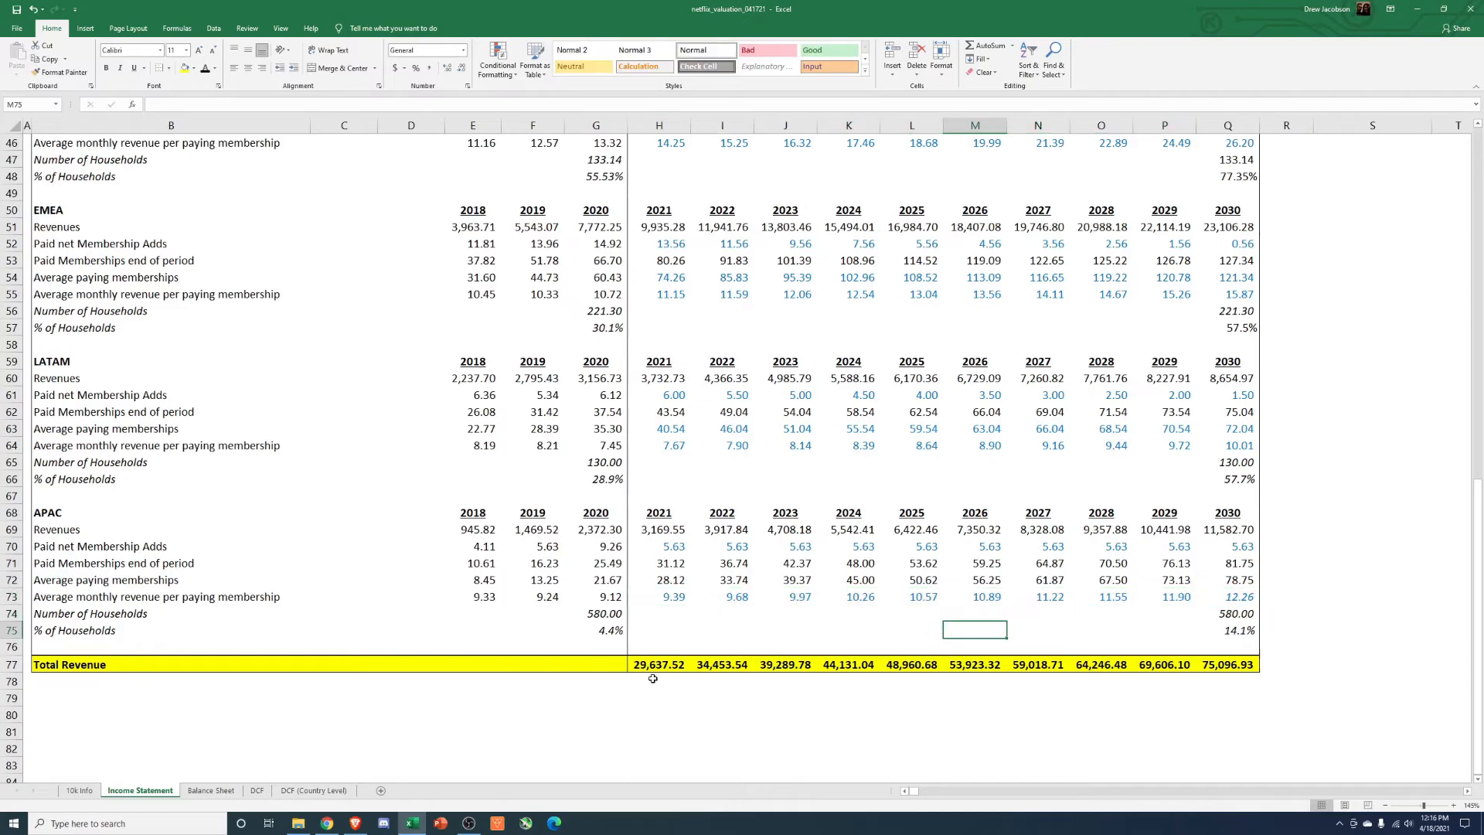
Step: Return to the DCF (Country Level) sheet by way of the DCF sheet to view the valuation
{"action": "left_click", "coordinate": [257, 790]}
{"action": "left_click", "coordinate": [313, 790]}
{"action": "left_click", "coordinate": [1112, 642]}
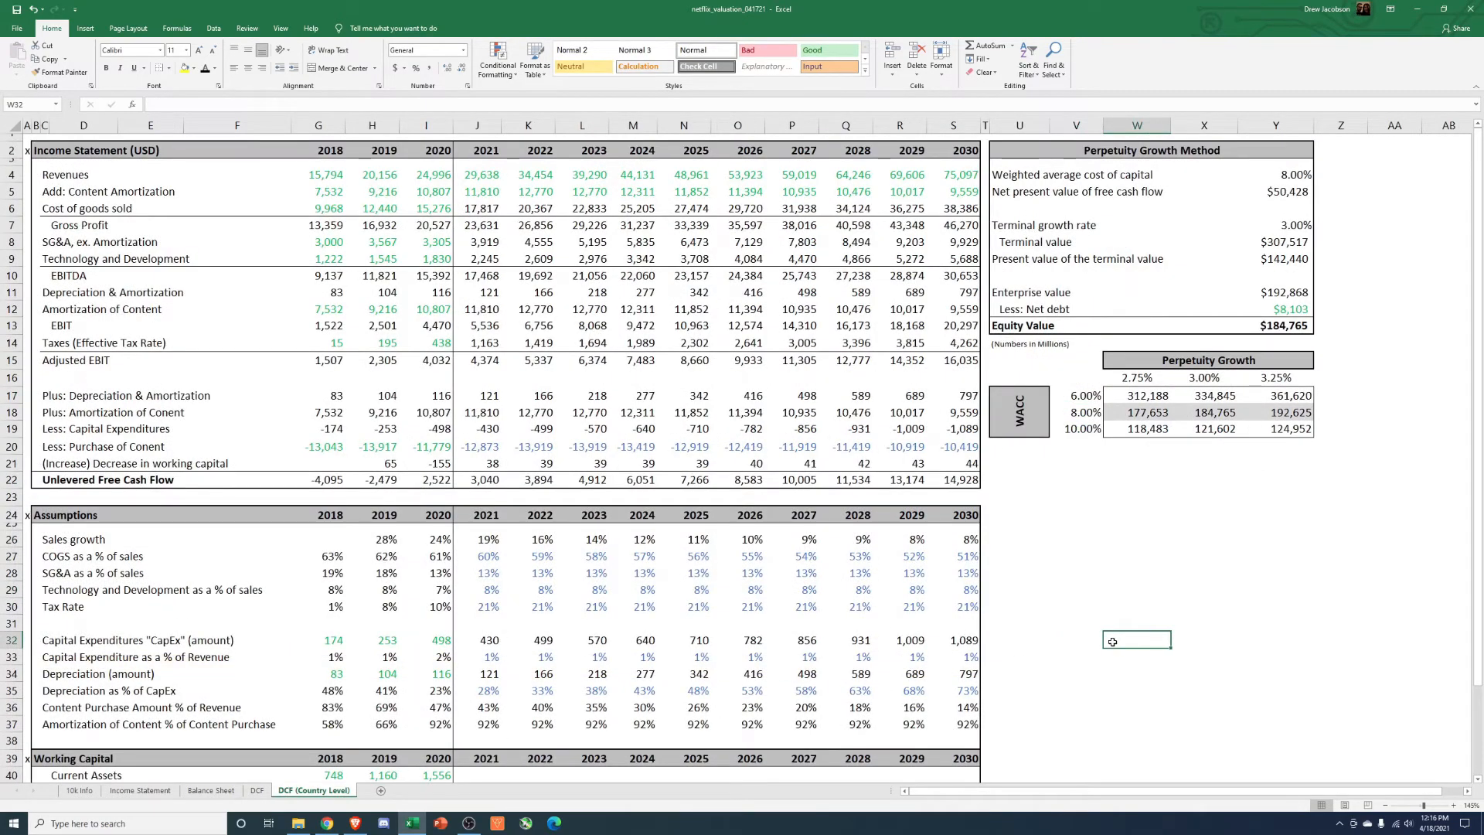